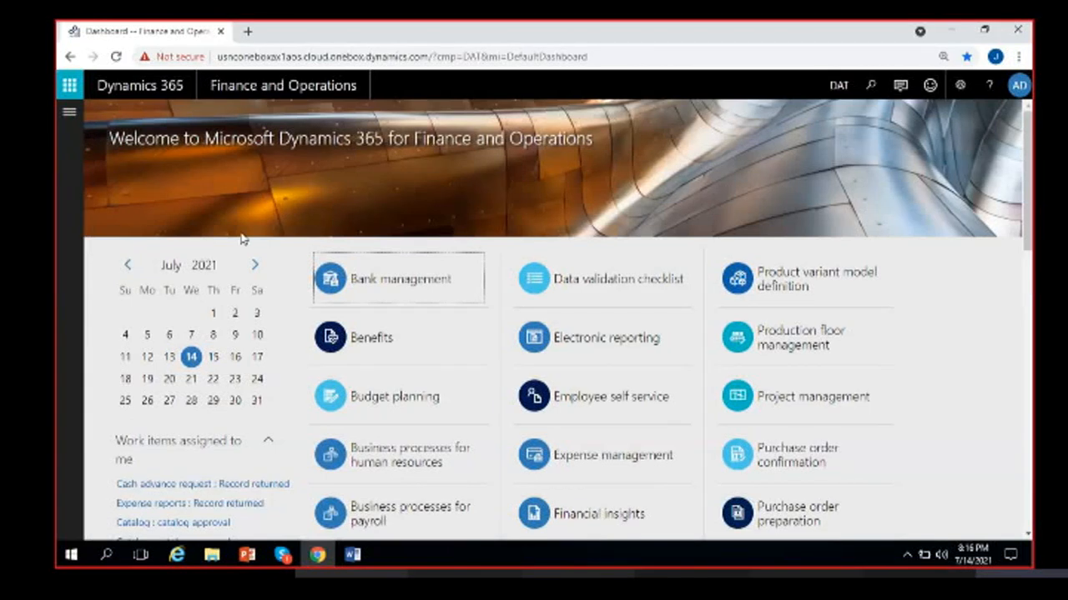
# - Replace company DAT with USMF in the company picker, showing Contoso Entertainment System USA
pyautogui.click(832, 93)
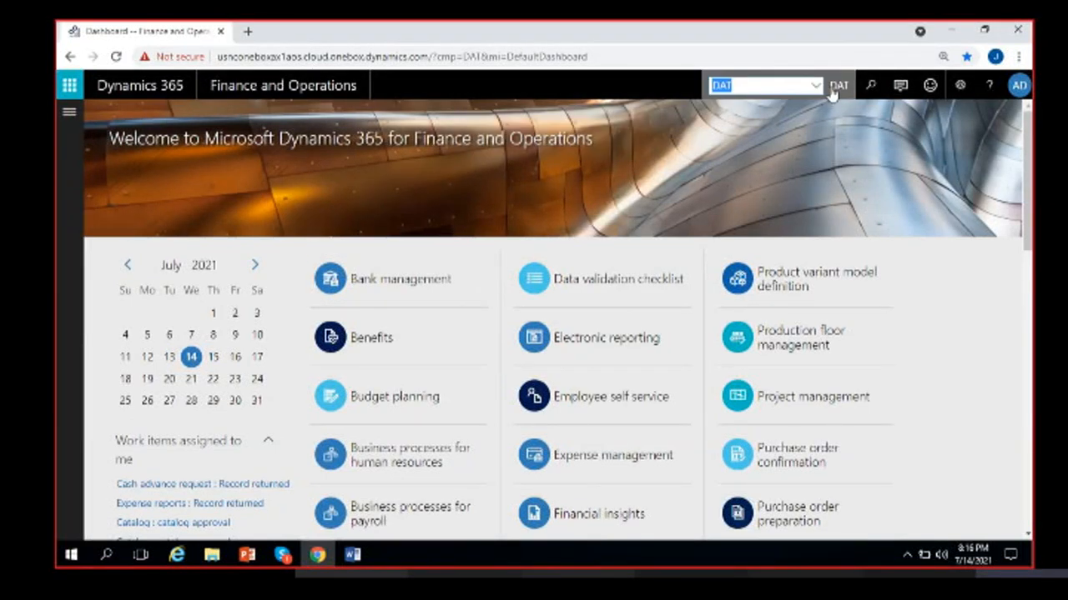
pyautogui.click(802, 87)
pyautogui.click(815, 87)
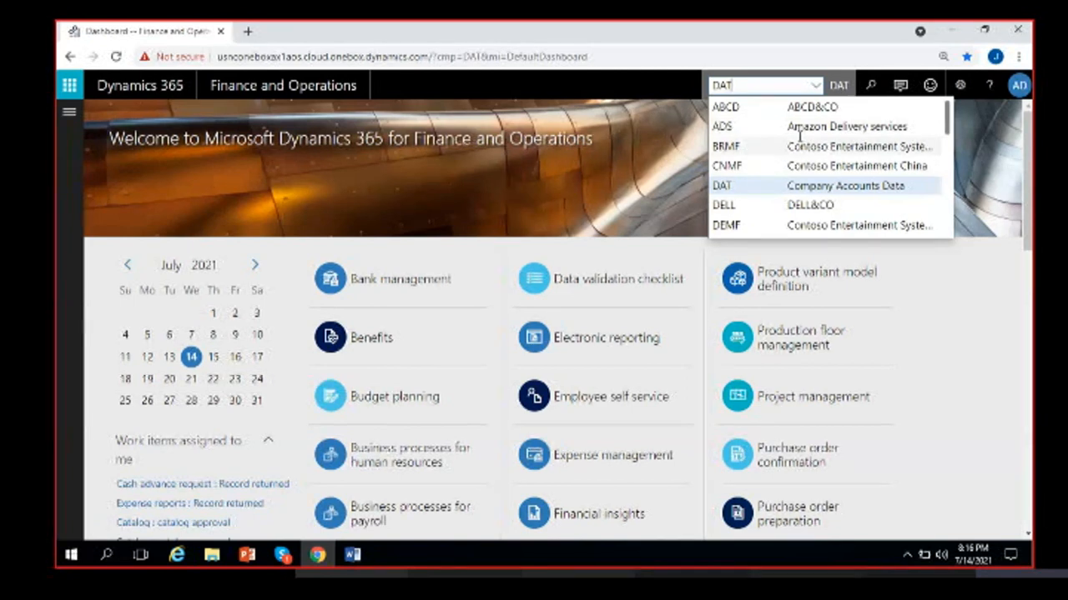
pyautogui.scroll(-5, 775, 134)
pyautogui.scroll(-5, 800, 134)
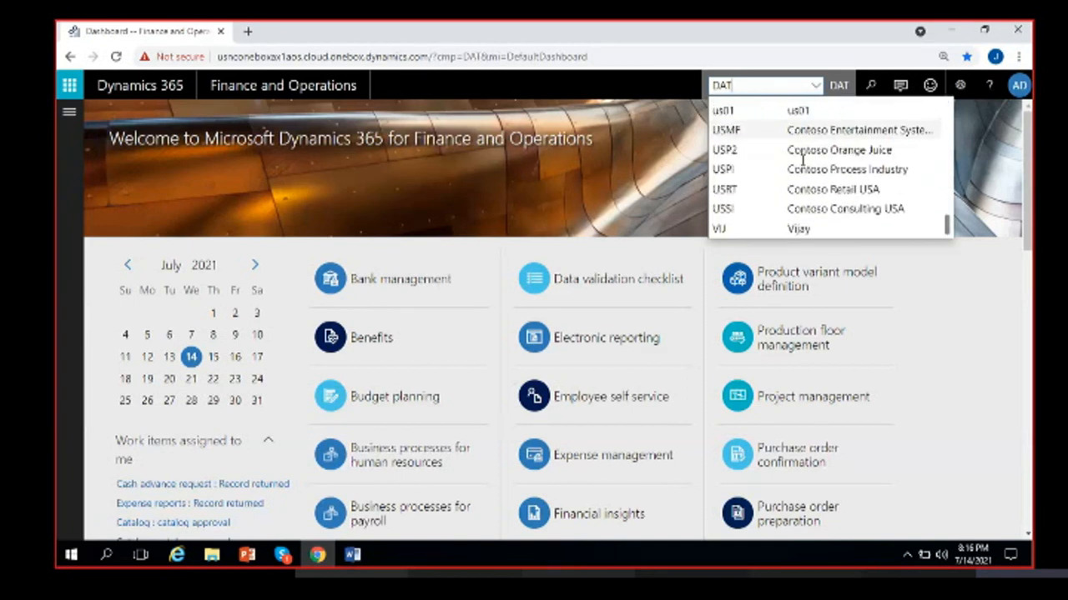
pyautogui.scroll(6, 805, 169)
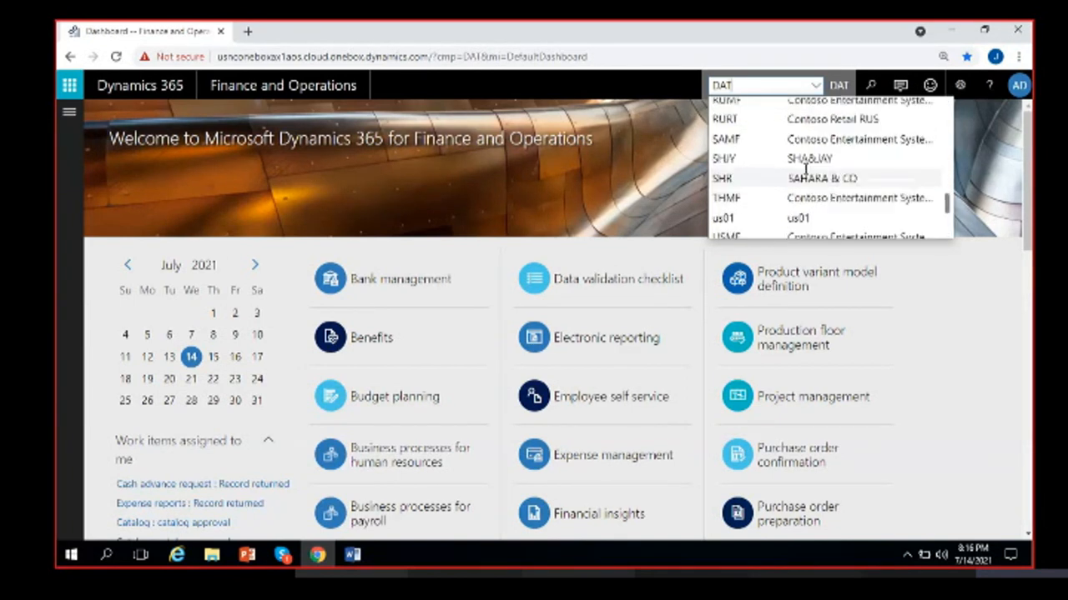
pyautogui.scroll(3, 805, 167)
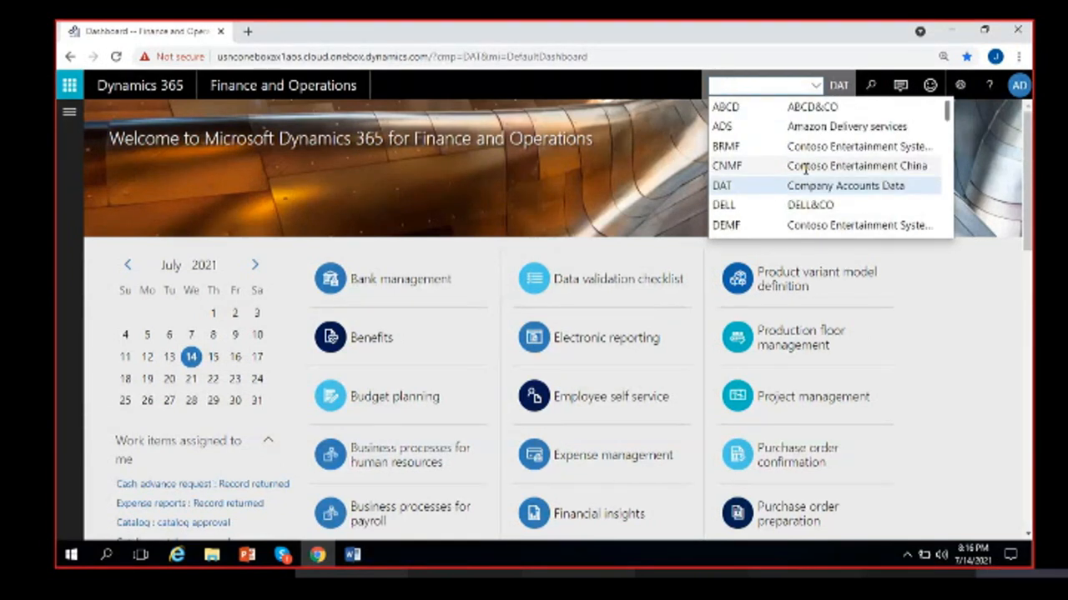
pyautogui.write('USMF')
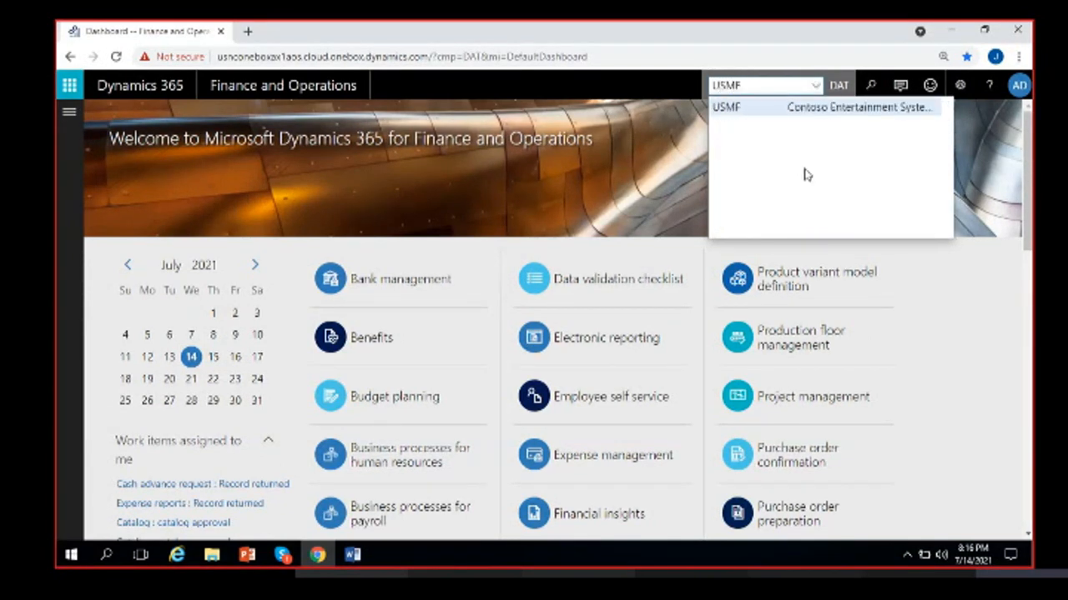
pyautogui.click(771, 112)
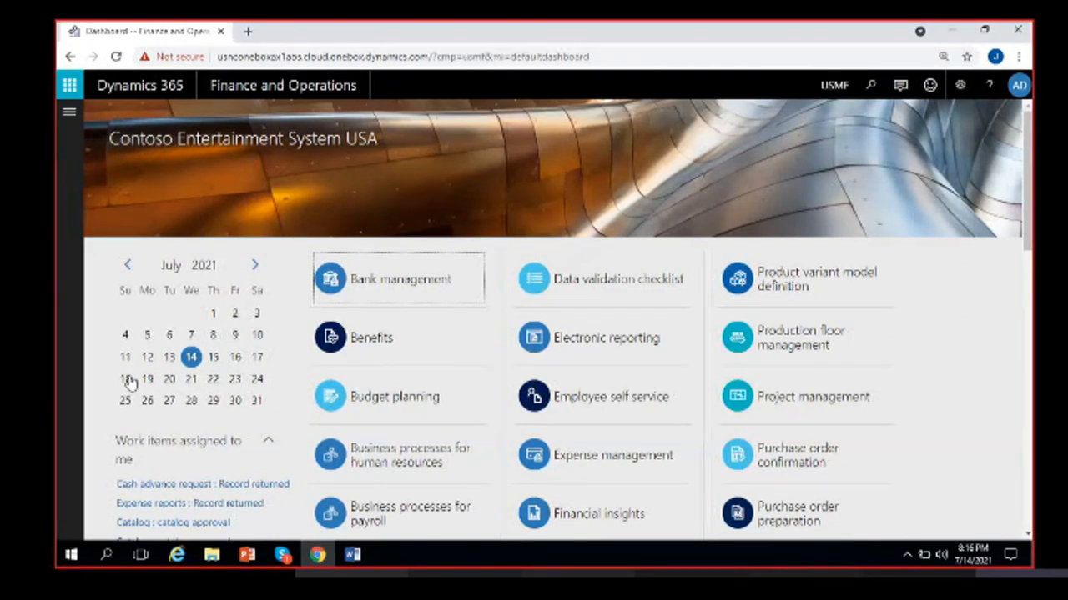
pyautogui.scroll(-2, 291, 448)
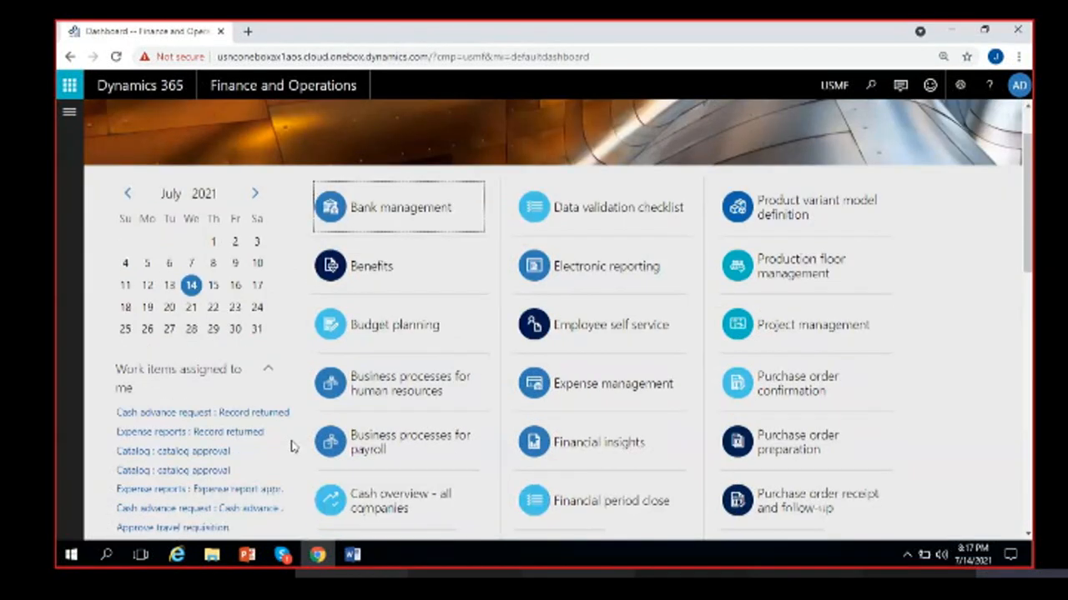
pyautogui.scroll(2, 291, 447)
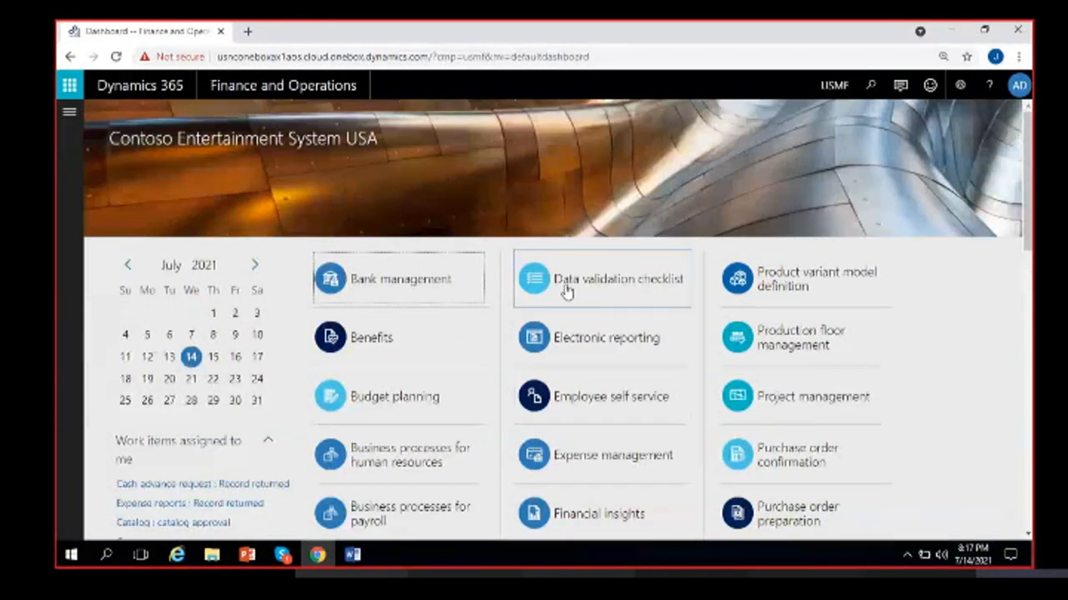
pyautogui.scroll(-2, 600, 409)
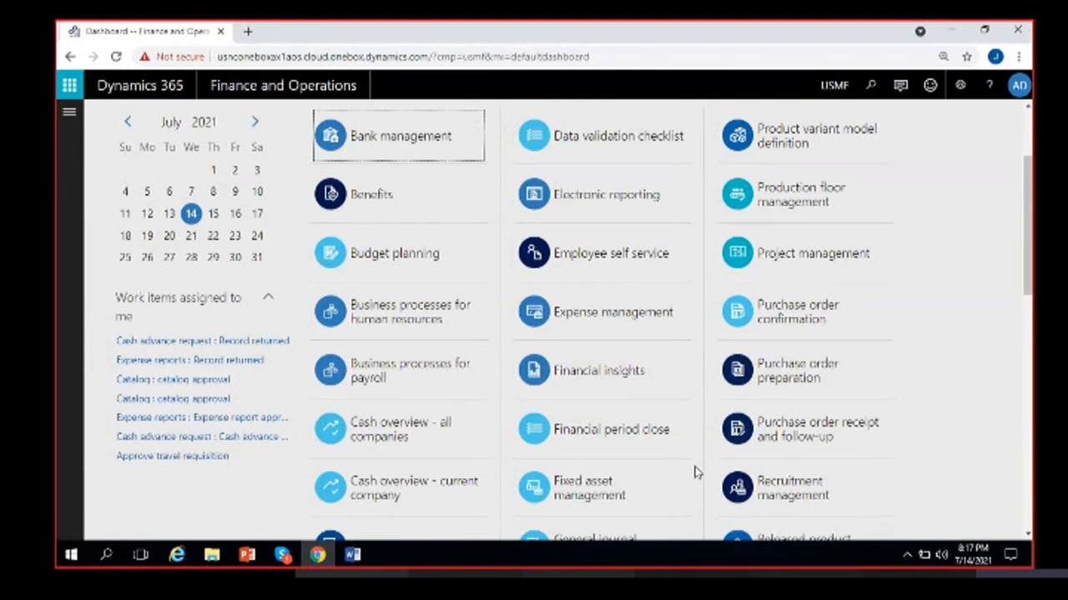
pyautogui.scroll(-1, 697, 473)
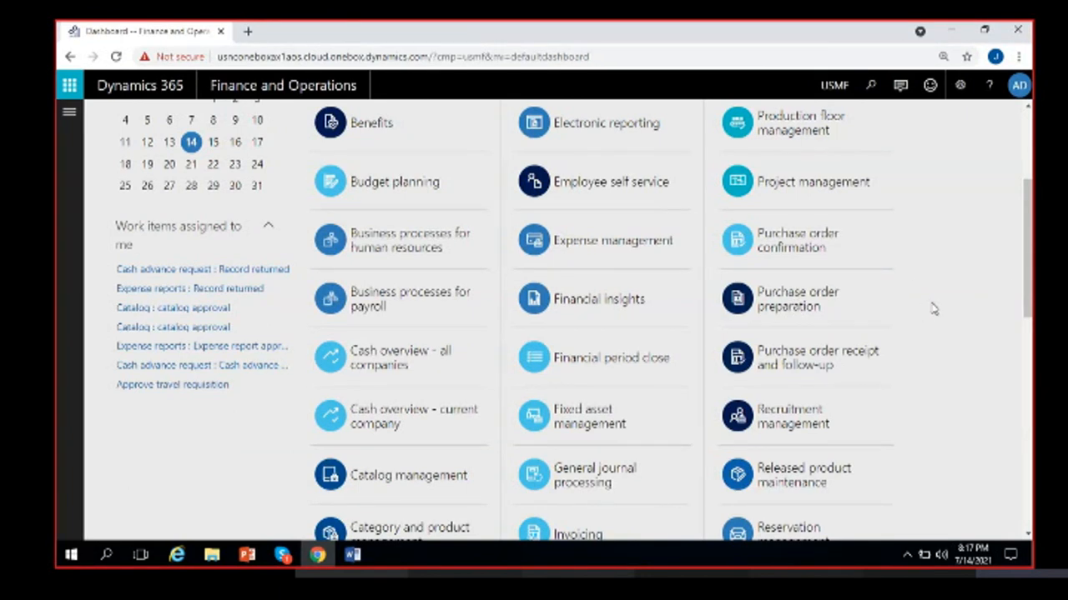
pyautogui.scroll(1, 810, 421)
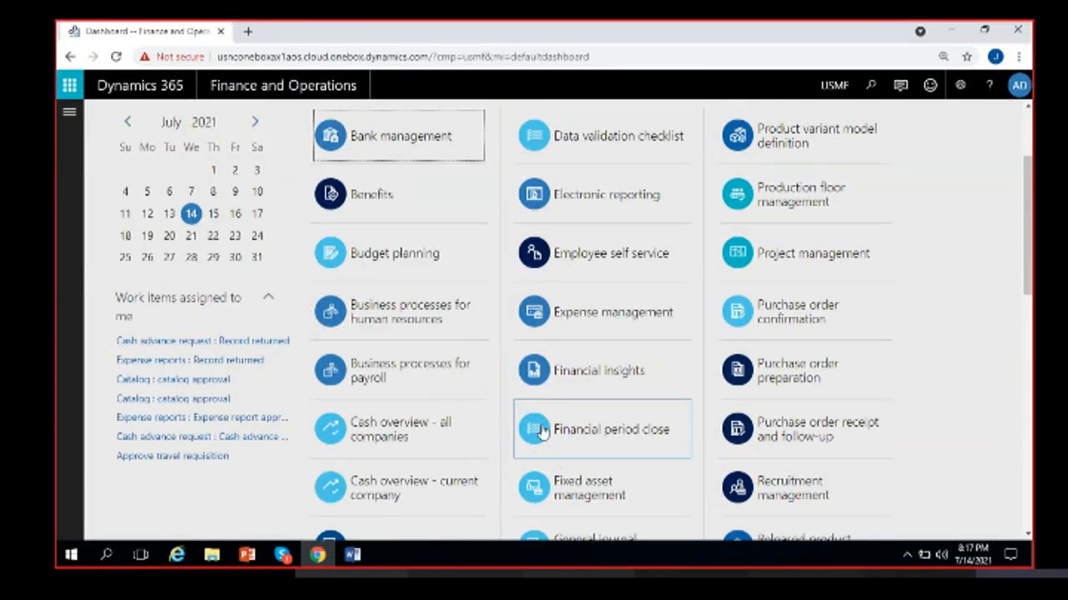
pyautogui.scroll(2, 542, 367)
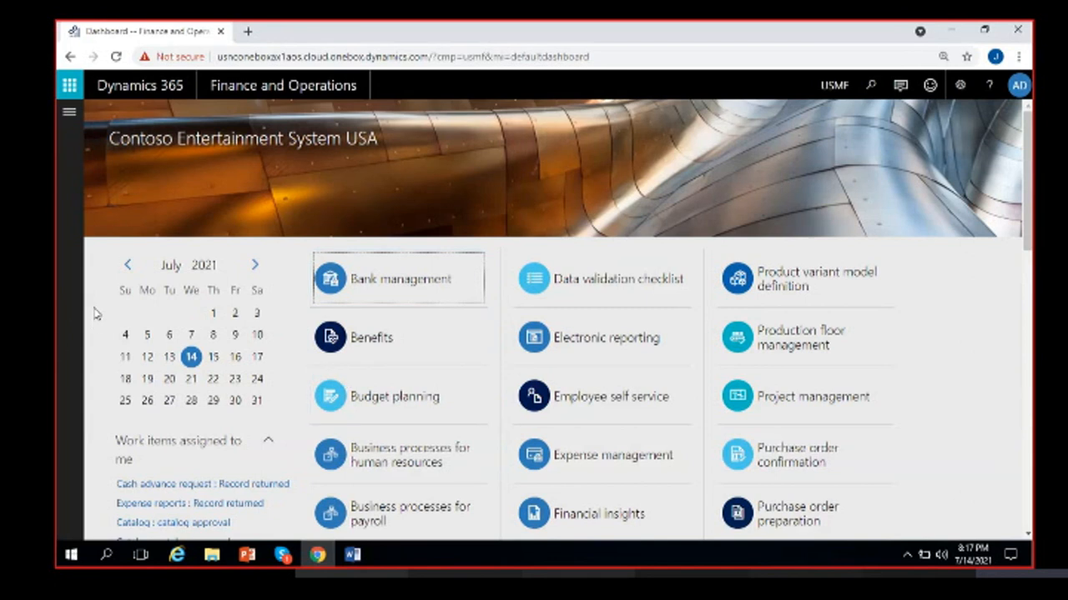
# - Show the navigation pane and expand the Modules group to browse the module list
pyautogui.click(69, 113)
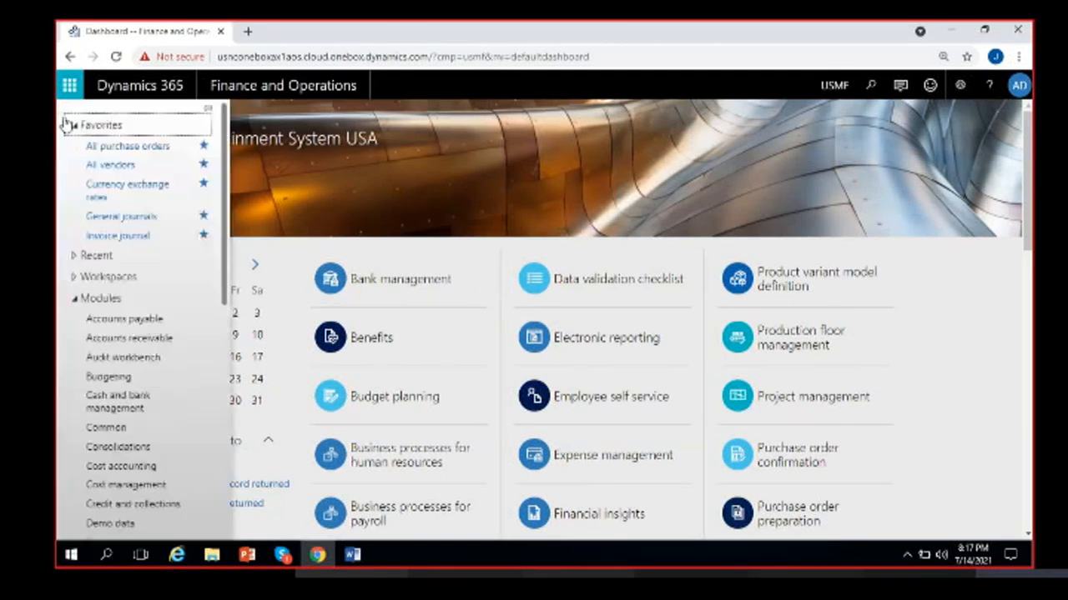
pyautogui.click(116, 125)
pyautogui.click(101, 189)
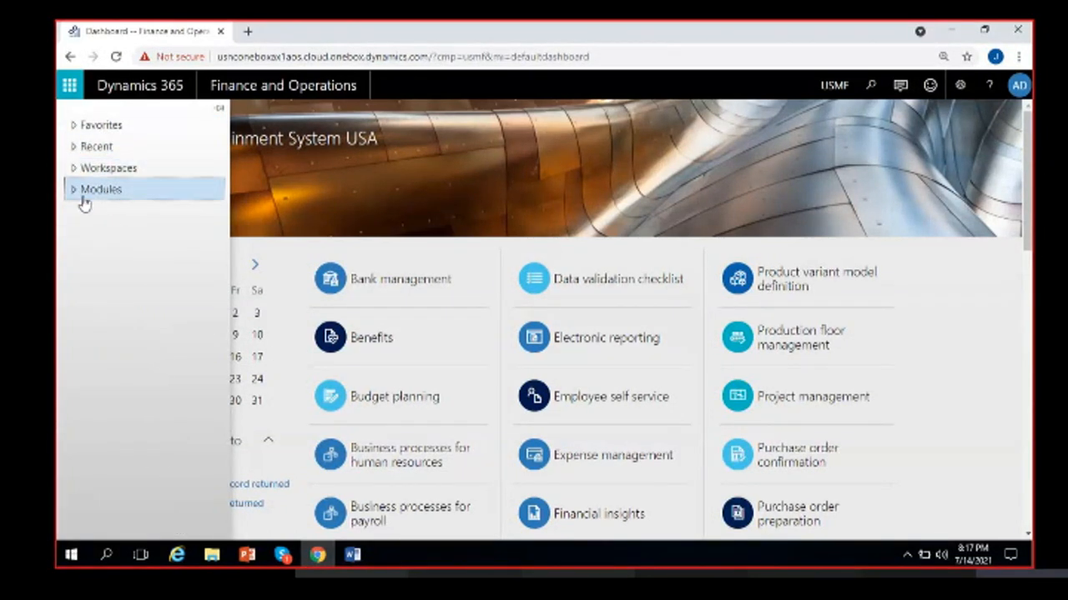
pyautogui.click(87, 196)
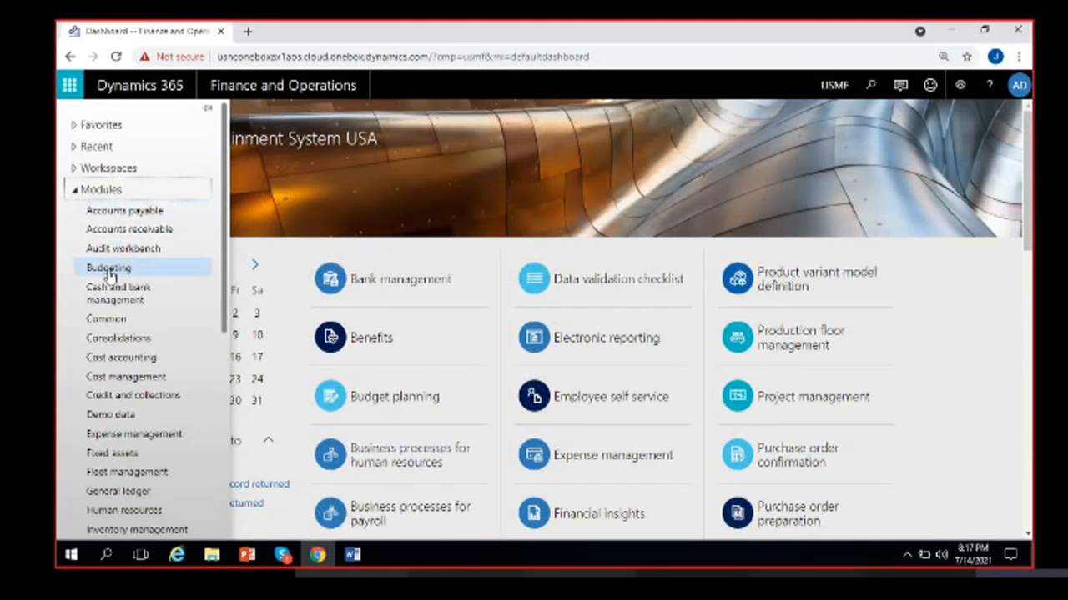
pyautogui.scroll(-3, 108, 310)
pyautogui.scroll(-5, 113, 312)
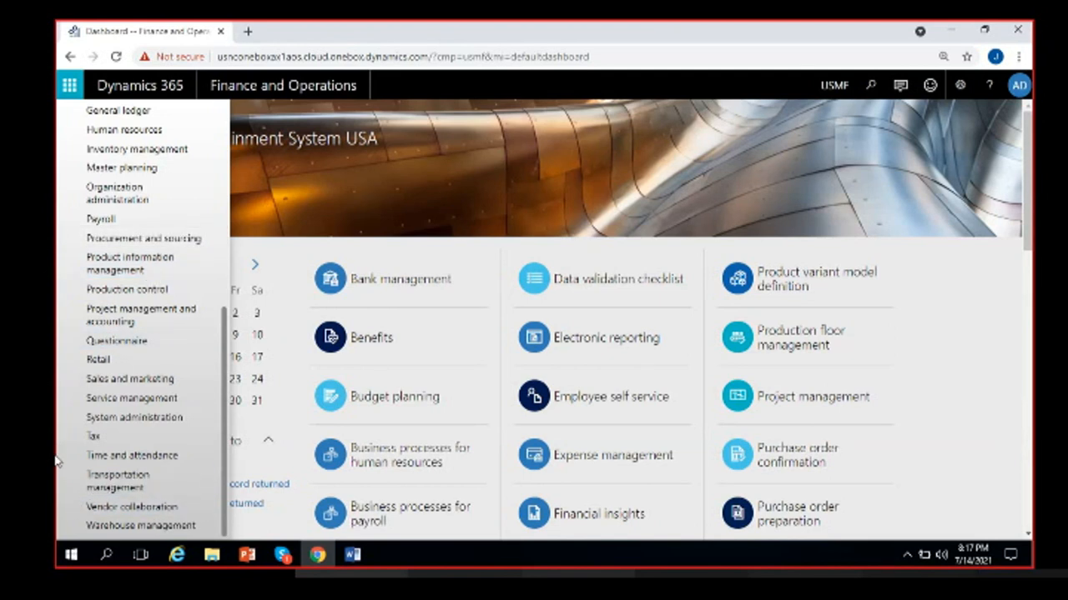
pyautogui.scroll(5, 84, 454)
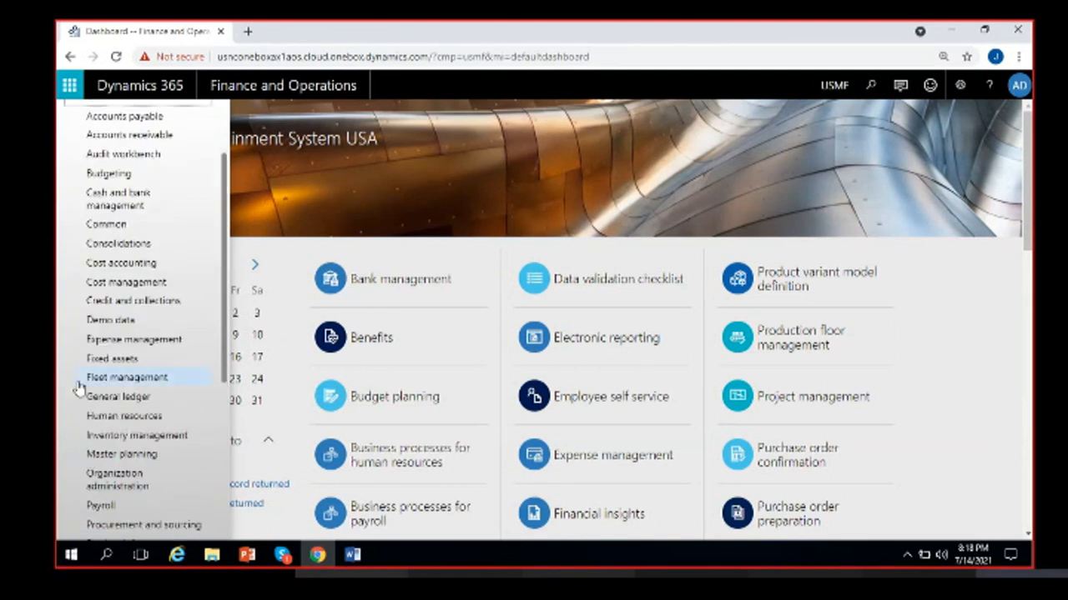
pyautogui.scroll(2, 80, 367)
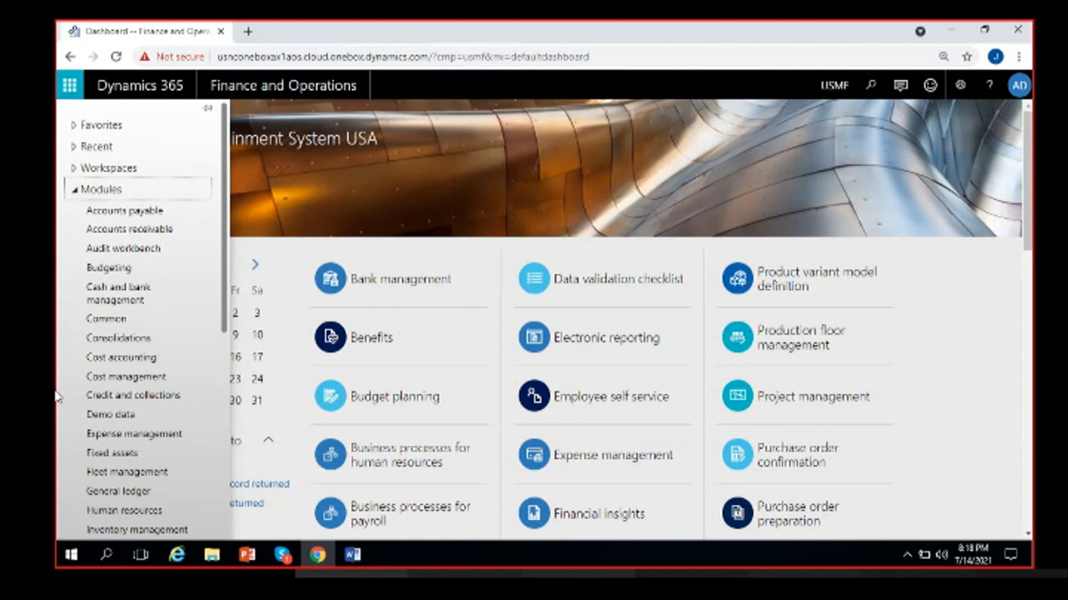
# - Collapse Modules and expand the Workspaces group to scroll through its workspaces
pyautogui.click(77, 192)
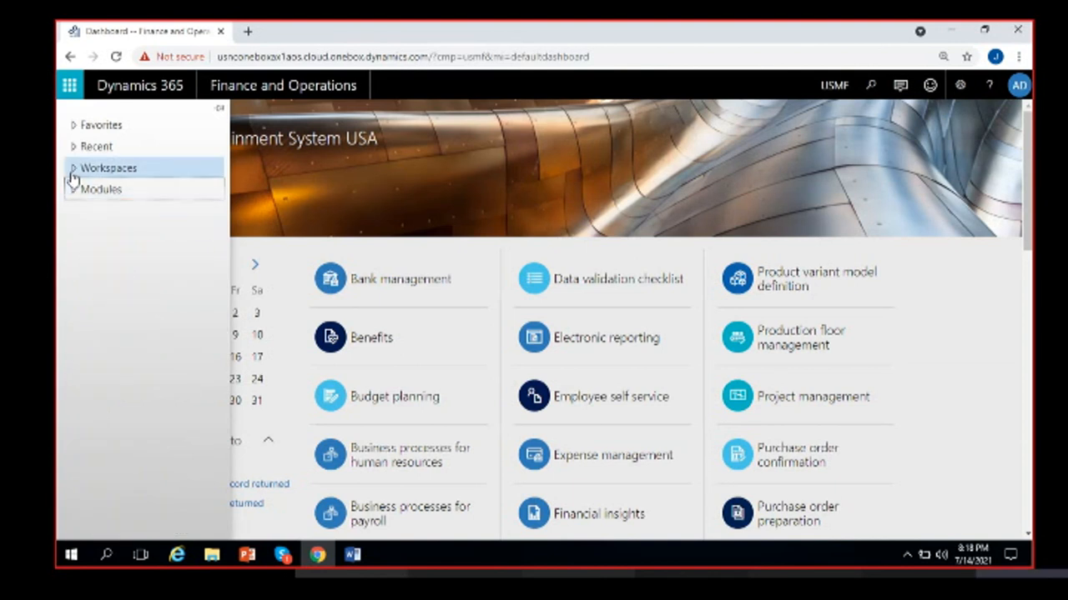
pyautogui.click(73, 170)
pyautogui.scroll(-3, 125, 401)
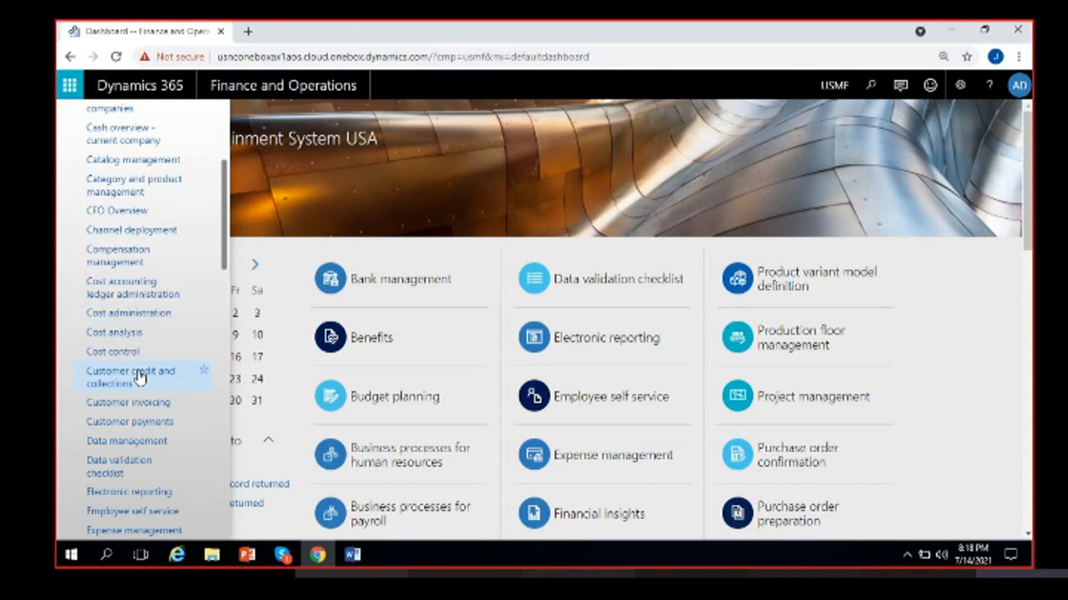
pyautogui.scroll(3, 139, 378)
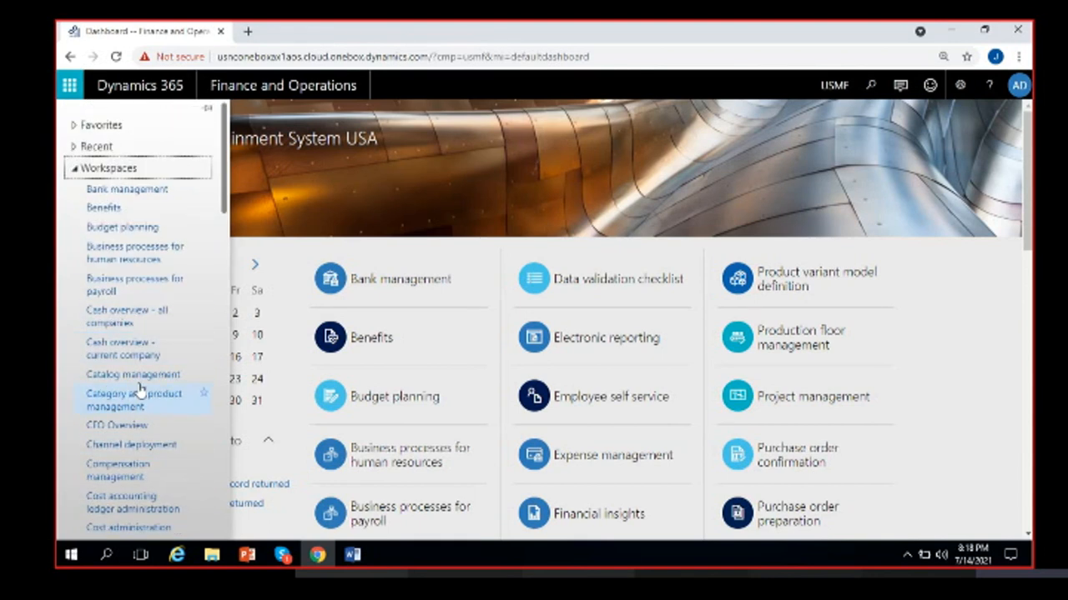
pyautogui.scroll(-1, 139, 388)
pyautogui.scroll(1, 116, 371)
pyautogui.scroll(-1, 107, 390)
pyautogui.scroll(1, 107, 390)
# - Check the Recent list, then leave Favorites and Modules expanded
pyautogui.click(125, 171)
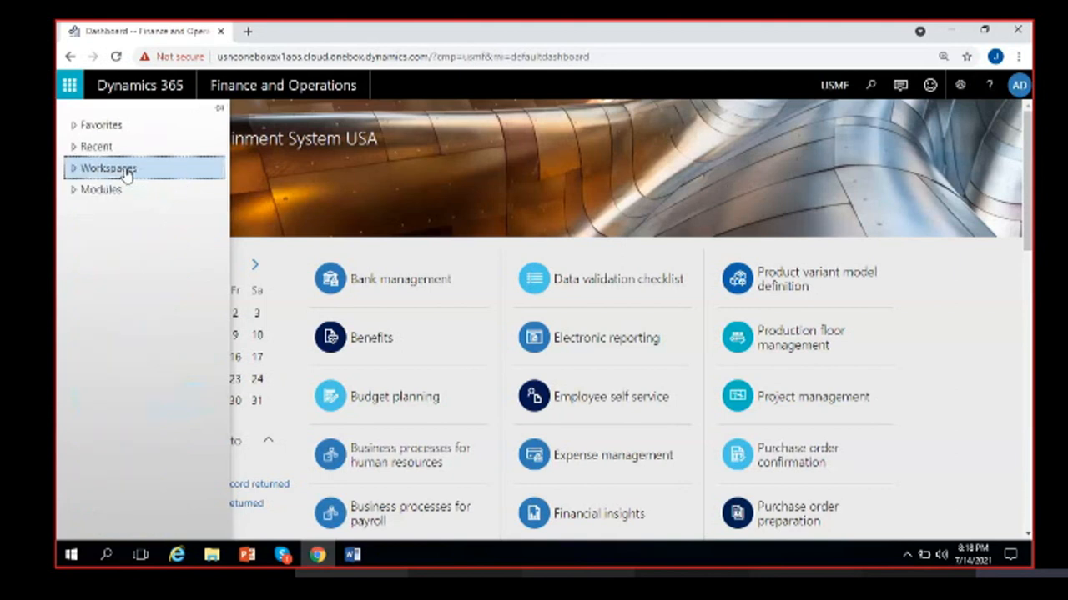
pyautogui.click(100, 191)
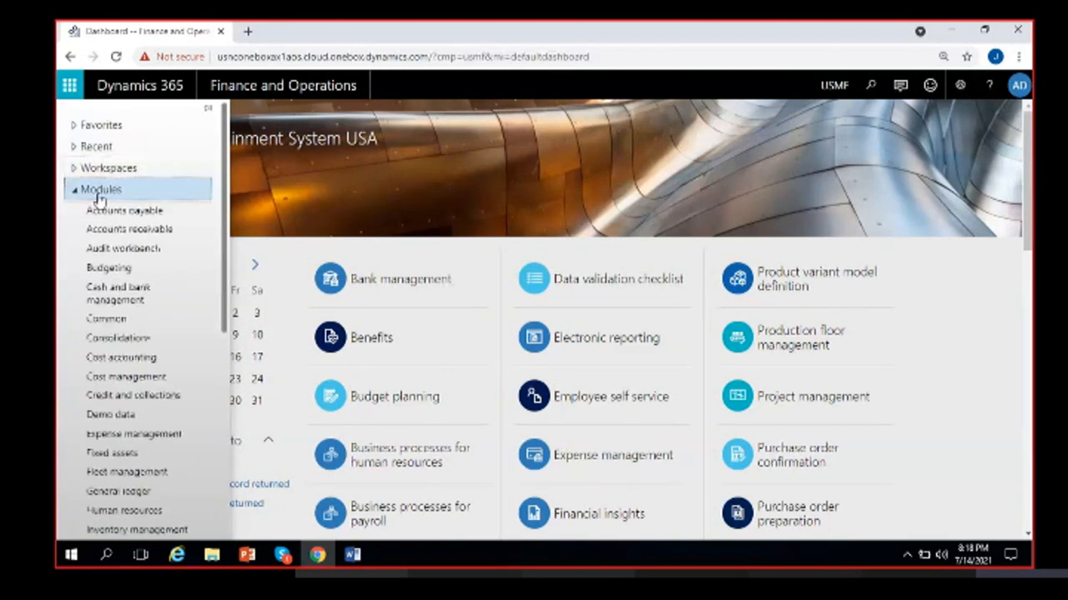
pyautogui.click(100, 194)
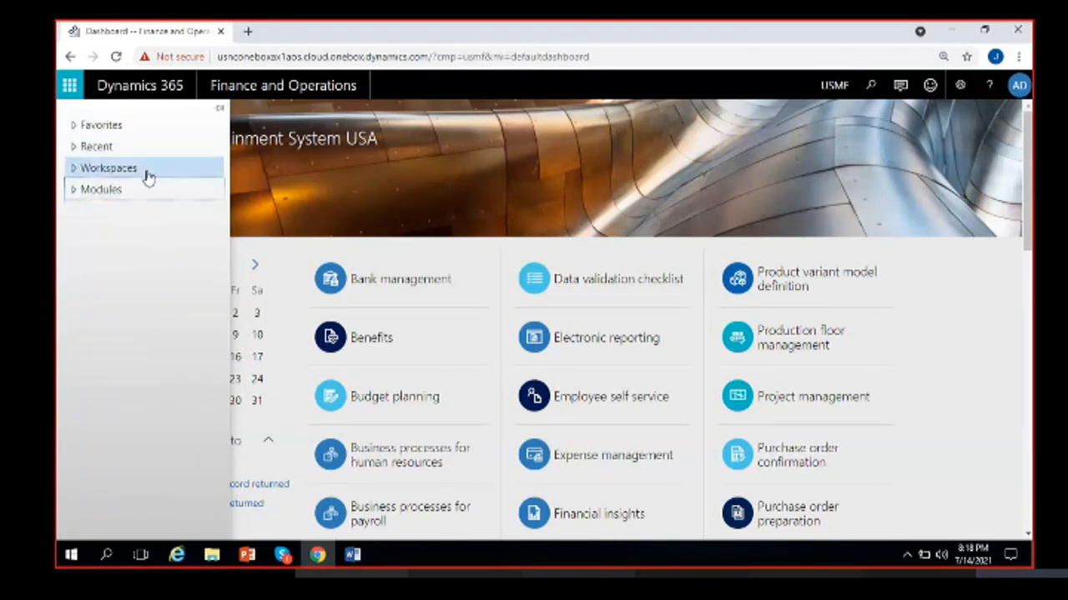
pyautogui.click(135, 148)
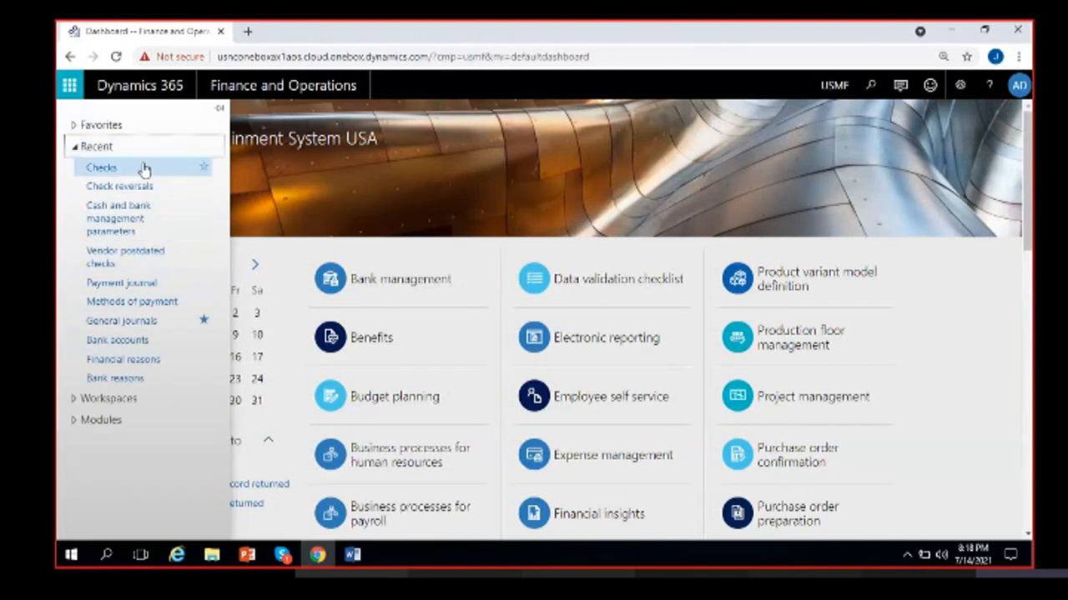
pyautogui.click(100, 148)
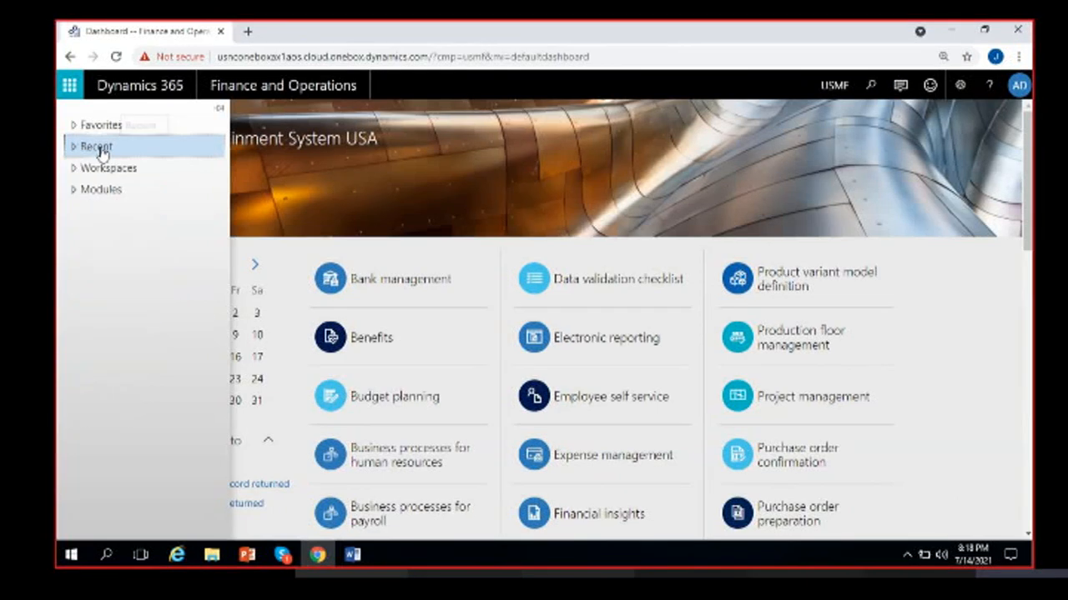
pyautogui.click(95, 131)
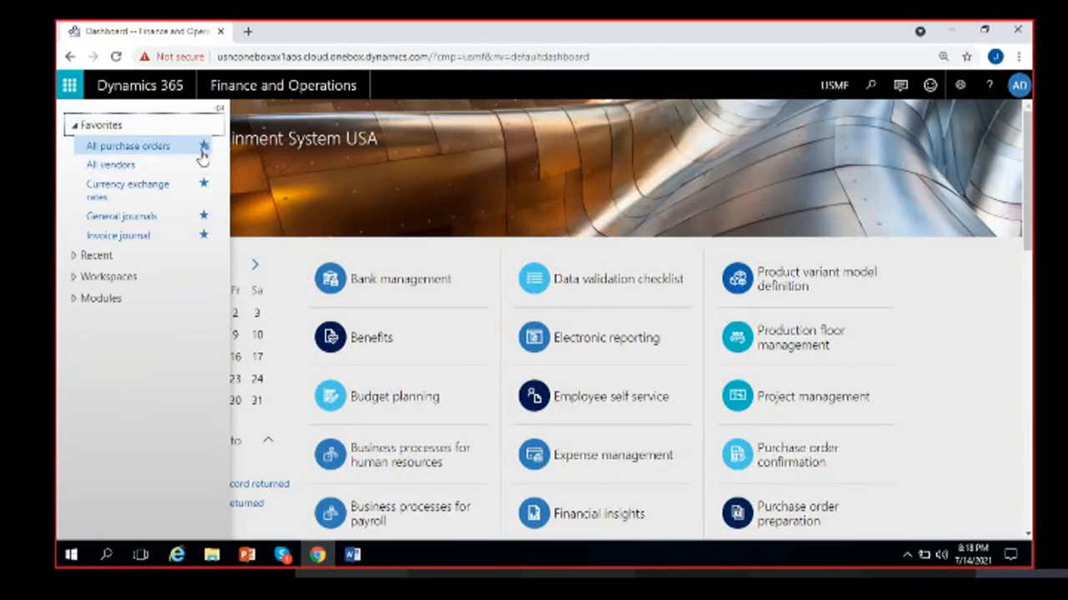
pyautogui.click(91, 300)
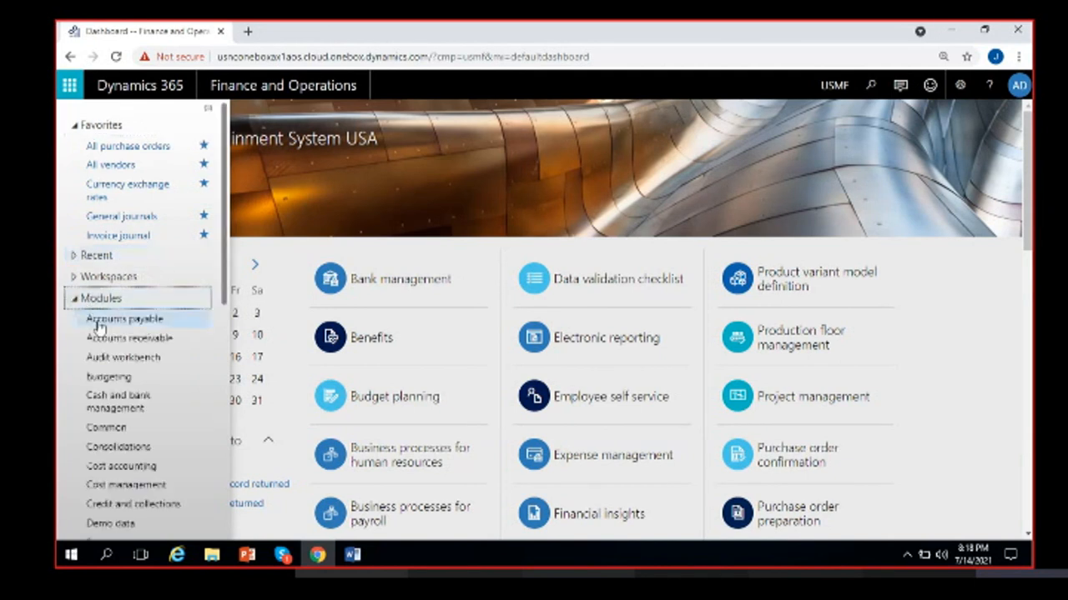
# - Star Vendors on hold under Accounts payable to add it to favourites
pyautogui.click(104, 322)
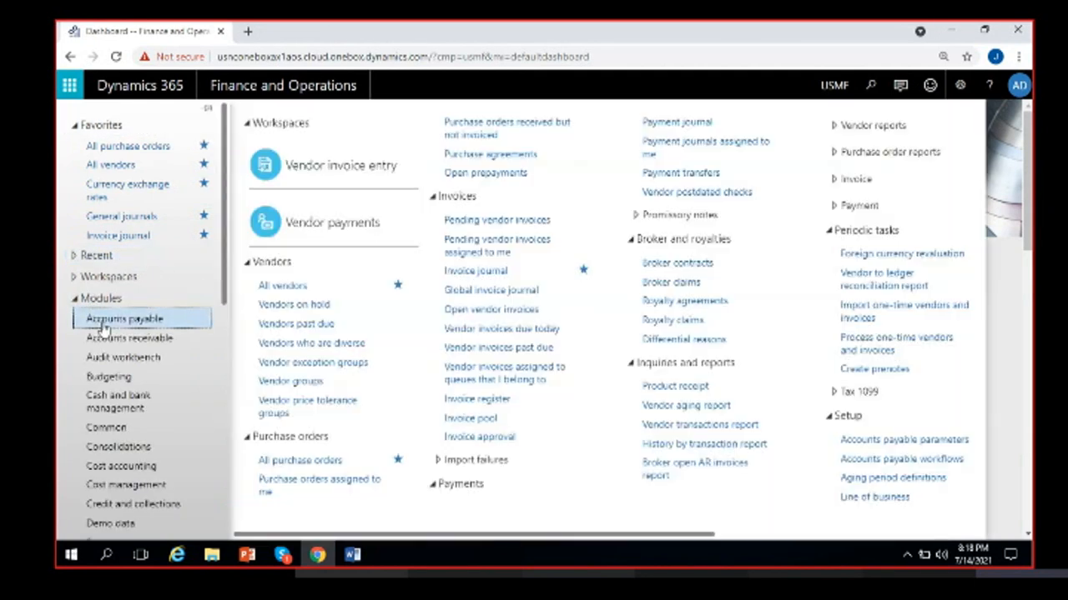
pyautogui.click(398, 304)
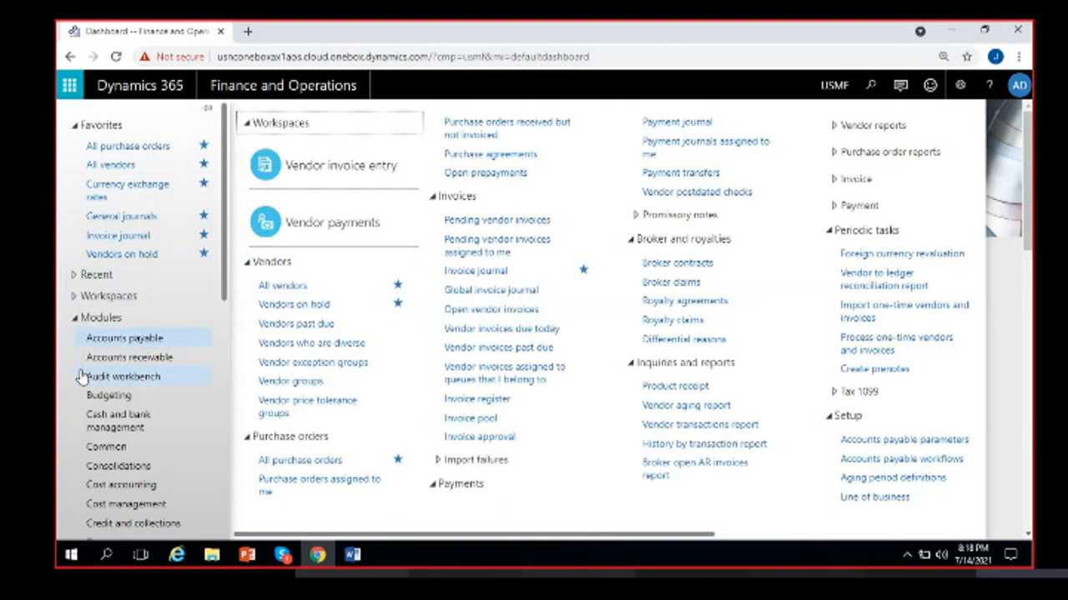
pyautogui.click(130, 127)
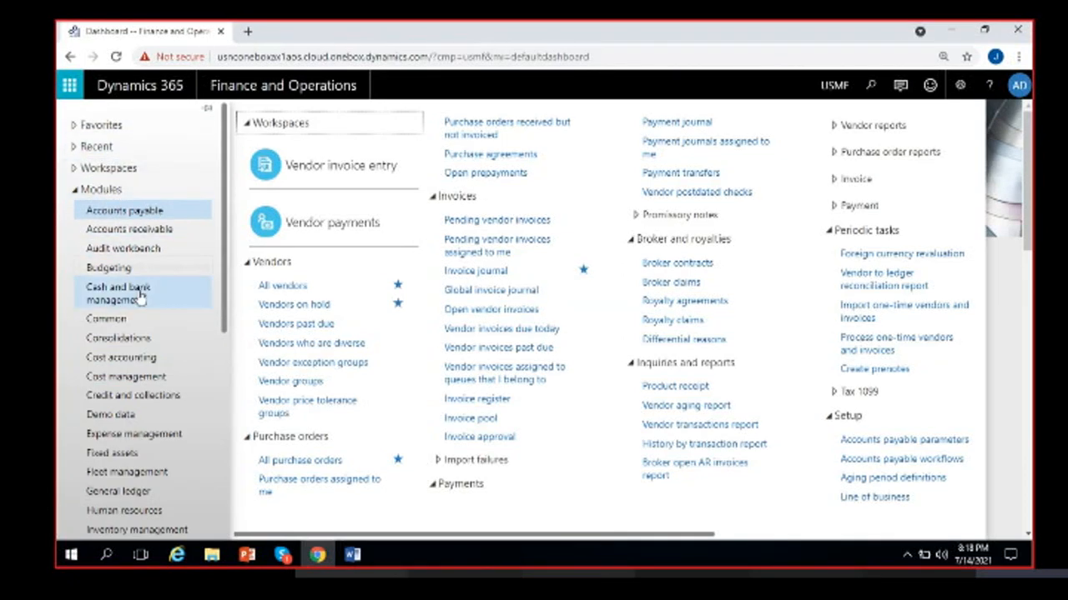
# - Check the Word notes, then scroll the Dynamics dashboard and reload it
pyautogui.click(353, 561)
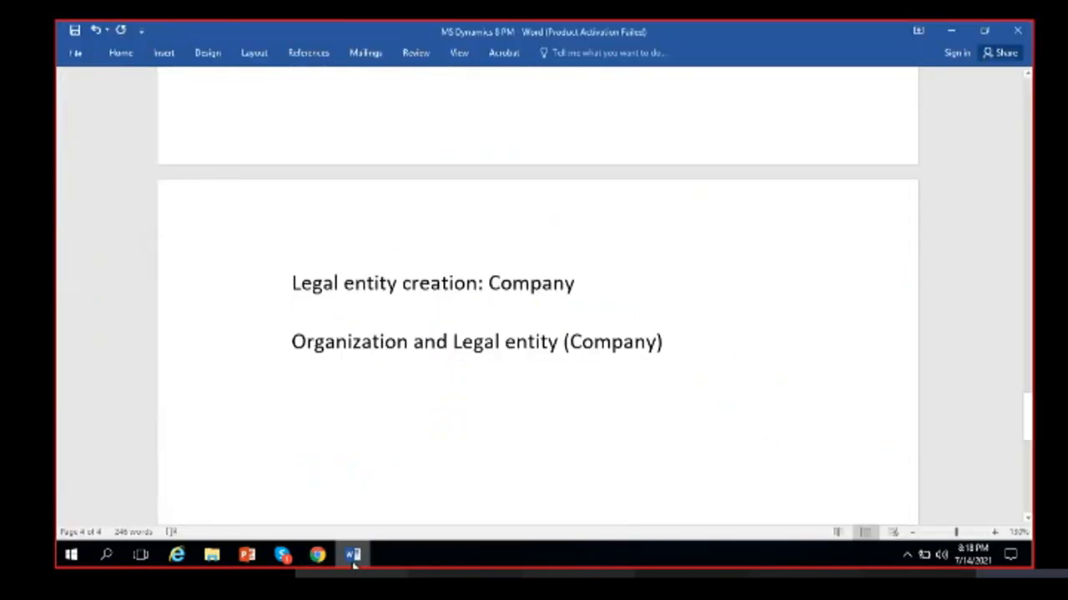
pyautogui.click(578, 345)
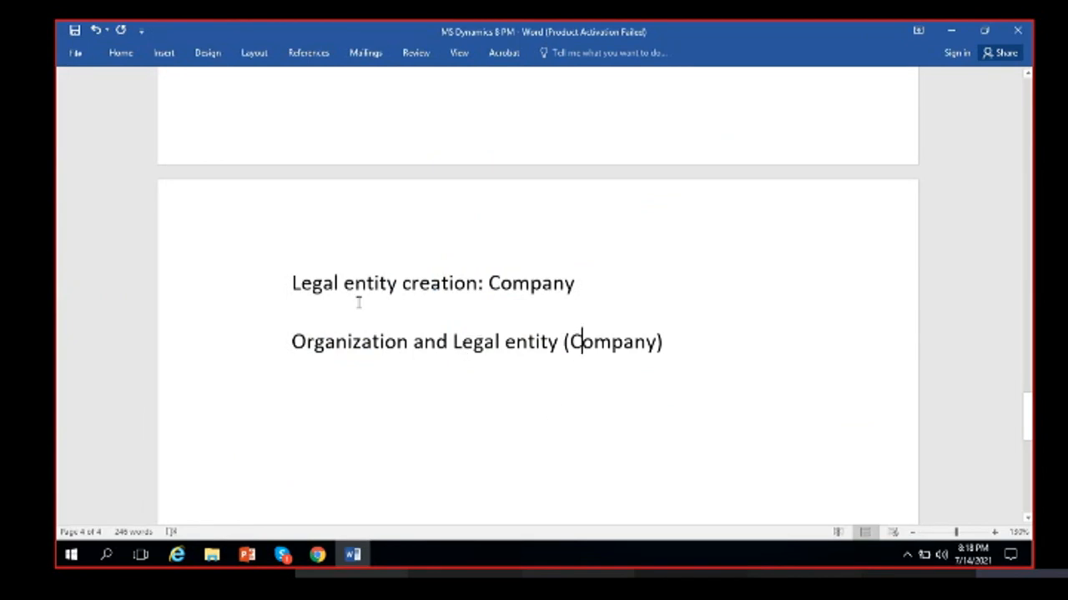
pyautogui.click(352, 559)
pyautogui.scroll(-3, 147, 452)
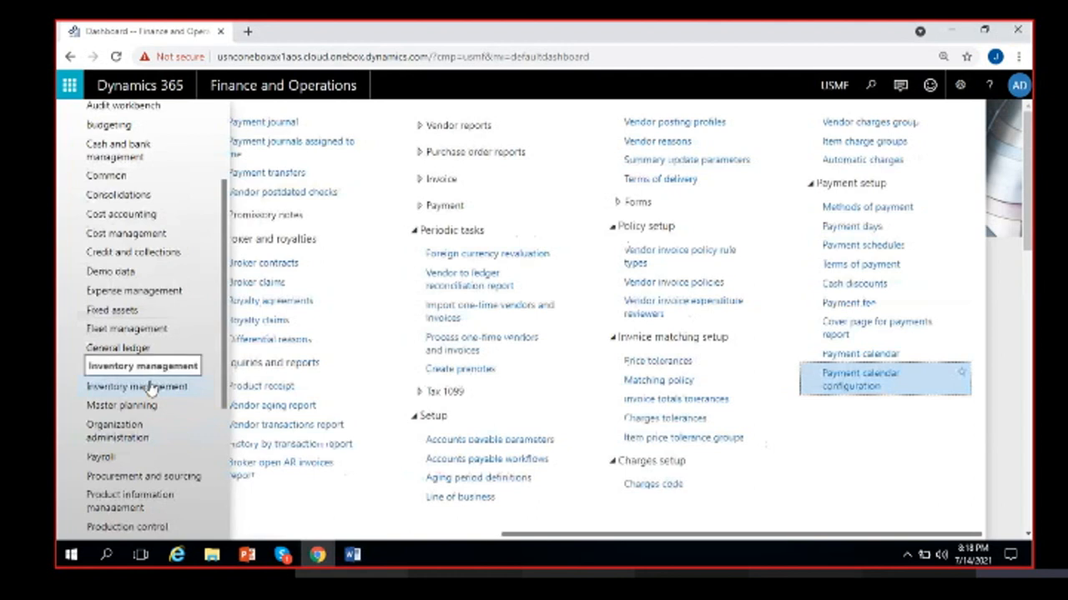
pyautogui.scroll(-3, 129, 436)
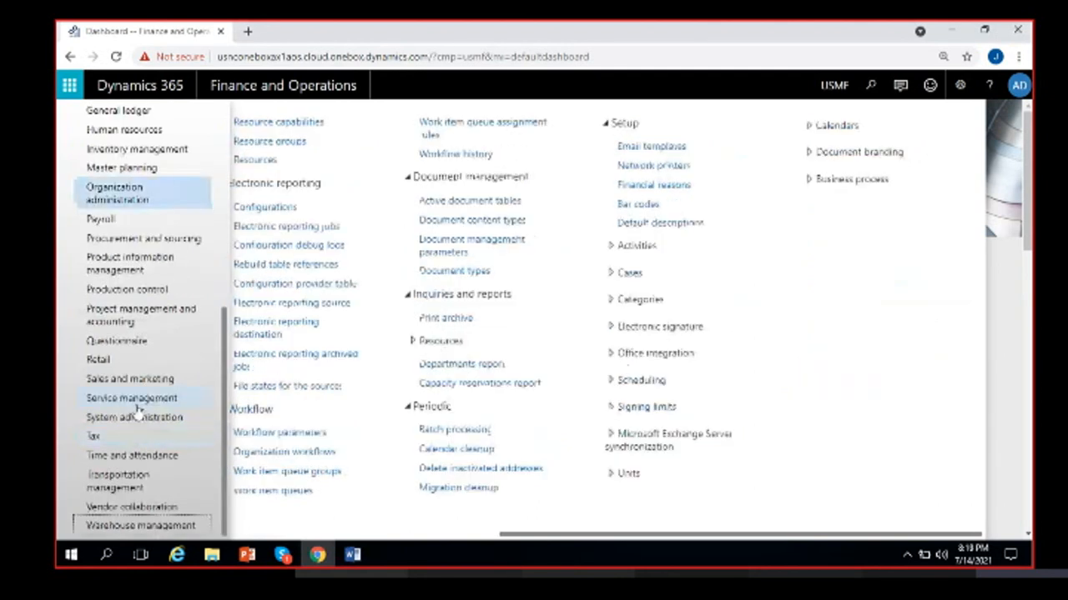
pyautogui.scroll(3, 134, 408)
pyautogui.scroll(-3, 119, 409)
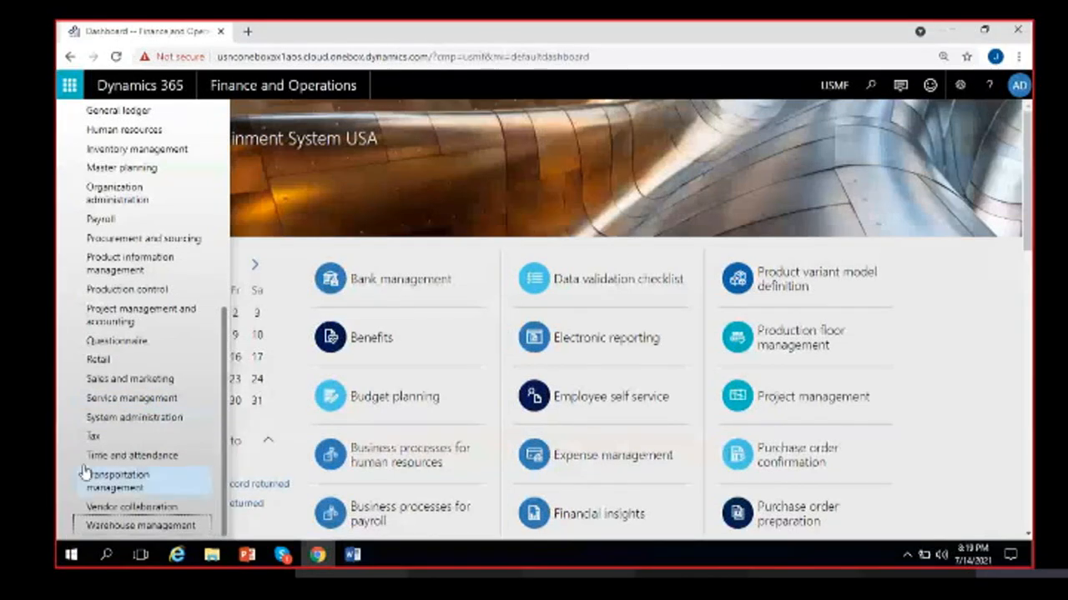
pyautogui.scroll(5, 100, 442)
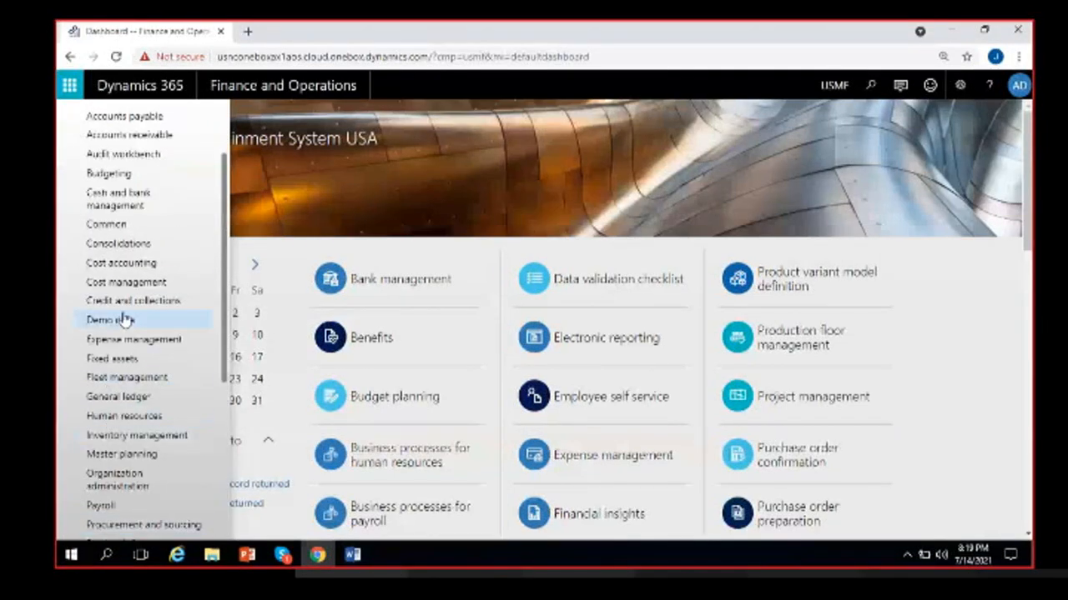
pyautogui.scroll(1, 112, 314)
pyautogui.scroll(-1, 115, 344)
pyautogui.scroll(-2, 114, 345)
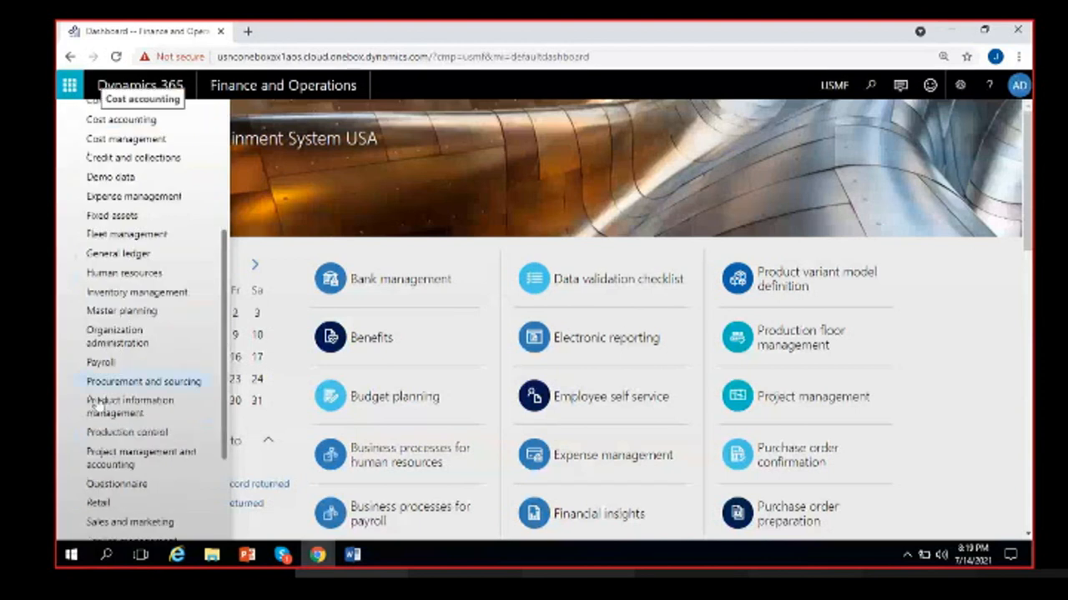
pyautogui.scroll(-2, 116, 346)
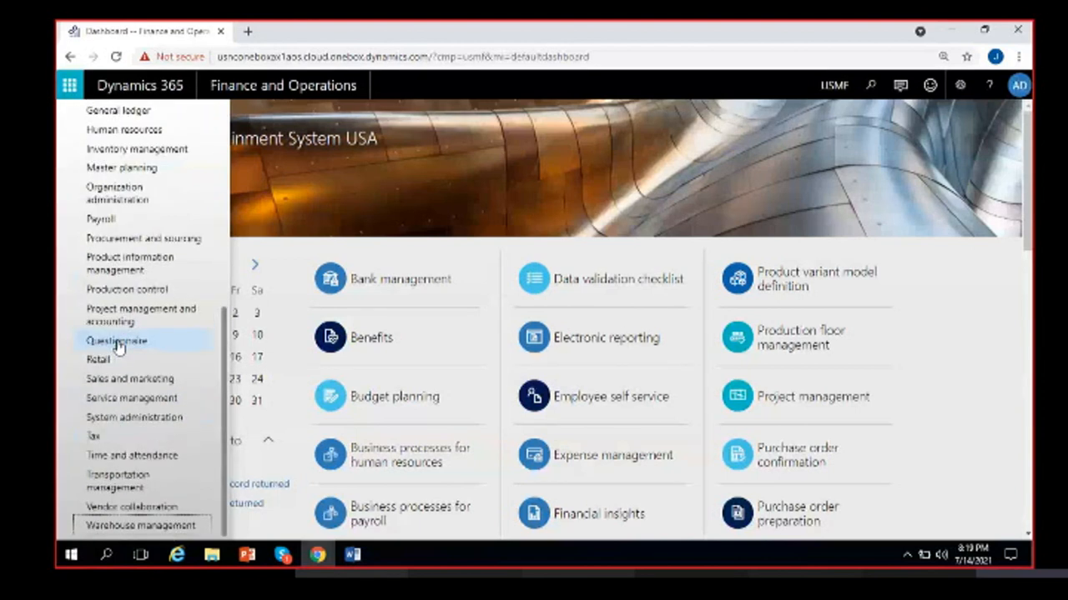
pyautogui.scroll(-5, 507, 208)
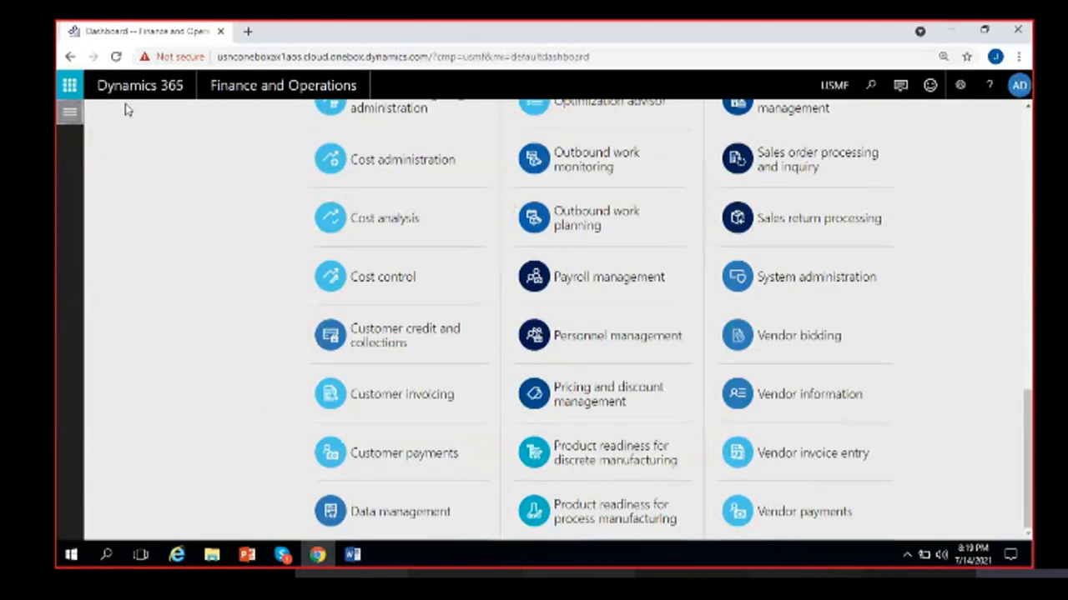
pyautogui.click(116, 56)
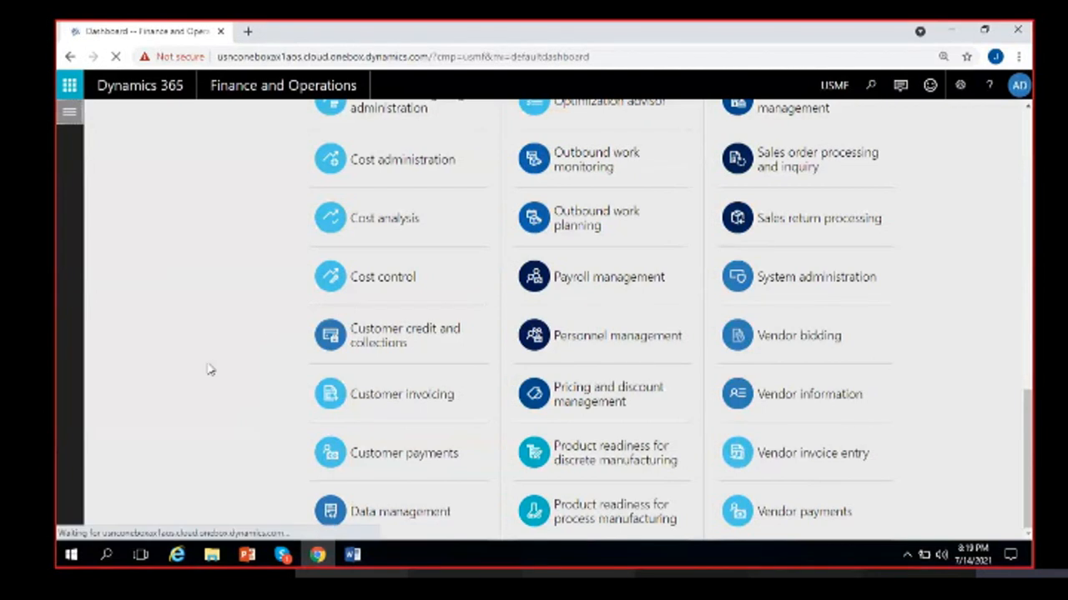
pyautogui.click(352, 555)
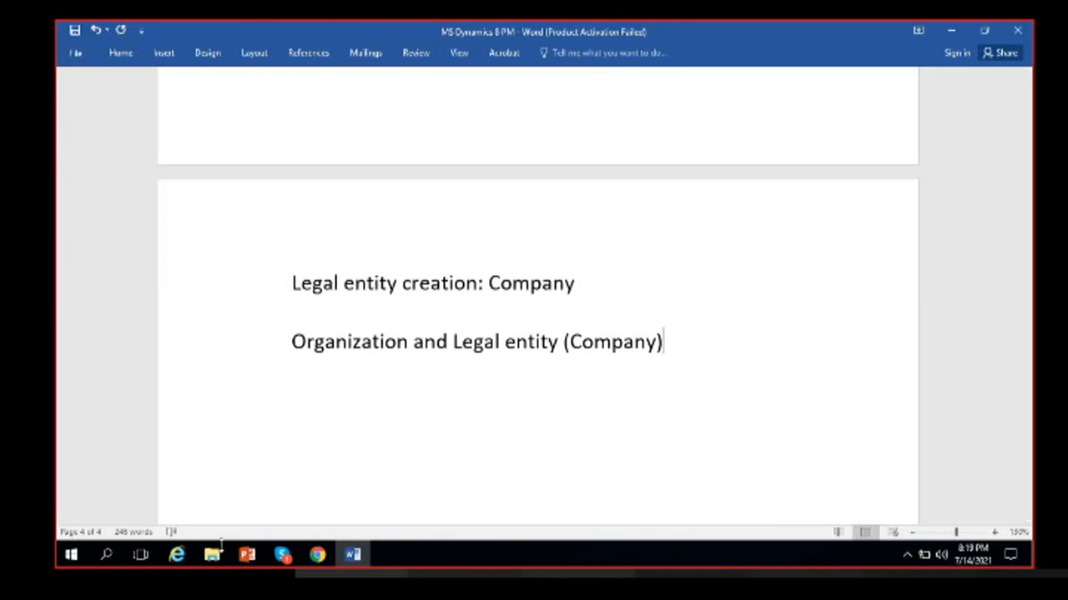
pyautogui.moveTo(316, 557)
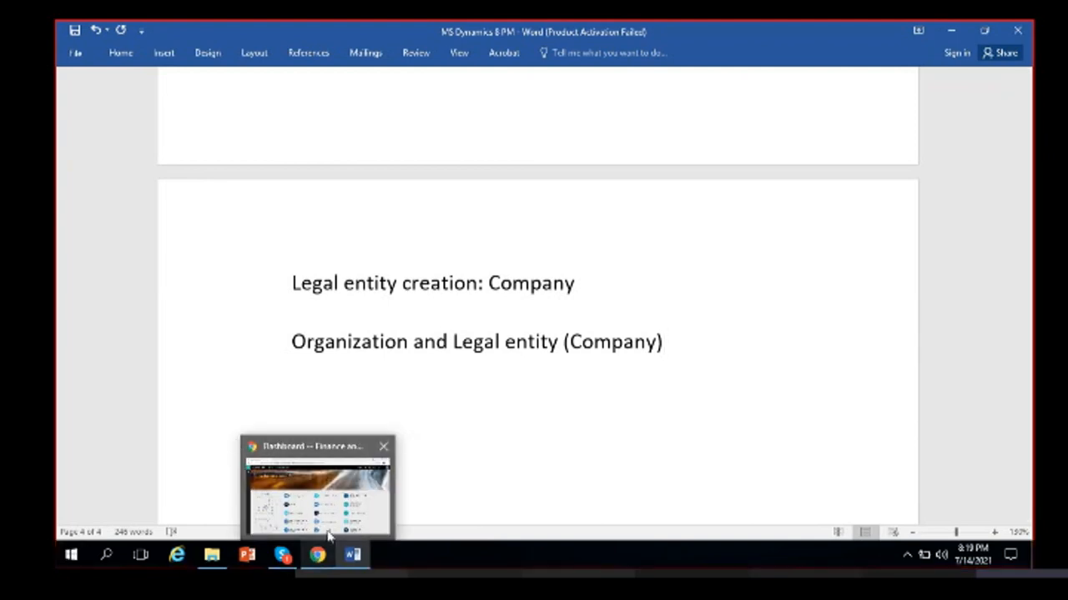
pyautogui.click(317, 557)
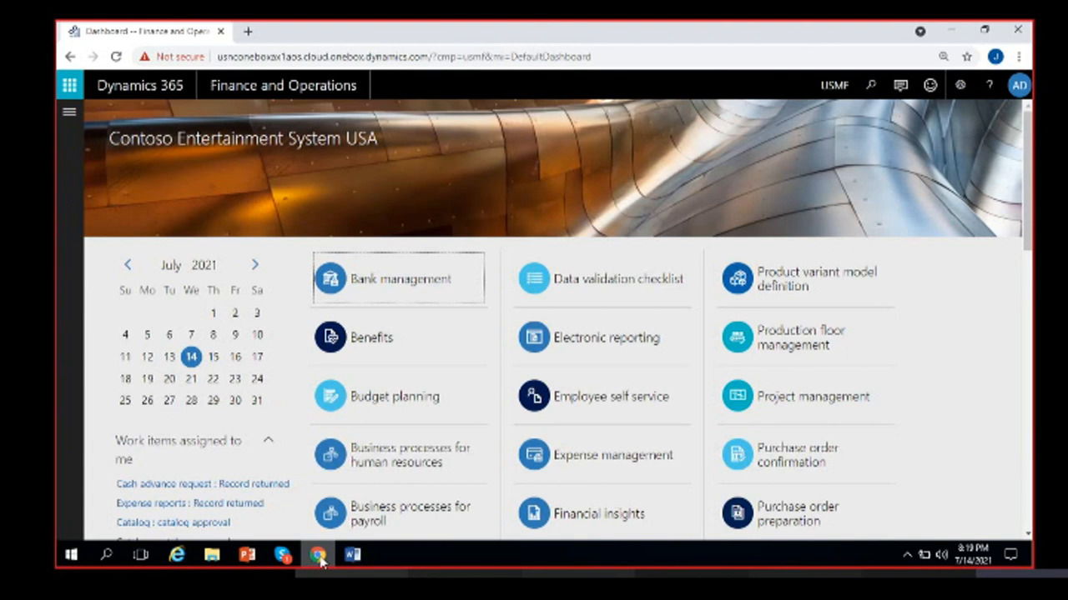
# - Open Modules > Organization administration to show its Organizations links, including Legal entities
pyautogui.click(69, 111)
pyautogui.scroll(-5, 109, 410)
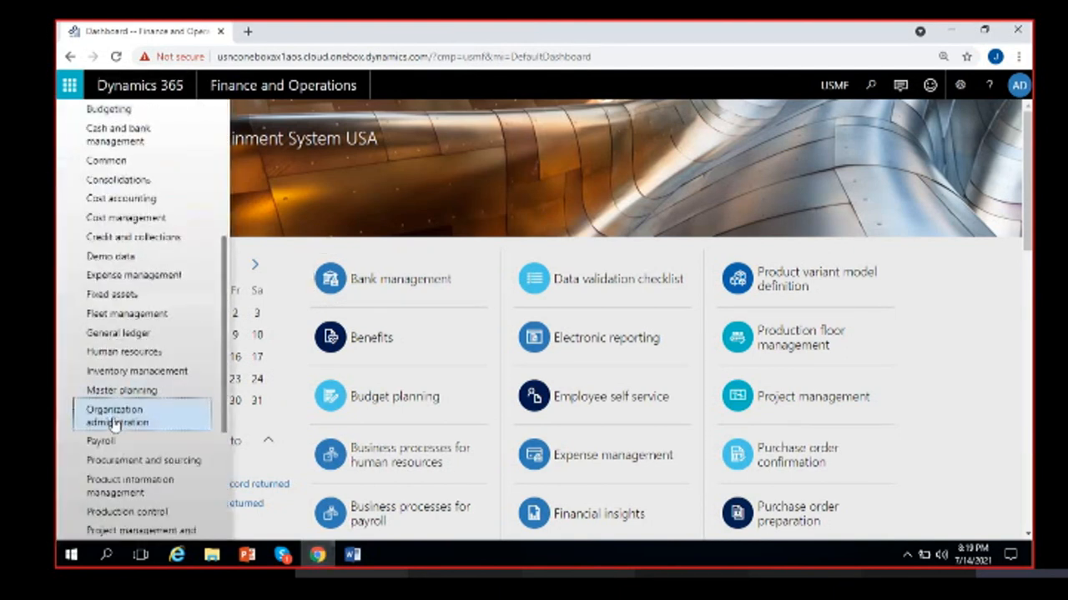
pyautogui.click(116, 417)
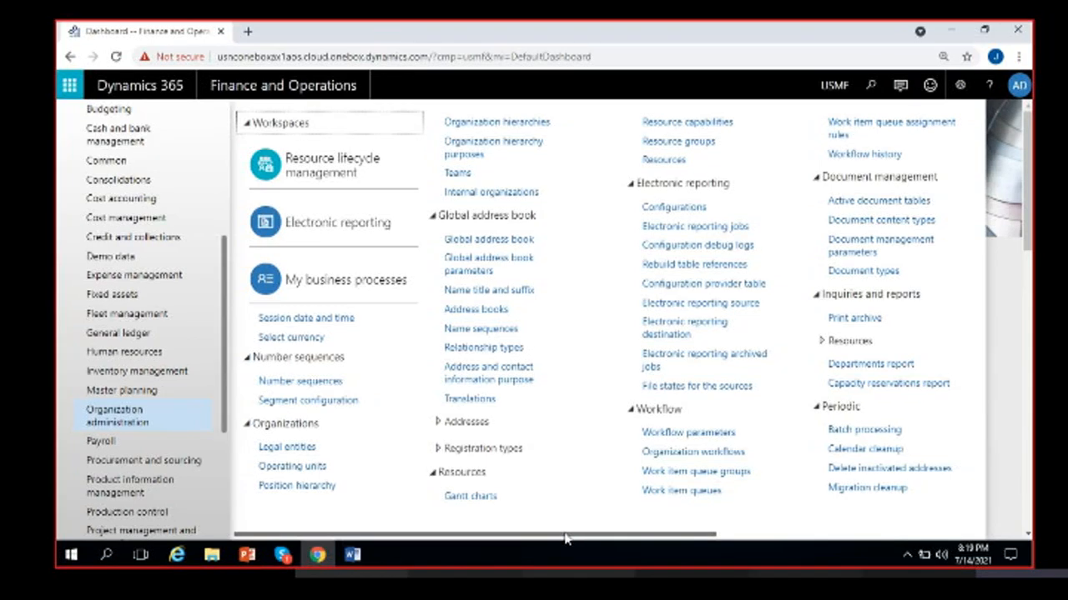
pyautogui.moveTo(565, 538); pyautogui.dragTo(303, 525)
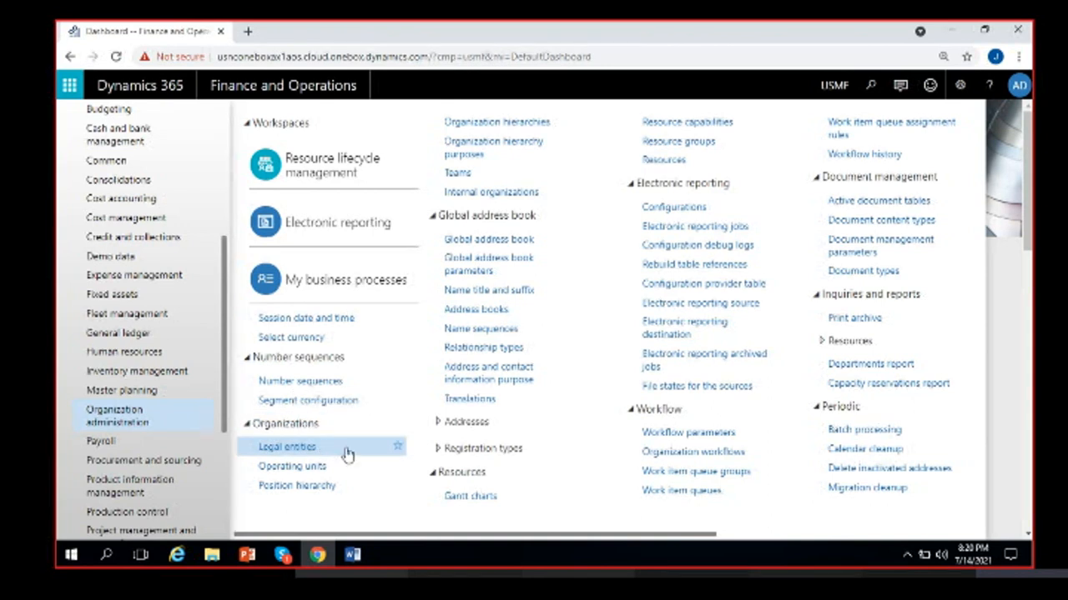
# - Add the line 'Organization administration > Organization > Legal entities' to the Word notes
pyautogui.click(352, 555)
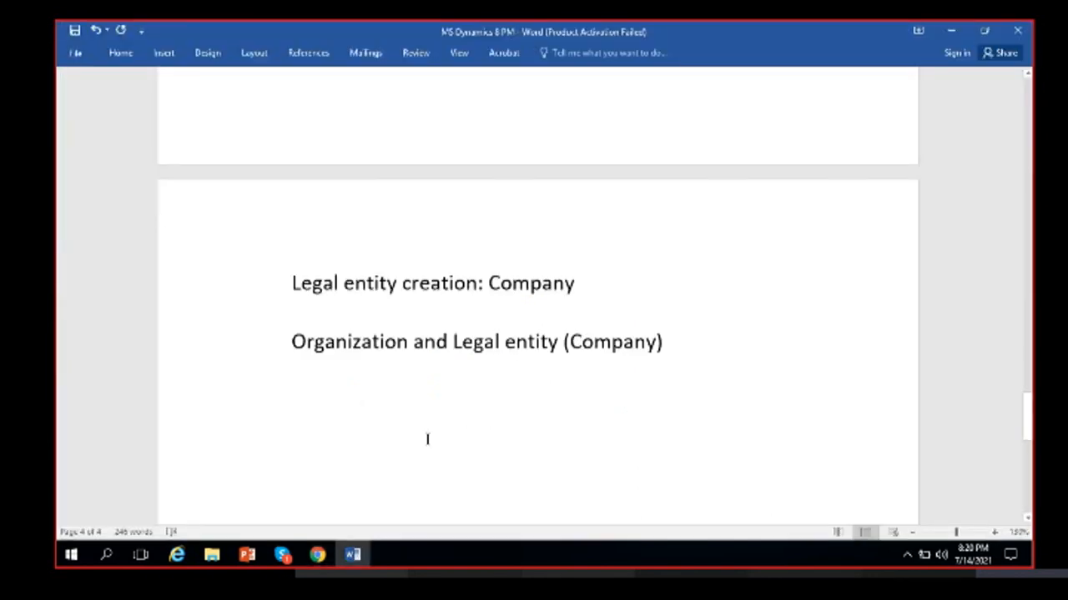
pyautogui.press('Return')
pyautogui.write('O')
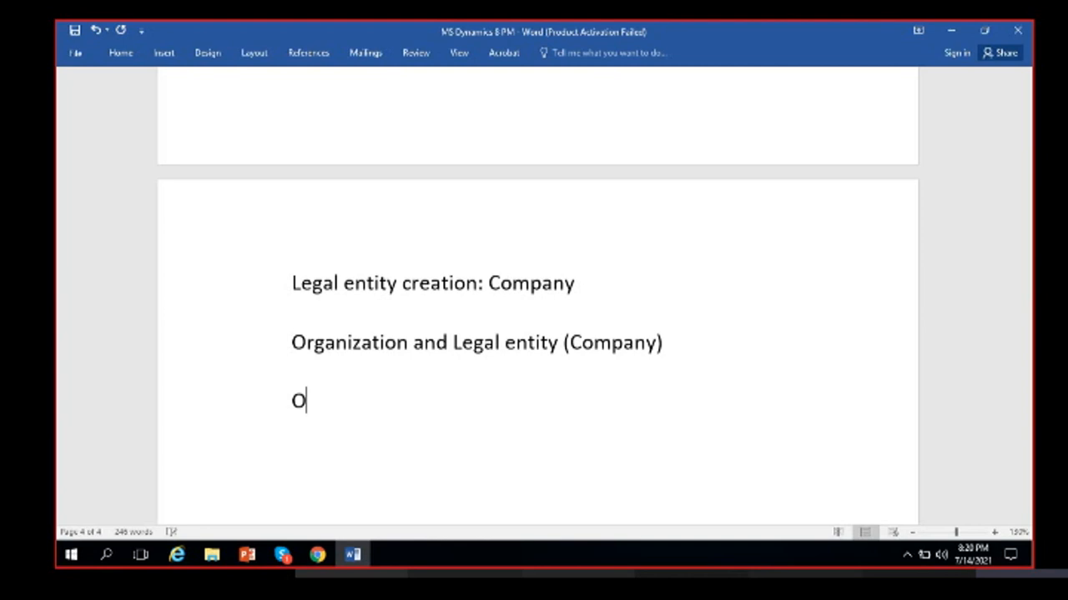
pyautogui.write('rganizat')
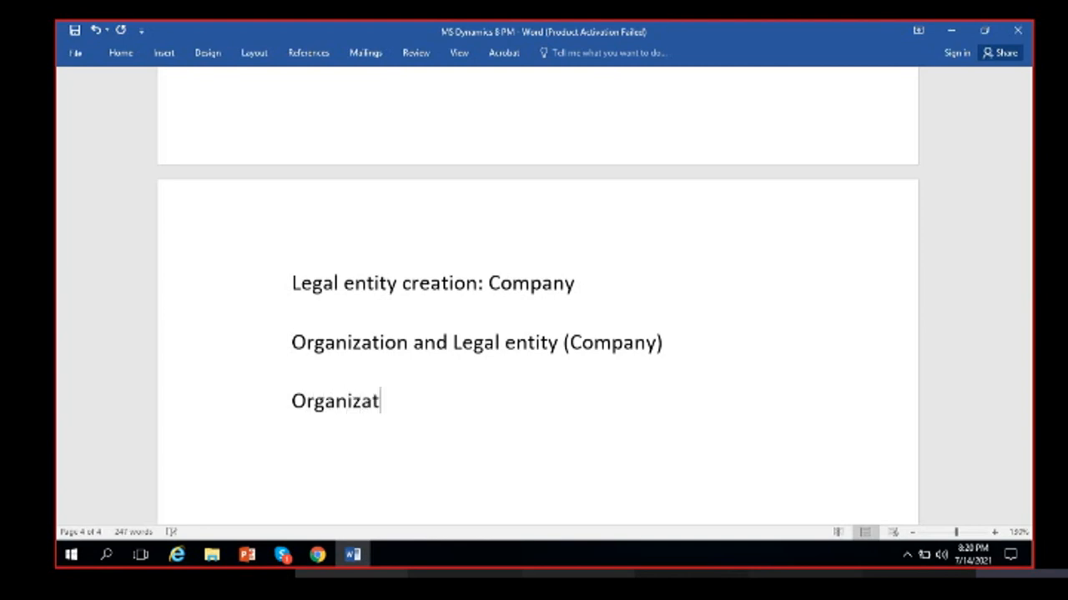
pyautogui.write('ion administ')
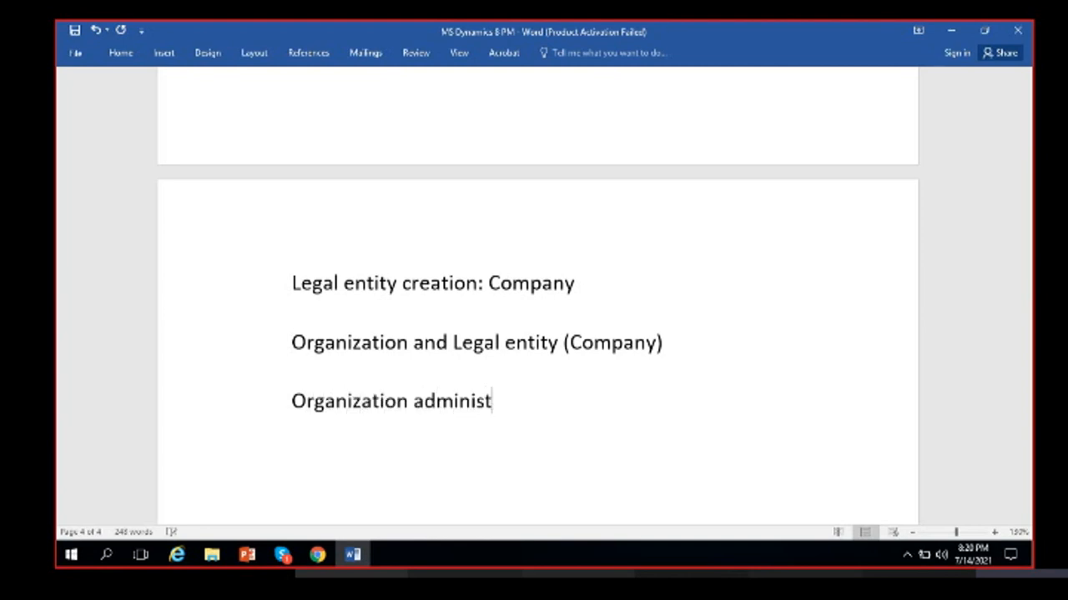
pyautogui.write('ration ')
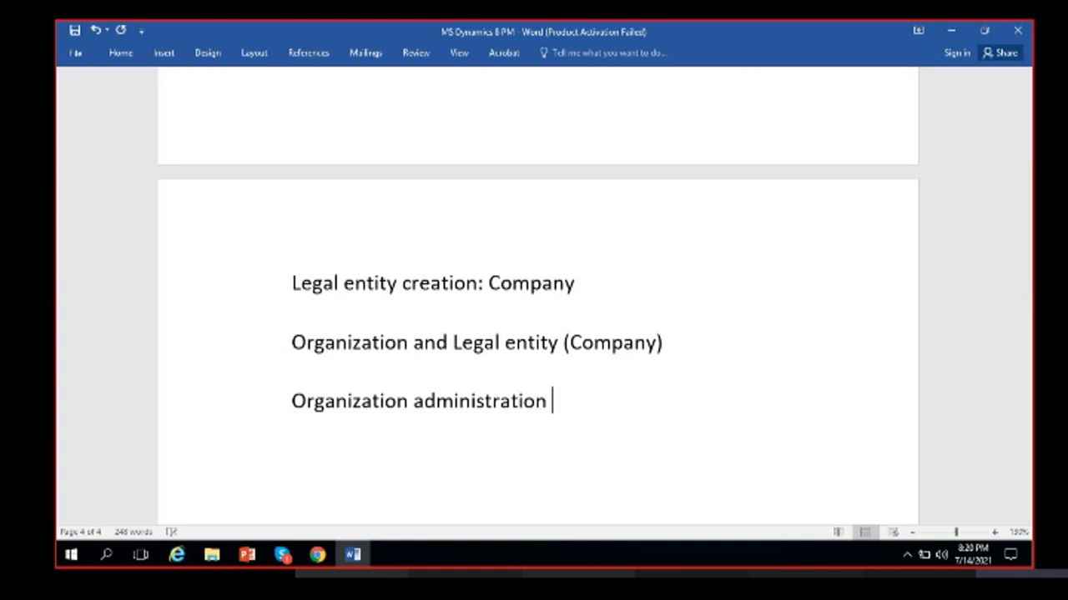
pyautogui.write('> Organiz')
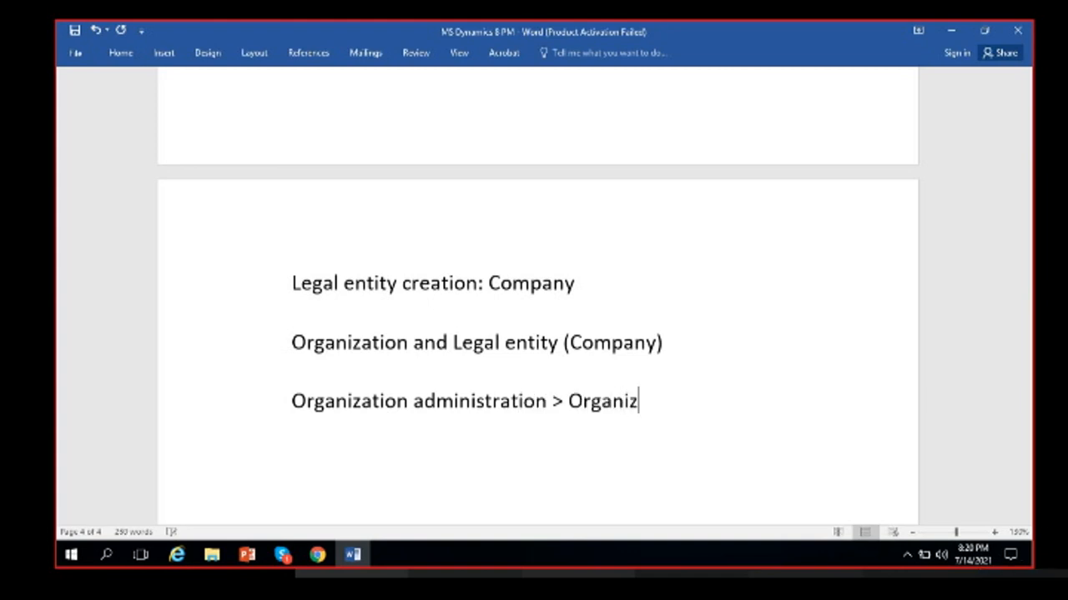
pyautogui.write('ation > Leg')
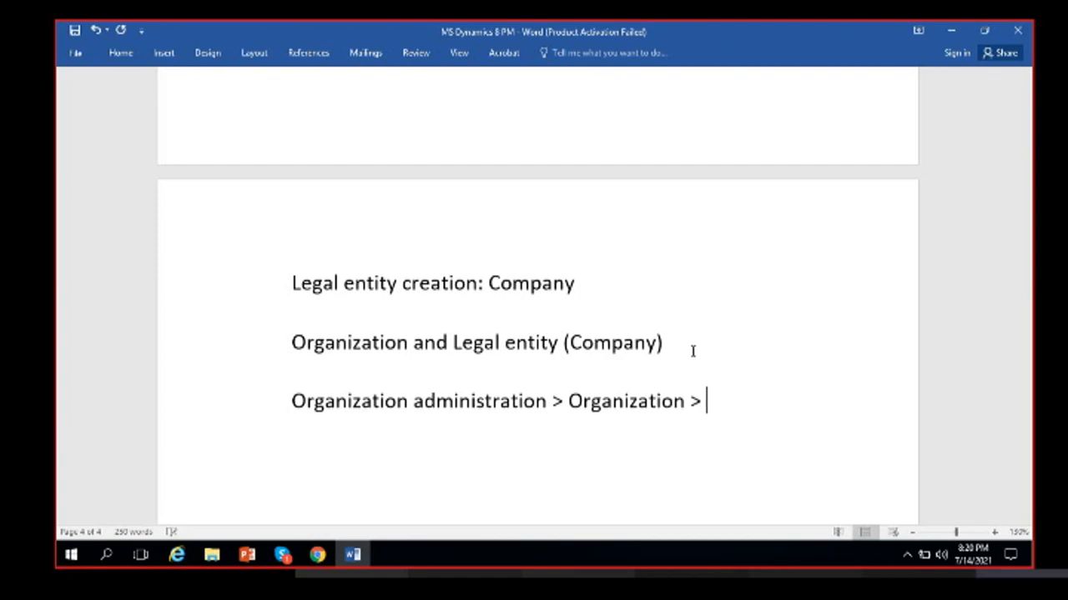
pyautogui.write('al entities')
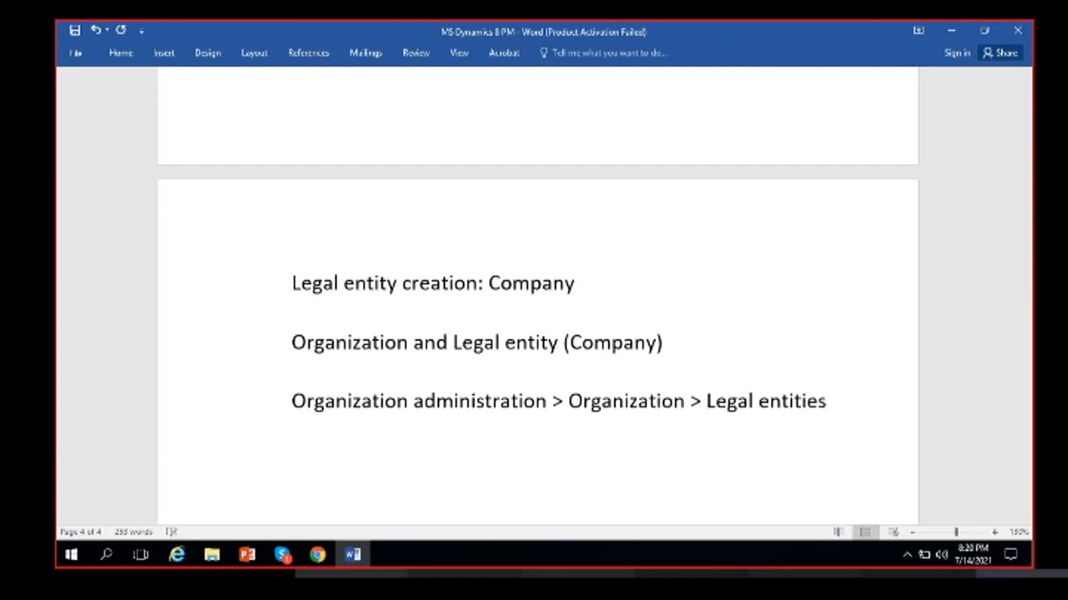
pyautogui.click(661, 385)
pyautogui.scroll(-1, 337, 368)
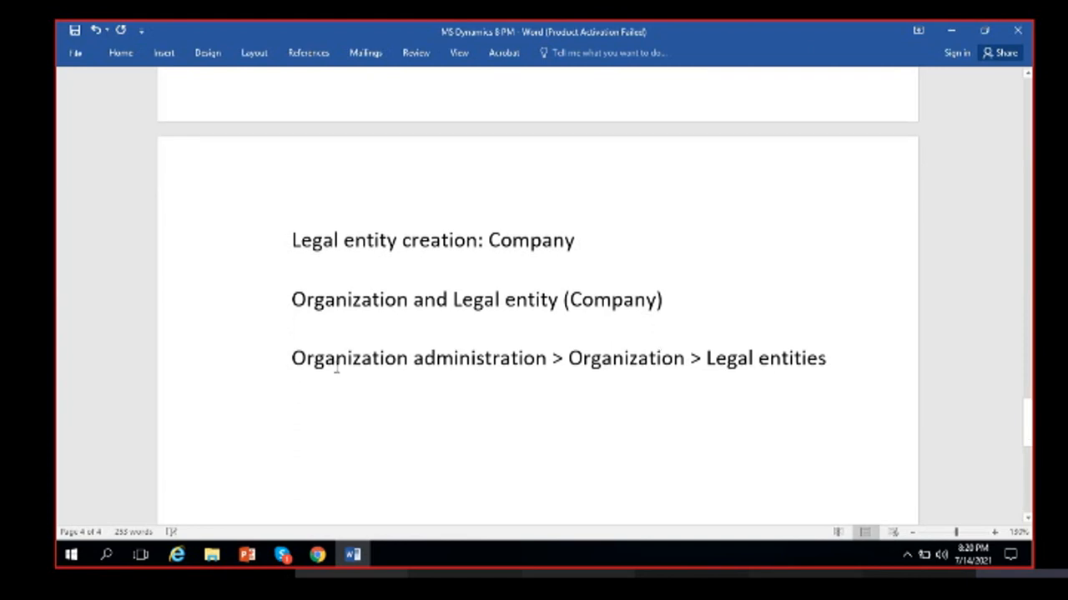
pyautogui.moveTo(296, 358); pyautogui.dragTo(813, 349)
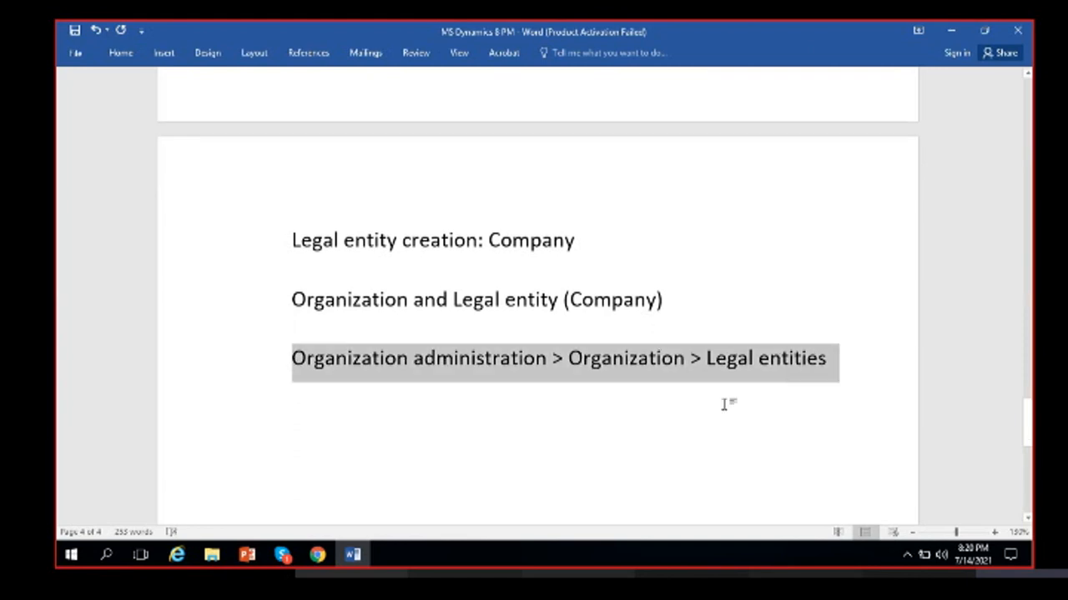
pyautogui.click(674, 390)
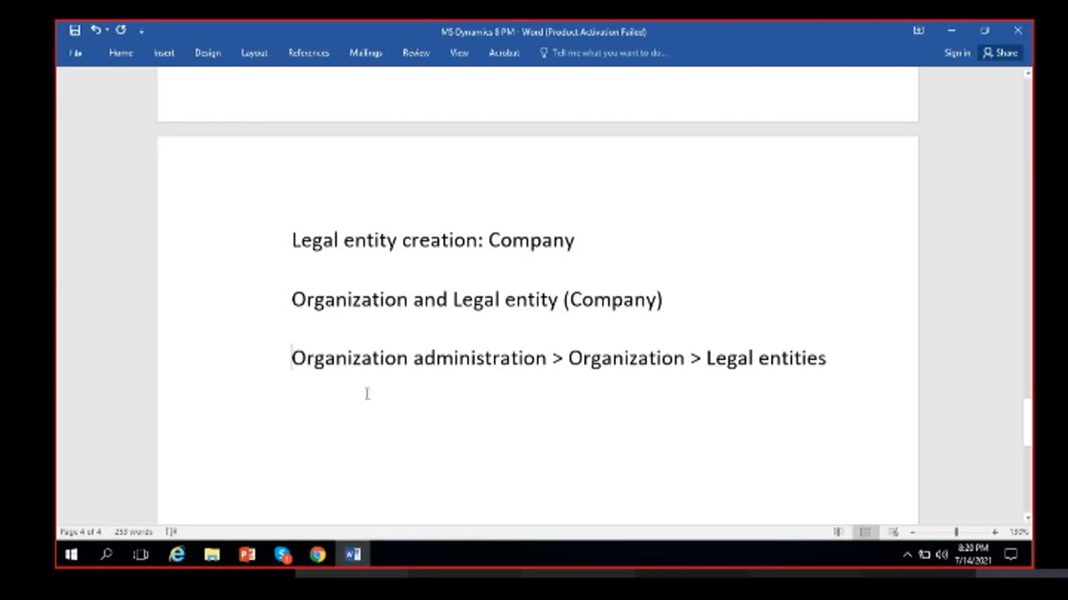
pyautogui.press('Up')
# - Return to Dynamics 365 and open Organization administration > Legal entities
pyautogui.moveTo(318, 566)
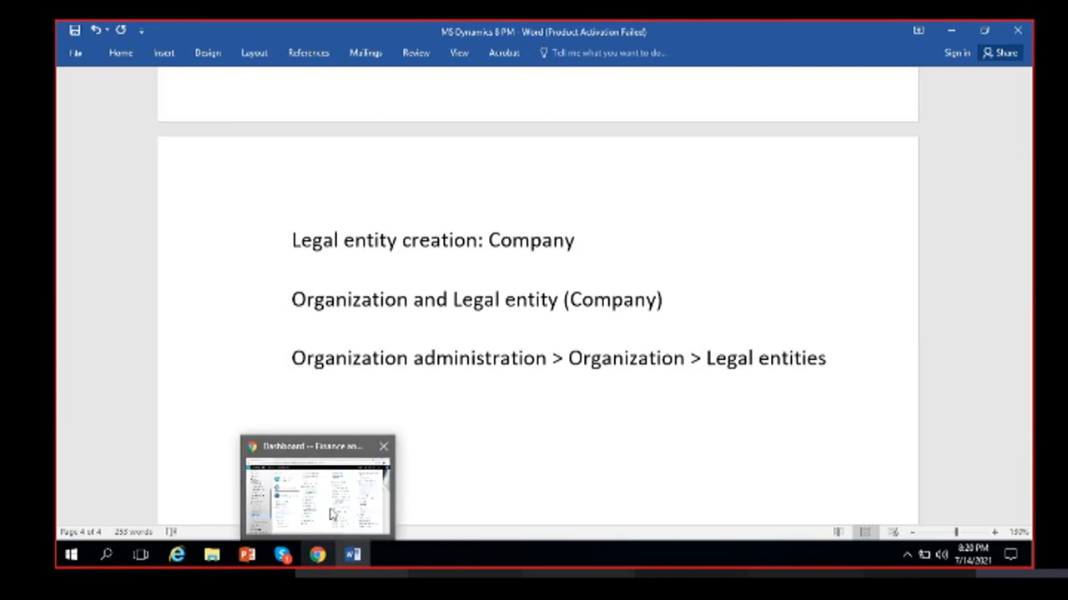
pyautogui.click(307, 495)
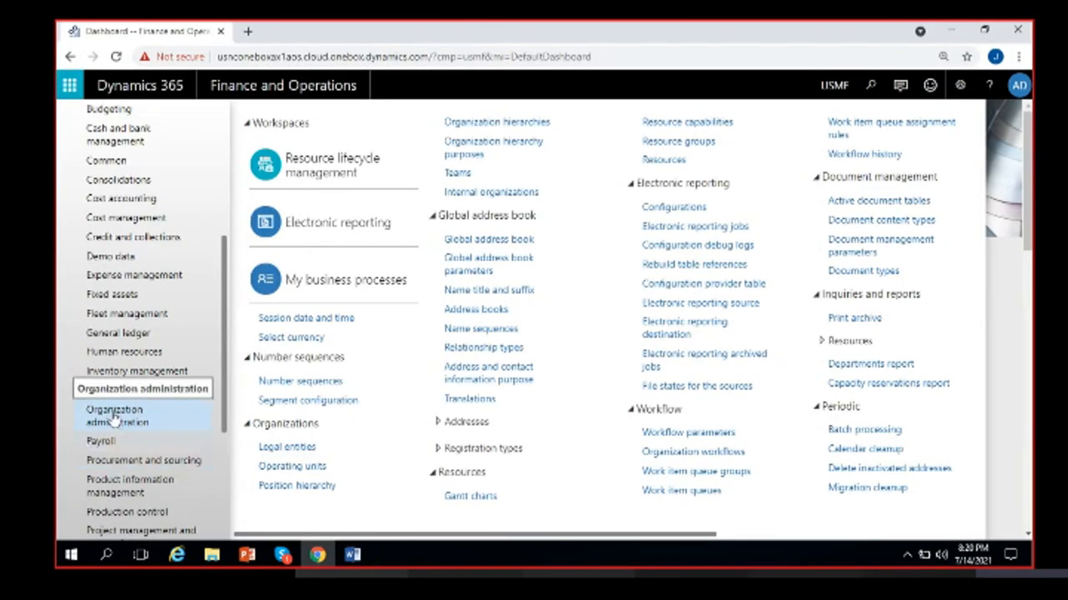
pyautogui.click(277, 450)
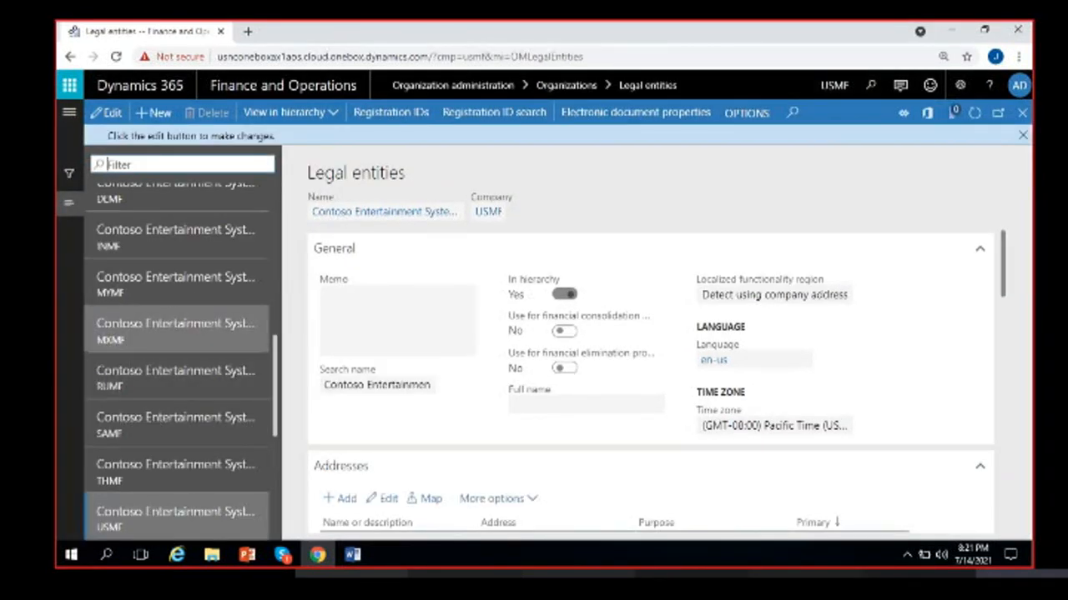
# - Review Amazon Delivery services and Contoso Consulting FR (FRSI) in the legal entities list
pyautogui.scroll(10, 154, 376)
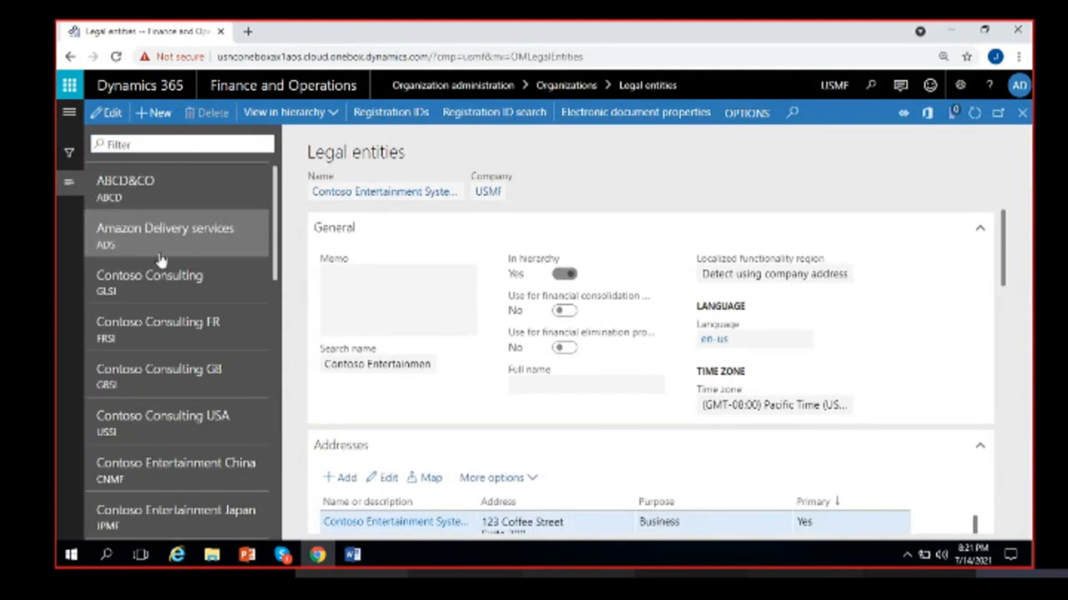
pyautogui.click(161, 250)
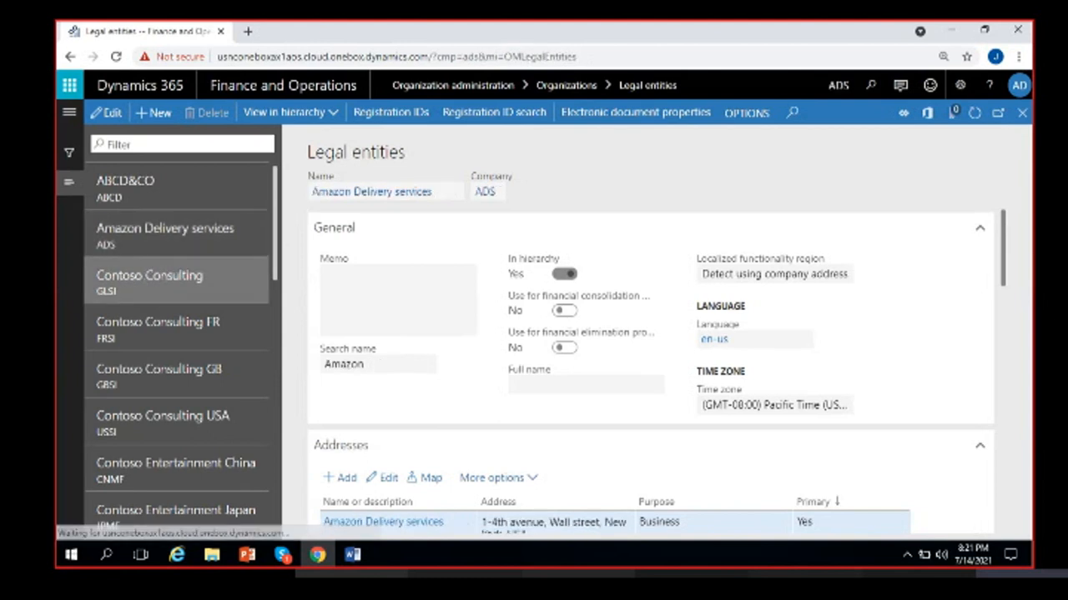
pyautogui.click(152, 322)
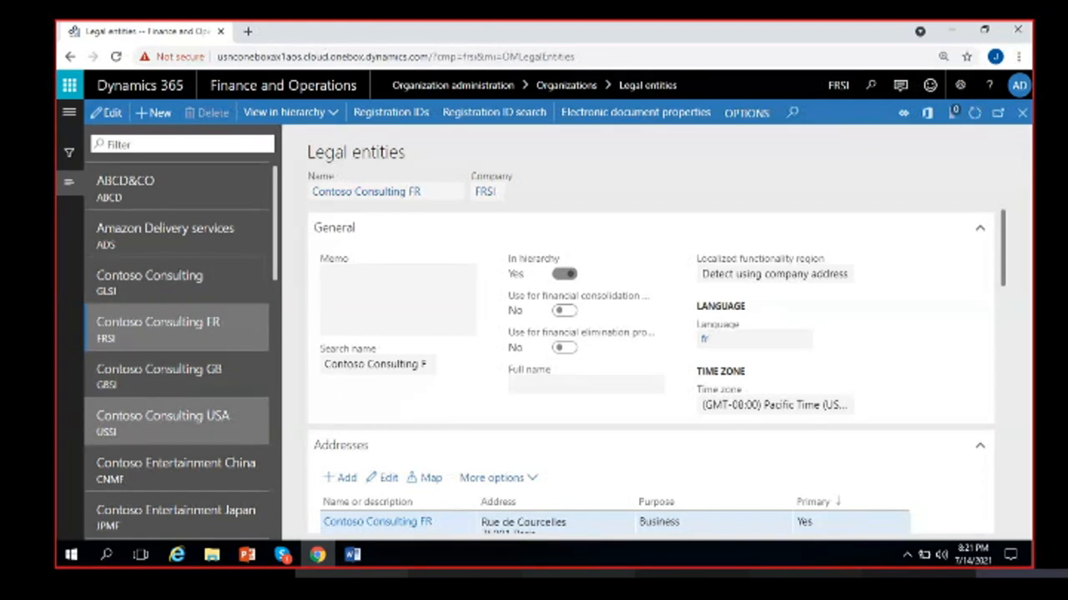
pyautogui.scroll(-2, 158, 408)
pyautogui.scroll(2, 159, 336)
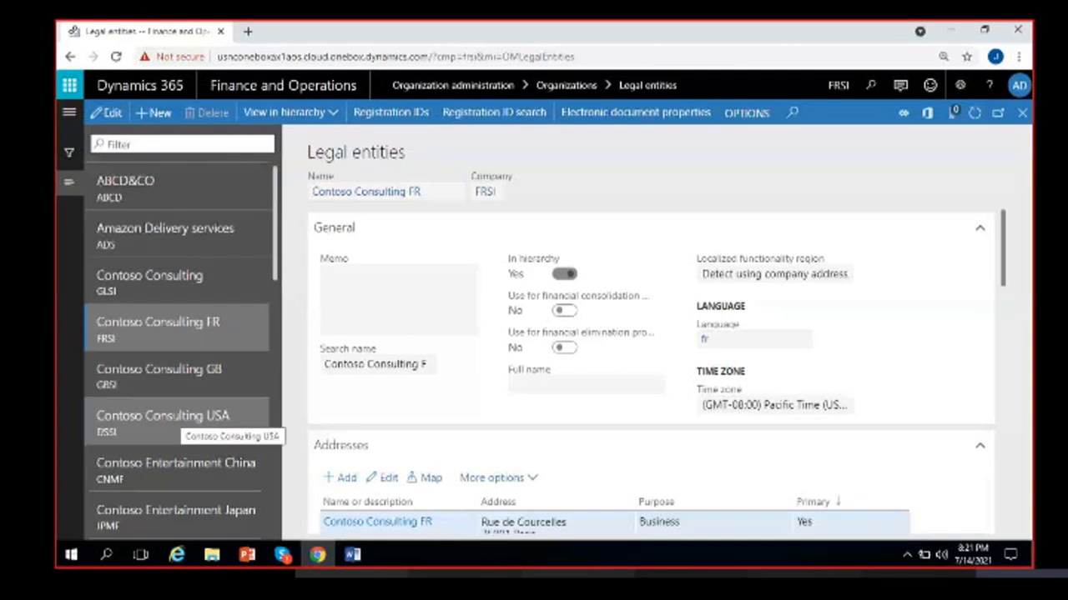
pyautogui.scroll(-3, 172, 427)
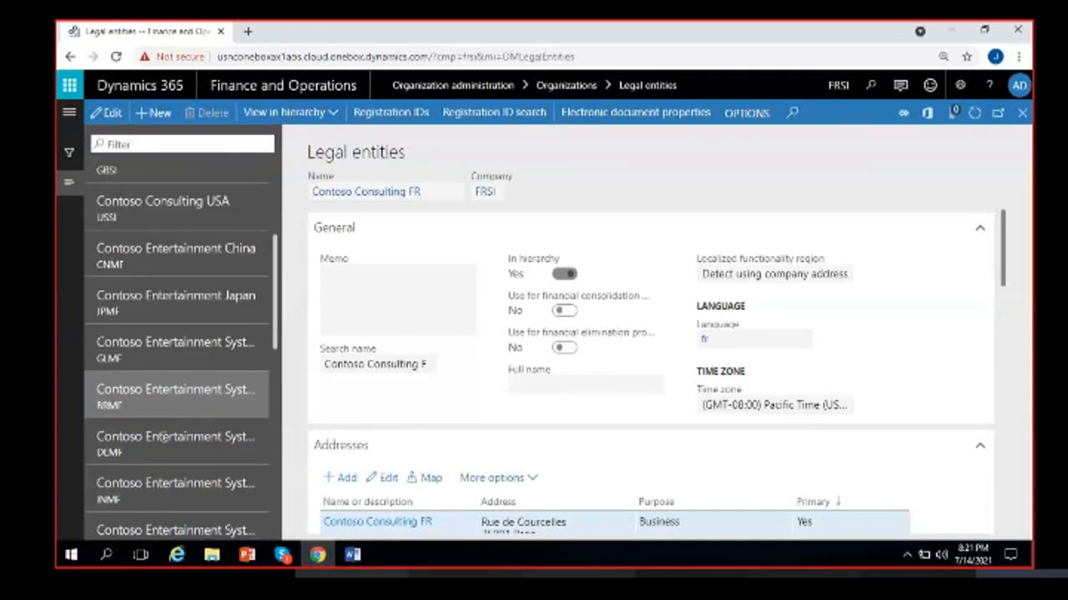
pyautogui.scroll(-2, 172, 430)
pyautogui.scroll(-5, 167, 434)
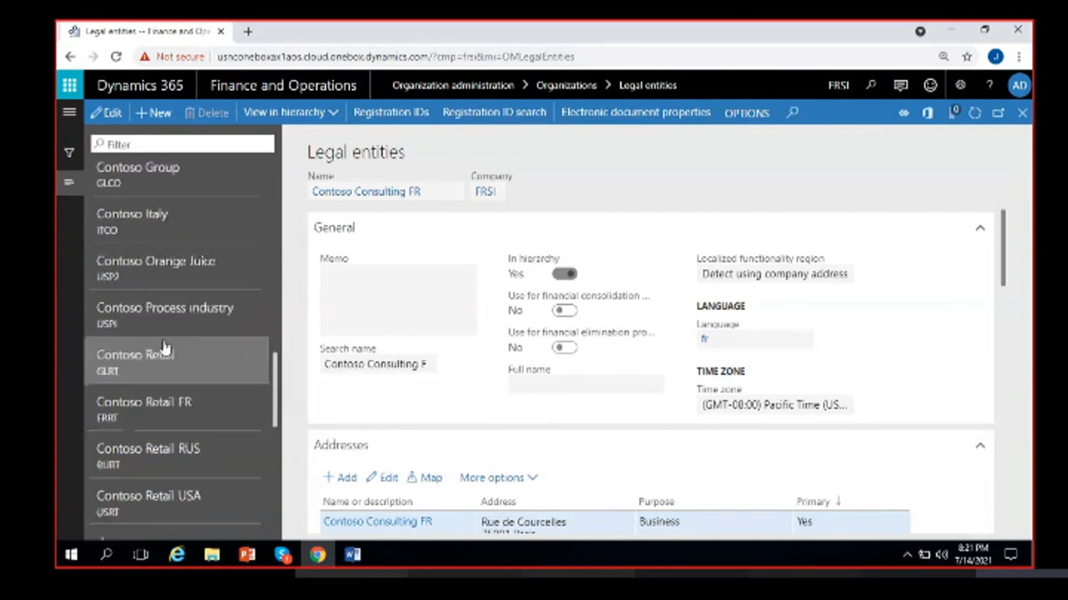
pyautogui.scroll(-5, 179, 358)
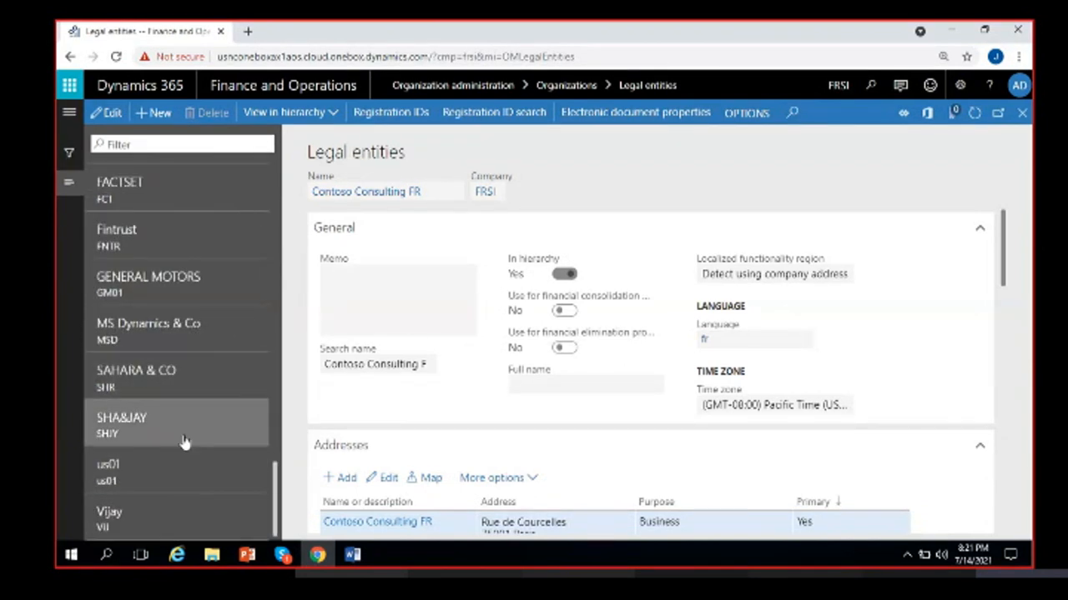
pyautogui.scroll(15, 185, 442)
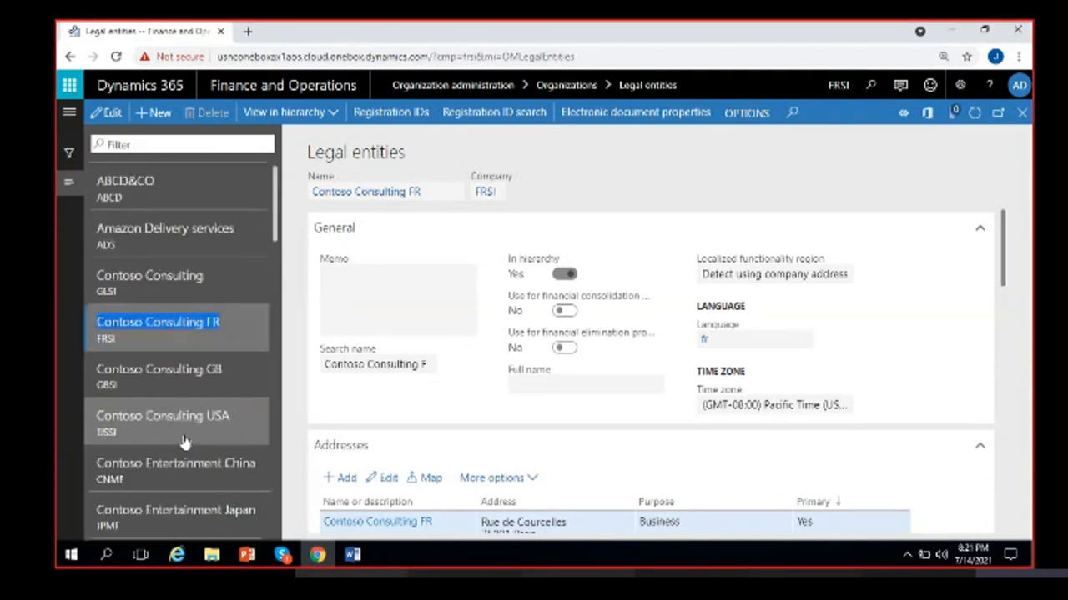
pyautogui.click(725, 172)
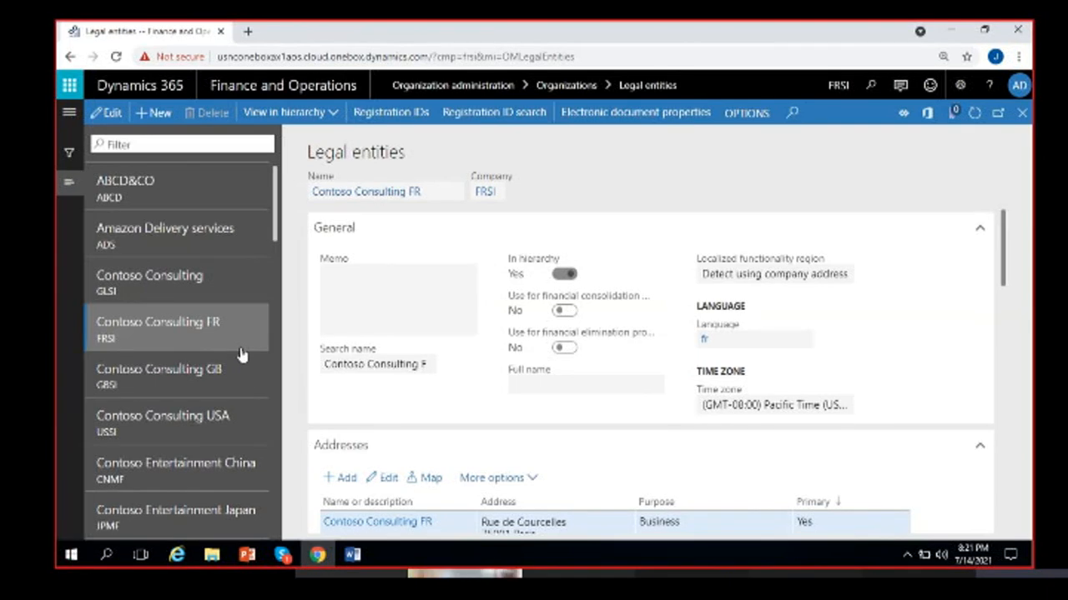
# - Start a new legal entity and look over its Name, Company and Country/region fields
pyautogui.click(158, 113)
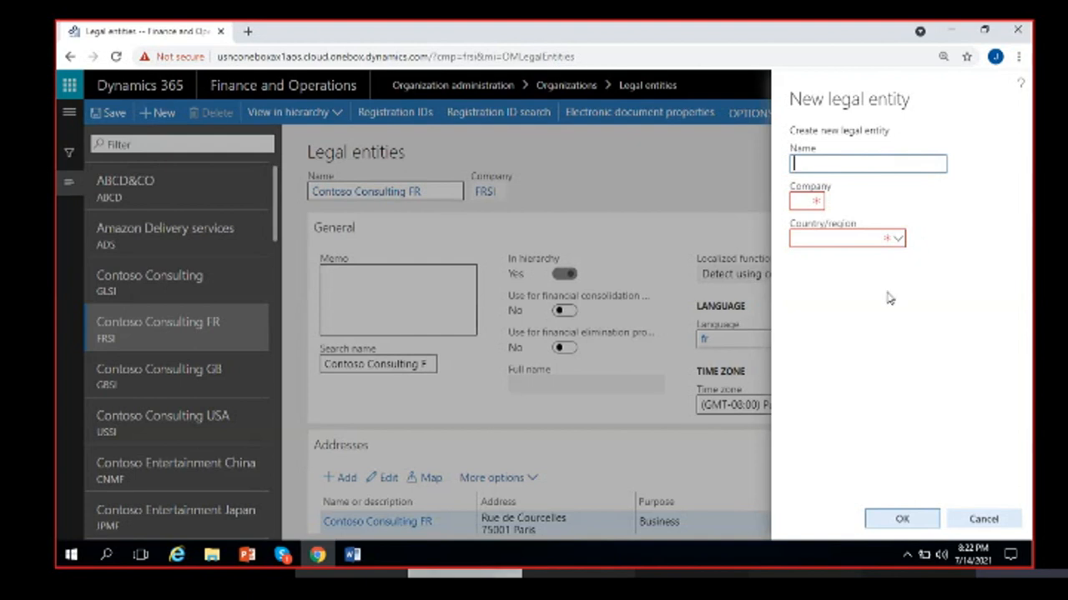
pyautogui.click(801, 200)
pyautogui.click(817, 242)
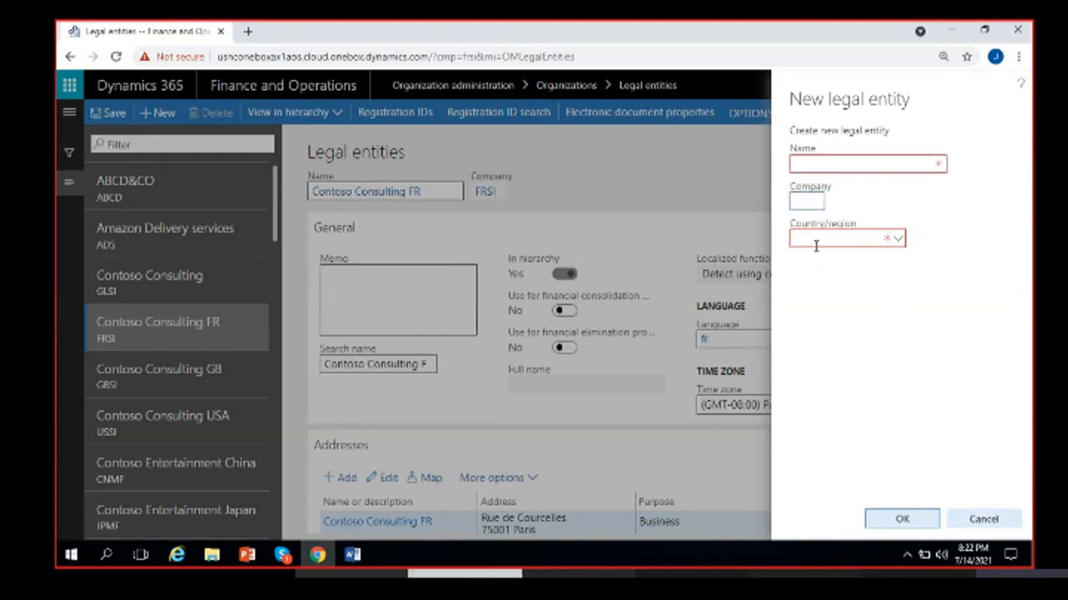
pyautogui.click(942, 214)
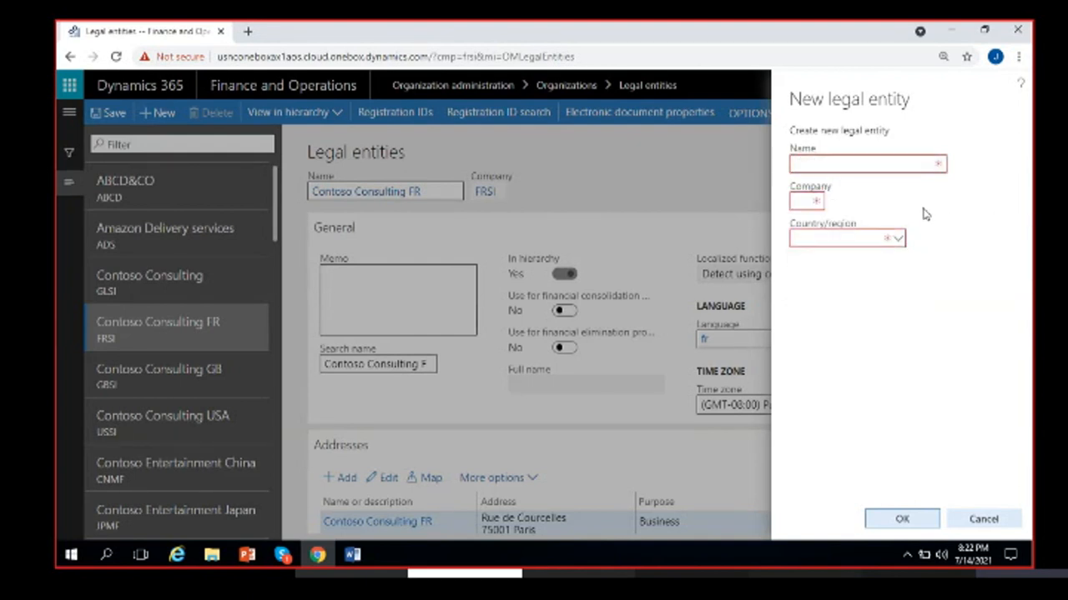
pyautogui.click(850, 166)
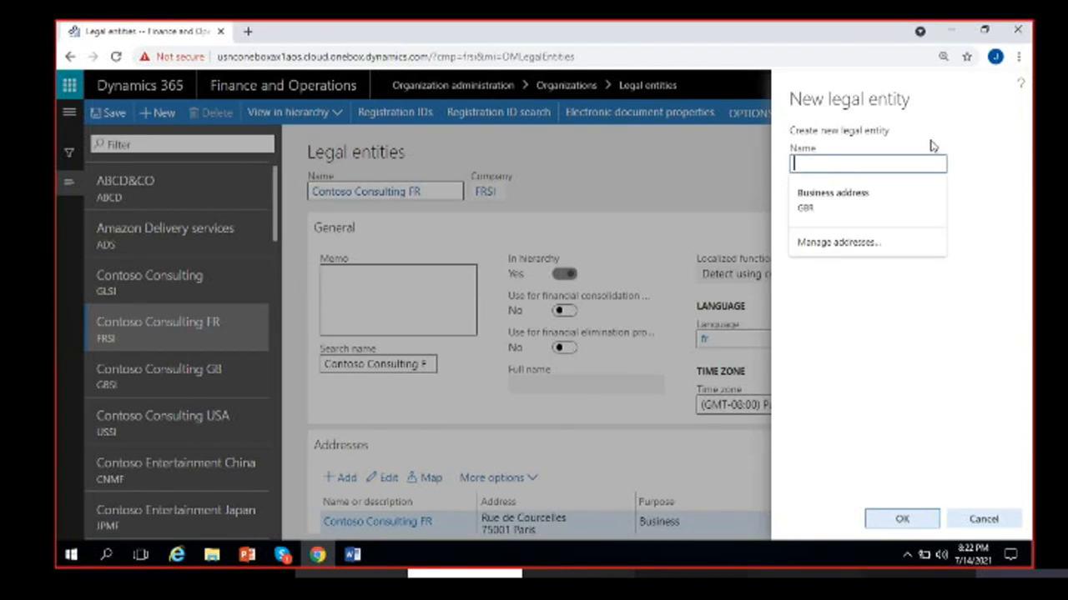
pyautogui.click(999, 187)
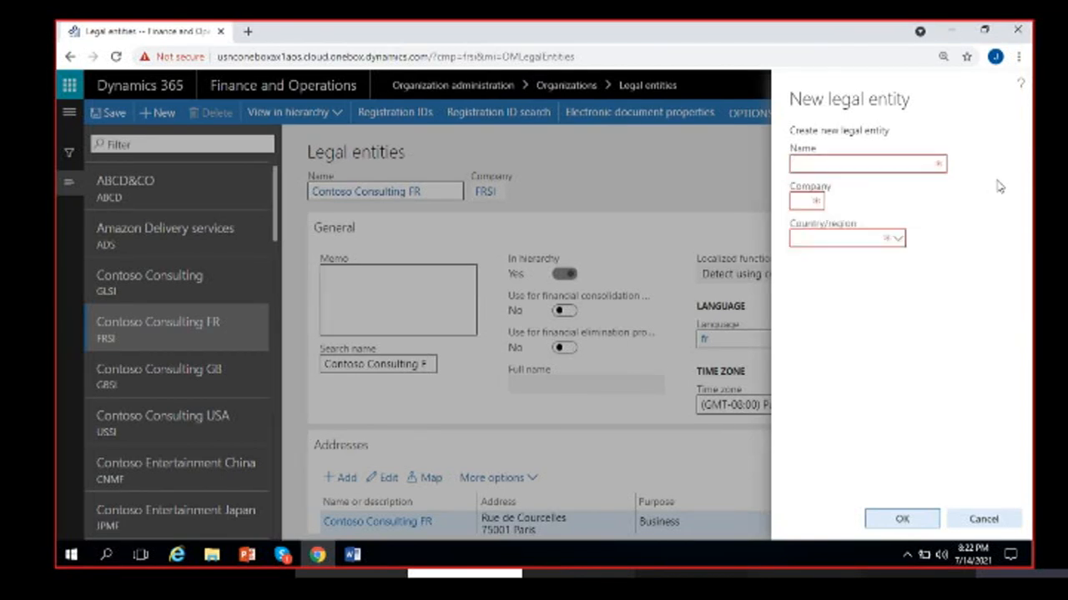
pyautogui.click(906, 165)
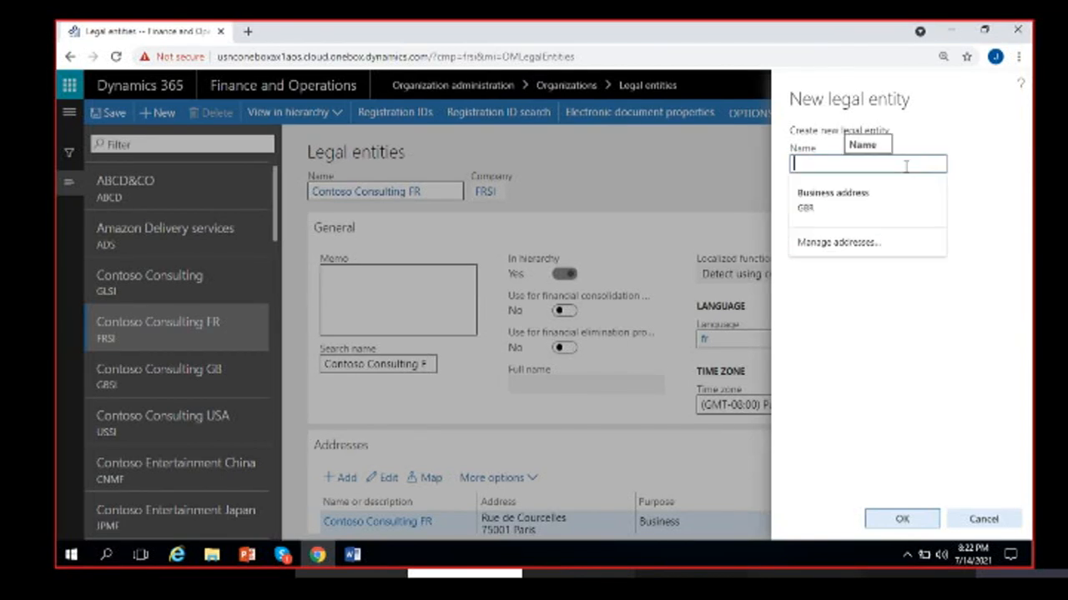
pyautogui.click(983, 184)
pyautogui.click(797, 203)
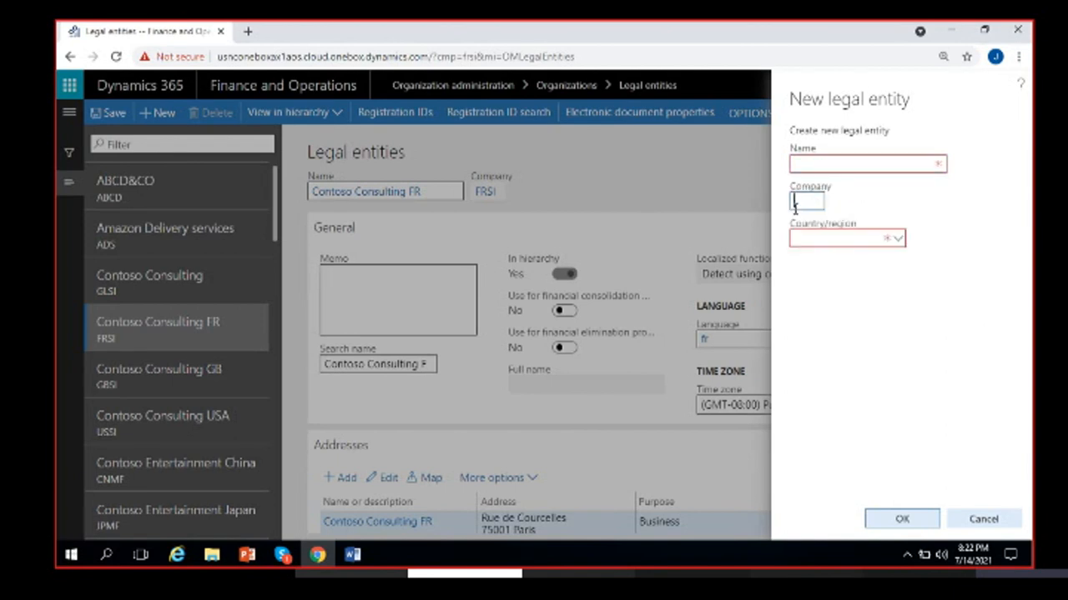
pyautogui.click(943, 206)
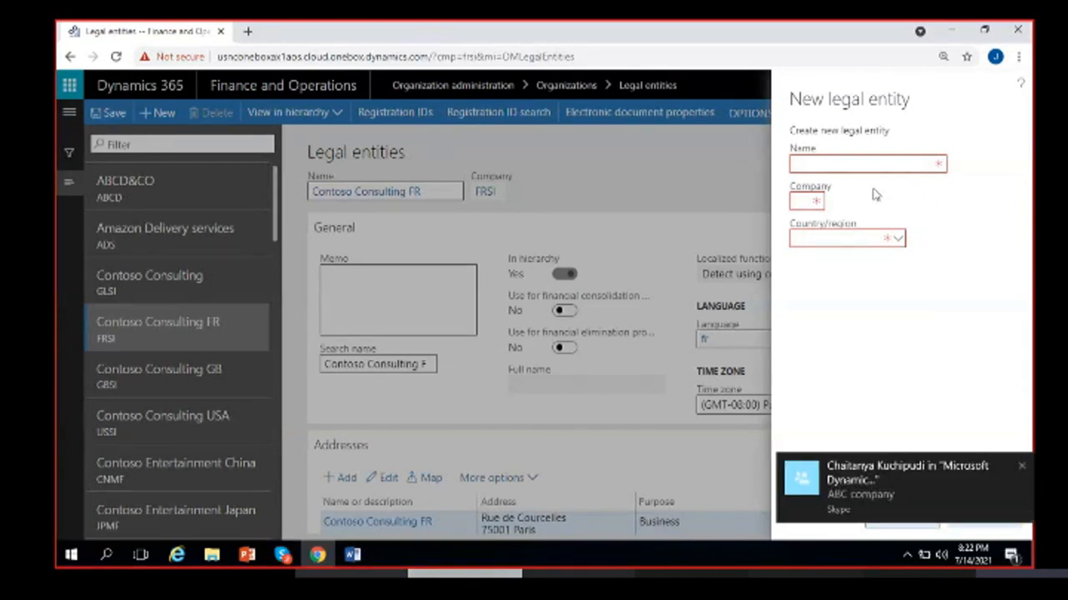
# - Dismiss the chat notification and put the caret in the Name field
pyautogui.click(1021, 465)
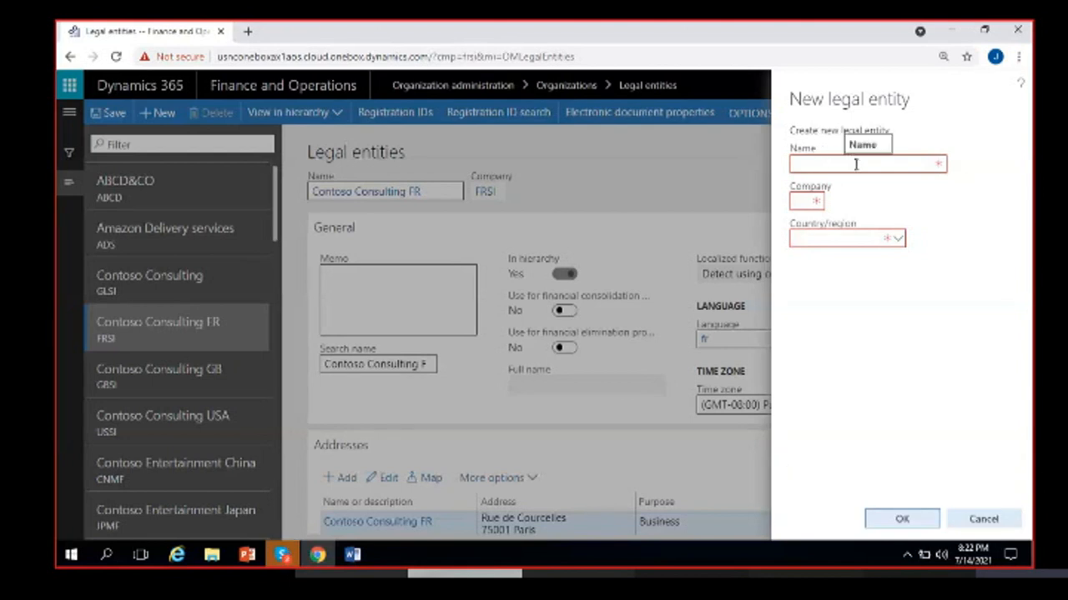
pyautogui.click(856, 164)
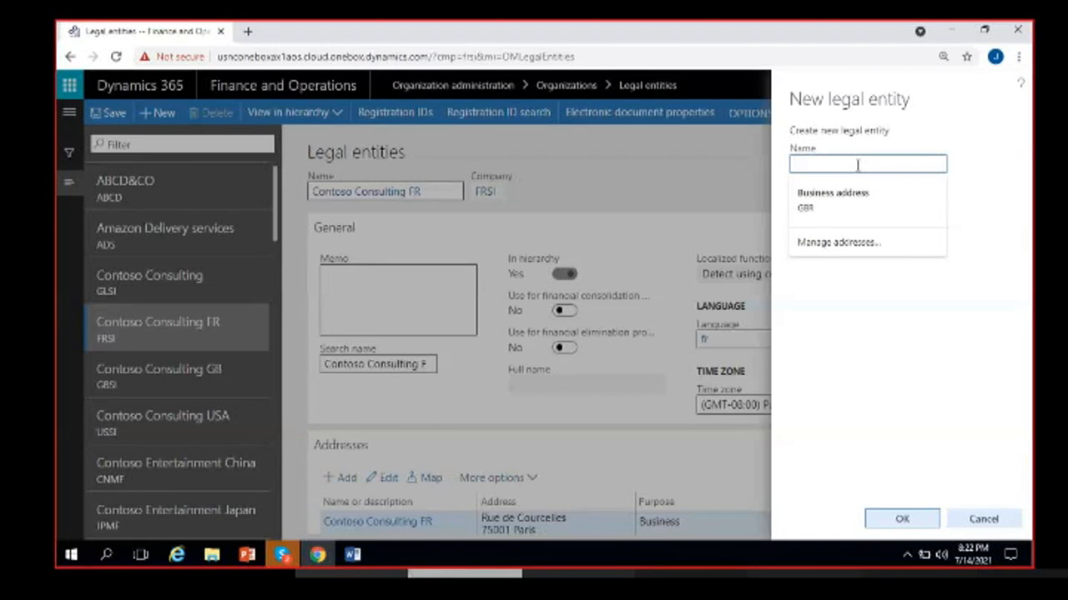
pyautogui.click(966, 315)
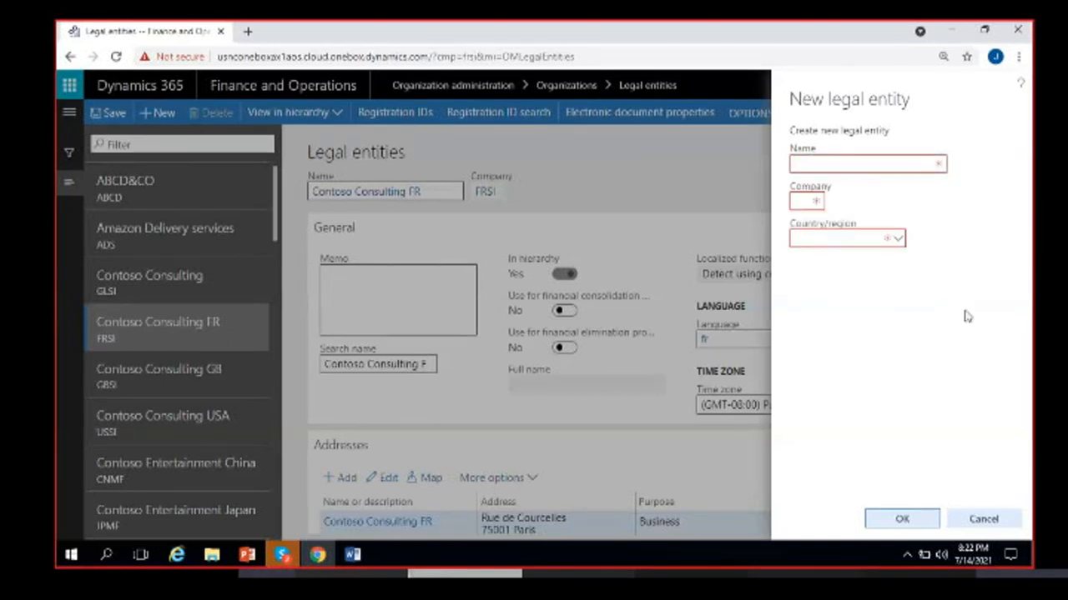
pyautogui.click(832, 162)
# - Enter 'Madras Rubber Factory' as the name and MRF as the company code
pyautogui.write('M')
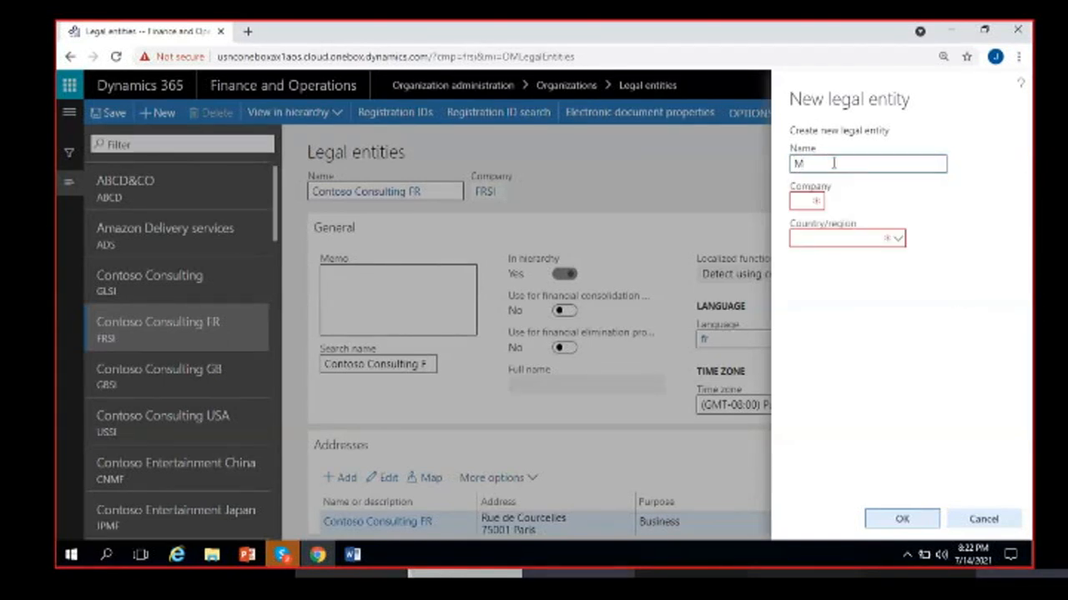
pyautogui.write('adras ')
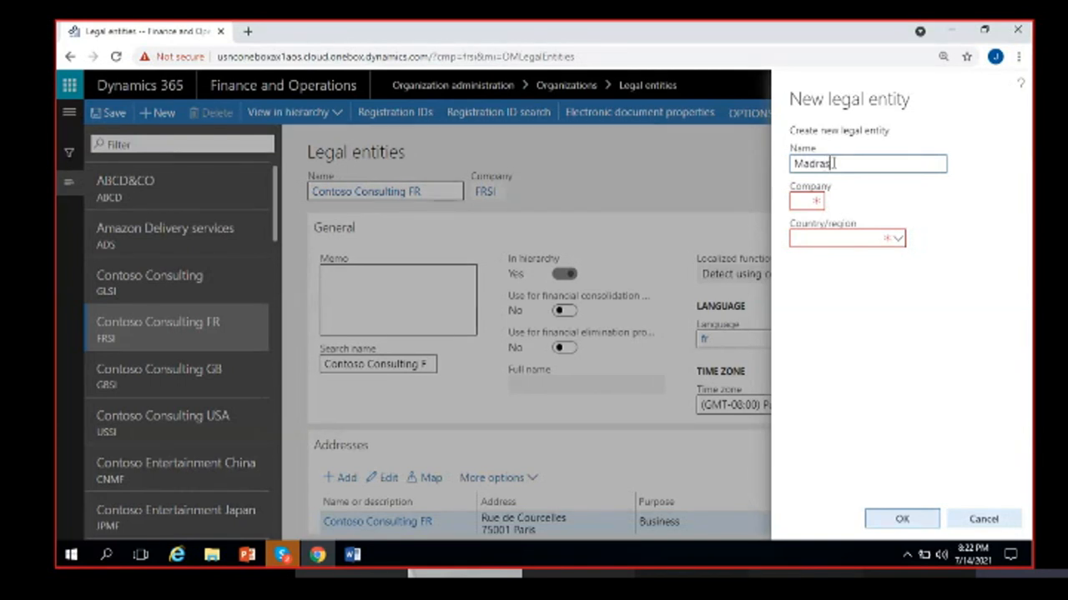
pyautogui.write('Rubber f')
pyautogui.press('BackSpace')
pyautogui.write('Factory')
pyautogui.click(800, 202)
pyautogui.write('MRF')
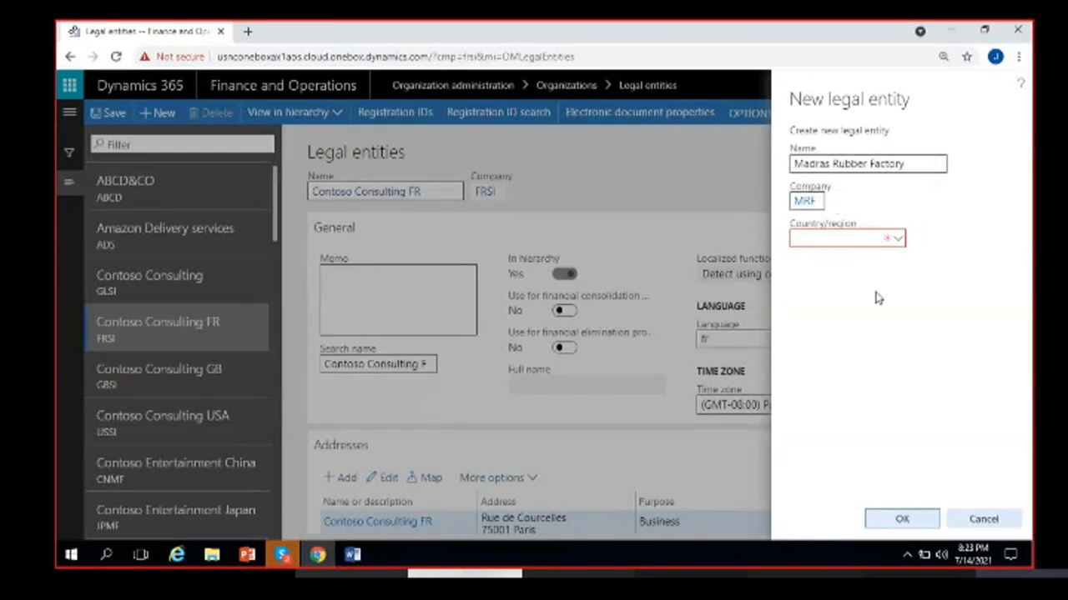
# - Try the Country/region lookup several times, leaving the field empty
pyautogui.click(846, 239)
pyautogui.click(909, 240)
pyautogui.click(898, 241)
pyautogui.click(899, 241)
pyautogui.click(920, 229)
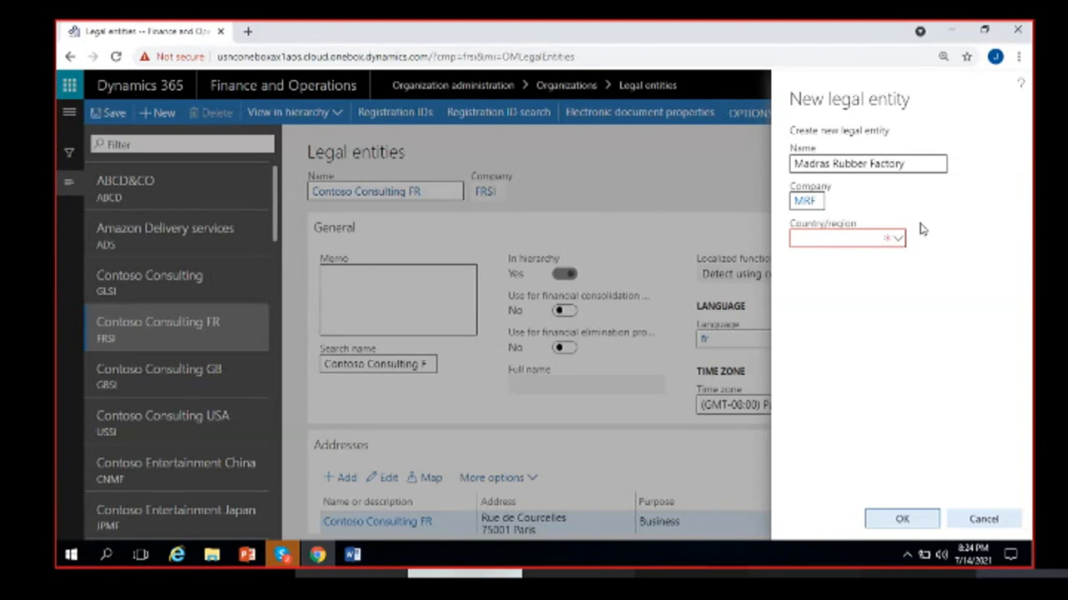
pyautogui.click(840, 240)
pyautogui.click(929, 244)
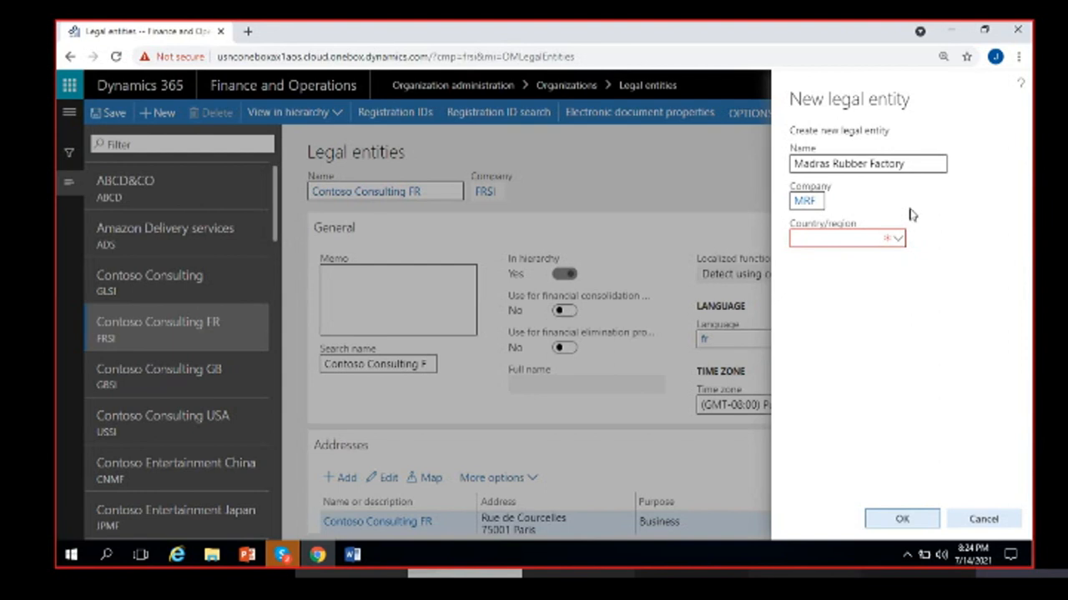
pyautogui.click(854, 240)
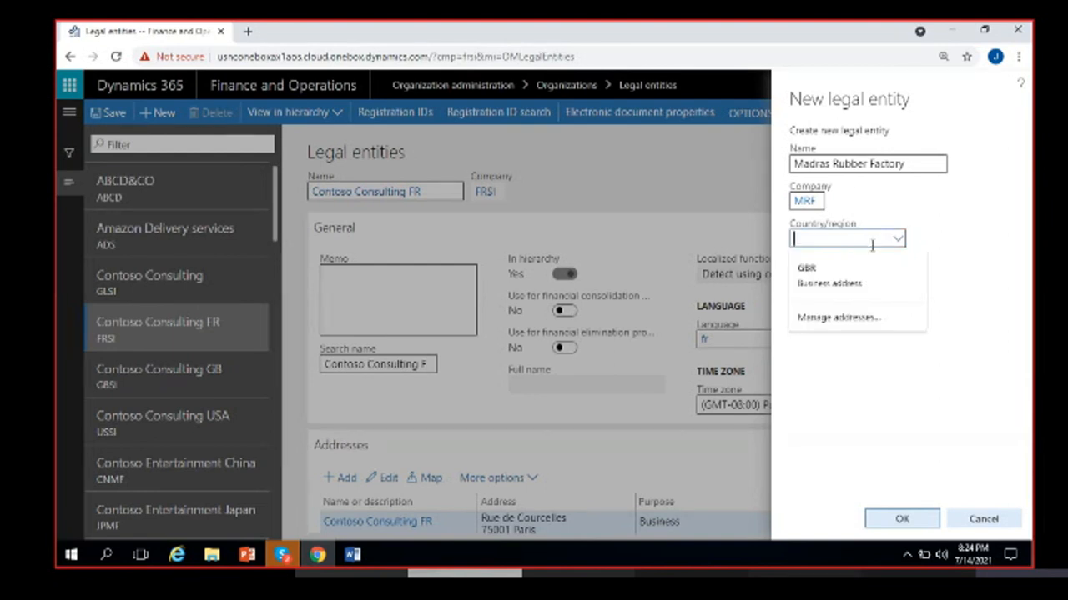
pyautogui.click(928, 246)
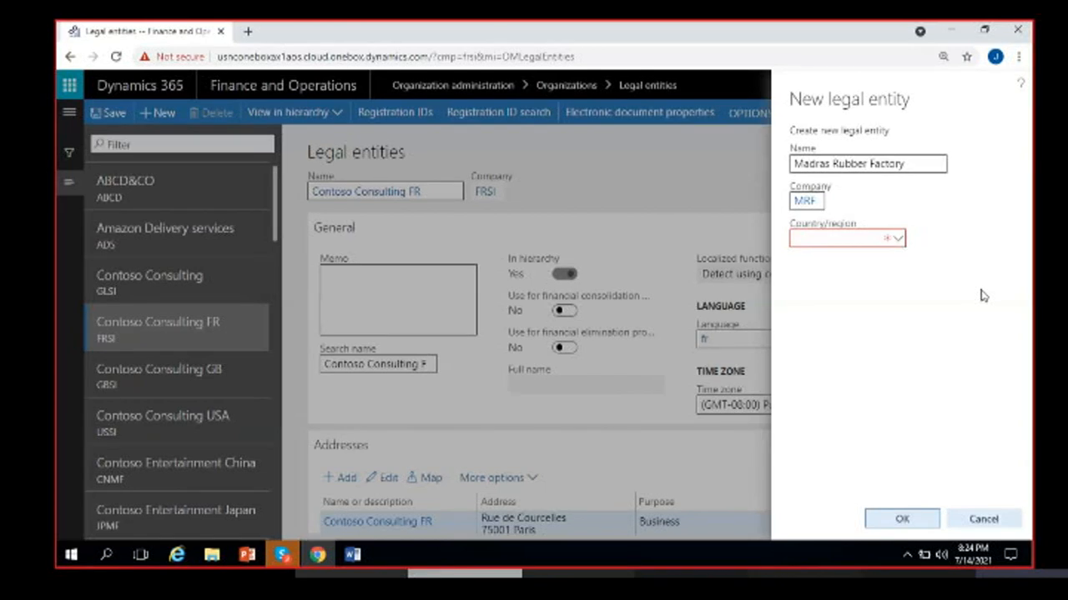
pyautogui.click(846, 237)
pyautogui.click(931, 235)
# - Reopen the Country/region choices once more for selection
pyautogui.click(870, 242)
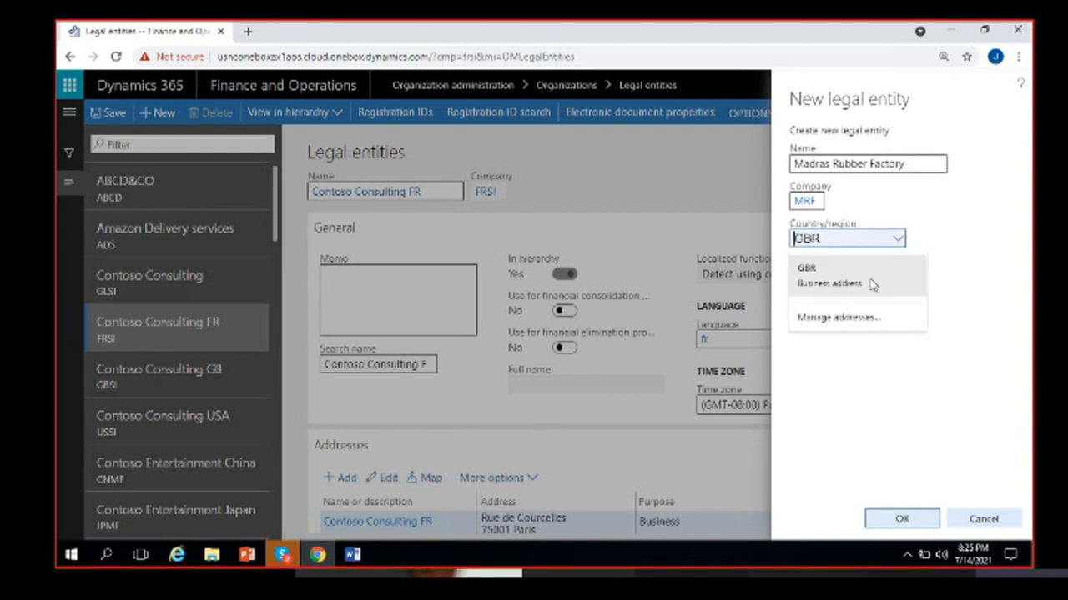
pyautogui.click(938, 244)
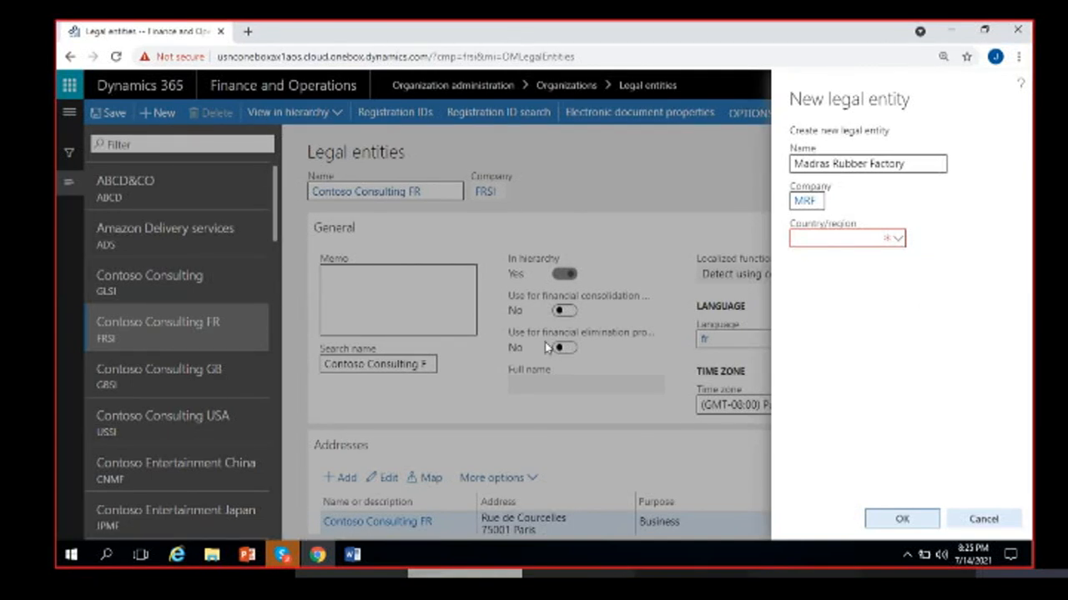
pyautogui.click(808, 240)
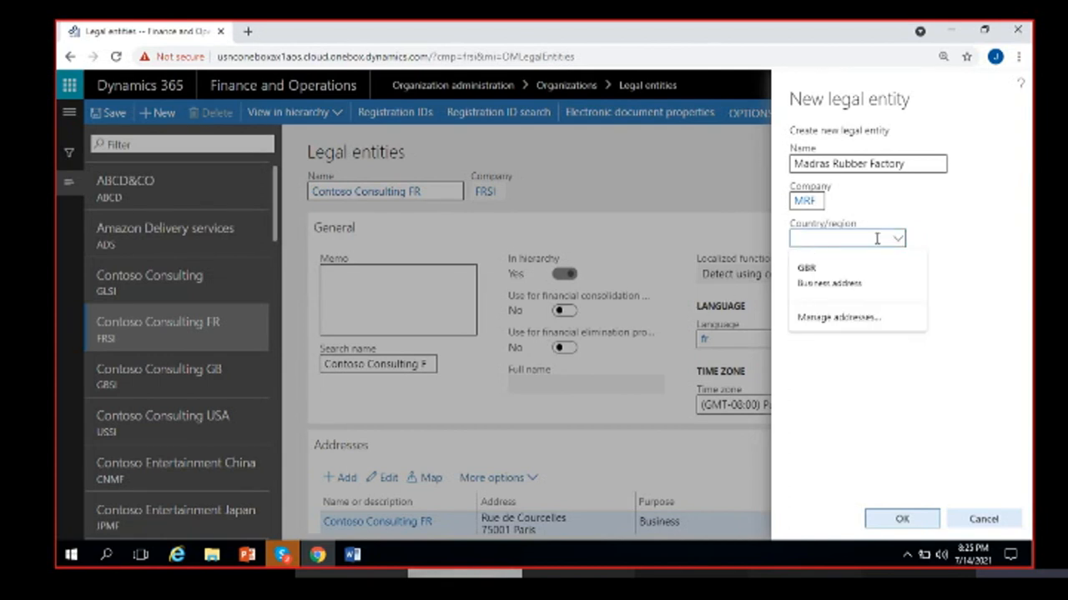
pyautogui.click(924, 244)
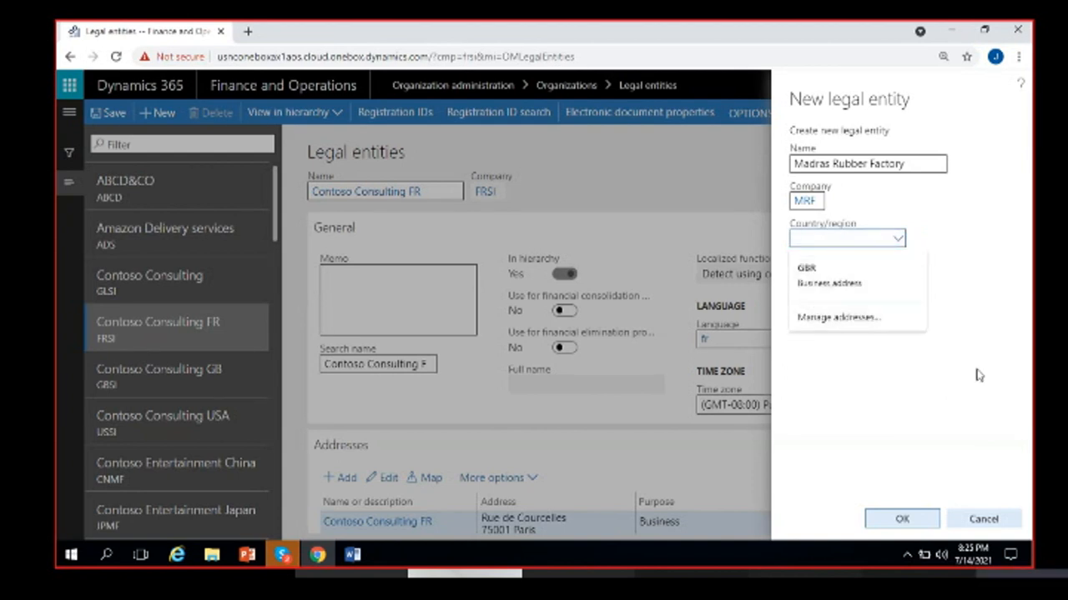
pyautogui.click(943, 393)
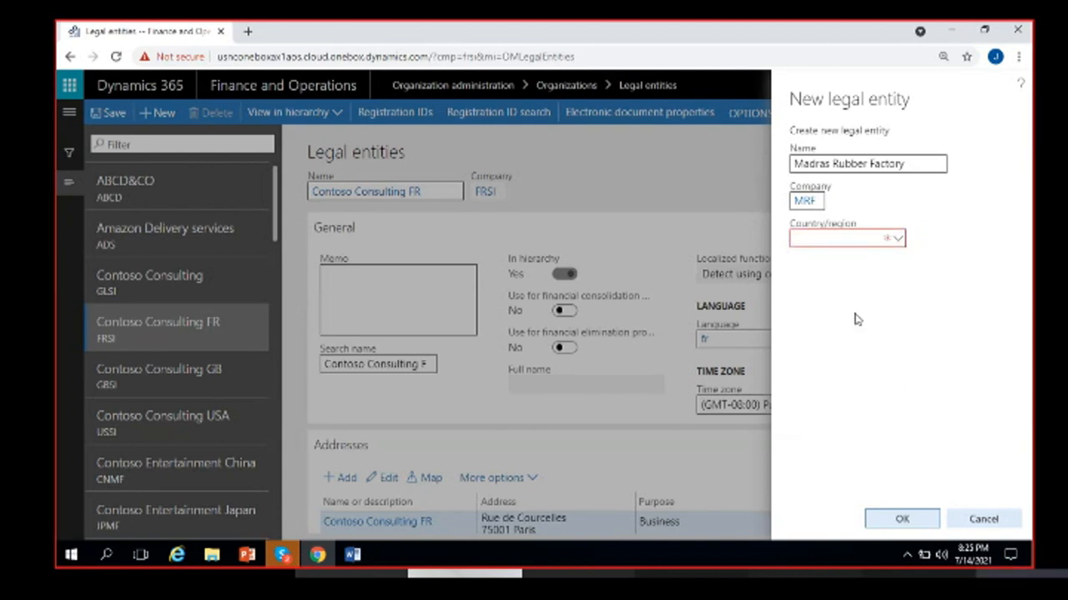
pyautogui.click(858, 240)
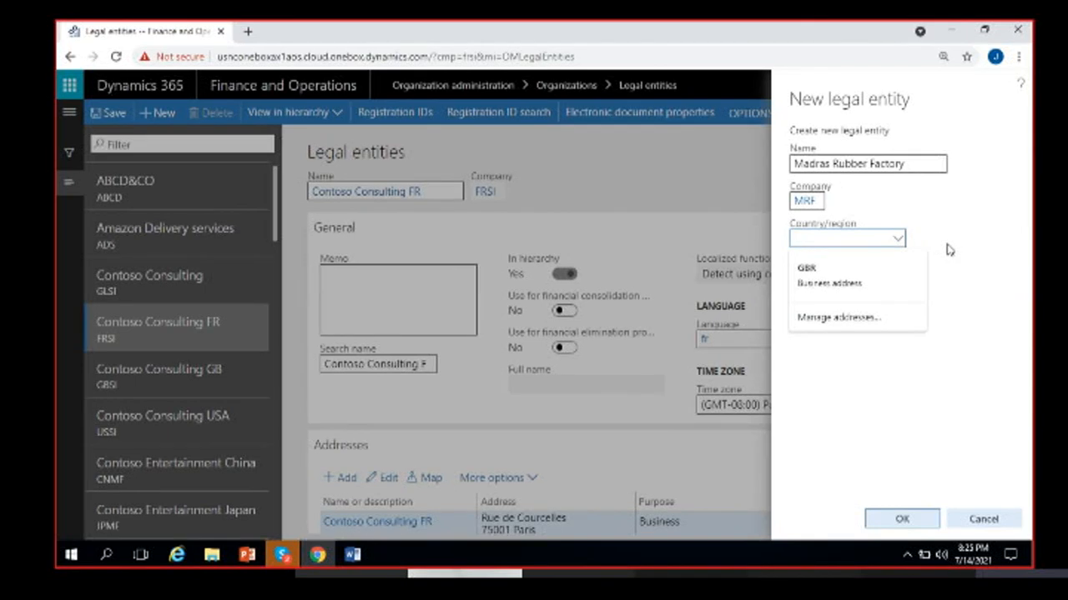
# - Choose USA – United States as the country/region after trying IND, CAN and AUS
pyautogui.write('US')
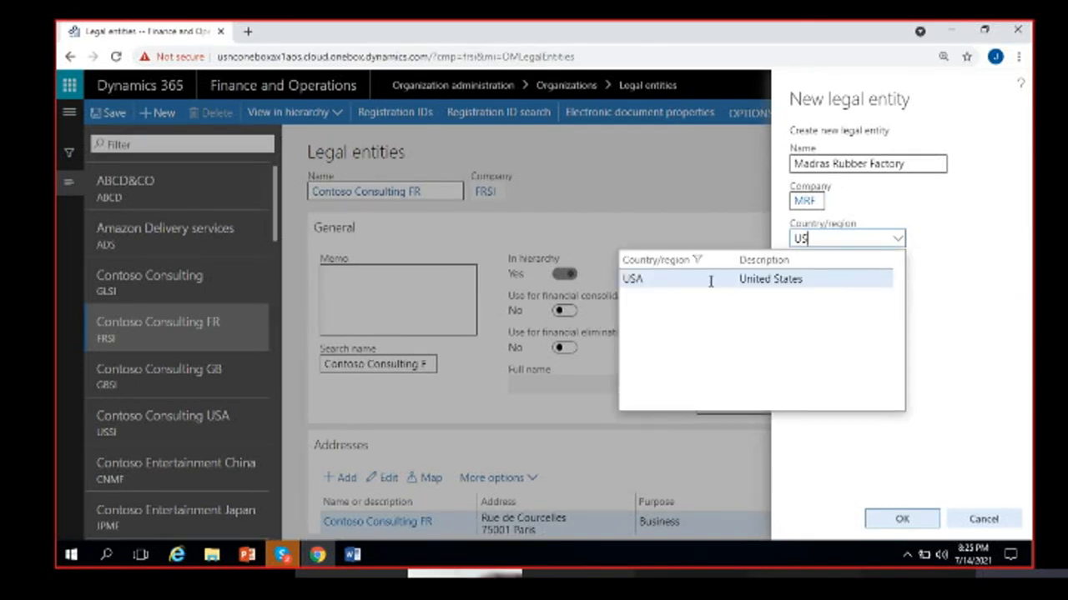
pyautogui.press('BackSpace')
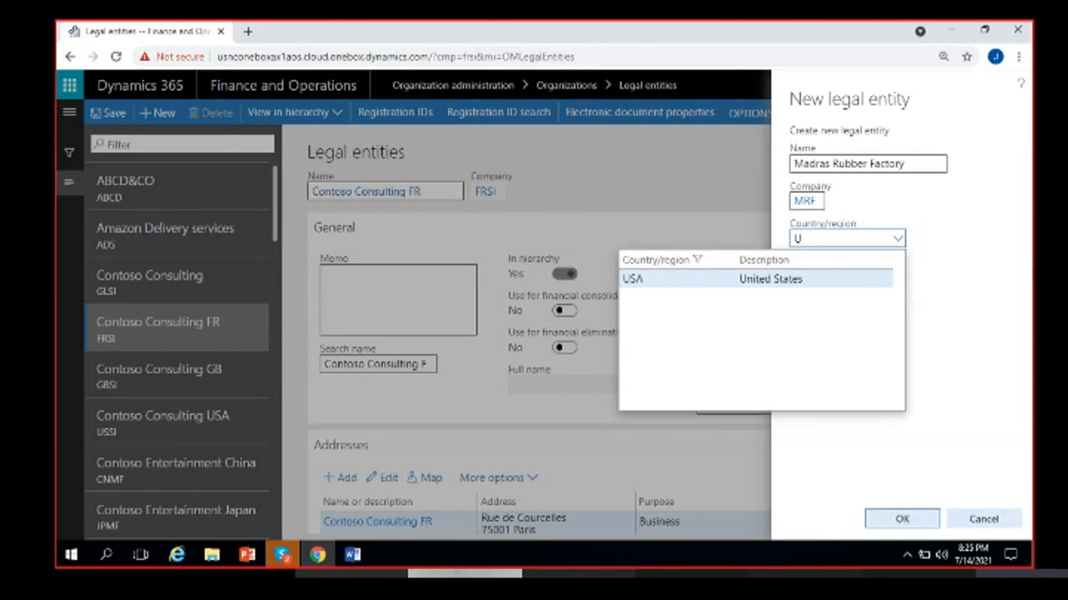
pyautogui.write('IND')
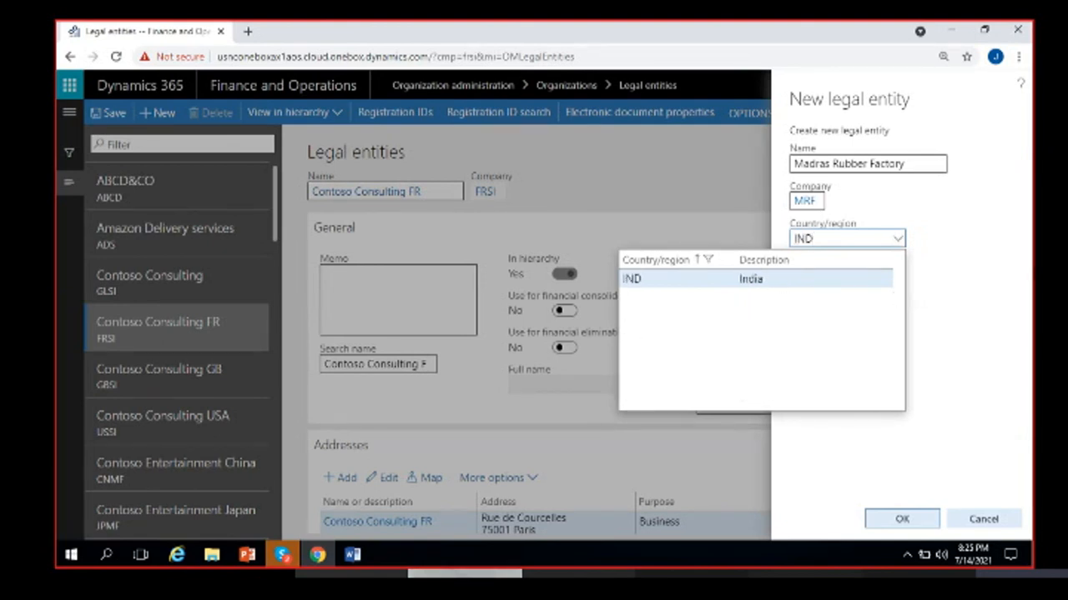
pyautogui.press('BackSpace')
pyautogui.press('BackSpace')
pyautogui.press('BackSpace')
pyautogui.write('CAD')
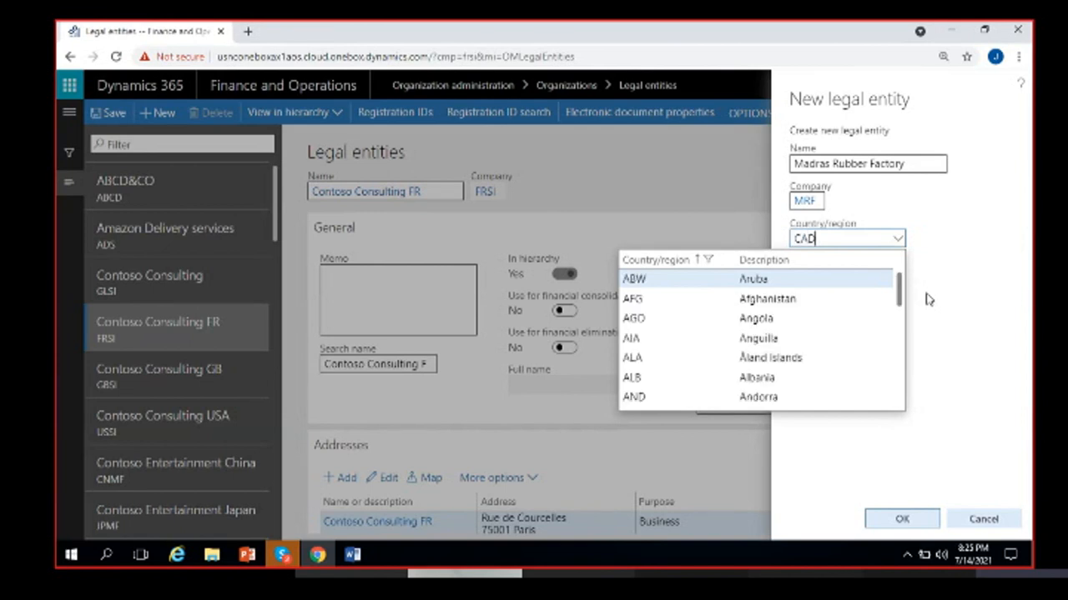
pyautogui.press('BackSpace')
pyautogui.press('BackSpace')
pyautogui.write('AN')
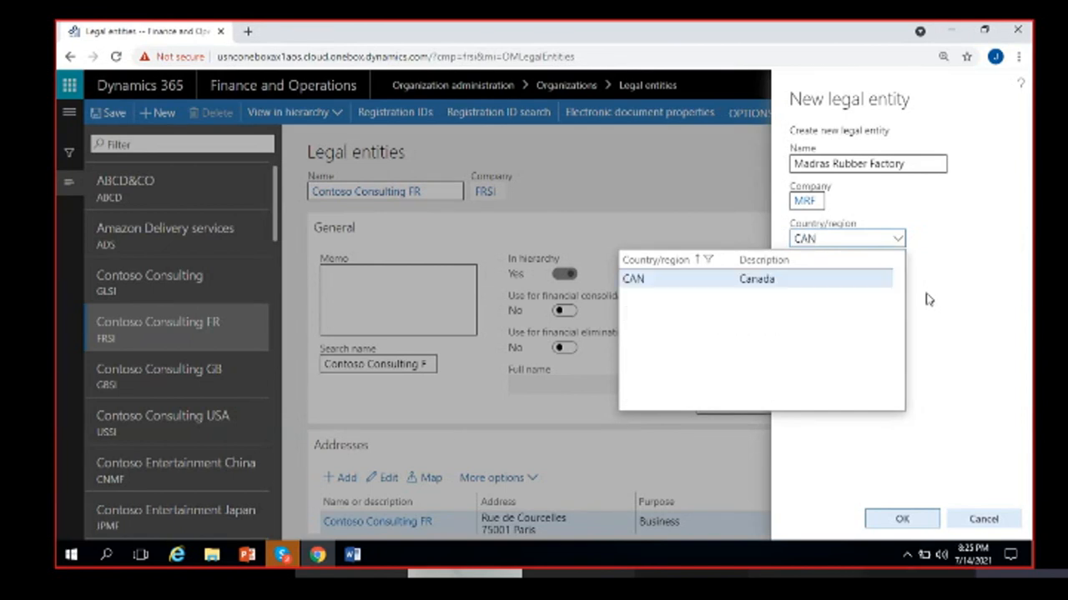
pyautogui.press('BackSpace')
pyautogui.press('BackSpace')
pyautogui.press('BackSpace')
pyautogui.write('AUS')
pyautogui.press('BackSpace')
pyautogui.press('BackSpace')
pyautogui.press('BackSpace')
pyautogui.write('USA')
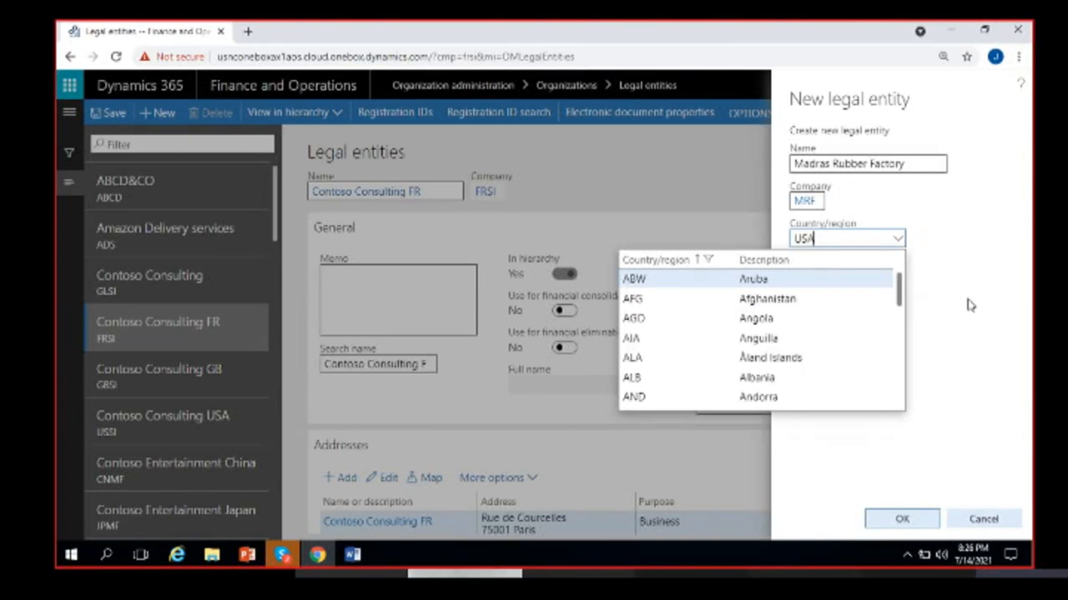
pyautogui.click(808, 286)
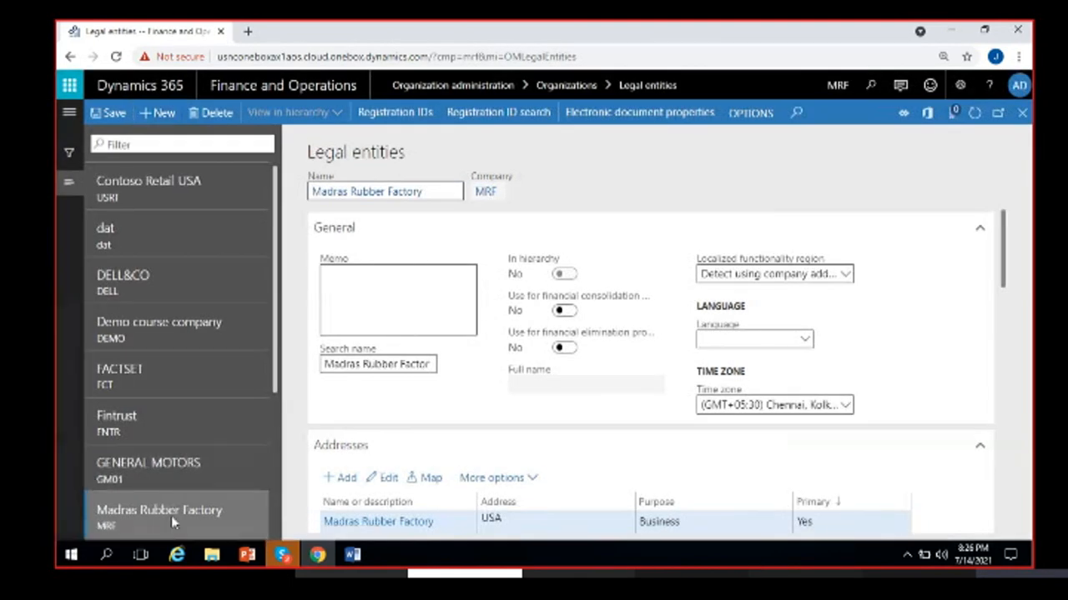
# - Create the MRF legal entity, dismiss the read-only notice, and put the record in edit mode
pyautogui.click(175, 516)
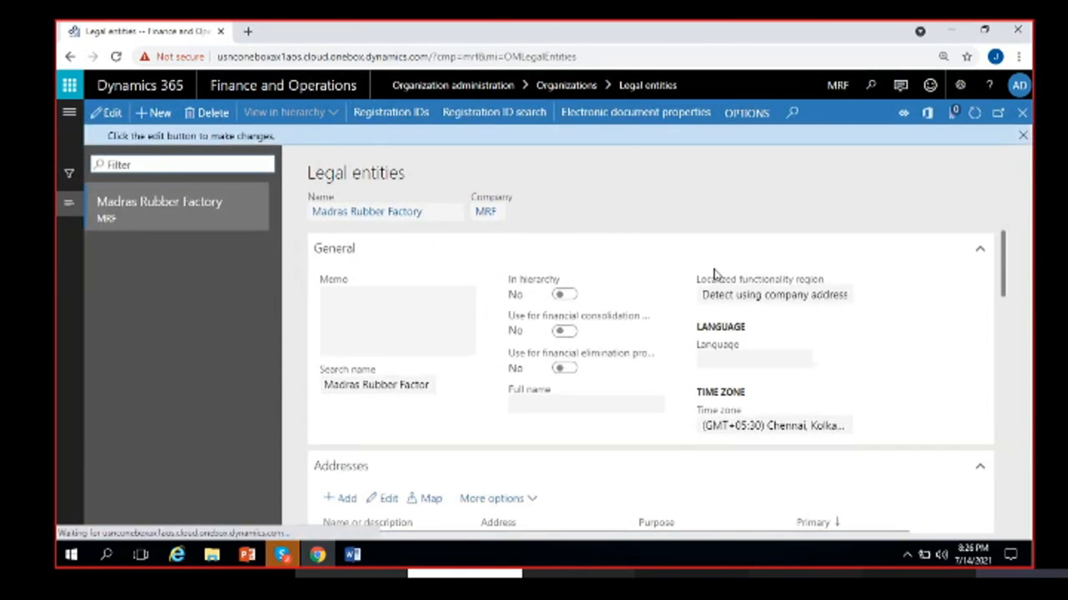
pyautogui.click(1022, 135)
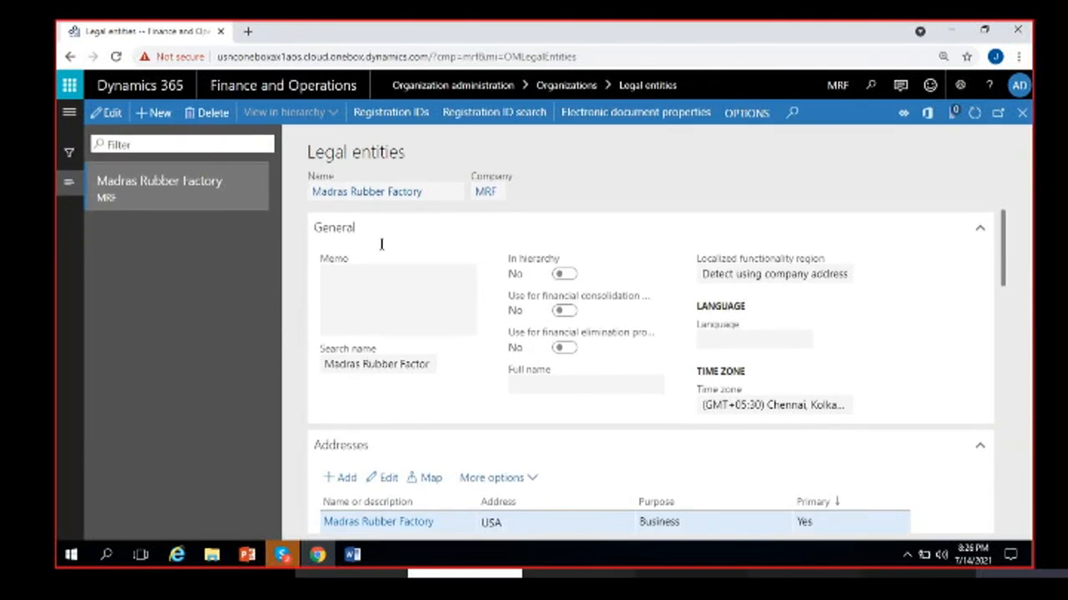
pyautogui.click(108, 113)
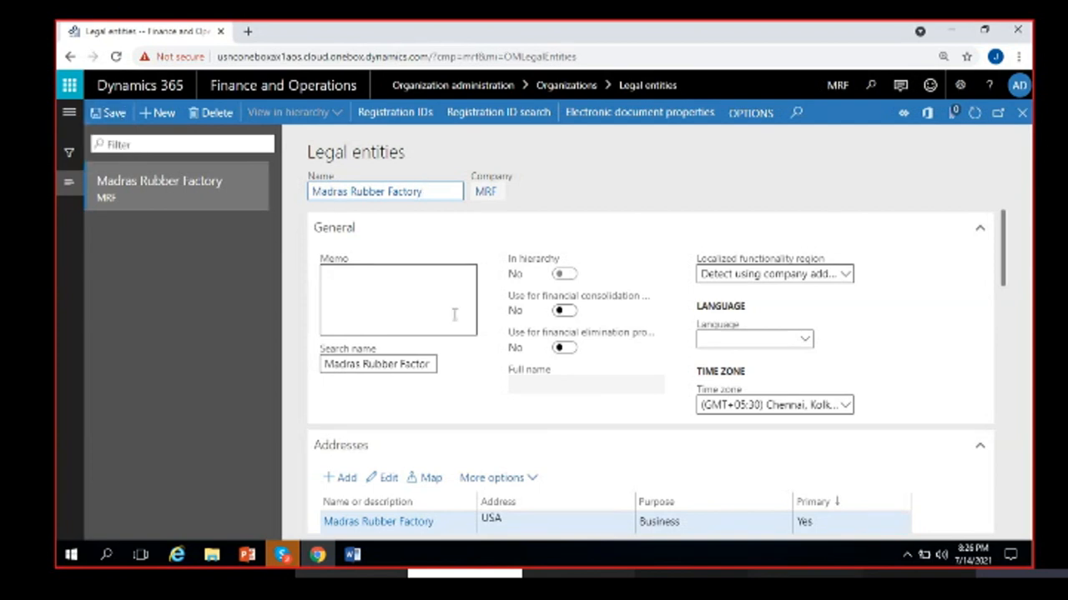
pyautogui.scroll(-2, 544, 397)
pyautogui.scroll(2, 544, 397)
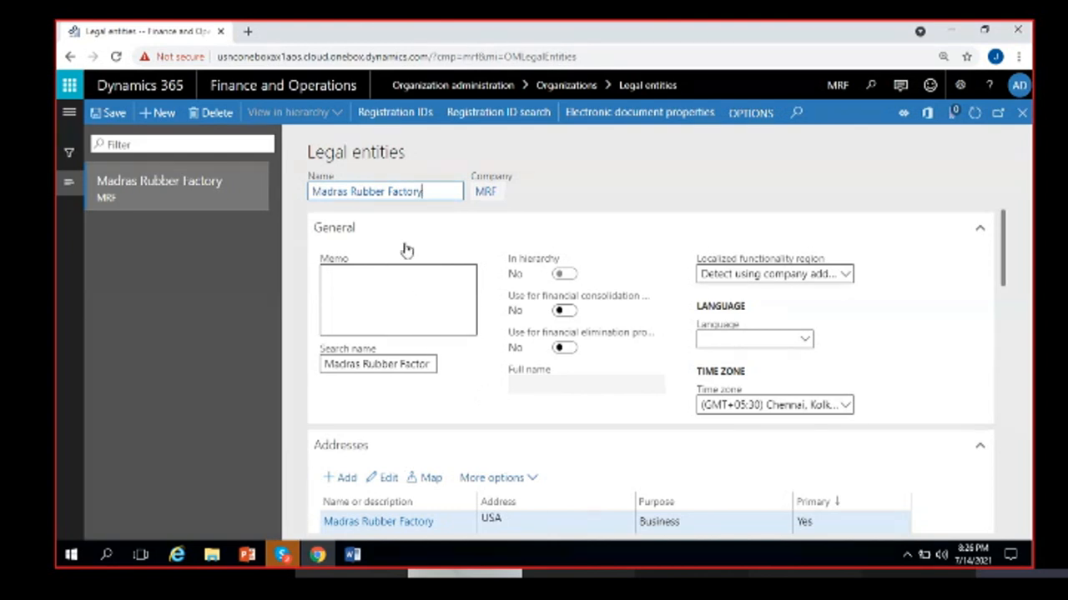
# - Collapse all FastTabs from General through Tax information using the General header's context menu
pyautogui.rightClick(973, 234)
pyautogui.rightClick(985, 234)
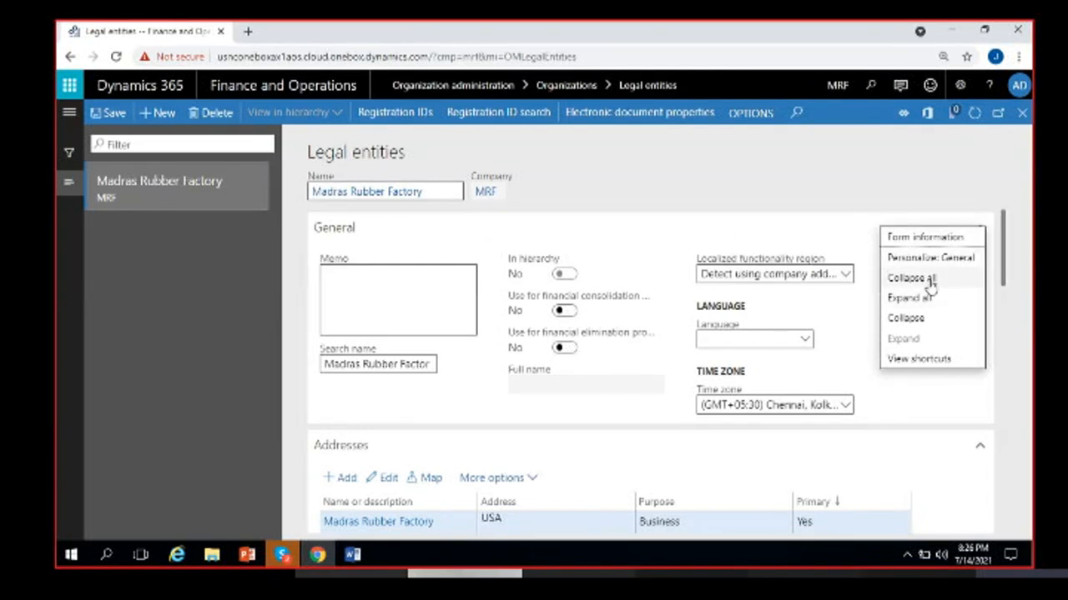
pyautogui.click(911, 279)
pyautogui.scroll(2, 460, 334)
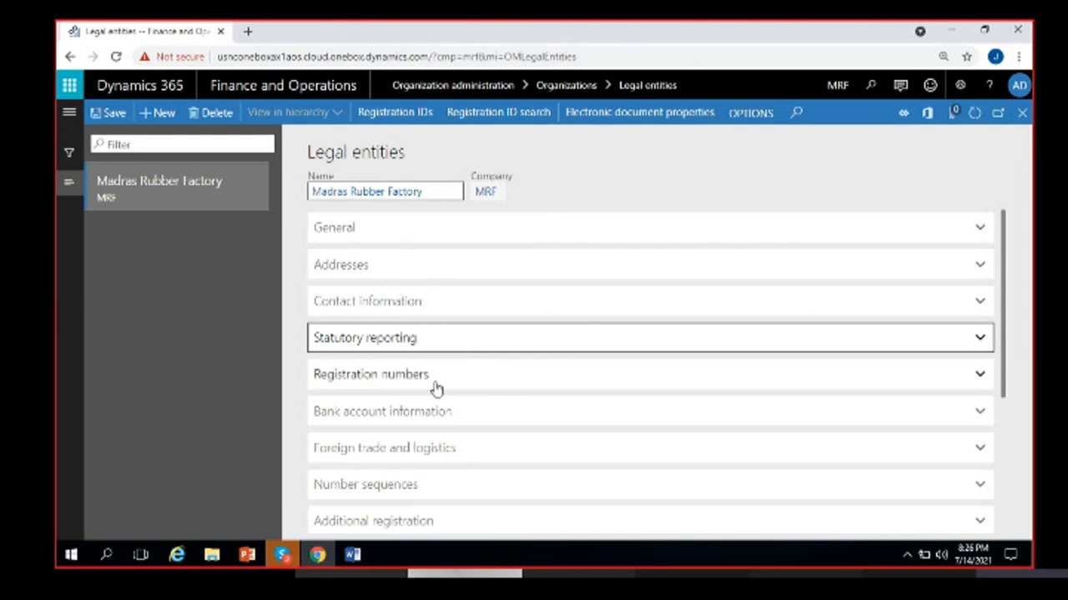
pyautogui.scroll(-1, 422, 353)
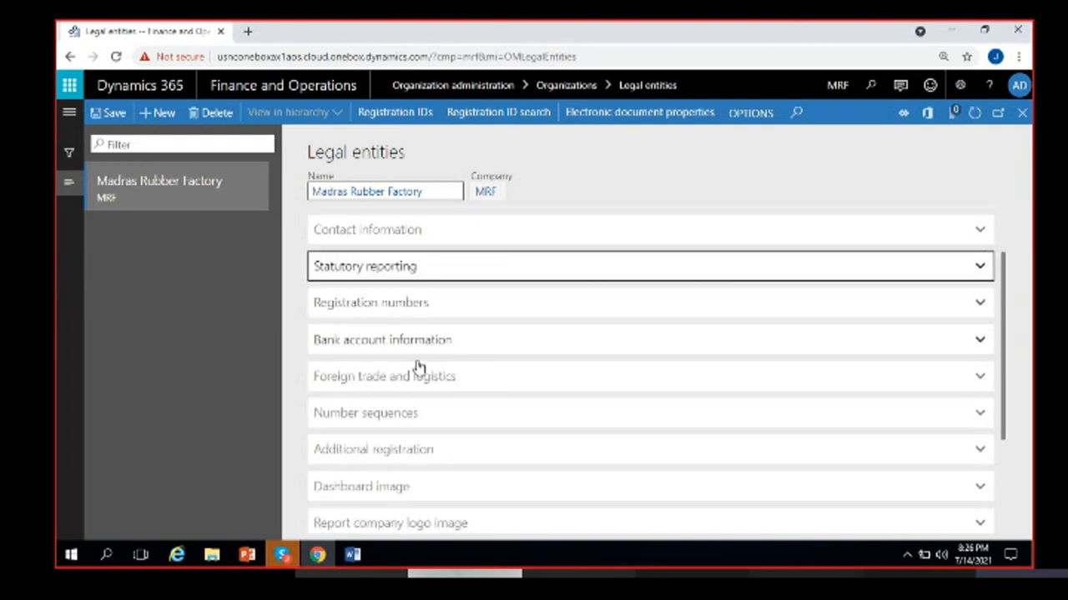
pyautogui.scroll(-2, 418, 367)
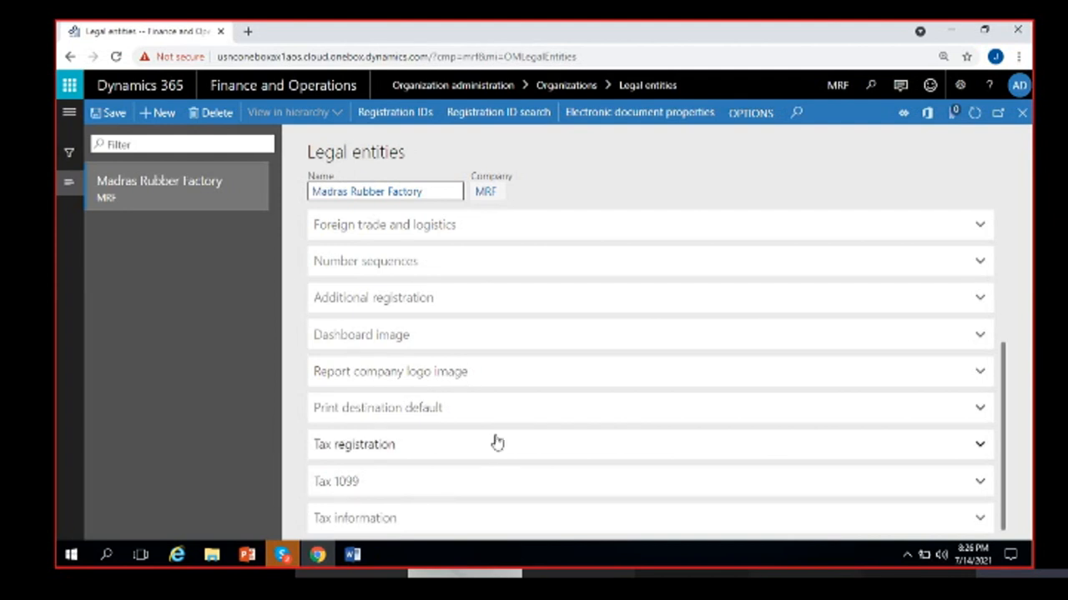
pyautogui.scroll(3, 493, 441)
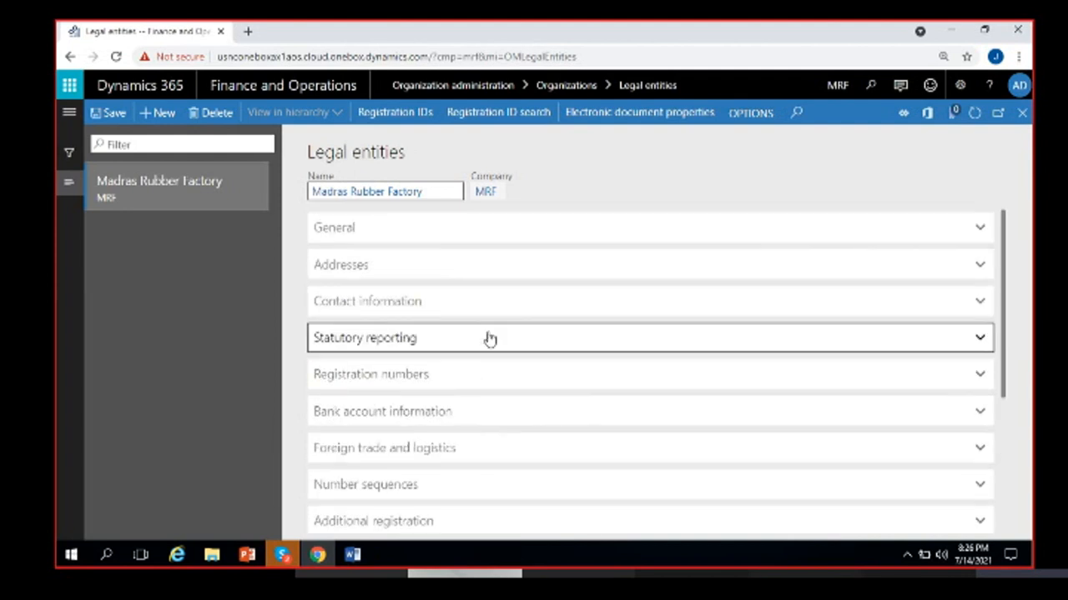
# - Expand the General FastTab and place the caret in the Memo and Search name fields
pyautogui.click(419, 231)
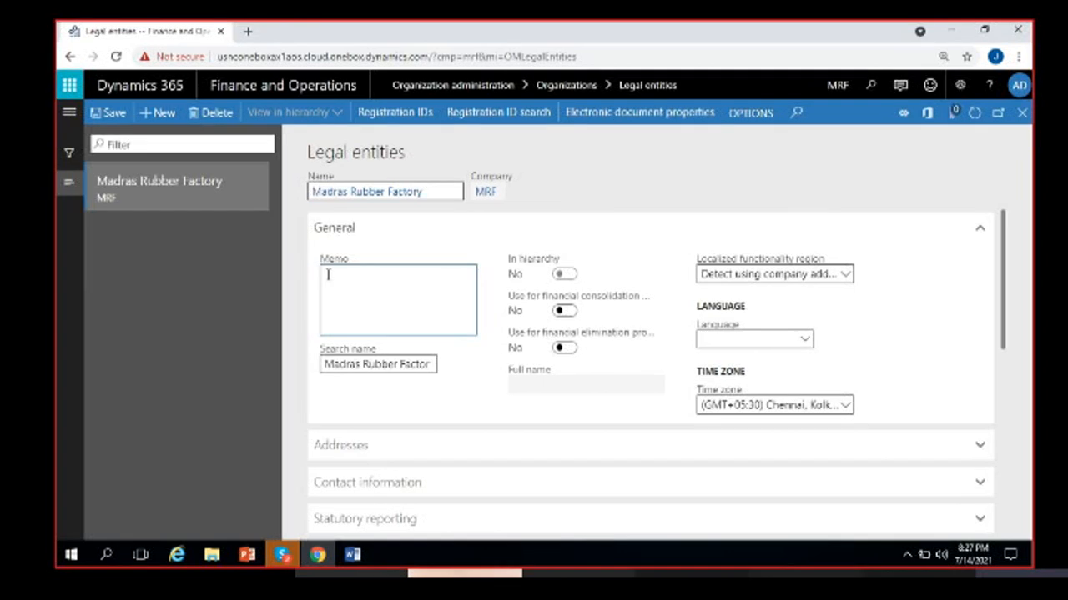
pyautogui.click(285, 295)
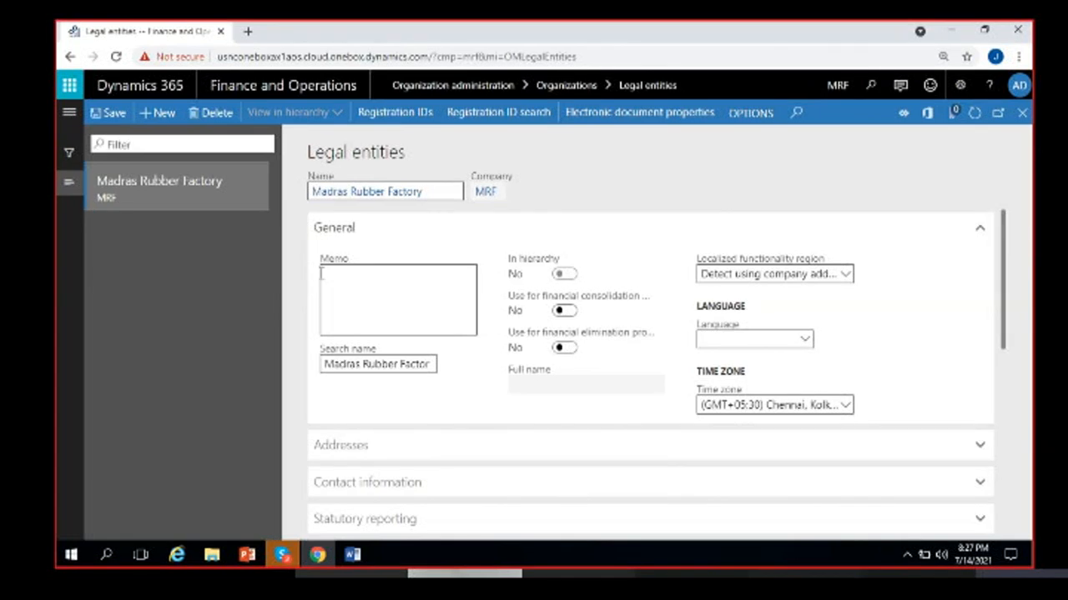
pyautogui.click(356, 309)
pyautogui.click(384, 311)
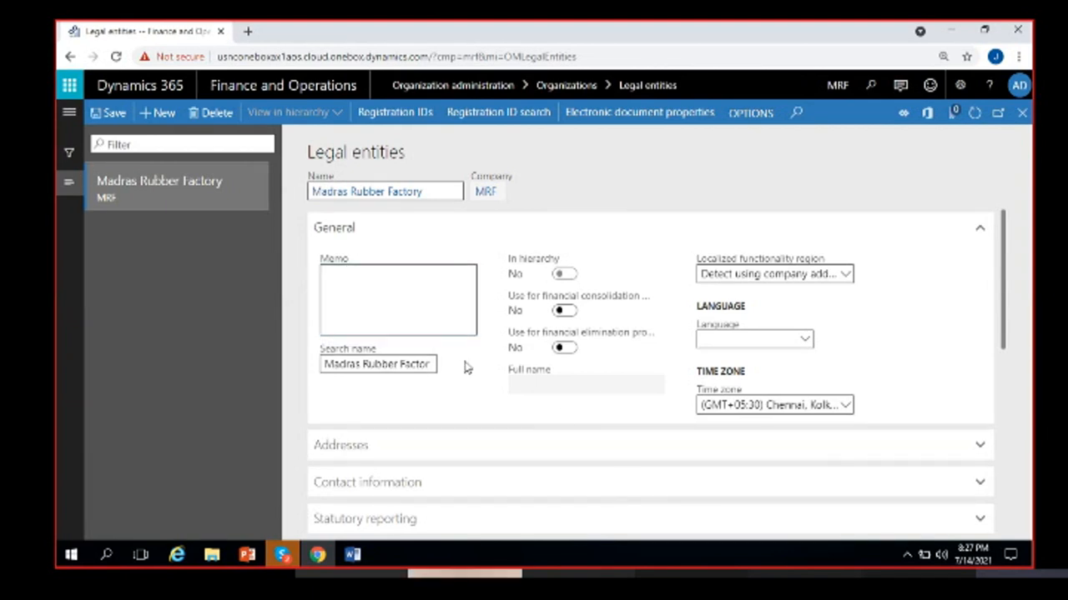
pyautogui.click(372, 276)
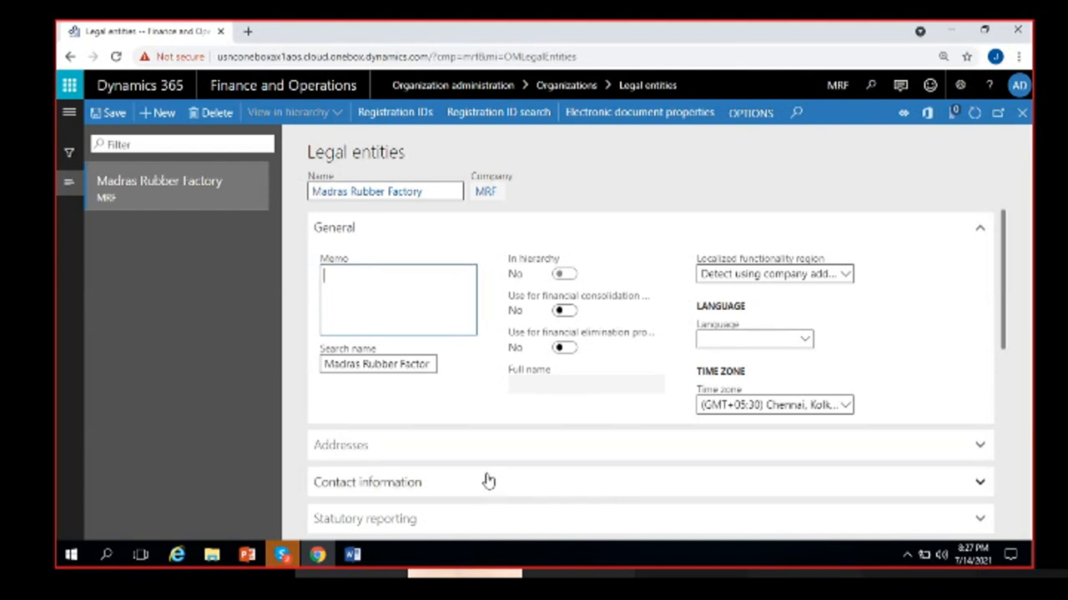
pyautogui.click(463, 343)
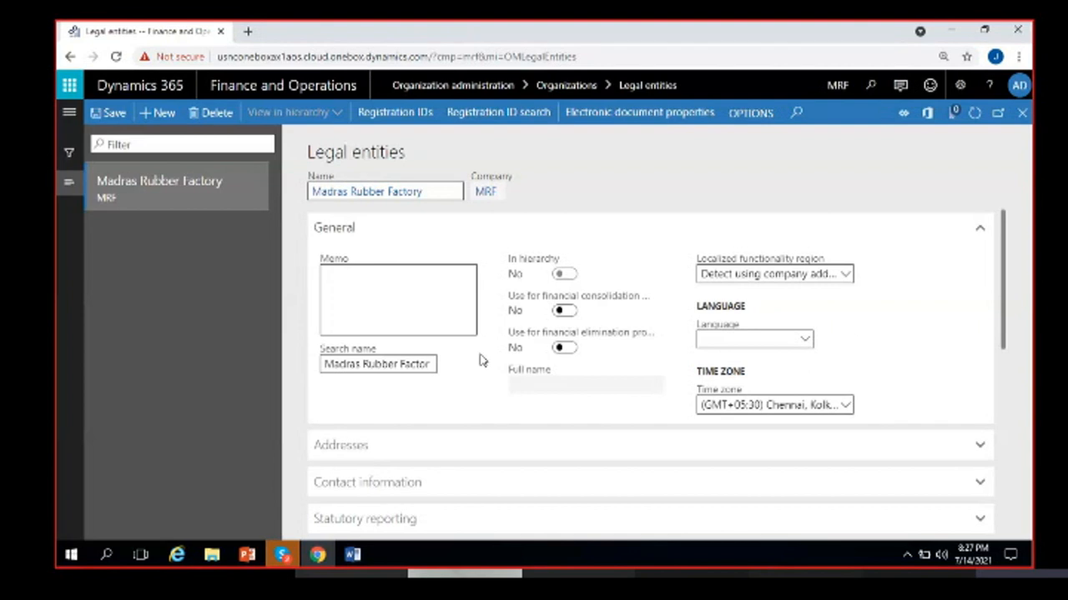
pyautogui.click(389, 365)
pyautogui.click(424, 366)
pyautogui.click(434, 366)
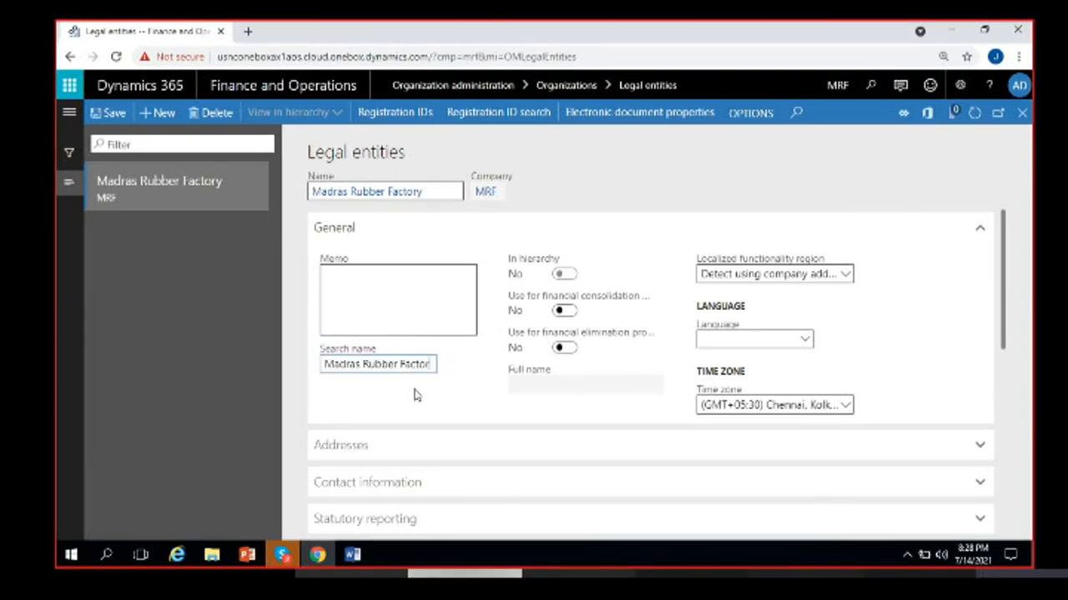
# - Replace the Madras Rubber Factory search name with MRF and commit the field
pyautogui.press('BackSpace')
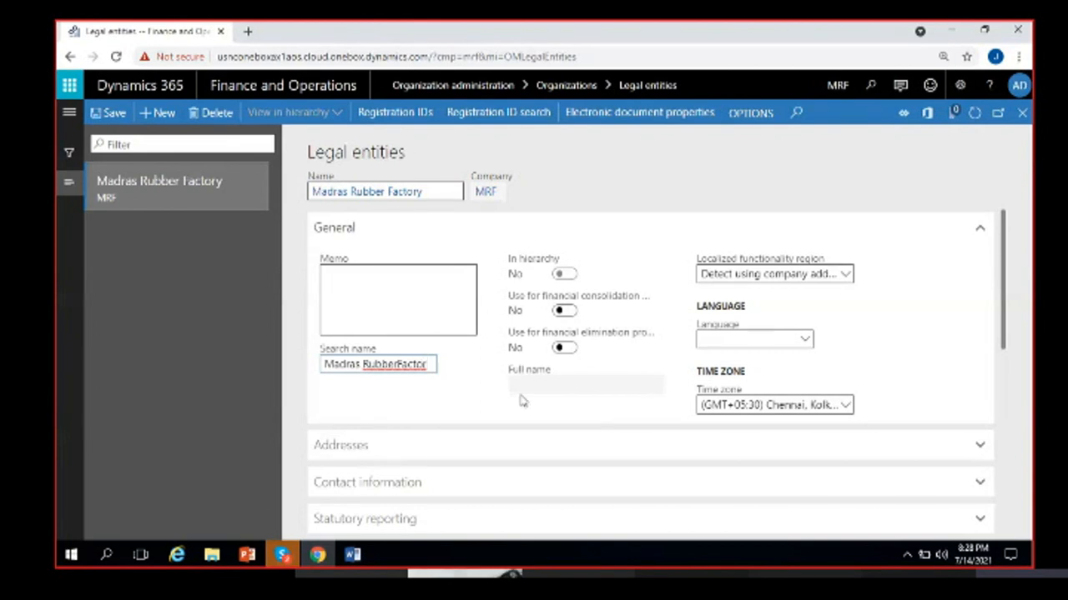
pyautogui.write('y')
pyautogui.click(361, 363)
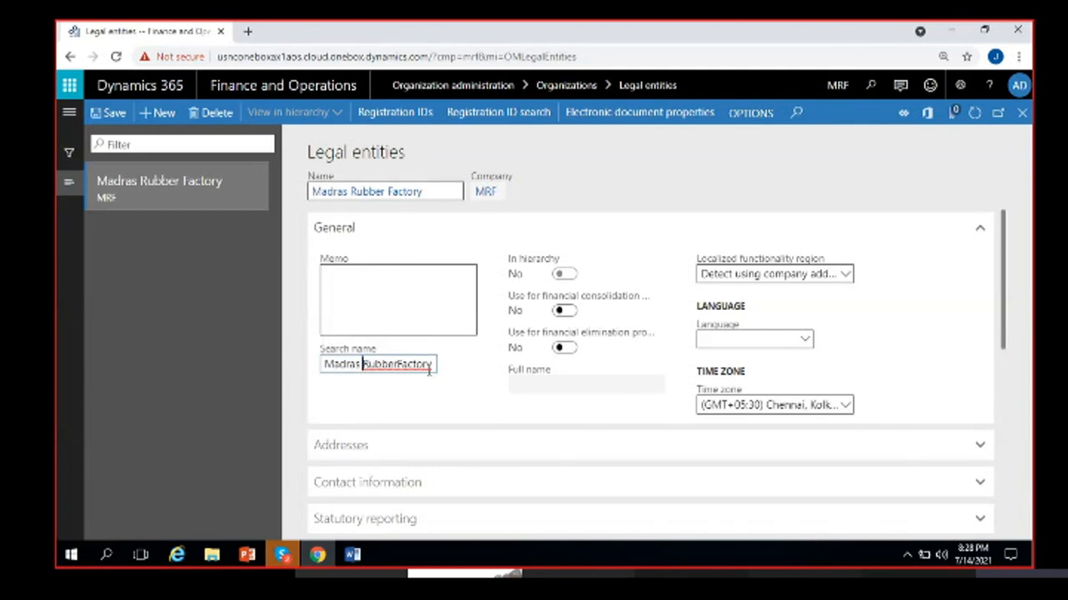
pyautogui.hotkey('ctrl', 'a')
pyautogui.write('M')
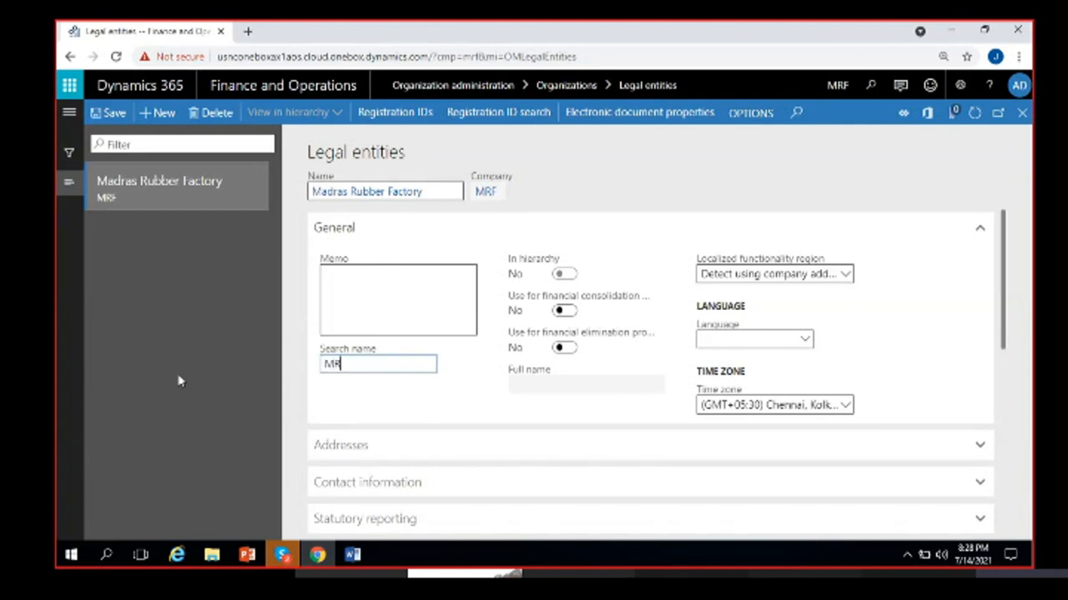
pyautogui.click(398, 388)
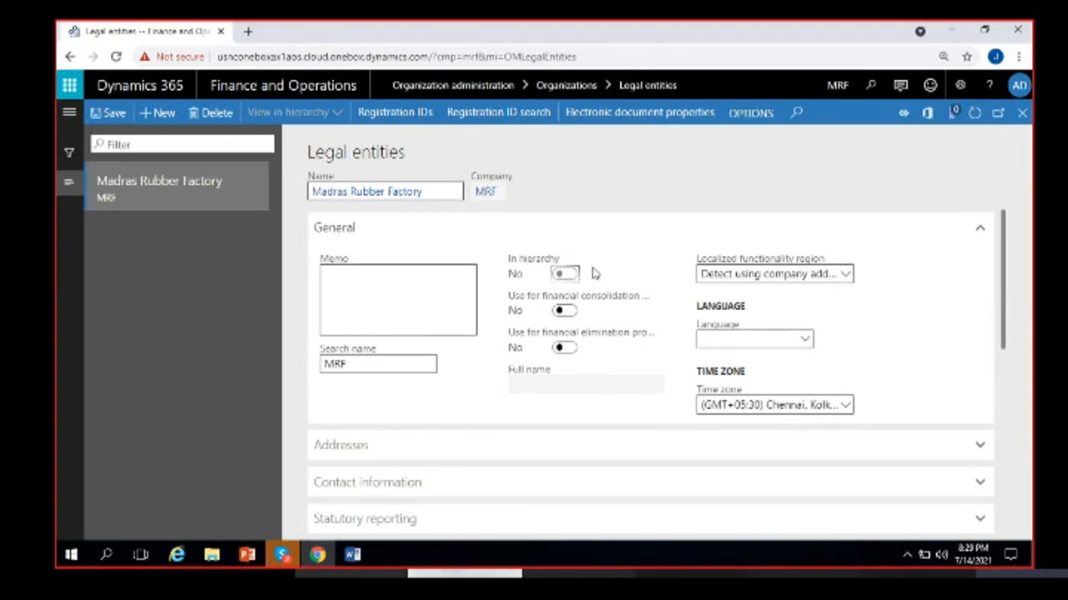
# - In the Word notes, type a G line, then 1 2 3 and ABC on new lines
pyautogui.click(353, 556)
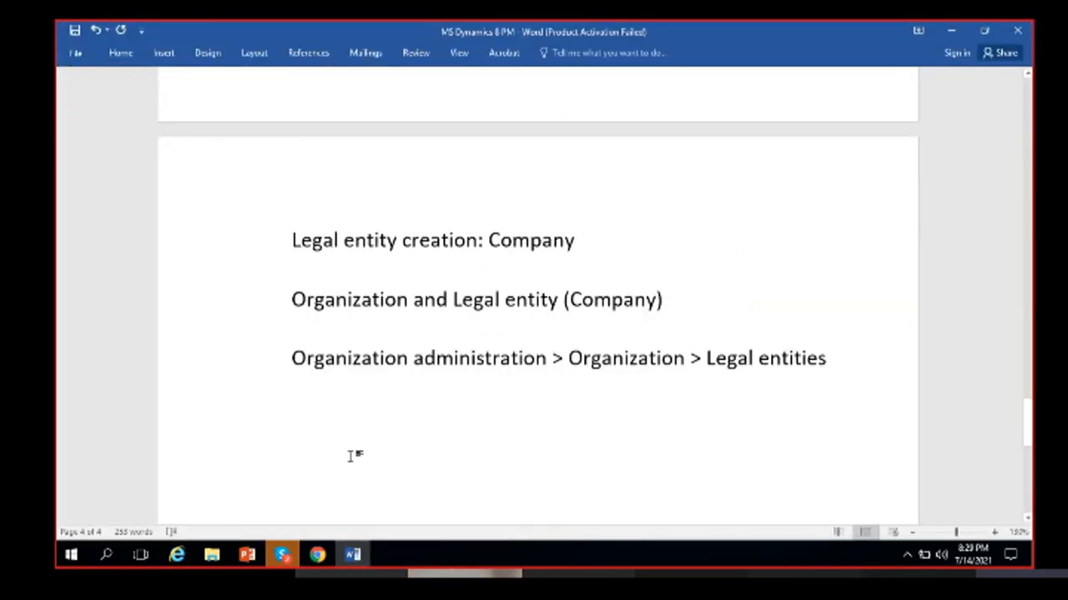
pyautogui.write('G')
pyautogui.press('Return')
pyautogui.write('1 2 3')
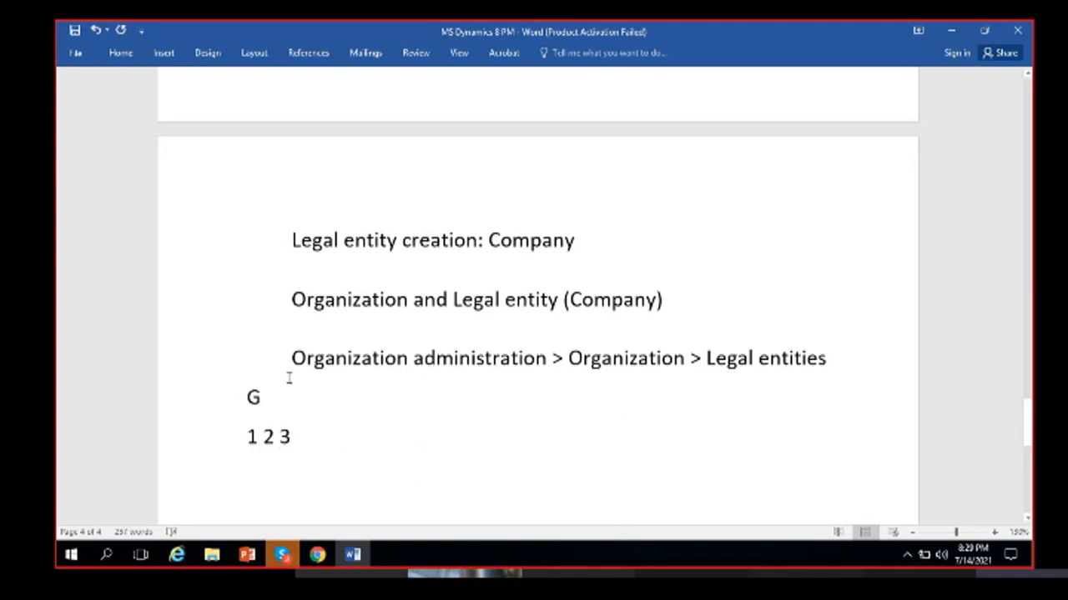
pyautogui.click(247, 397)
pyautogui.click(334, 443)
pyautogui.press('Return')
pyautogui.write('ABC')
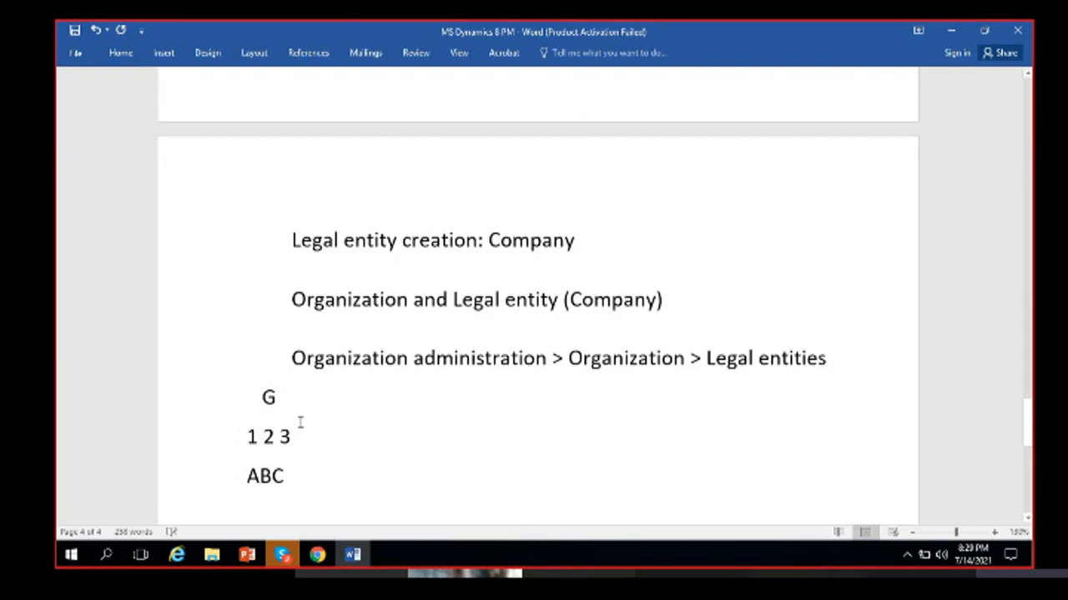
# - Widen the spacing in 1 2 3, complete ABC DEF GHI, and replace the G with @
pyautogui.click(263, 436)
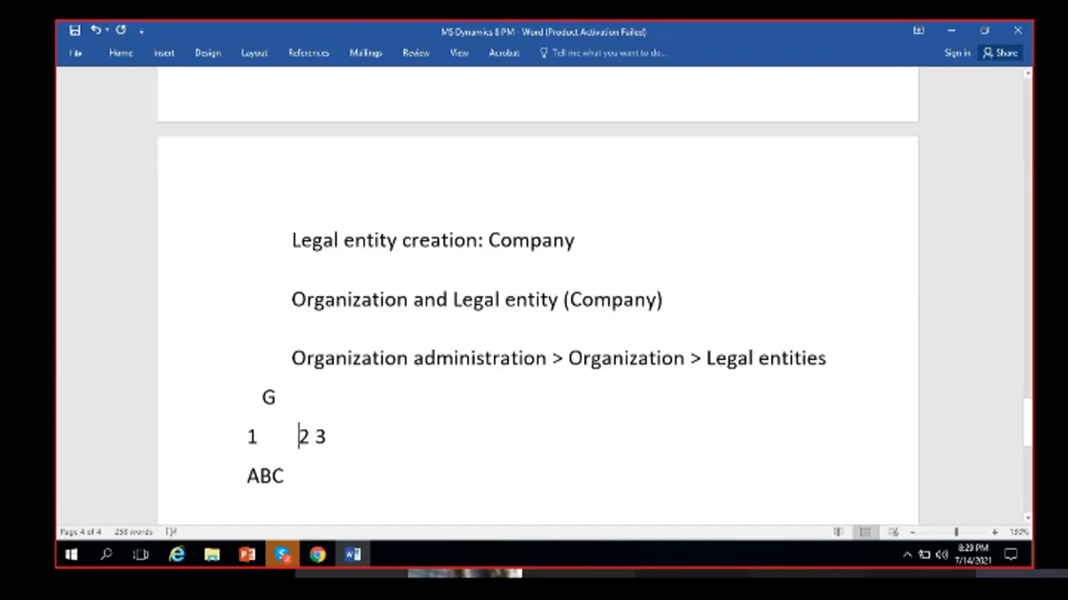
pyautogui.click(296, 474)
pyautogui.write('DEF')
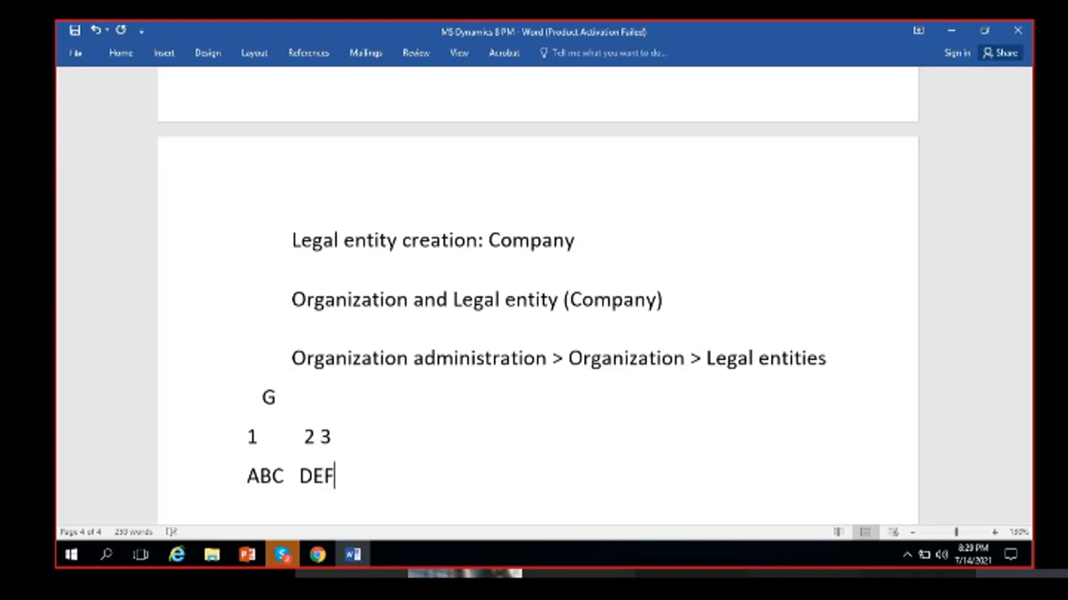
pyautogui.click(322, 436)
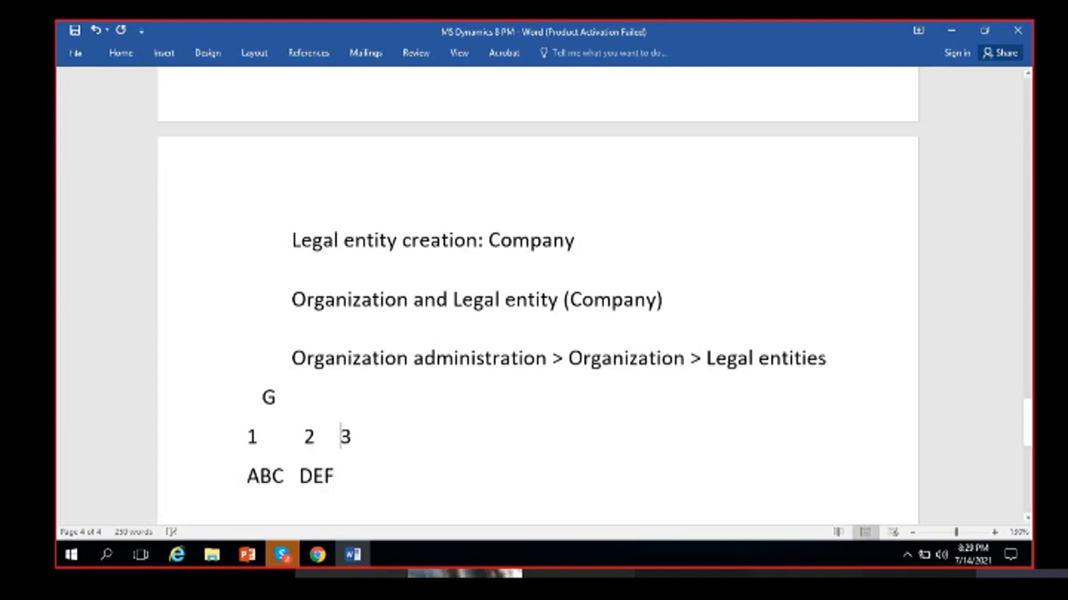
pyautogui.click(375, 473)
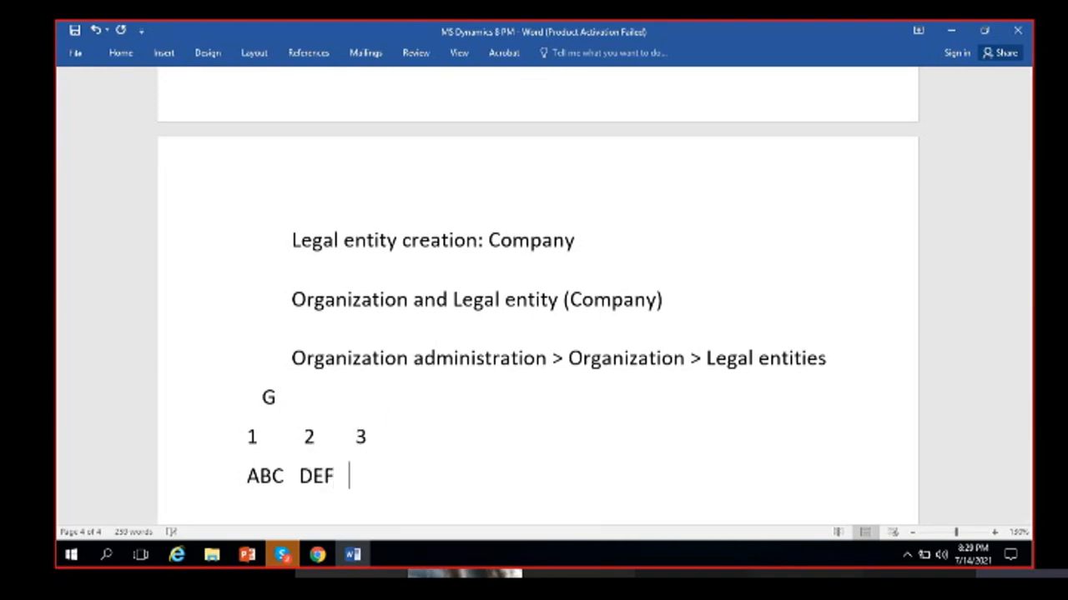
pyautogui.write('GHI')
pyautogui.click(293, 387)
pyautogui.press('BackSpace')
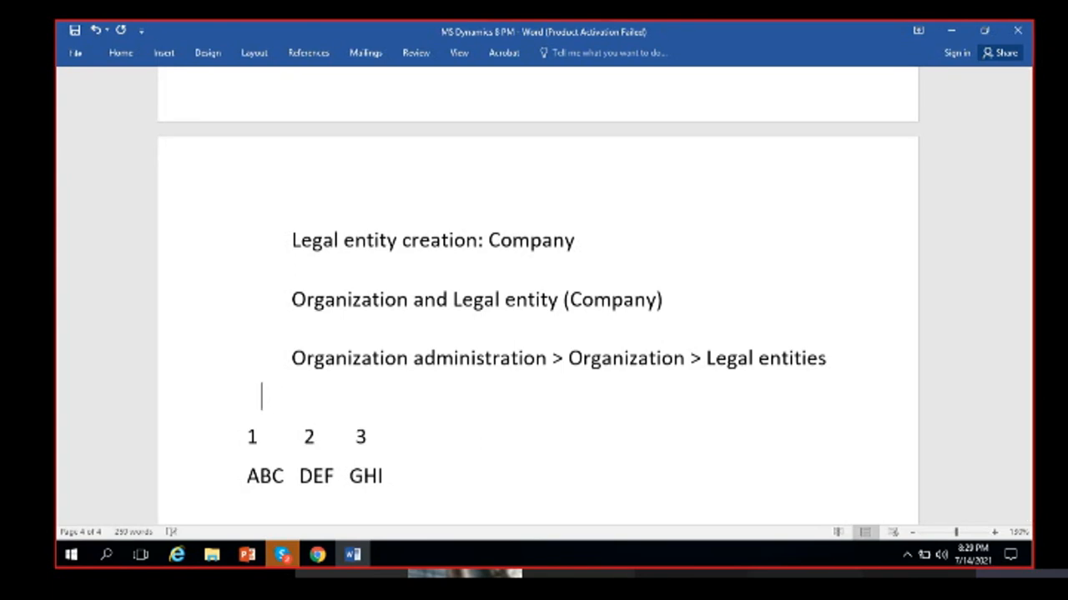
pyautogui.write('@')
# - Check the alignment of the @, 1 2 3 and ABC DEF GHI lines by selecting ABC and 1
pyautogui.click(273, 404)
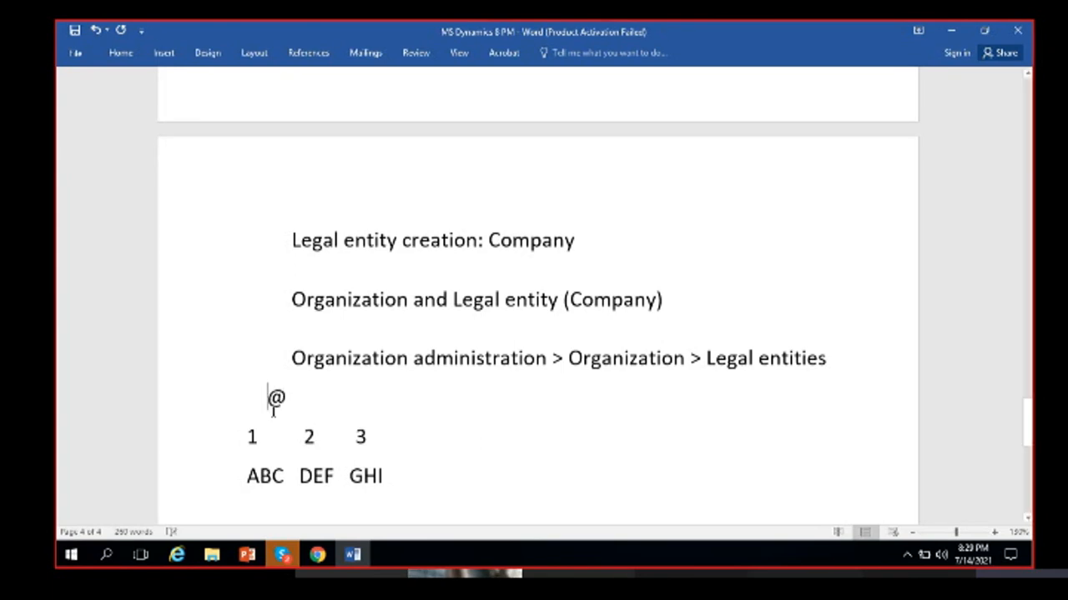
pyautogui.click(312, 399)
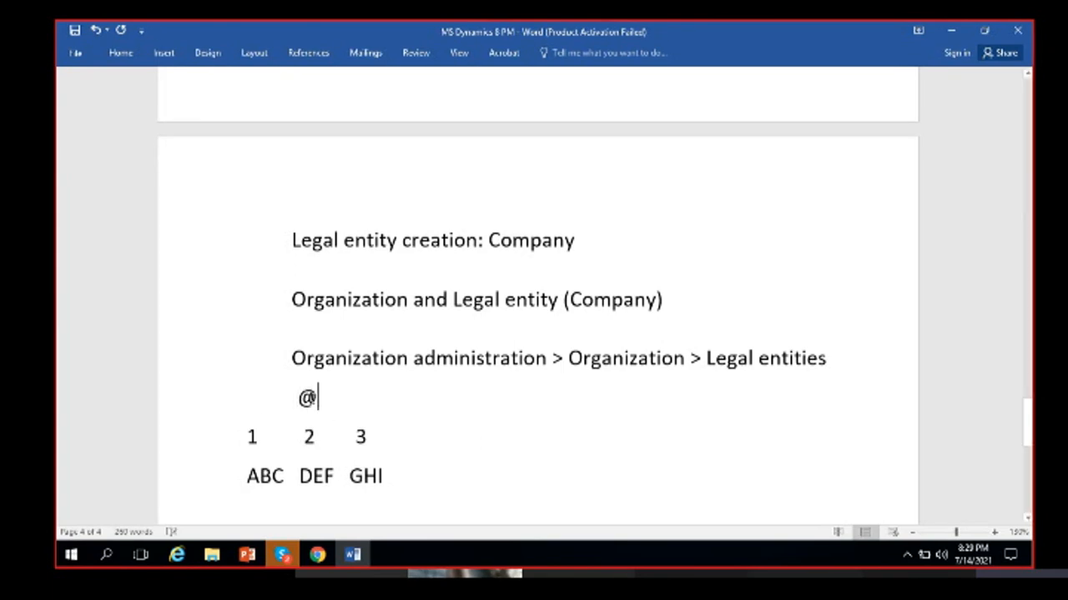
pyautogui.click(258, 436)
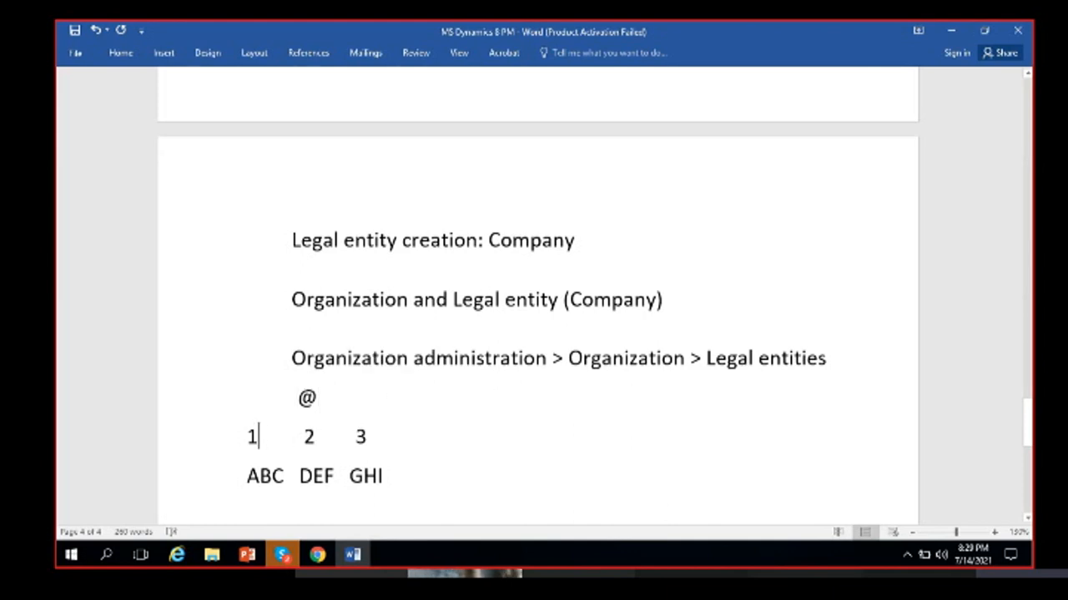
pyautogui.doubleClick(267, 476)
pyautogui.click(274, 476)
pyautogui.doubleClick(249, 438)
pyautogui.click(323, 477)
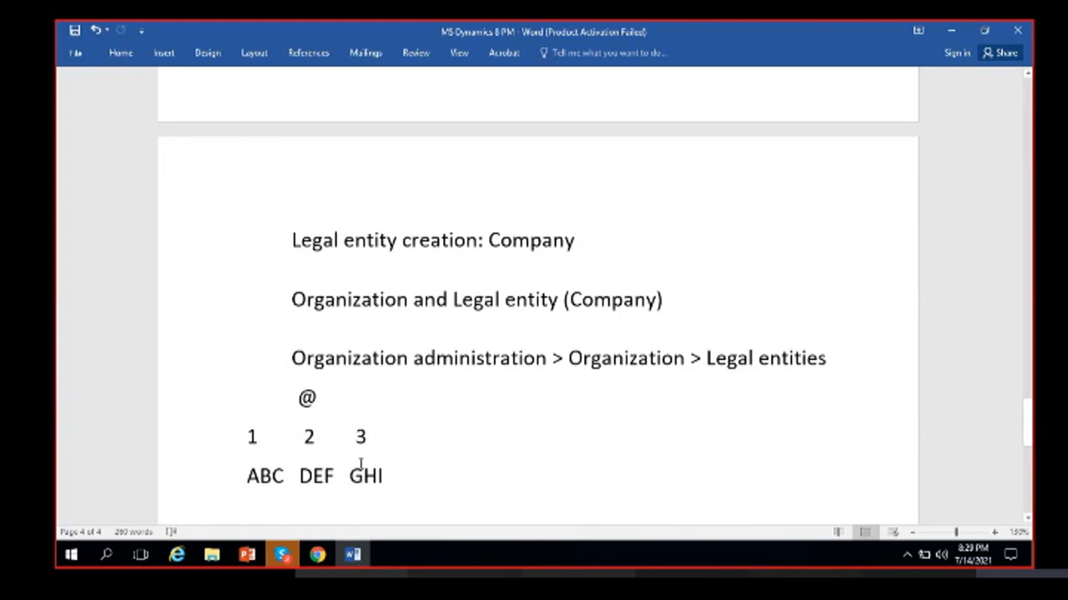
# - Return to the MRF legal entity and read the consolidation and elimination option tooltips
pyautogui.click(318, 555)
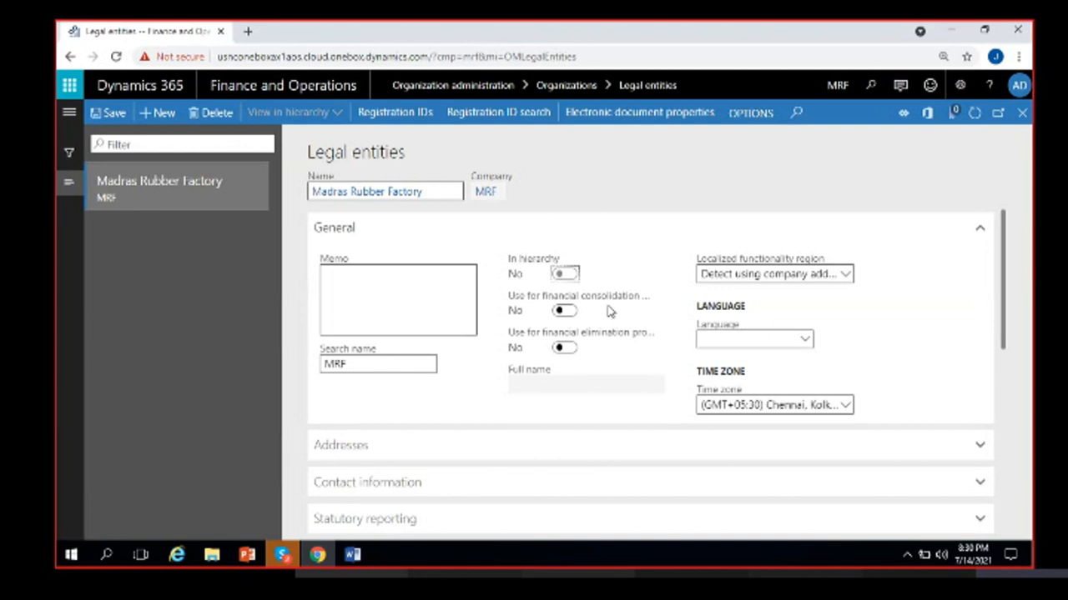
pyautogui.moveTo(602, 300)
pyautogui.moveTo(611, 339)
# - In the Word notes, highlight ABC, 1 and @ in turn without editing them
pyautogui.click(350, 554)
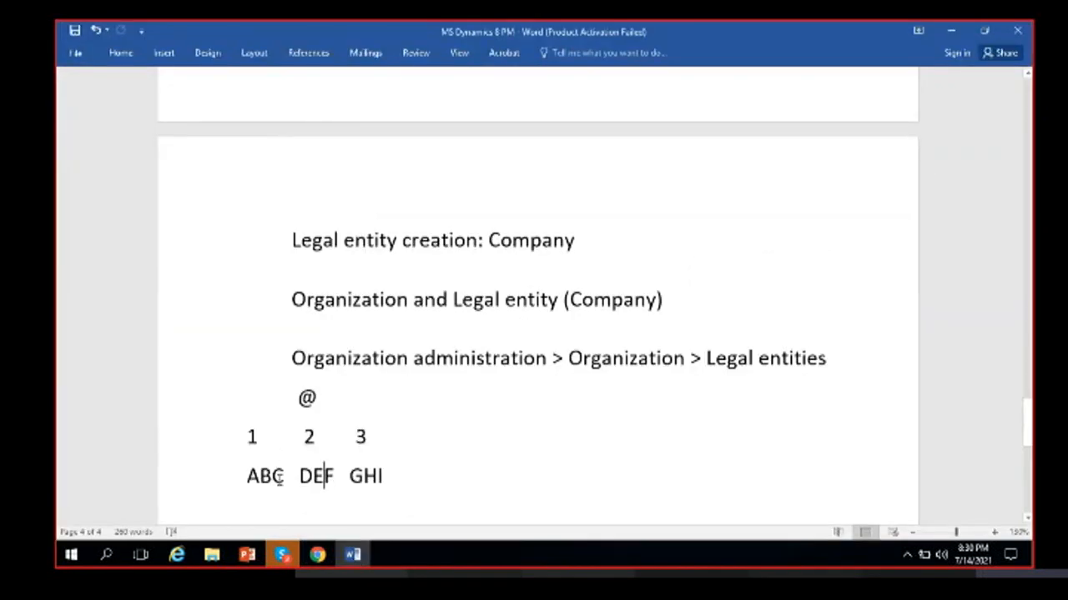
pyautogui.moveTo(283, 475); pyautogui.dragTo(254, 472)
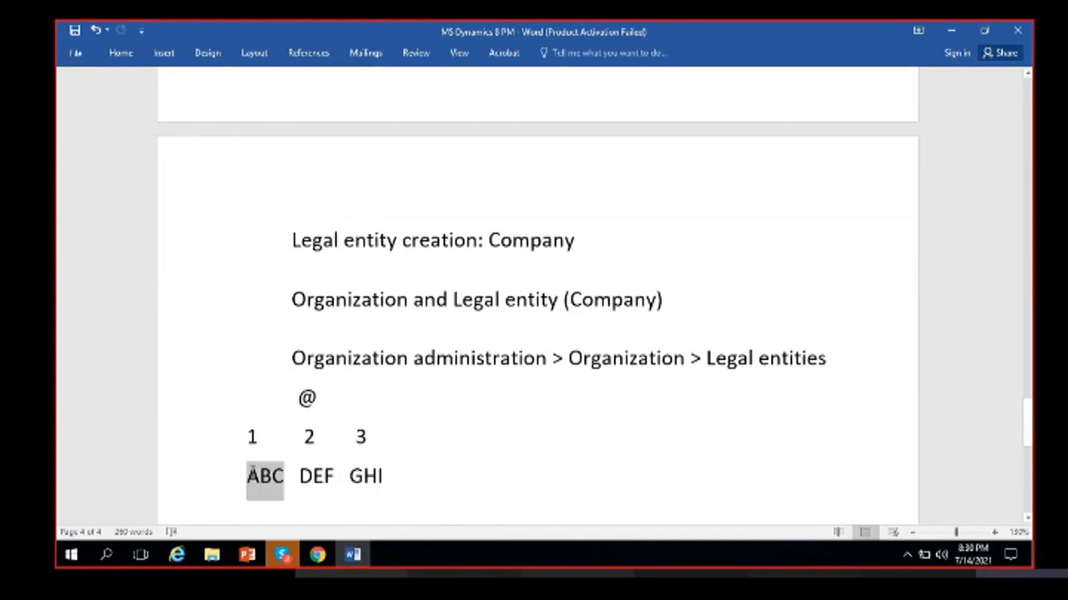
pyautogui.click(261, 475)
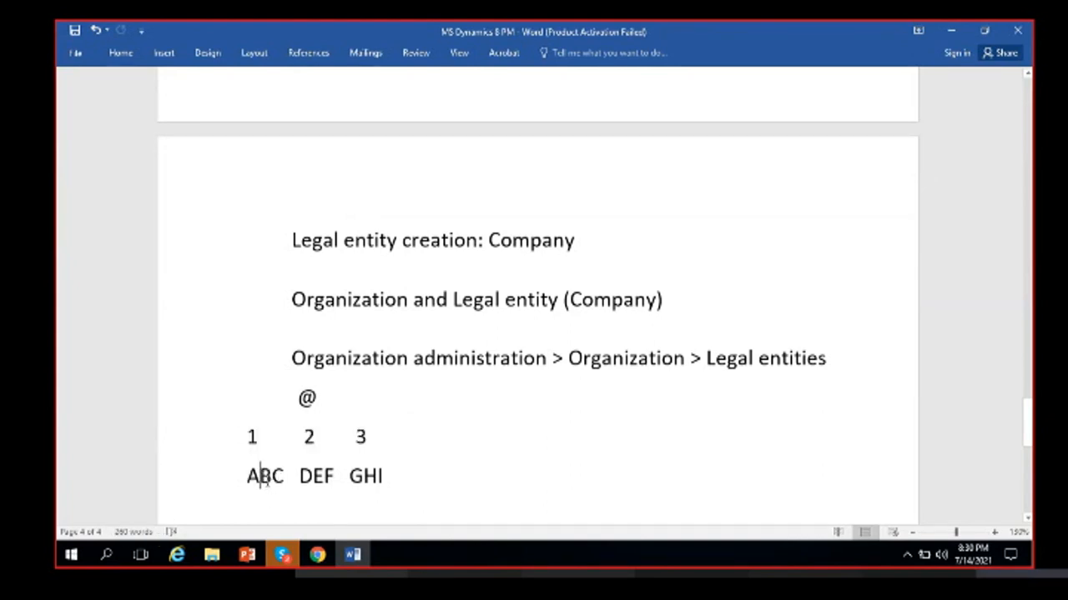
pyautogui.moveTo(264, 440); pyautogui.dragTo(251, 439)
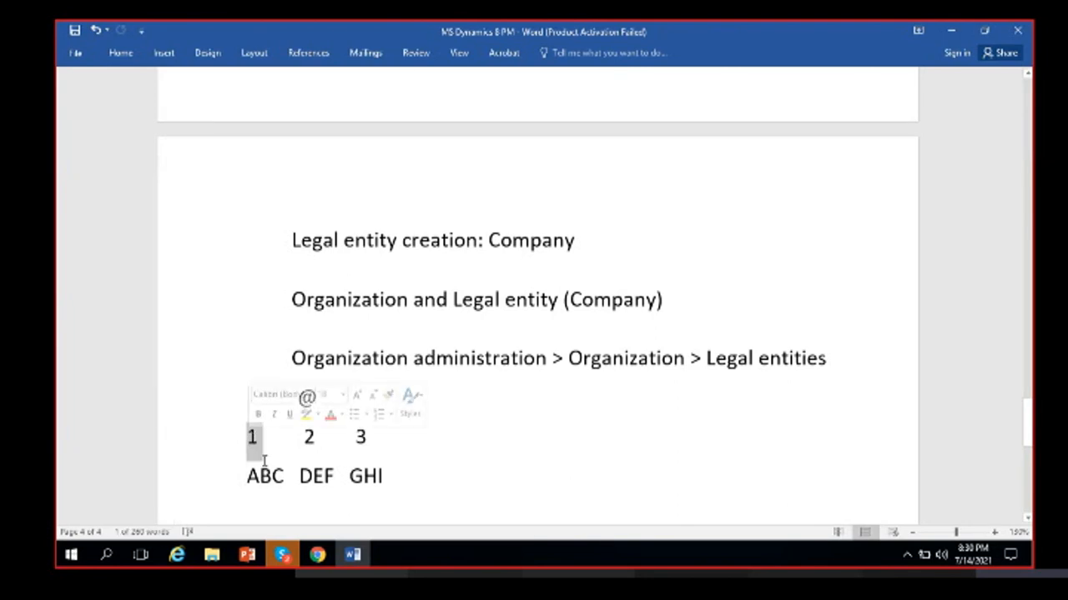
pyautogui.doubleClick(259, 448)
pyautogui.click(248, 438)
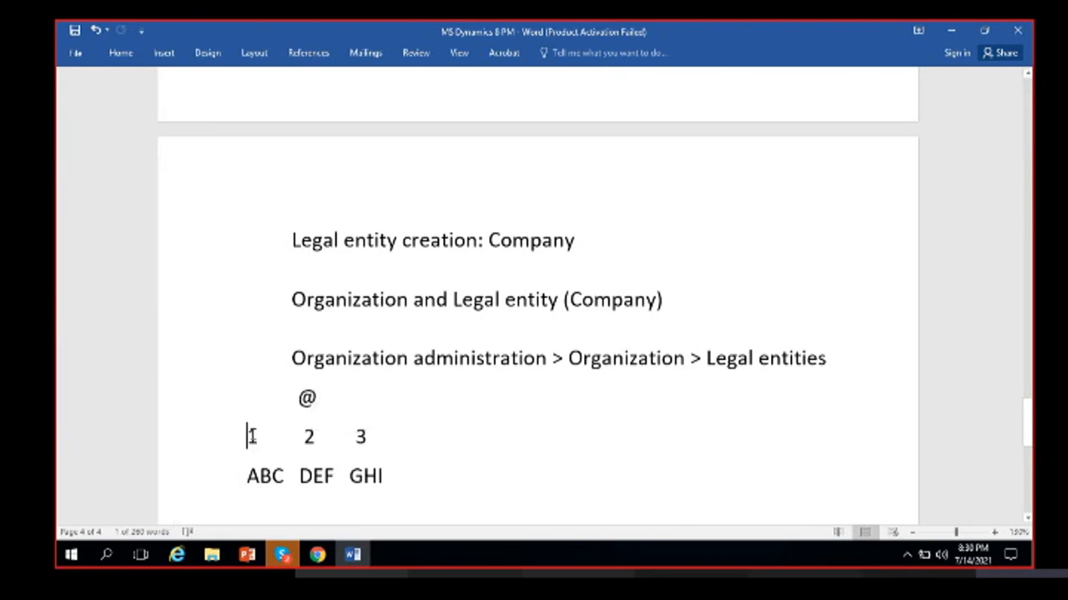
pyautogui.moveTo(249, 437); pyautogui.dragTo(257, 437)
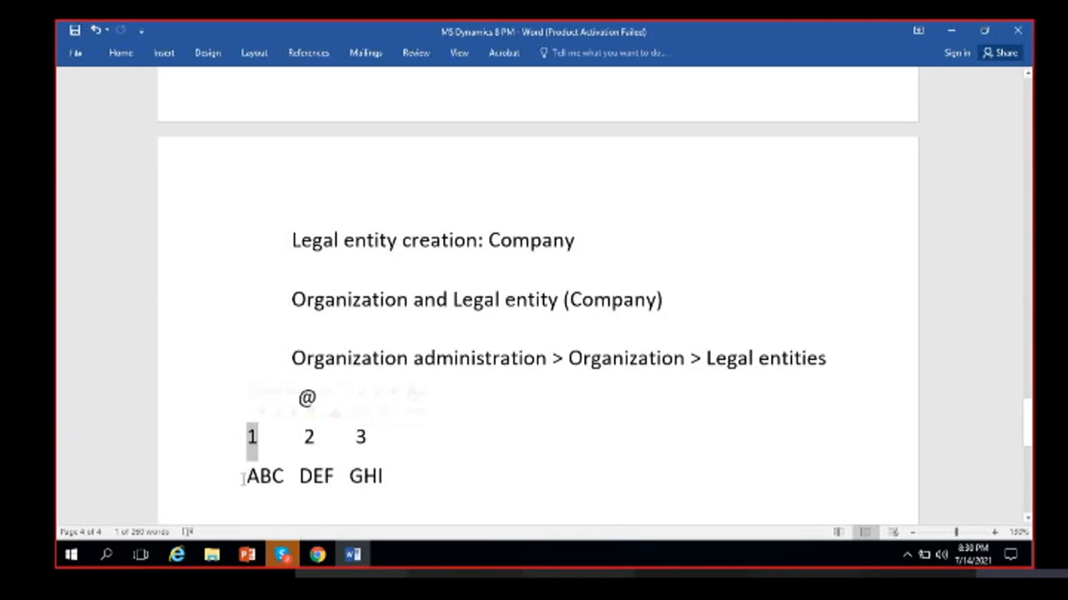
pyautogui.doubleClick(308, 400)
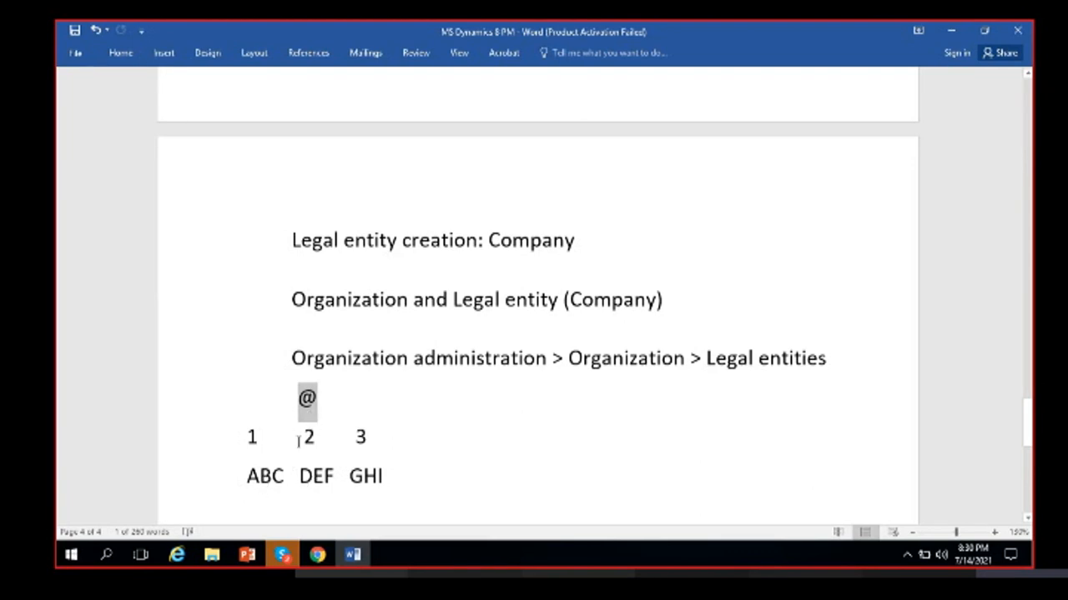
pyautogui.doubleClick(312, 407)
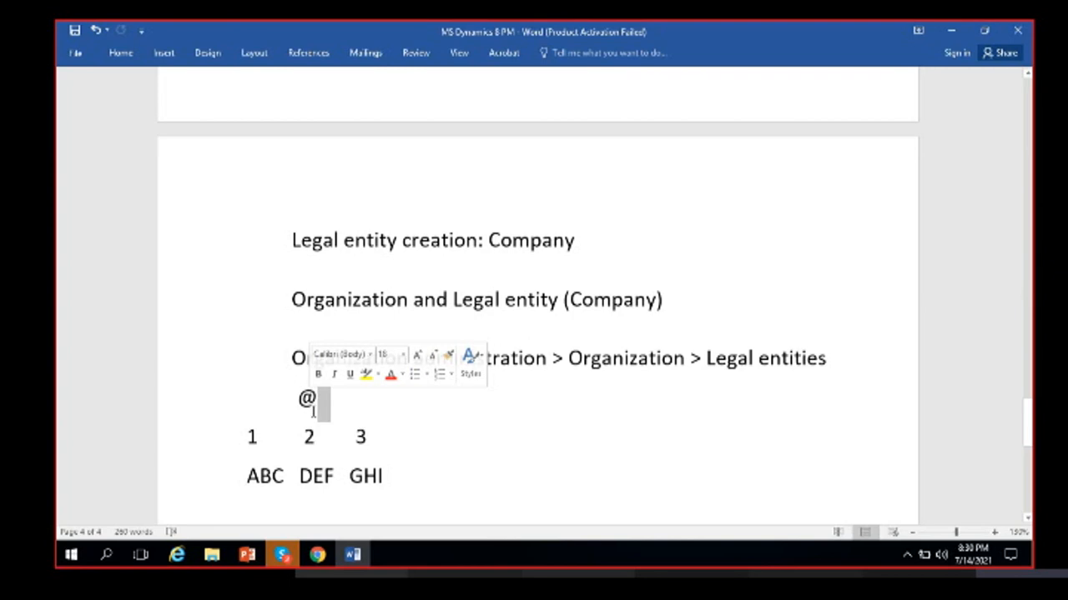
# - Glance at the Dynamics page, highlight ABC in Word once more, then go back to Dynamics
pyautogui.click(318, 553)
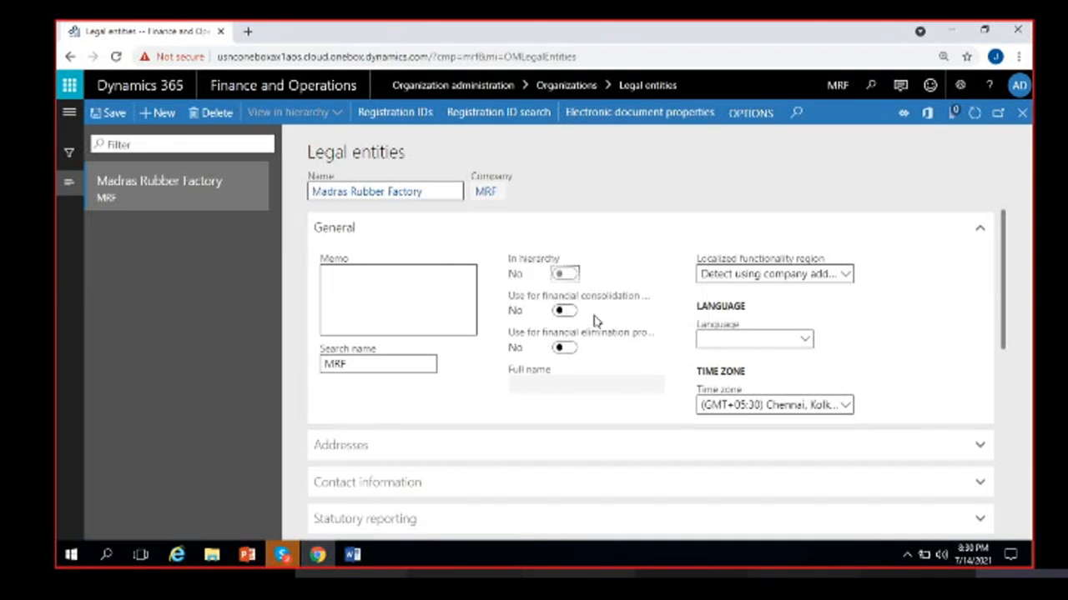
pyautogui.click(352, 555)
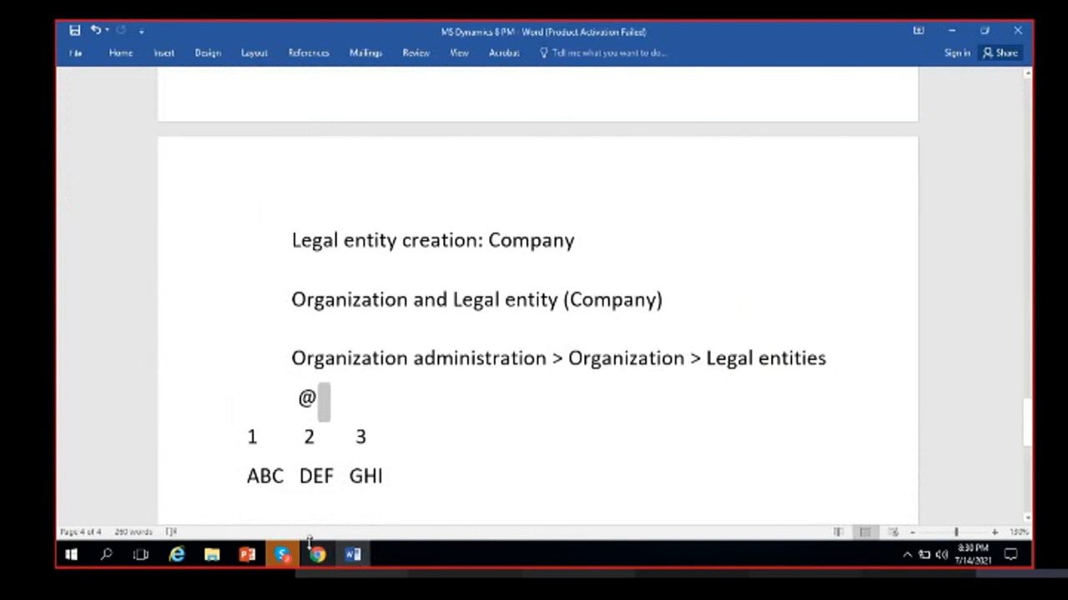
pyautogui.doubleClick(258, 484)
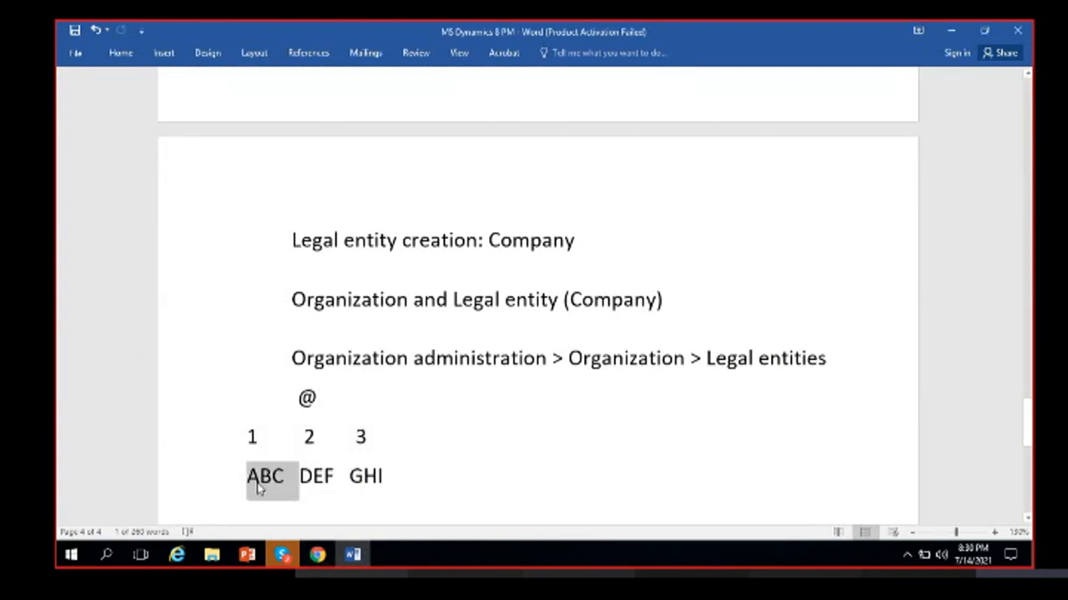
pyautogui.click(258, 486)
pyautogui.click(312, 558)
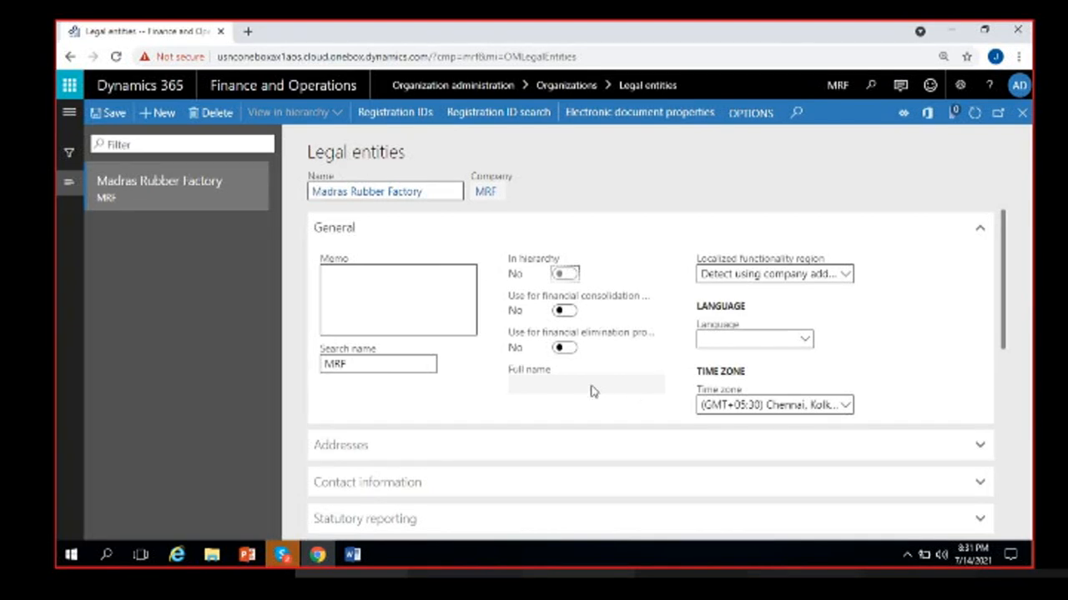
# - Bring up the Skype call window and minimize it
pyautogui.click(292, 564)
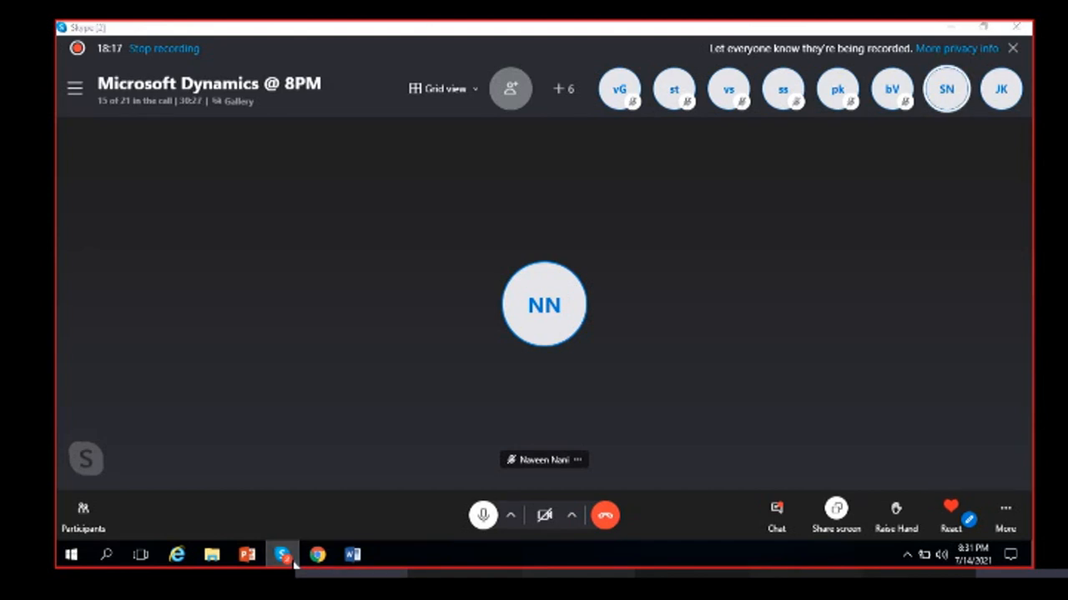
pyautogui.click(283, 559)
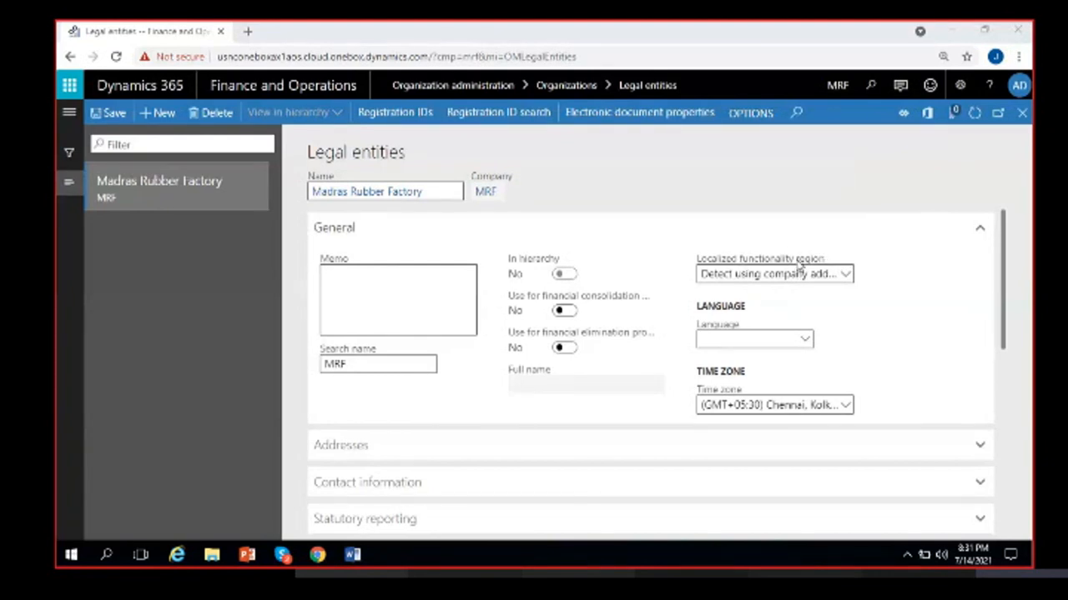
pyautogui.click(843, 275)
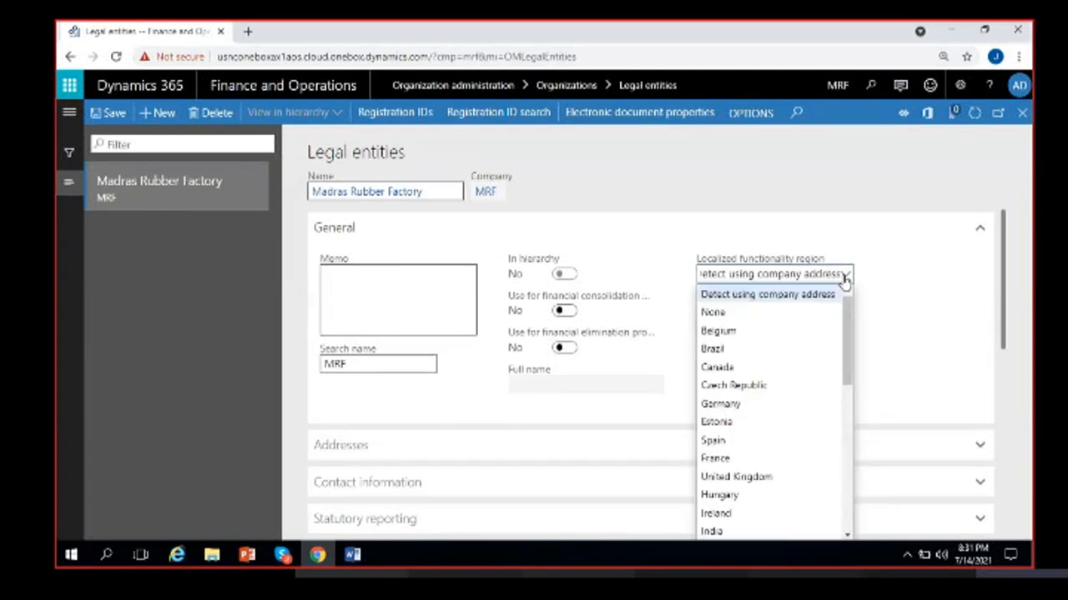
pyautogui.click(843, 275)
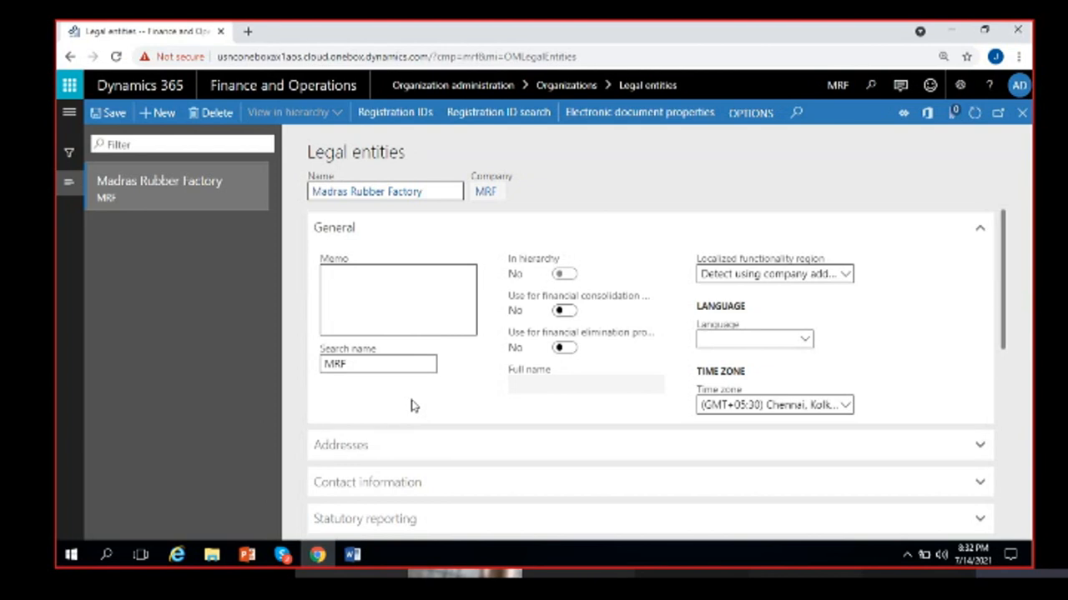
pyautogui.click(844, 278)
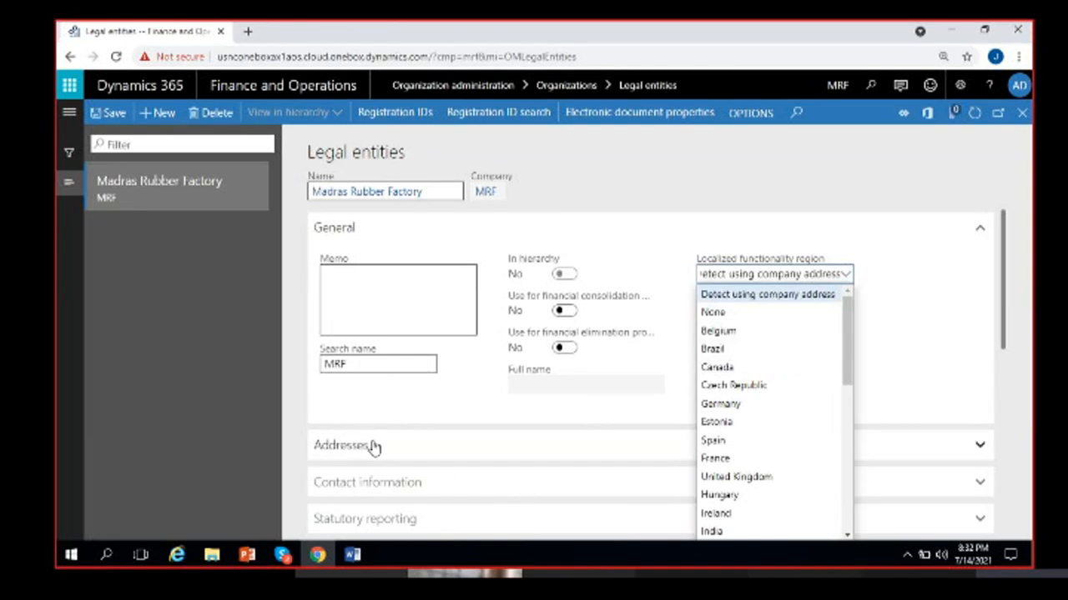
pyautogui.scroll(-3, 775, 403)
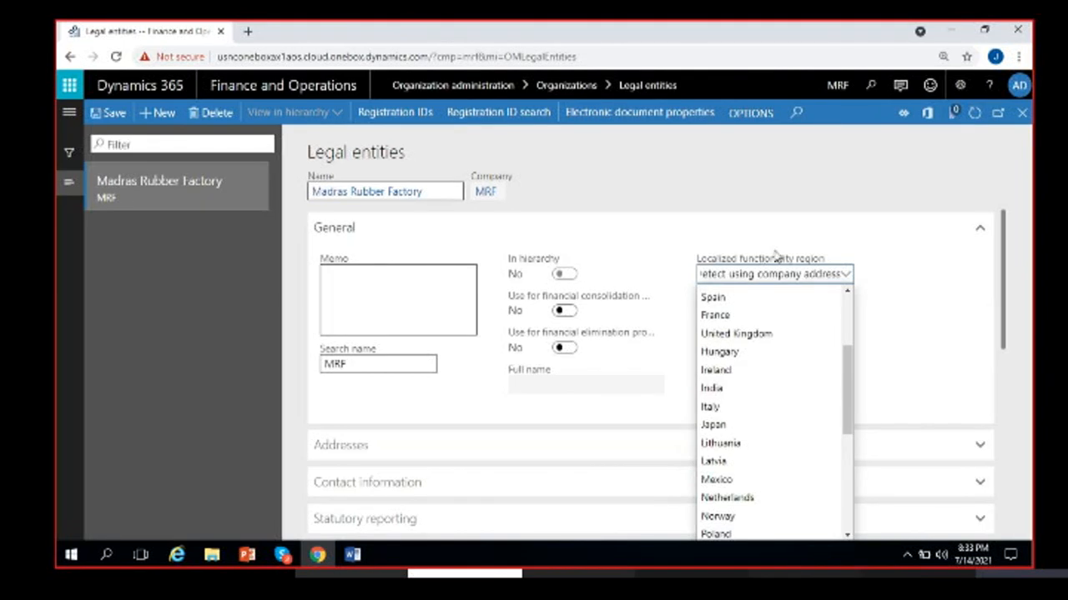
pyautogui.scroll(-3, 734, 355)
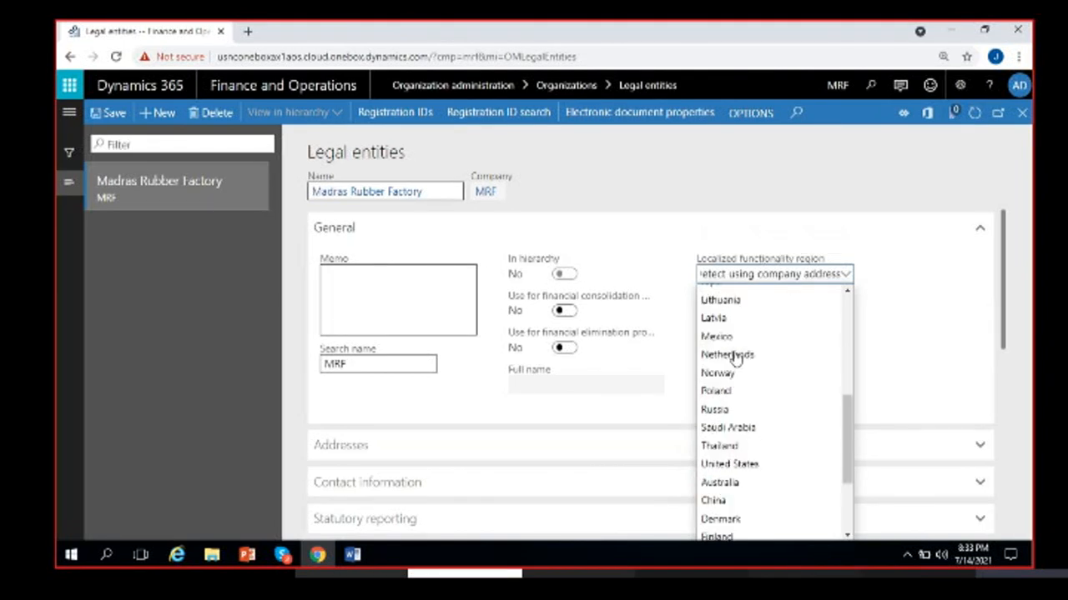
pyautogui.scroll(-3, 747, 409)
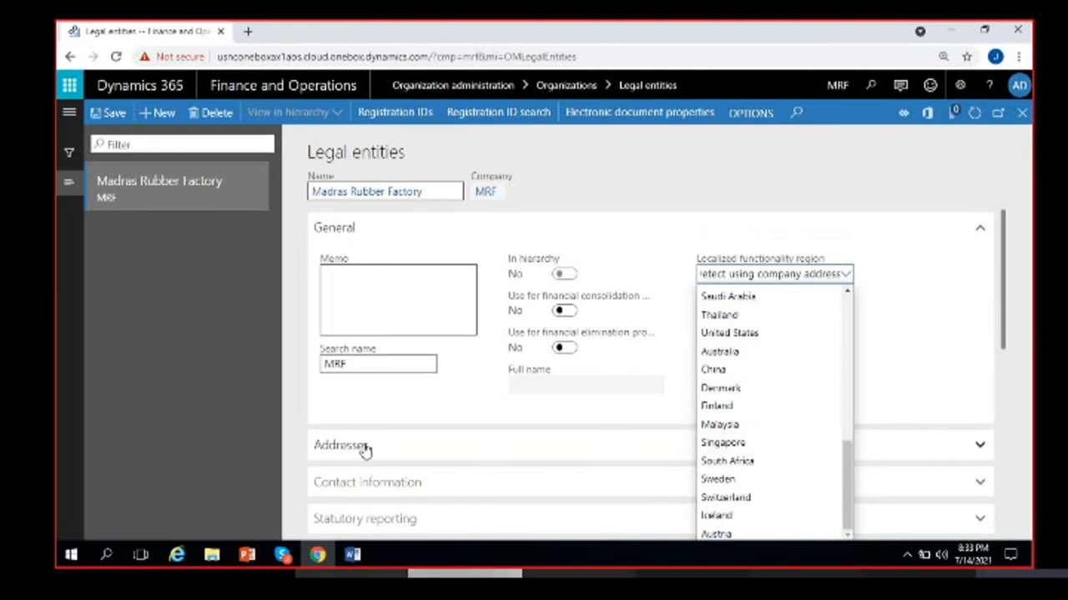
pyautogui.click(881, 325)
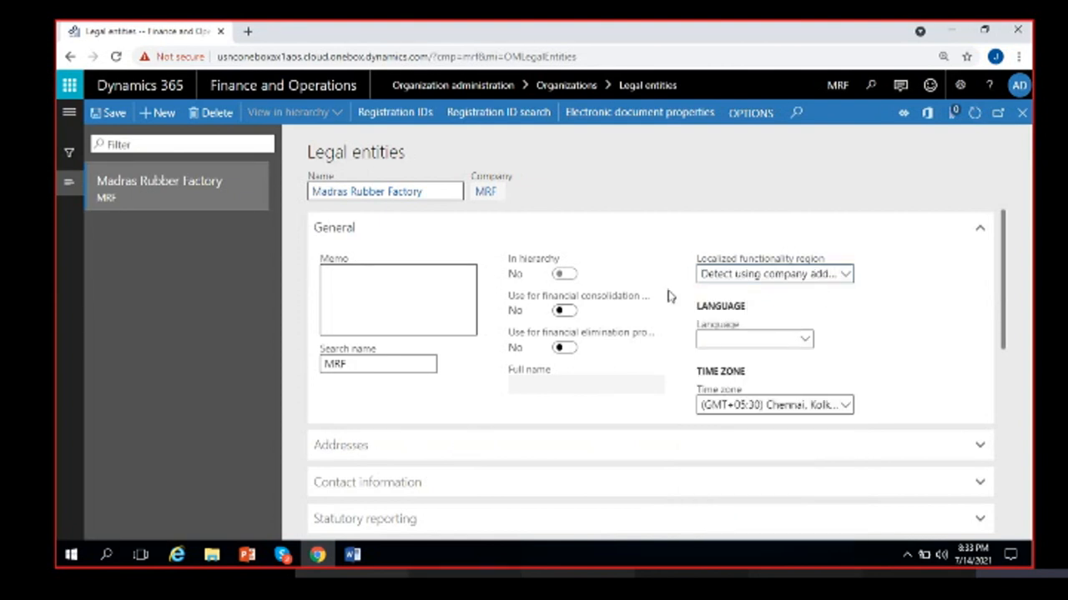
# - Expand Addresses to show the primary USA Business address, then select the blank Language field
pyautogui.click(396, 446)
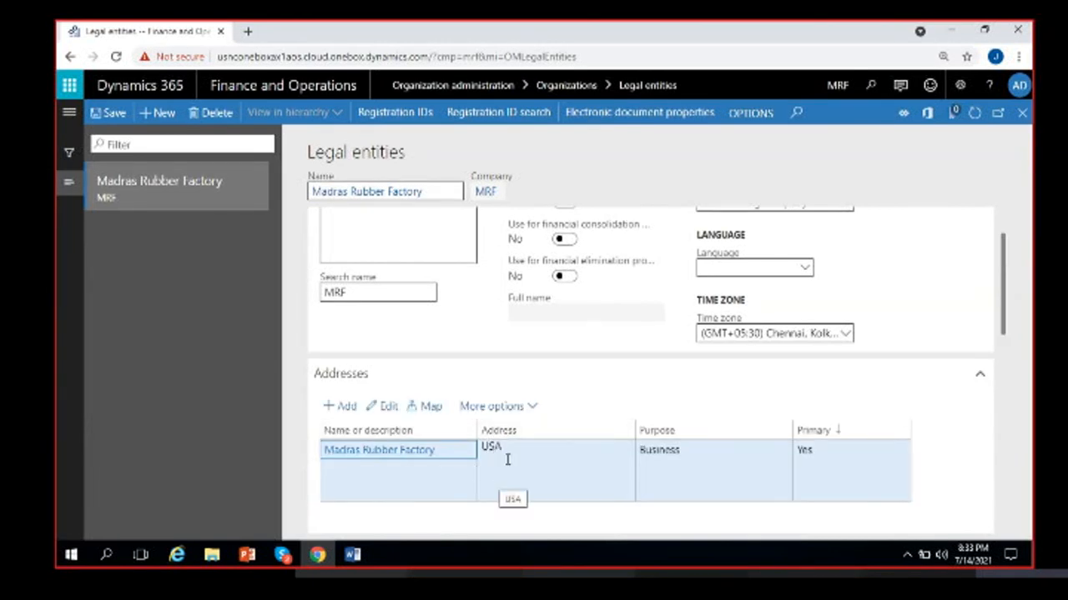
pyautogui.scroll(2, 525, 425)
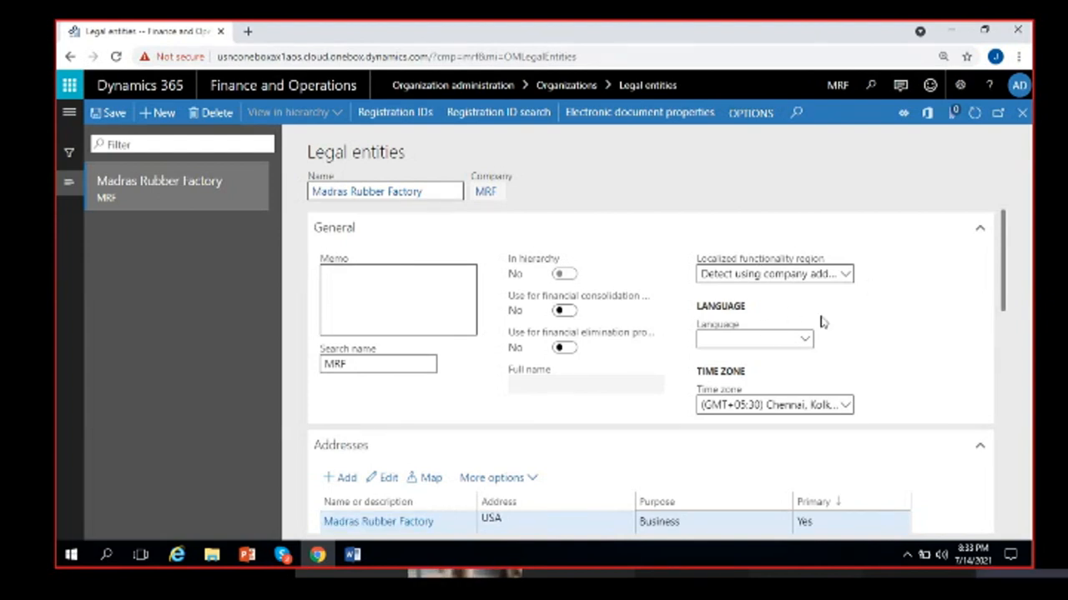
pyautogui.click(803, 344)
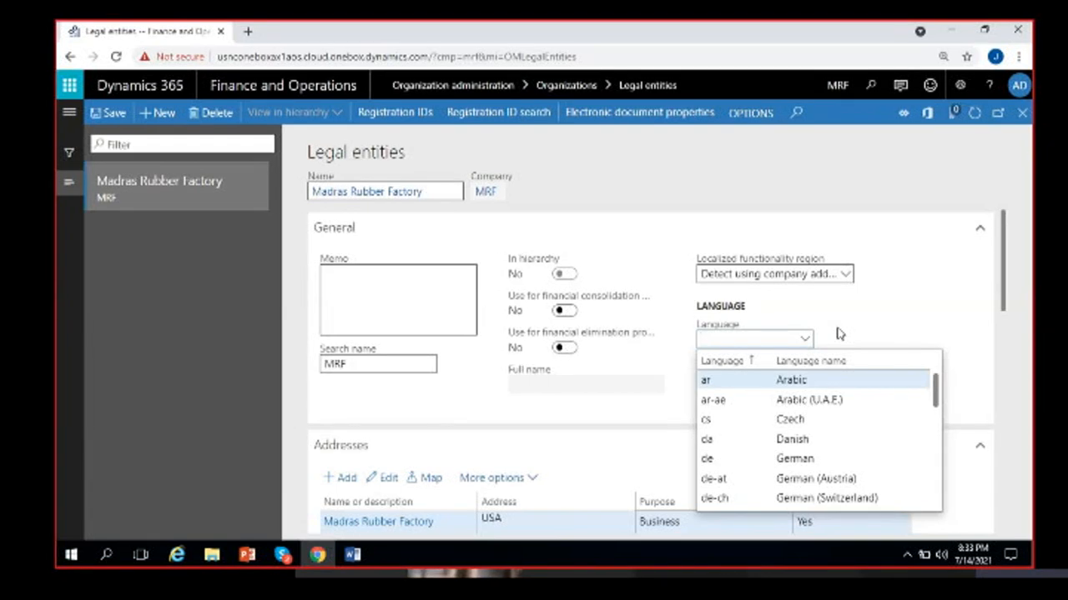
# - Set Madras Rubber Factory's language to en-us English (United States)
pyautogui.scroll(-12, 831, 382)
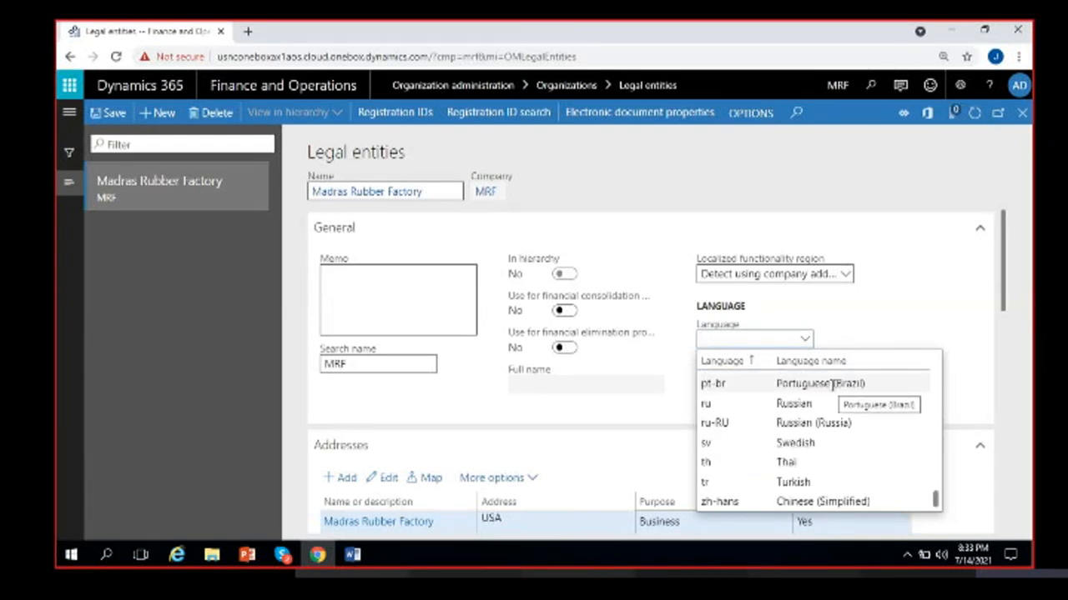
pyautogui.scroll(12, 826, 417)
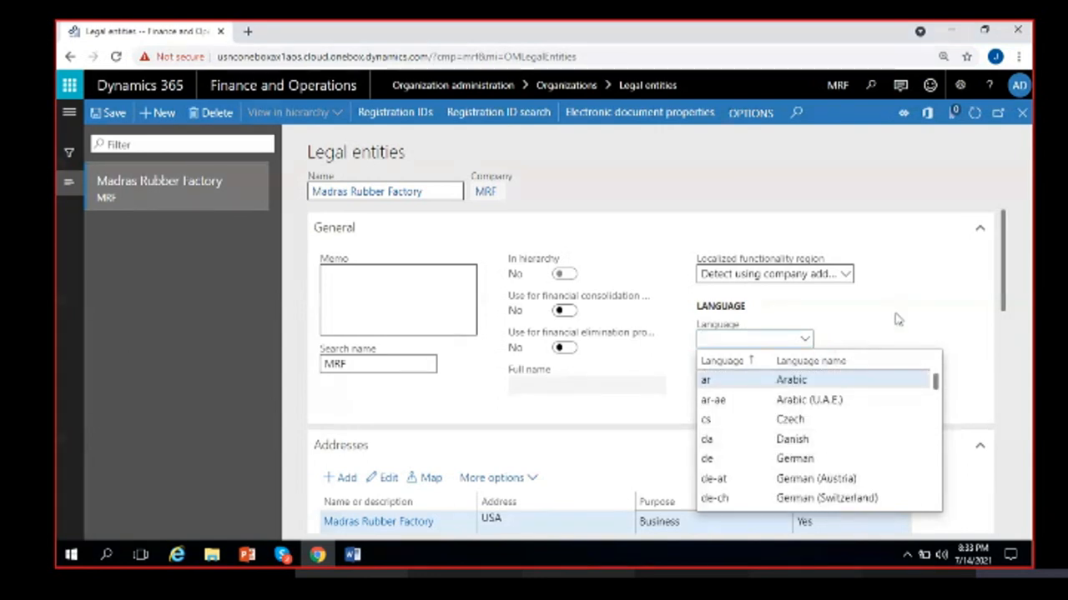
pyautogui.write('en')
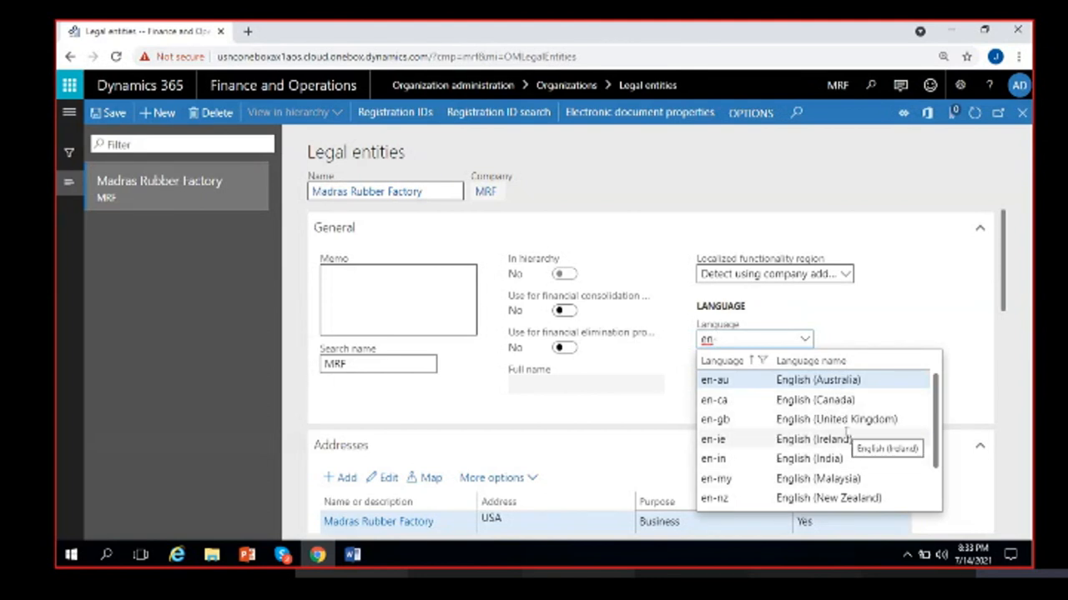
pyautogui.scroll(-2, 849, 440)
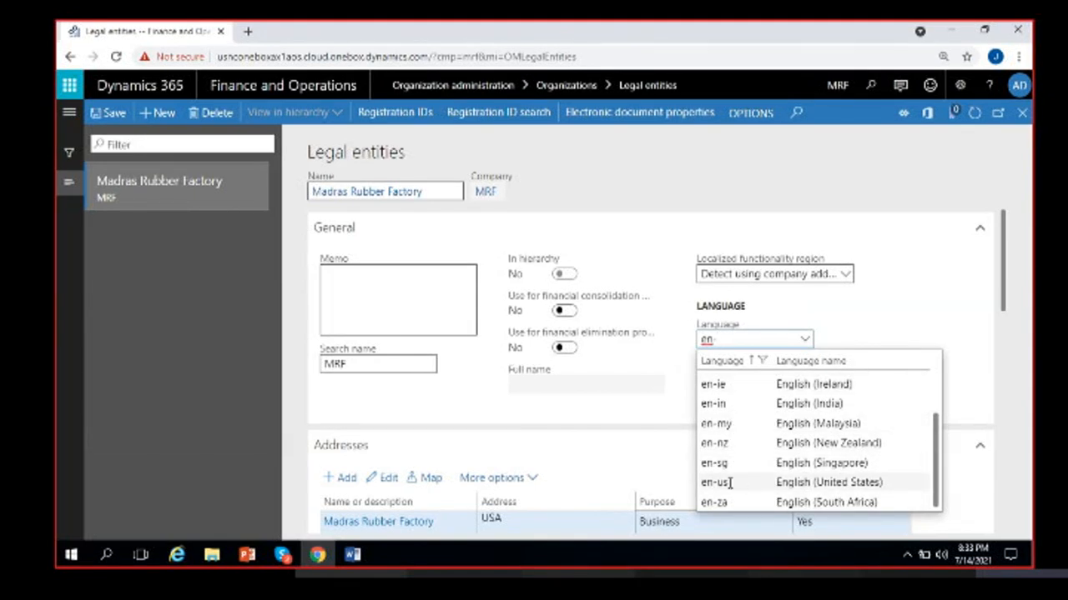
pyautogui.click(805, 481)
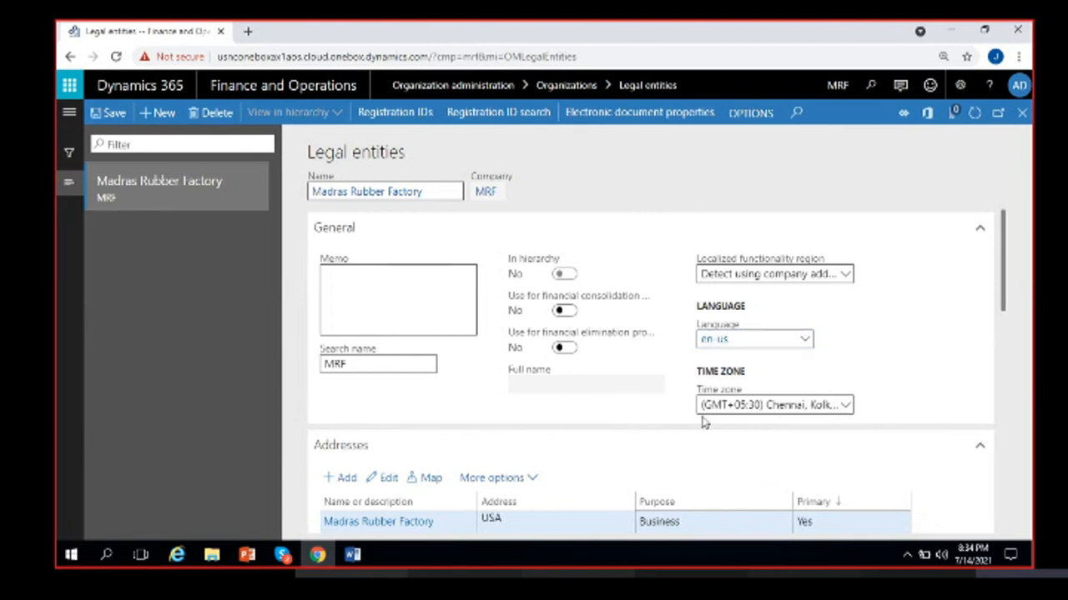
# - Set the legal entity's time zone to (GMT-08:00) Pacific Time (US & Canada)
pyautogui.click(846, 406)
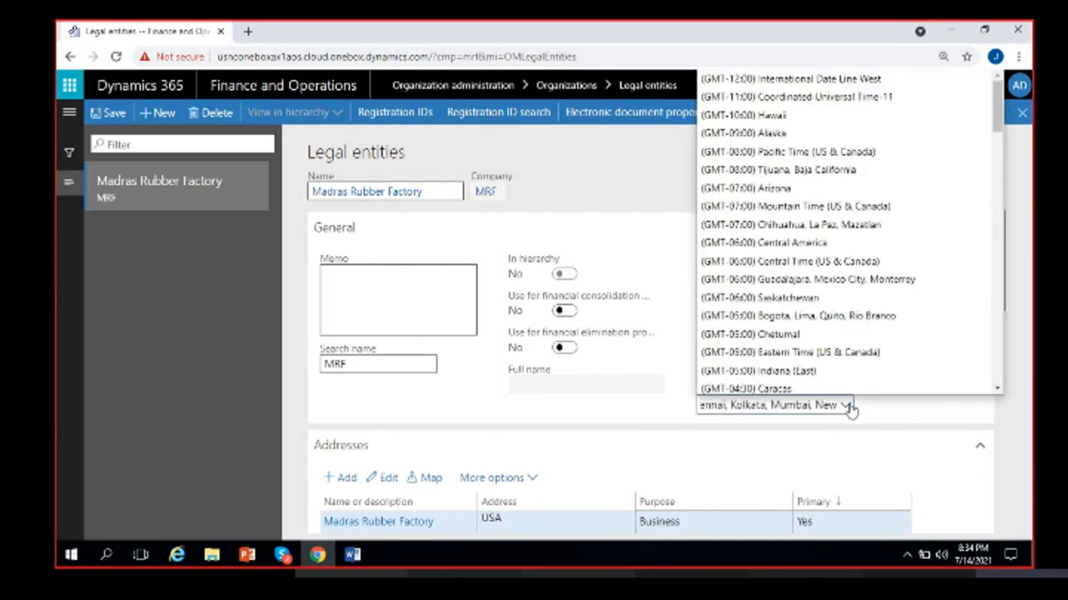
pyautogui.click(692, 411)
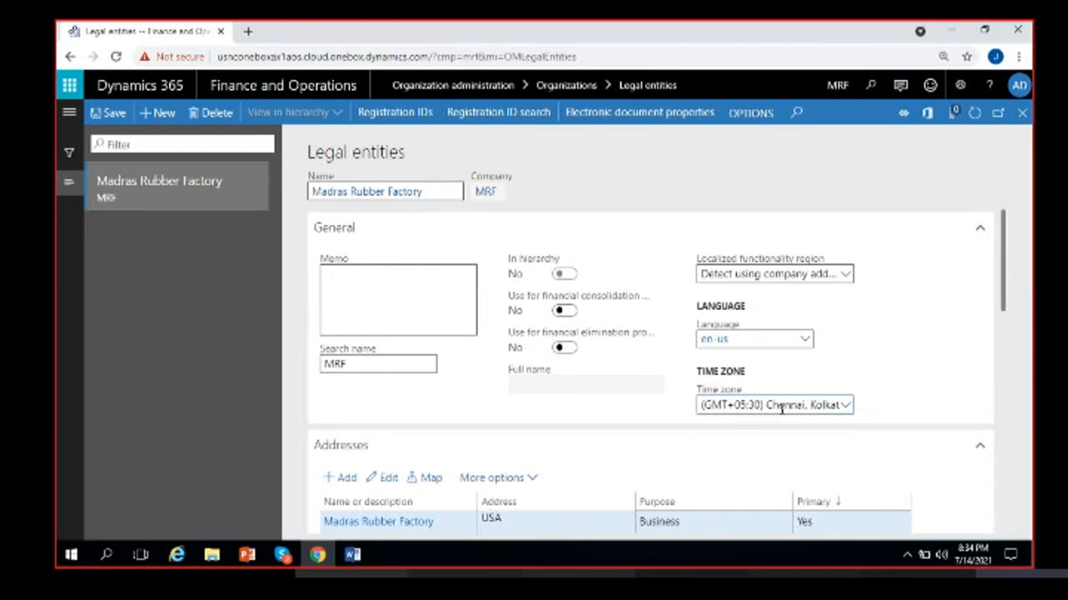
pyautogui.click(845, 406)
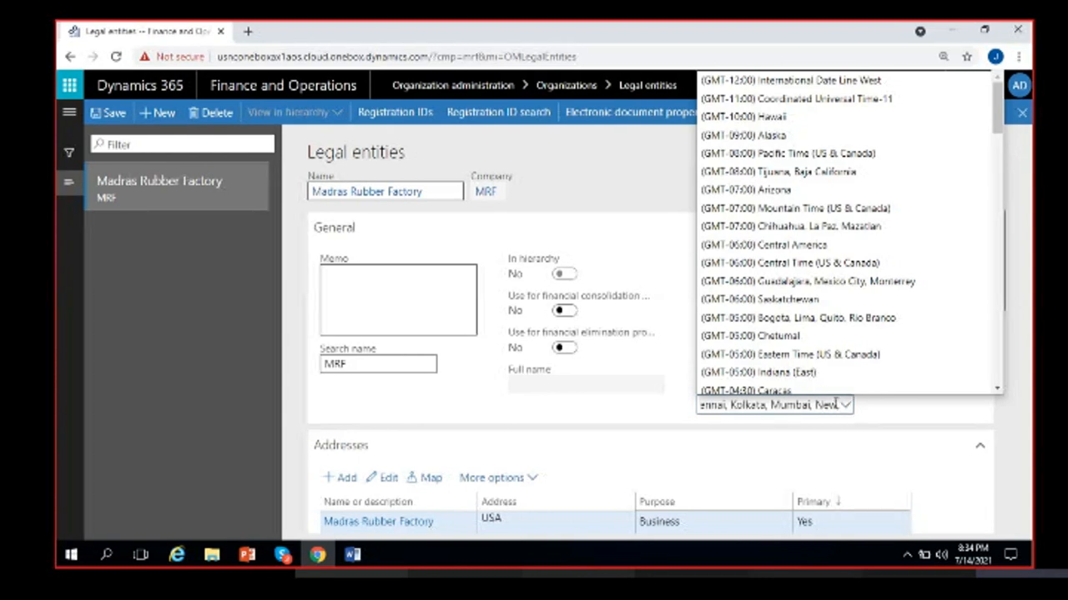
pyautogui.click(789, 404)
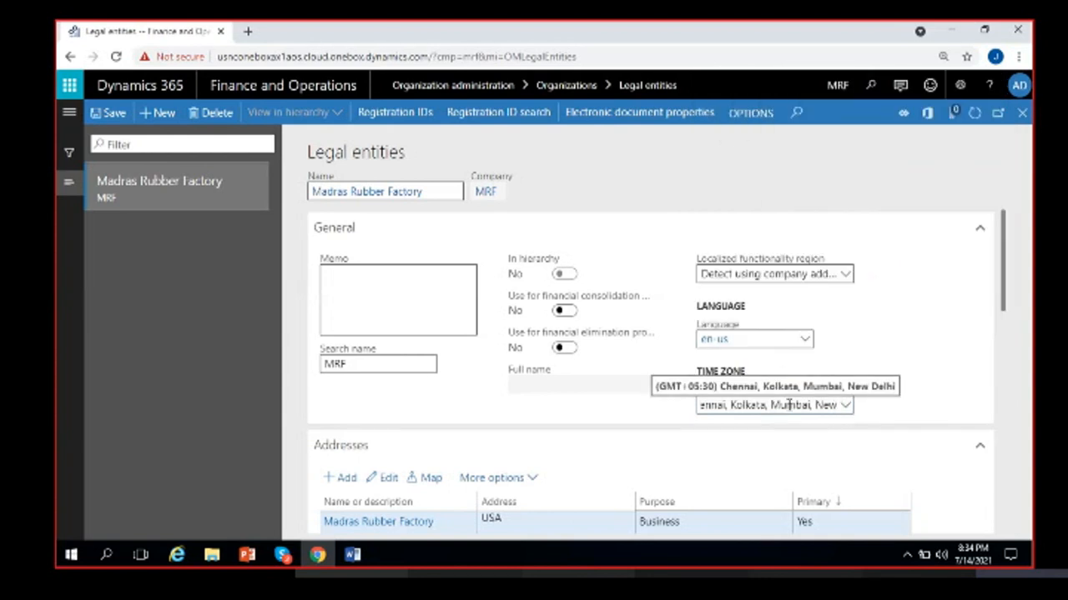
pyautogui.click(842, 405)
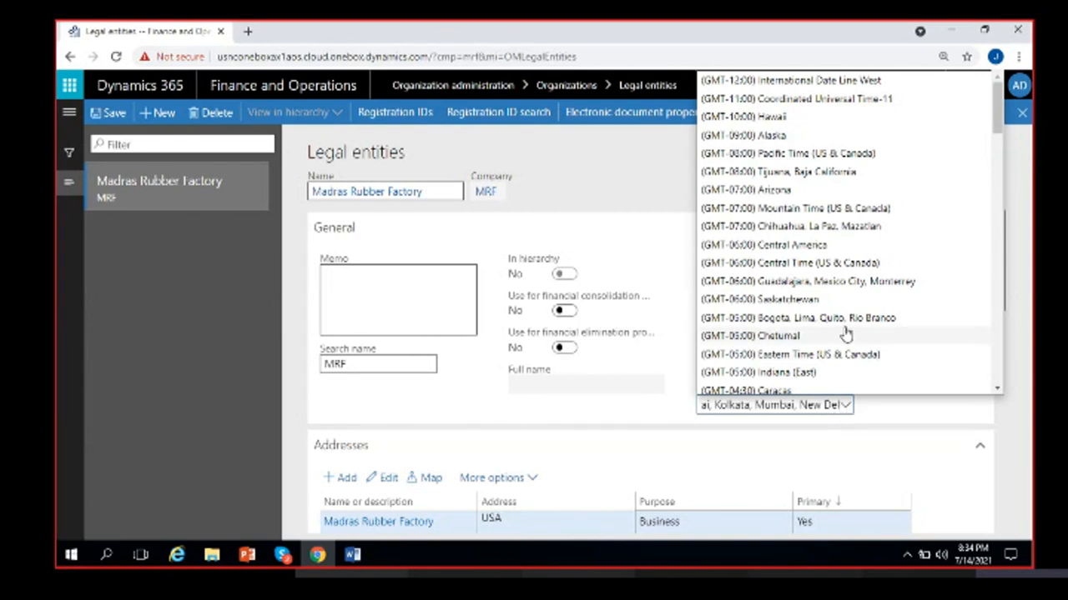
pyautogui.scroll(-8, 845, 334)
pyautogui.scroll(10, 845, 334)
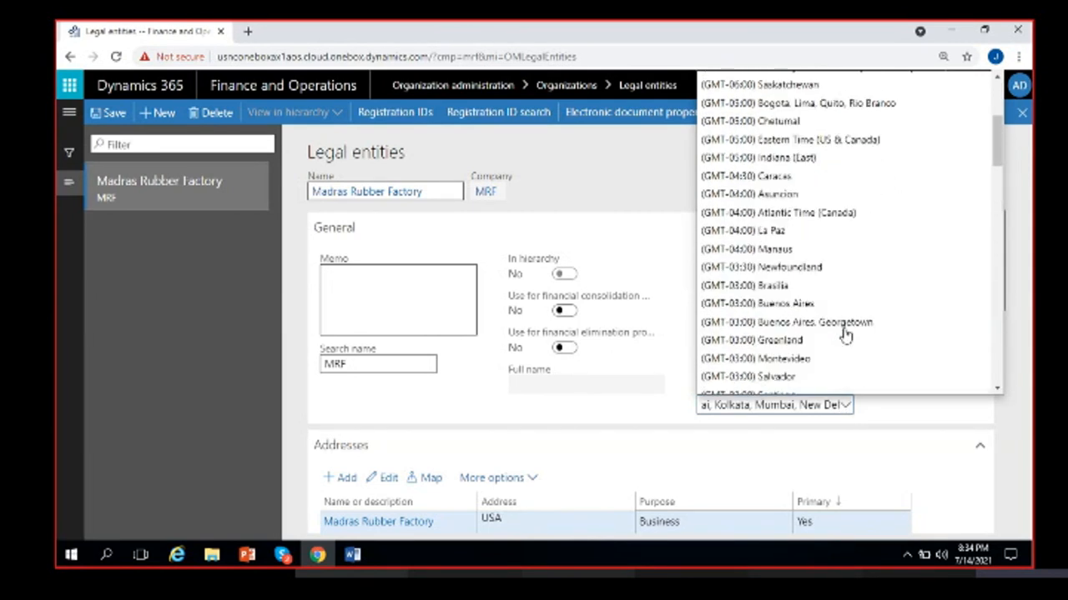
pyautogui.click(829, 153)
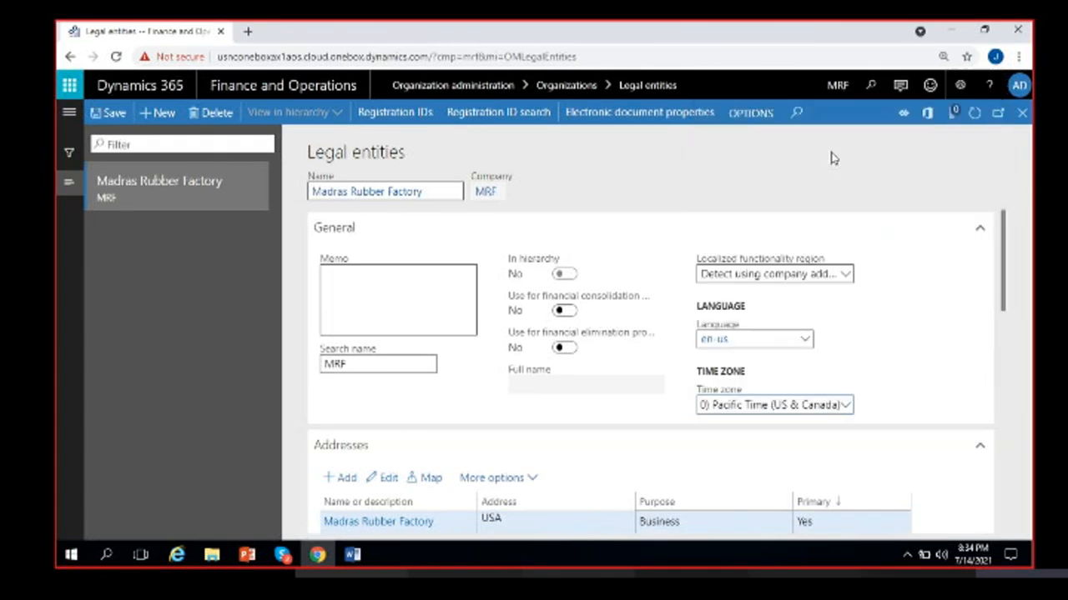
pyautogui.click(885, 398)
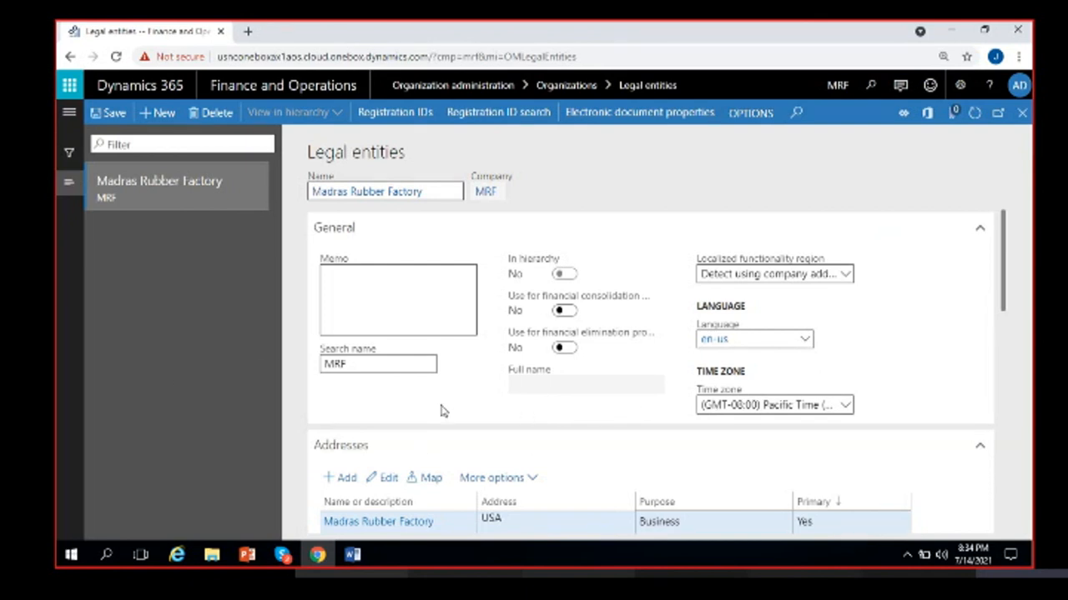
# - Save Madras Rubber Factory with language en-us and Pacific time zone
pyautogui.click(114, 114)
pyautogui.scroll(-3, 601, 398)
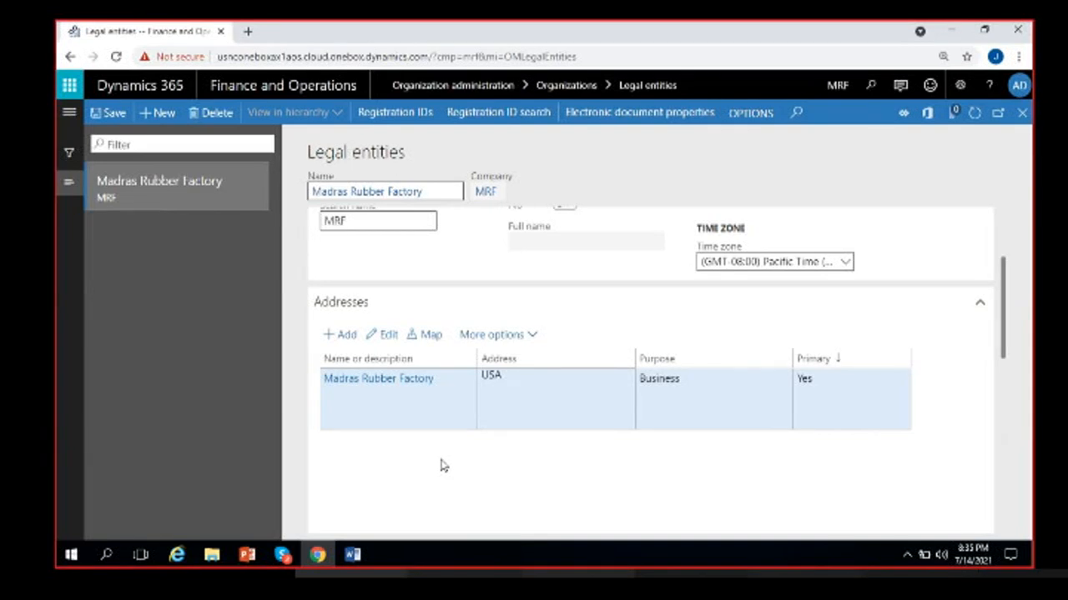
pyautogui.scroll(1, 443, 466)
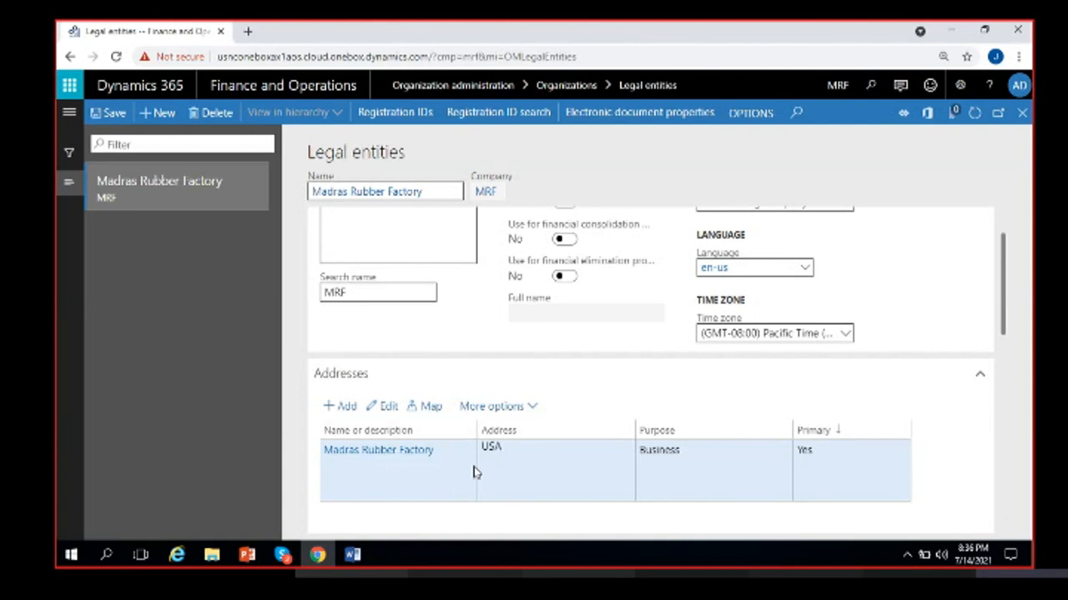
# - Open the primary USA business address in the Edit address dialog and review its name and purpose
pyautogui.click(389, 407)
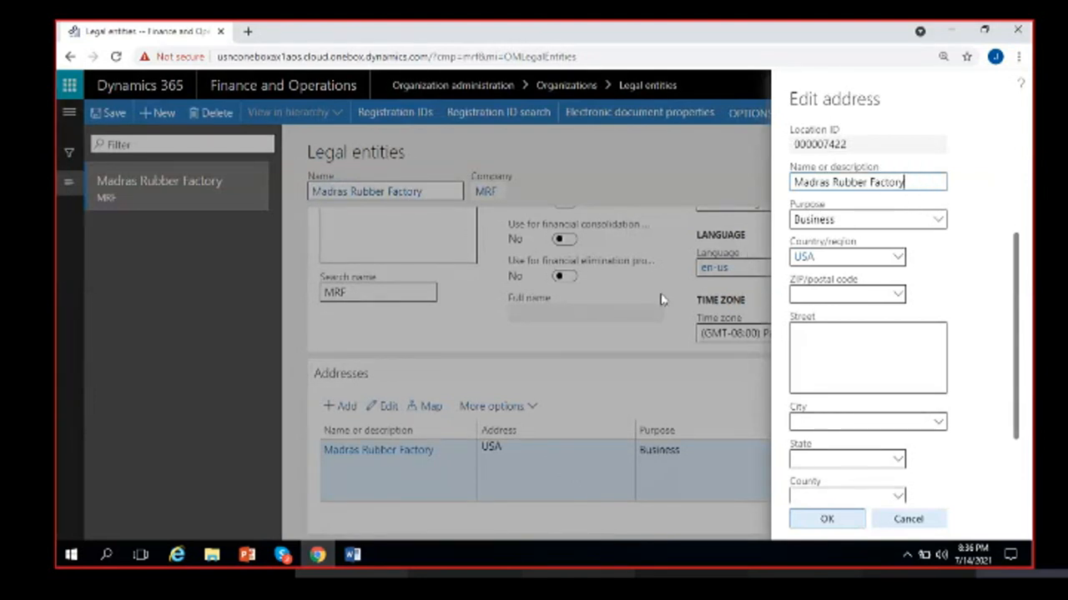
pyautogui.click(912, 184)
pyautogui.click(924, 221)
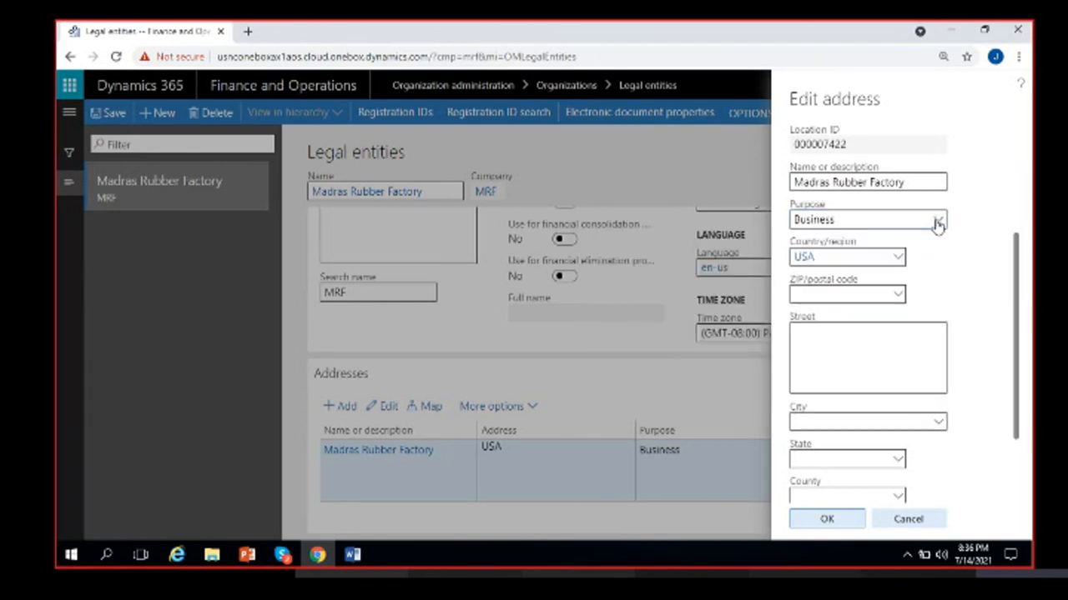
pyautogui.click(937, 221)
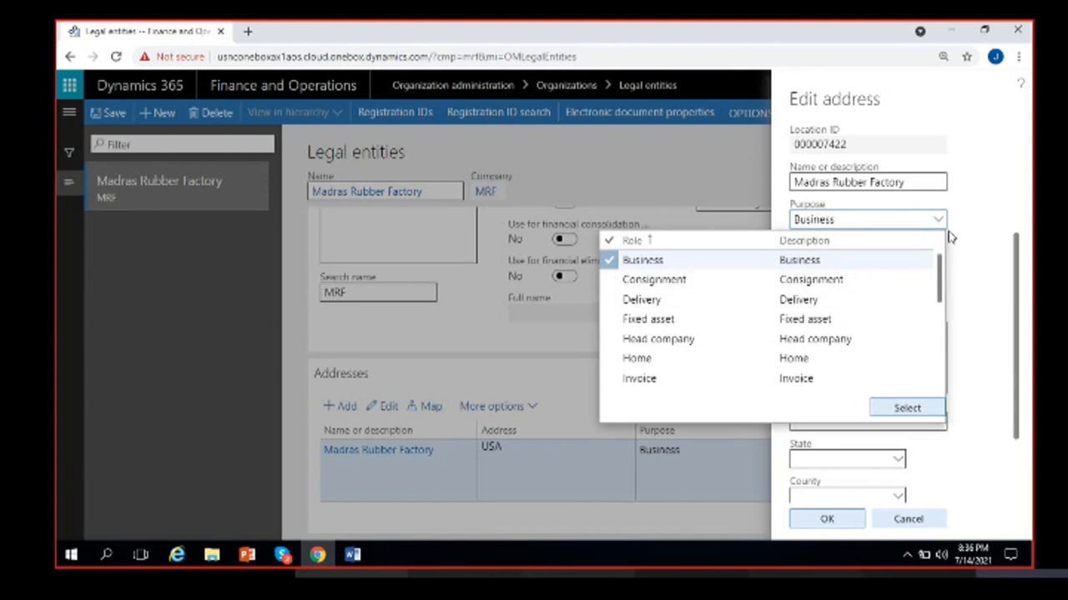
pyautogui.click(889, 221)
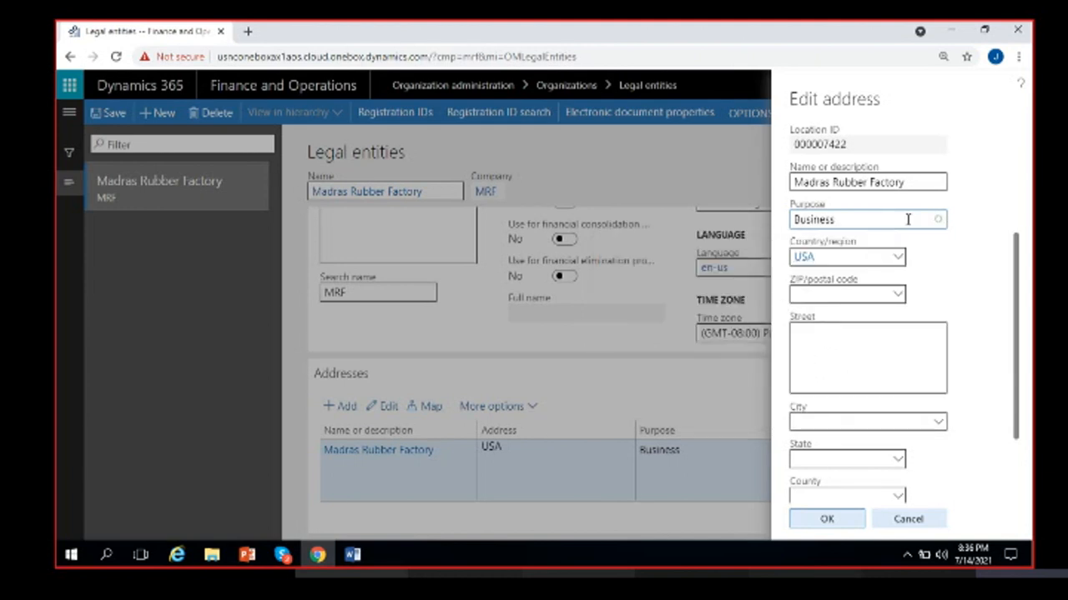
pyautogui.click(909, 220)
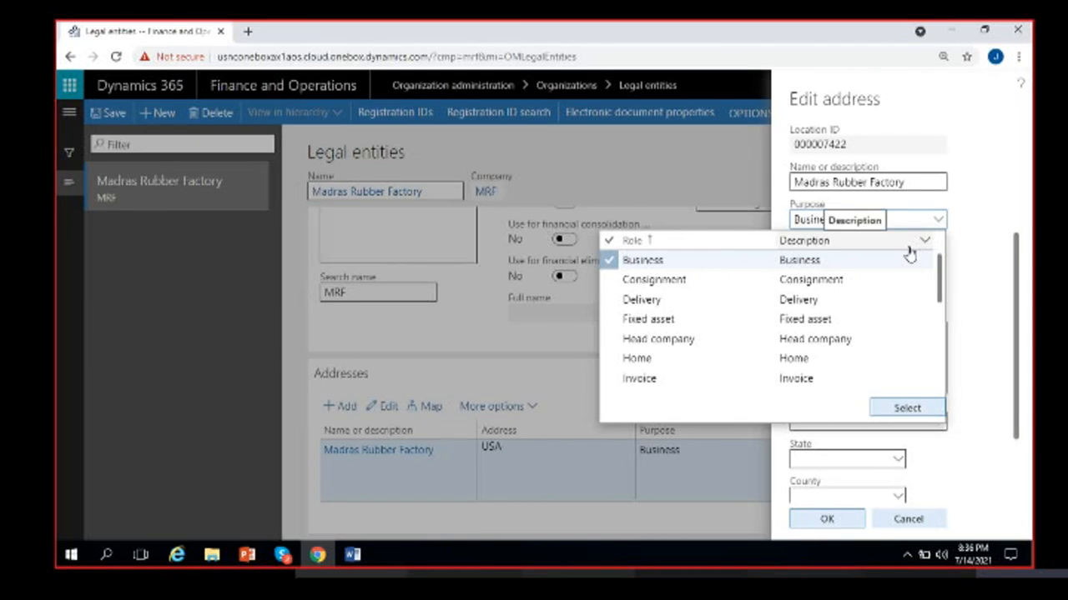
pyautogui.click(823, 278)
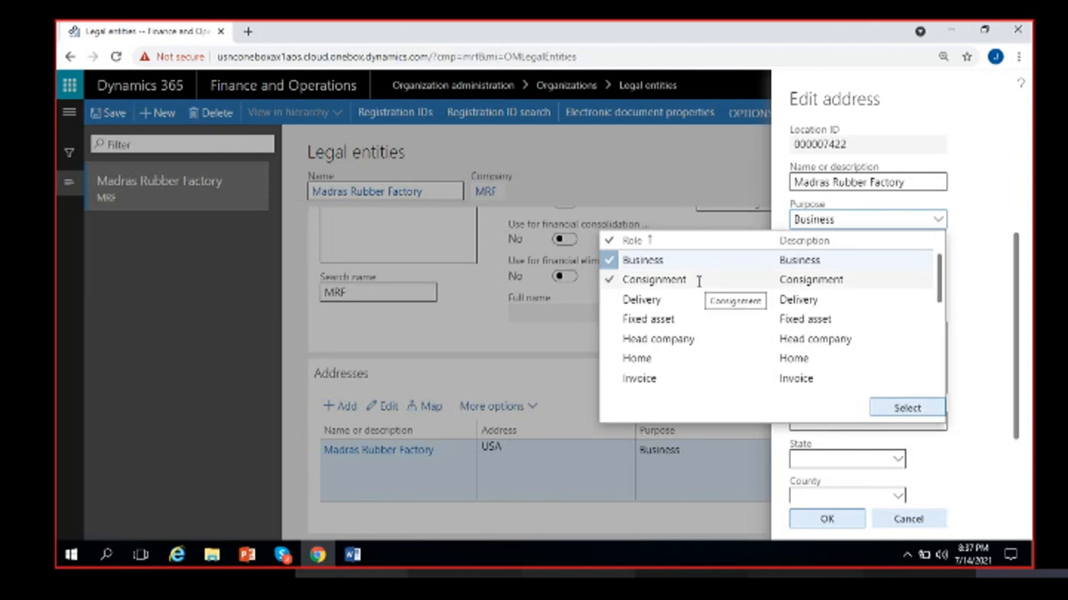
pyautogui.scroll(-2, 668, 320)
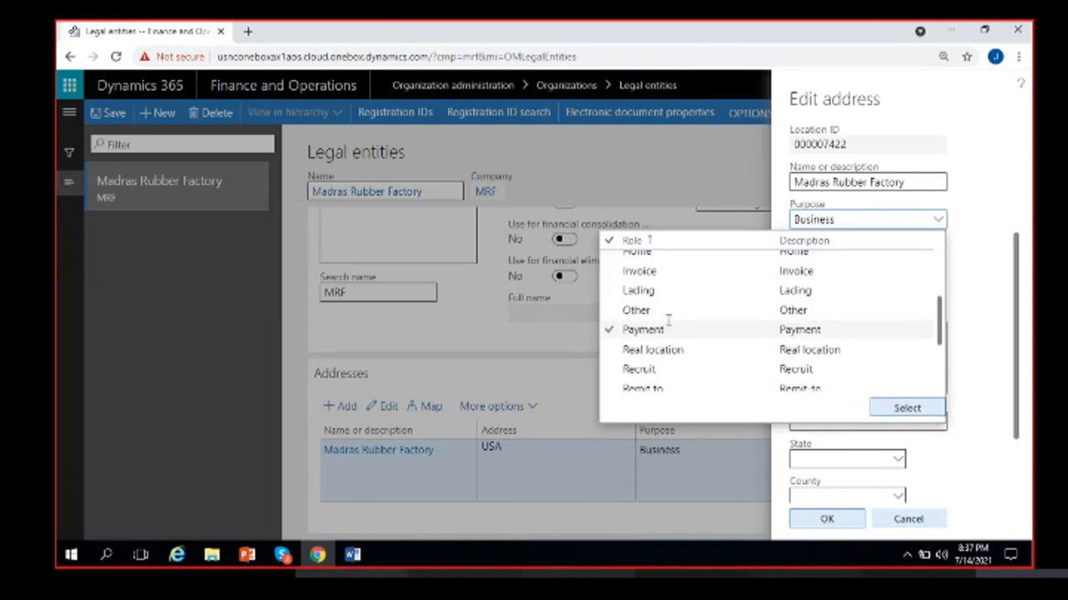
pyautogui.scroll(2, 684, 322)
pyautogui.scroll(-4, 709, 350)
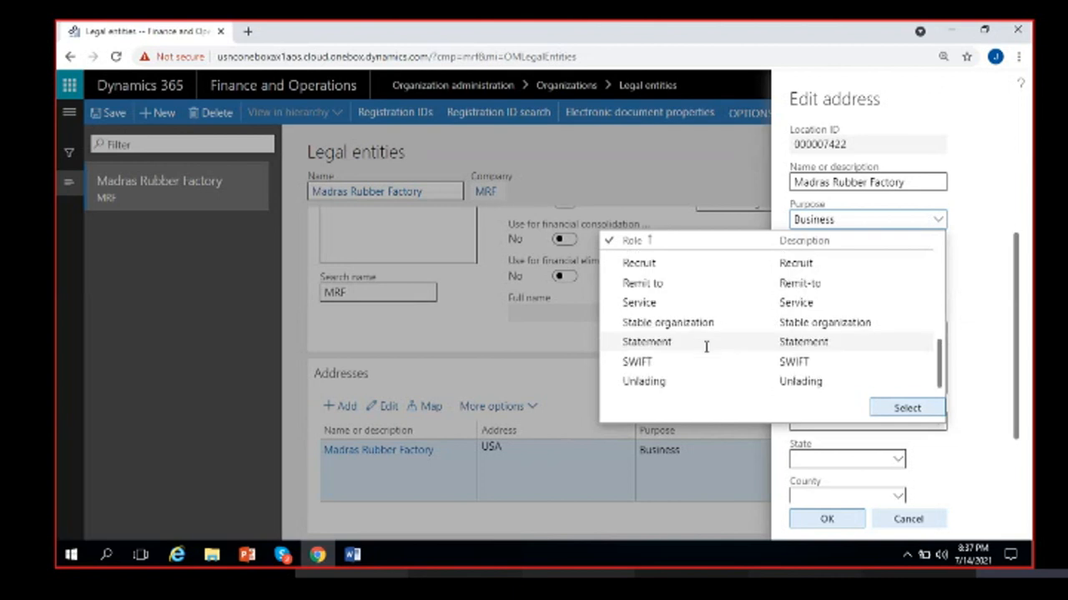
pyautogui.scroll(5, 698, 371)
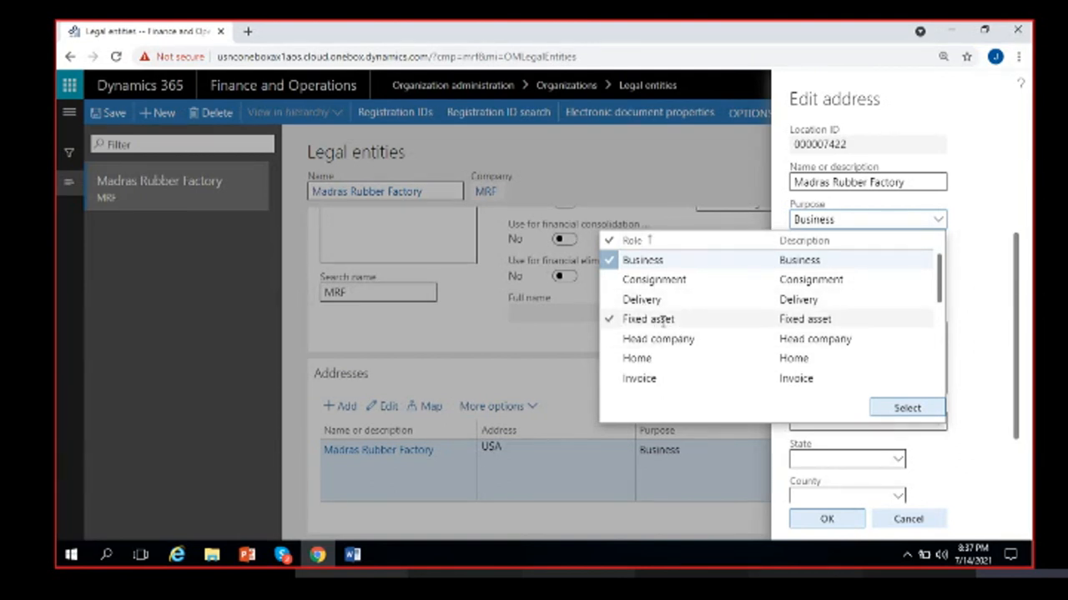
pyautogui.scroll(-2, 663, 321)
pyautogui.click(960, 247)
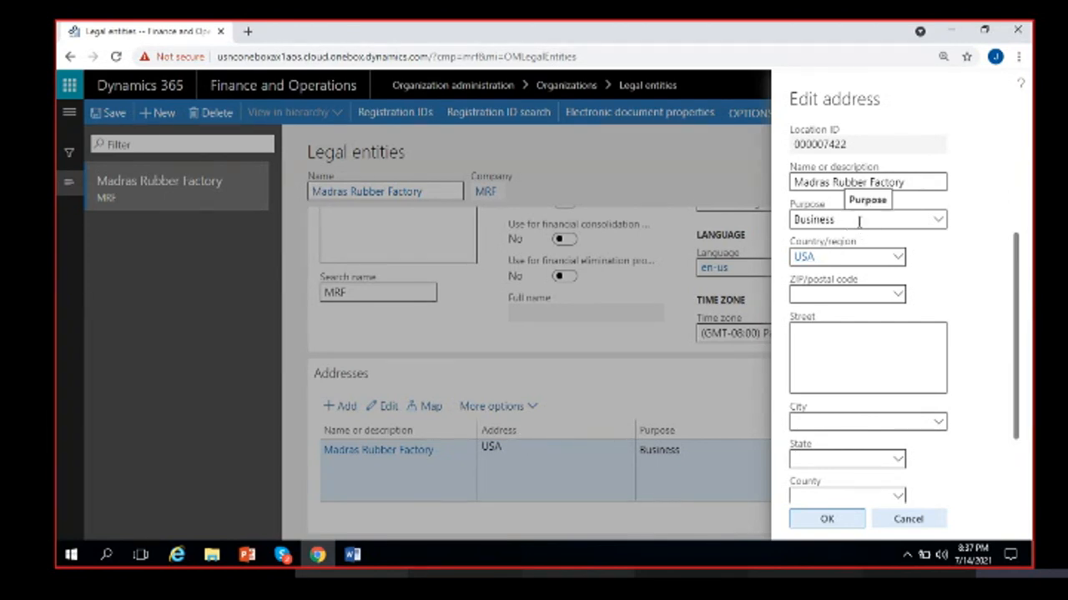
pyautogui.click(833, 257)
pyautogui.click(844, 291)
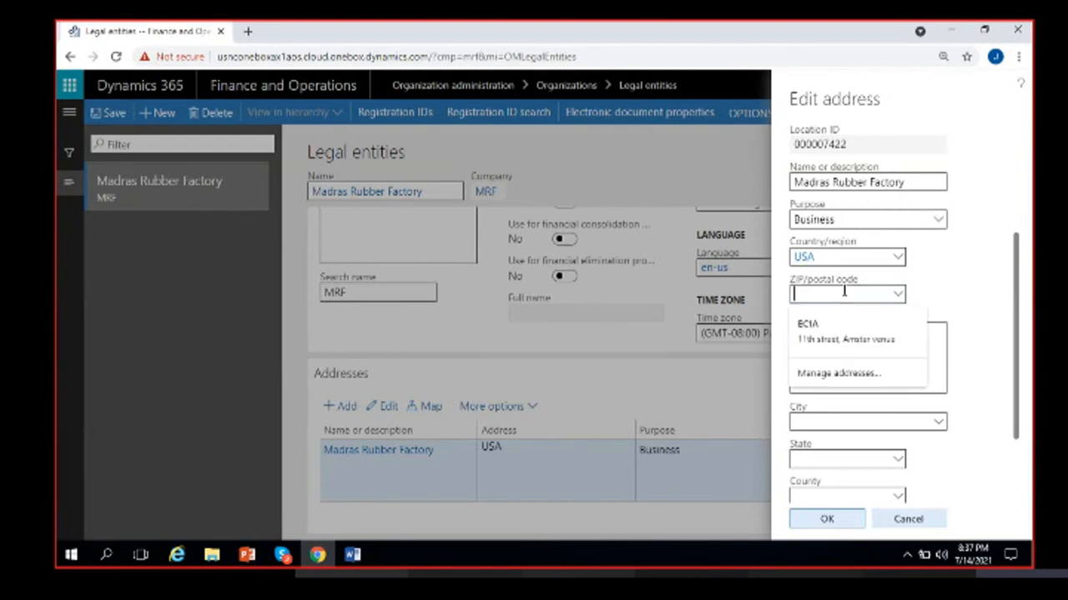
pyautogui.click(941, 276)
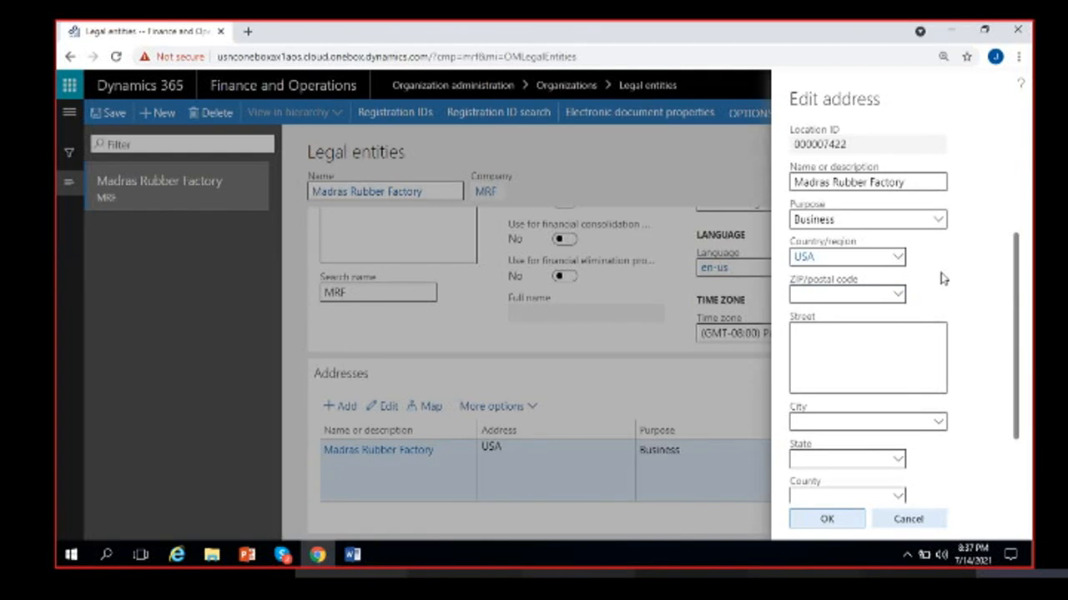
pyautogui.click(845, 331)
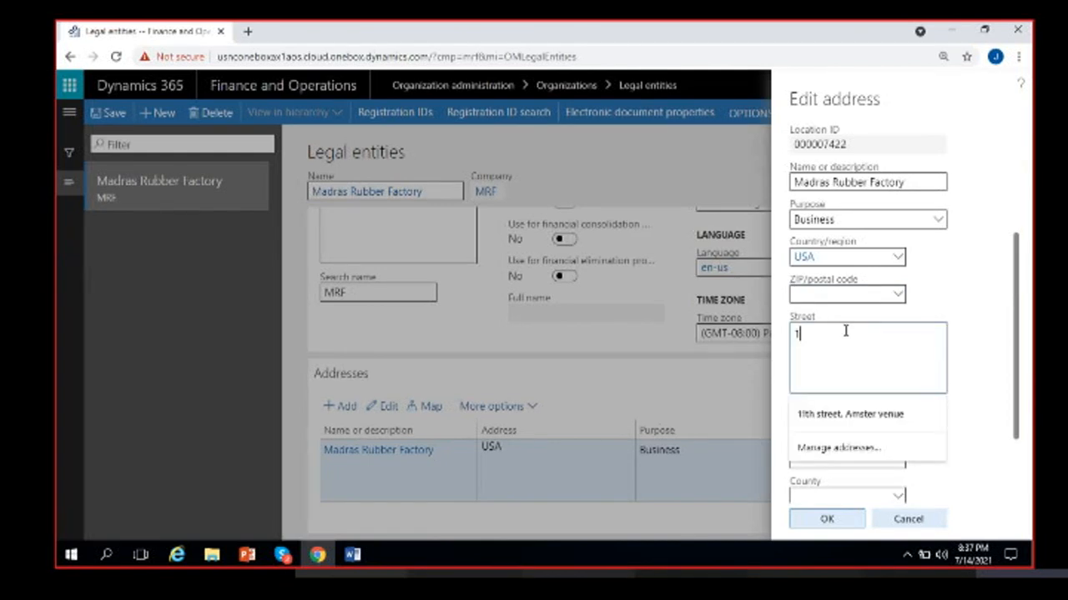
pyautogui.click(982, 356)
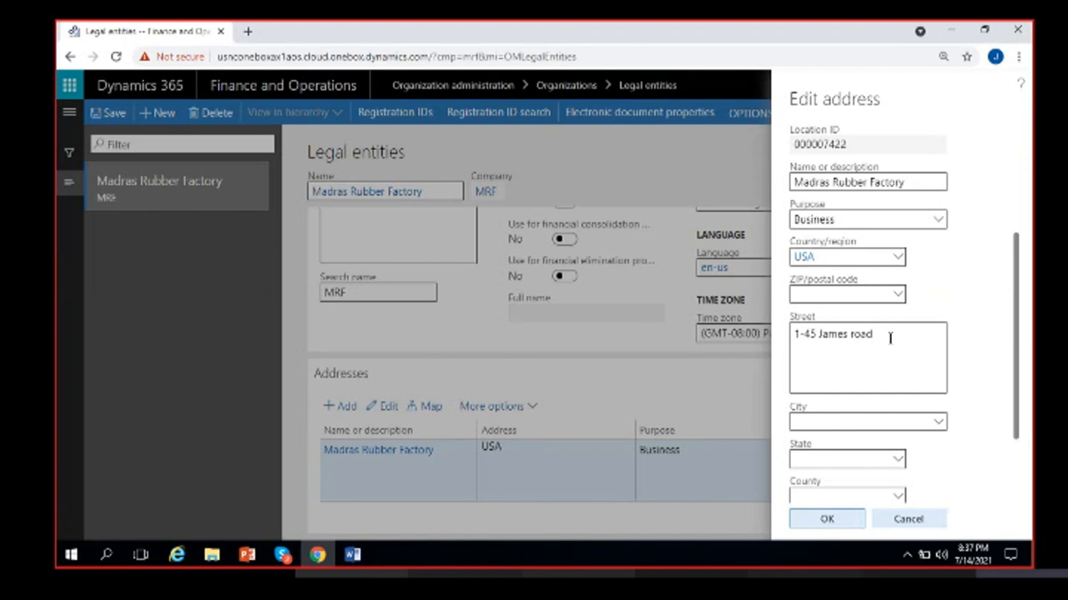
# - Set the city to New York, filling state NY
pyautogui.scroll(-2, 891, 349)
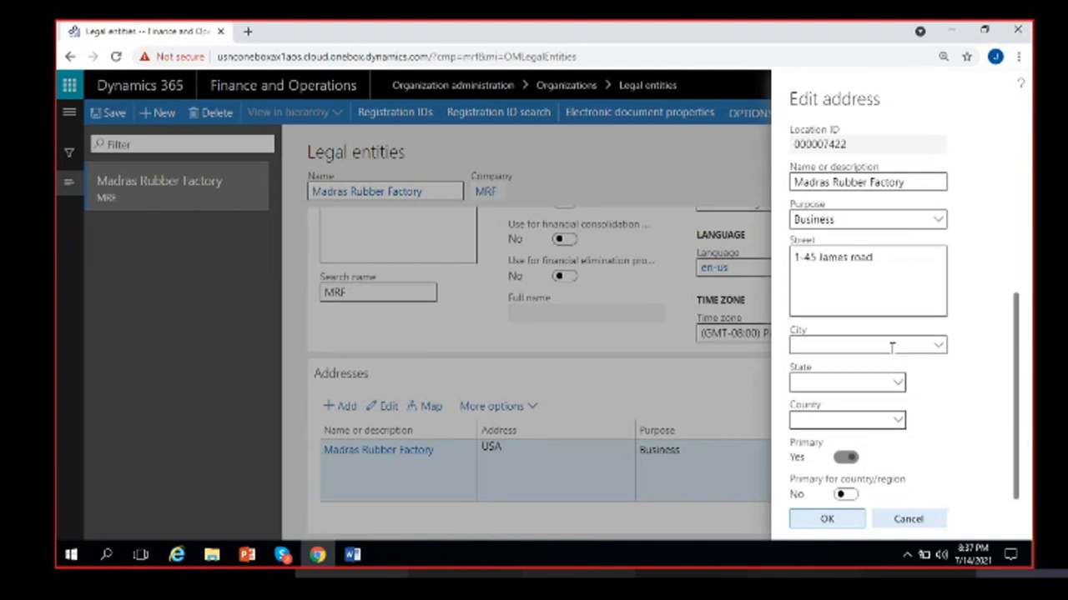
pyautogui.click(917, 347)
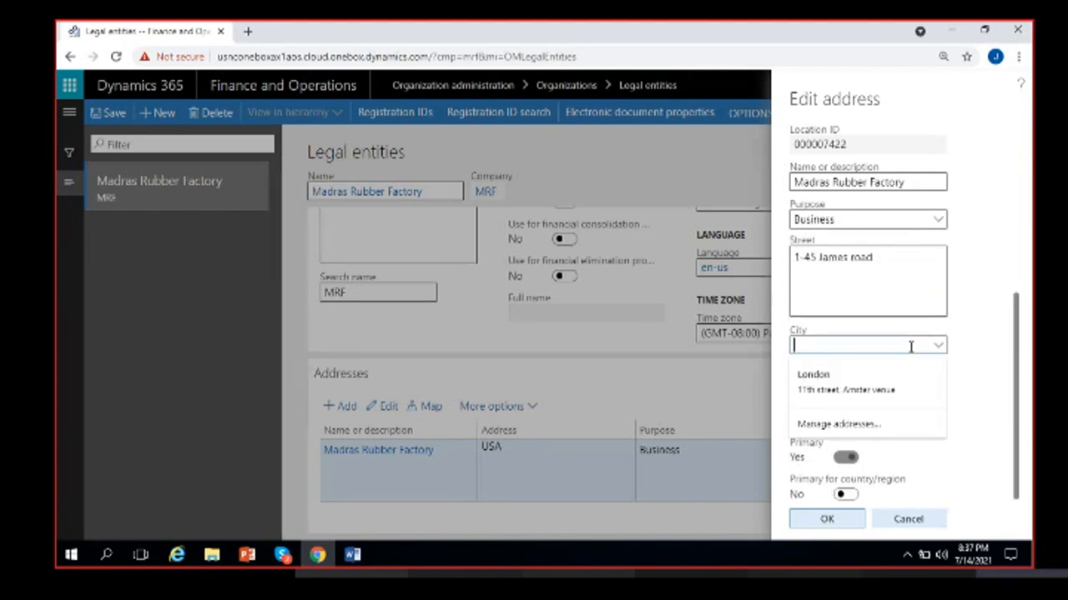
pyautogui.click(936, 349)
pyautogui.click(936, 349)
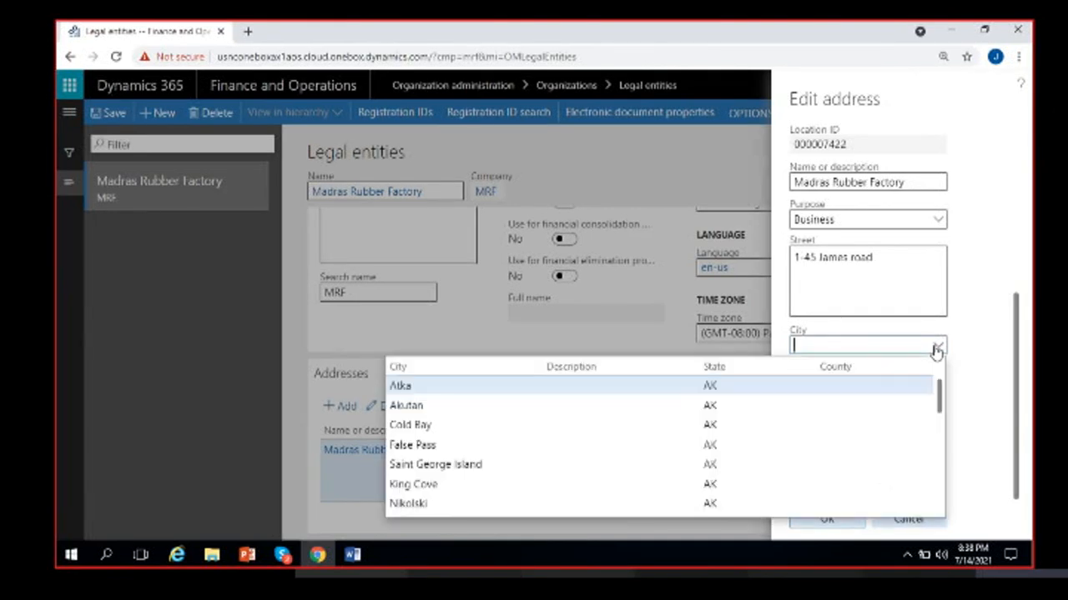
pyautogui.write('m')
pyautogui.write('ew')
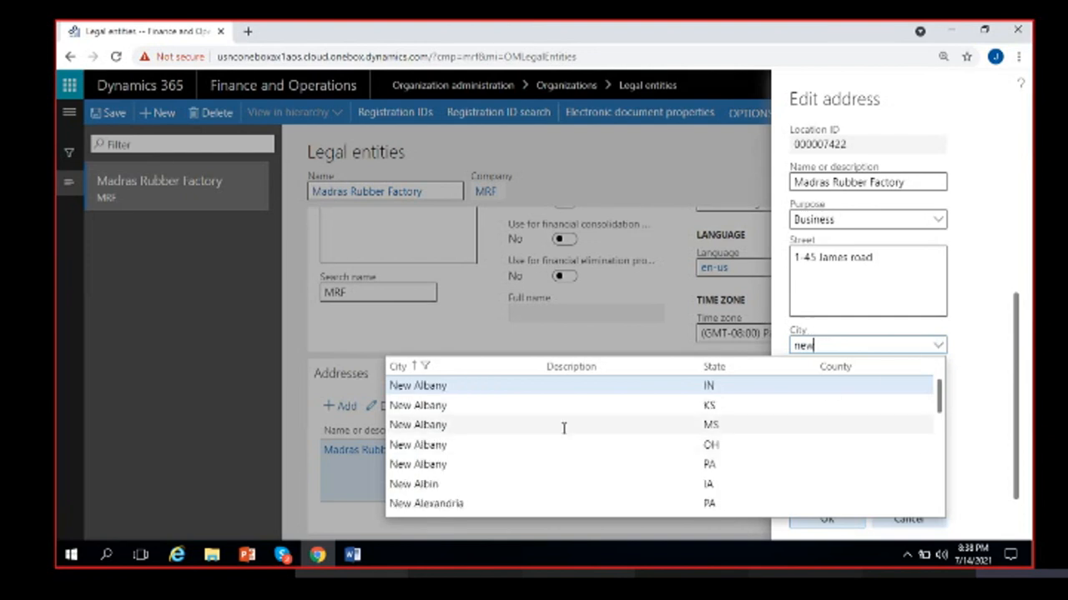
pyautogui.write(' yo')
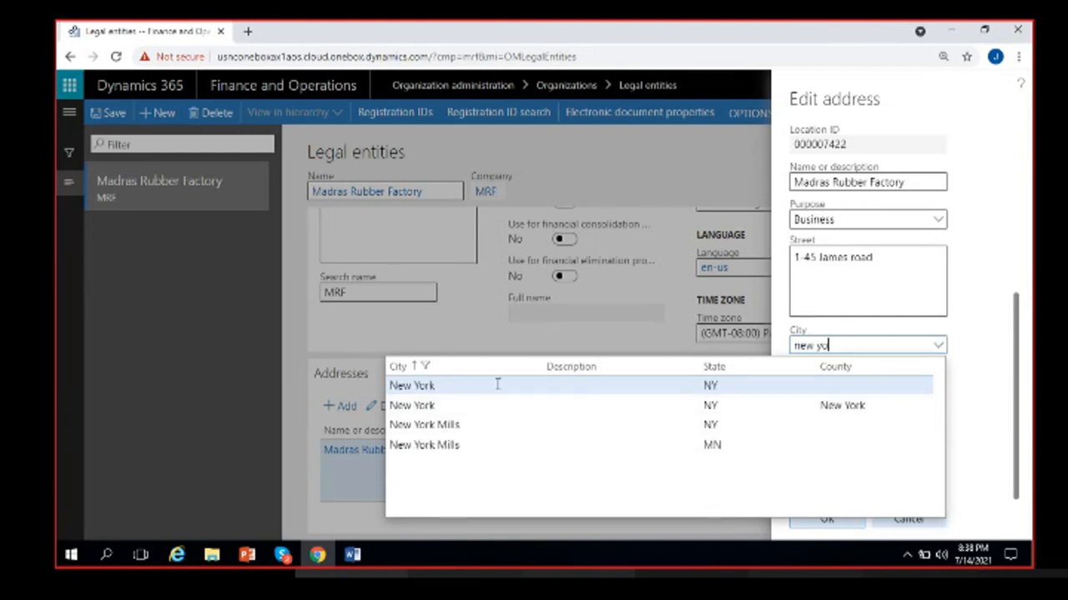
pyautogui.press('Tab')
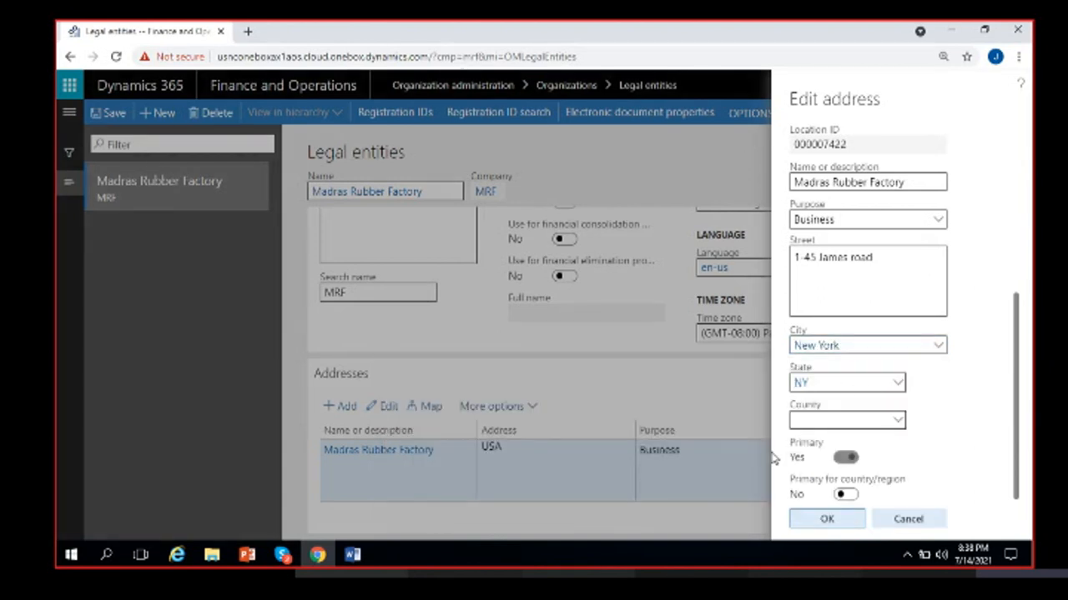
pyautogui.click(898, 421)
pyautogui.click(899, 427)
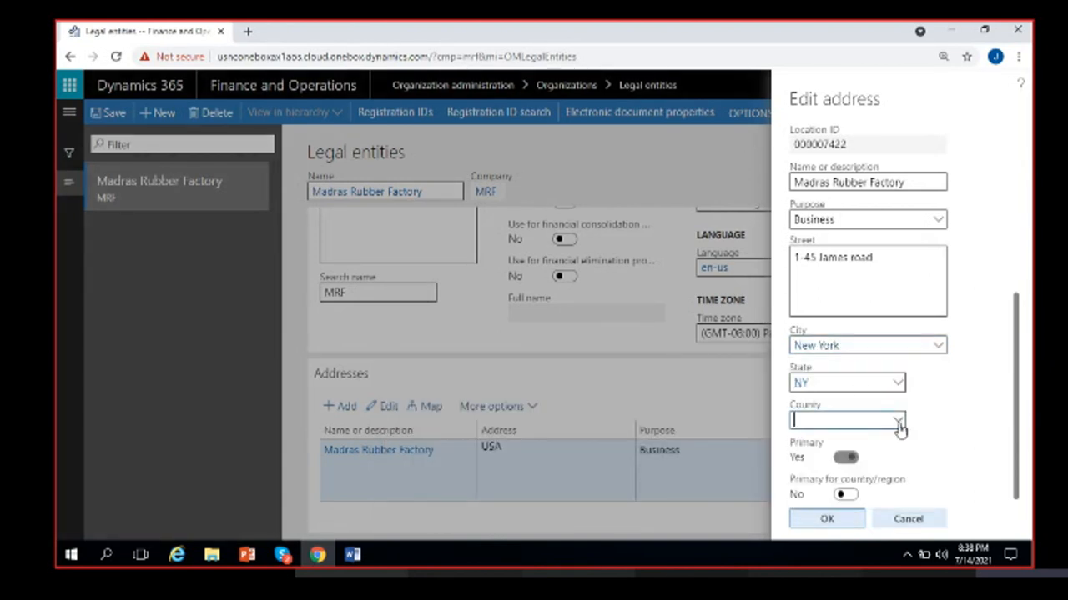
# - Leave County empty, set Primary for country/region to Yes, and confirm the address with OK
pyautogui.click(899, 428)
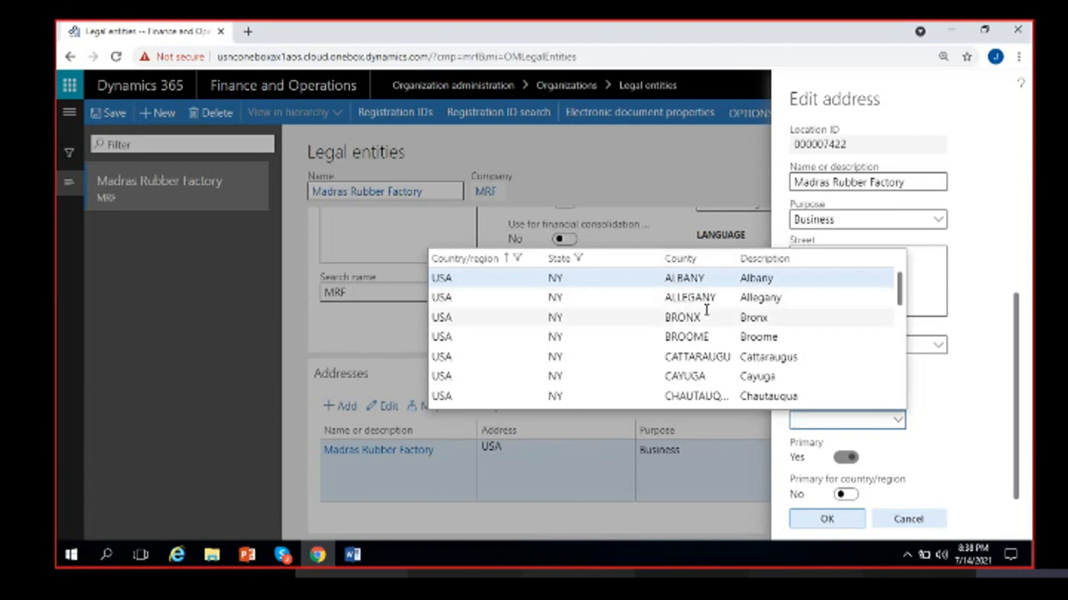
pyautogui.scroll(-4, 755, 309)
pyautogui.scroll(4, 757, 308)
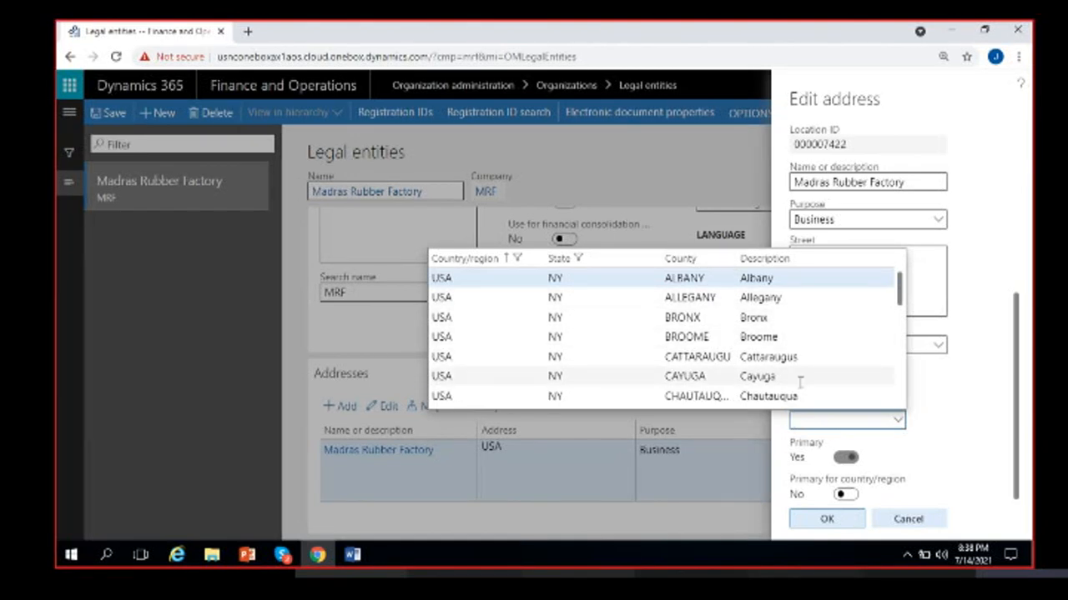
pyautogui.click(936, 400)
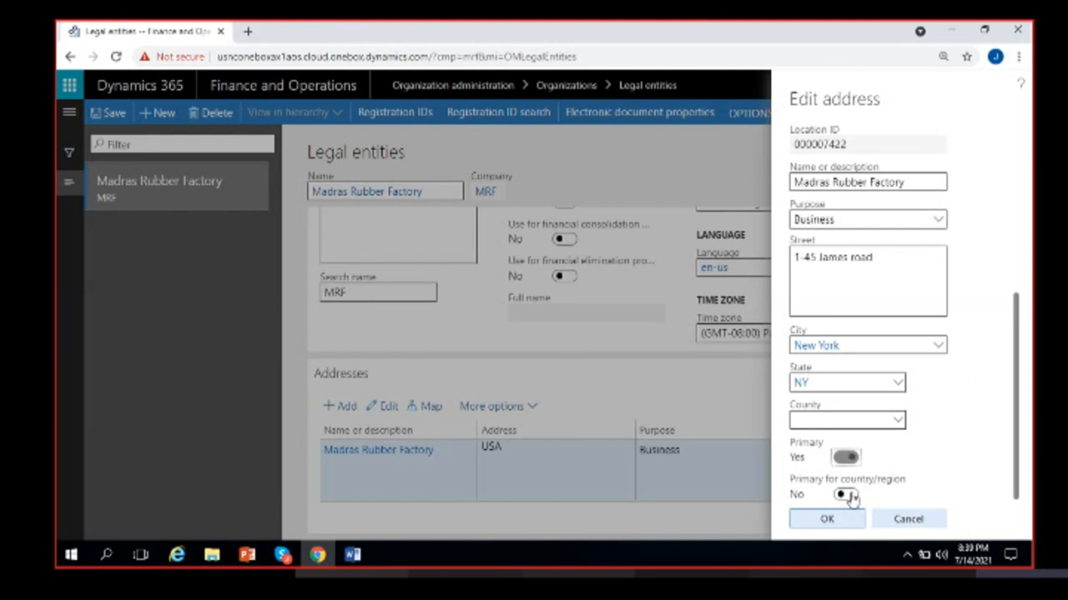
pyautogui.click(842, 494)
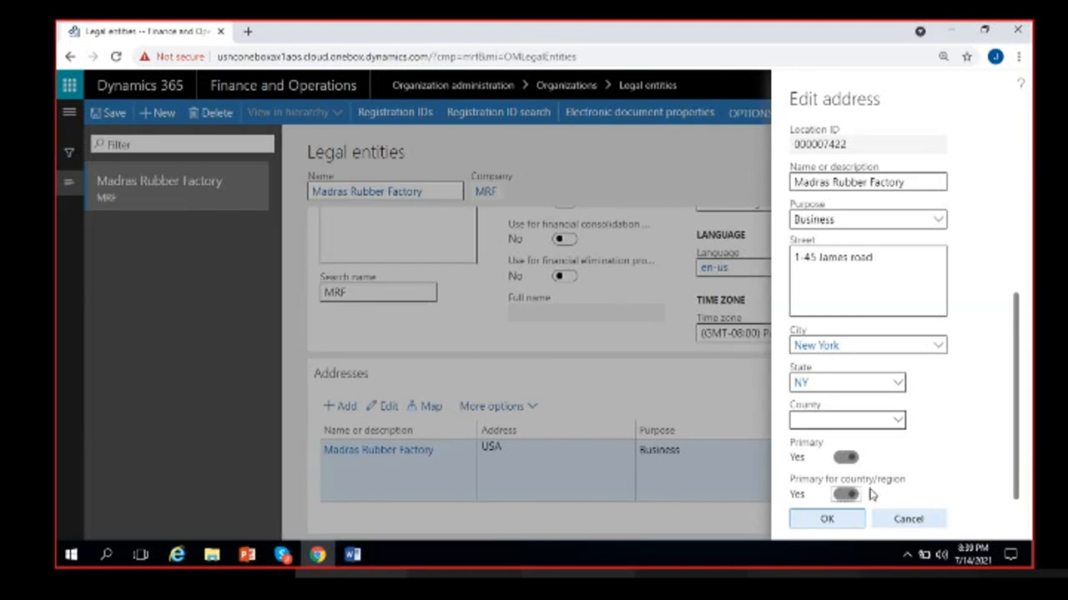
pyautogui.click(827, 520)
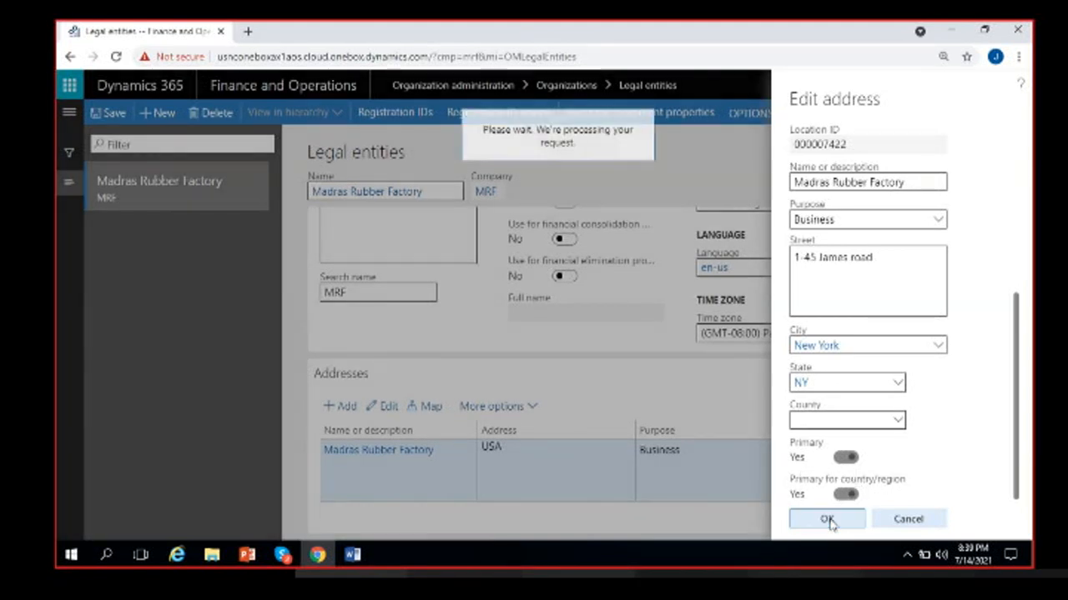
pyautogui.scroll(-1, 501, 509)
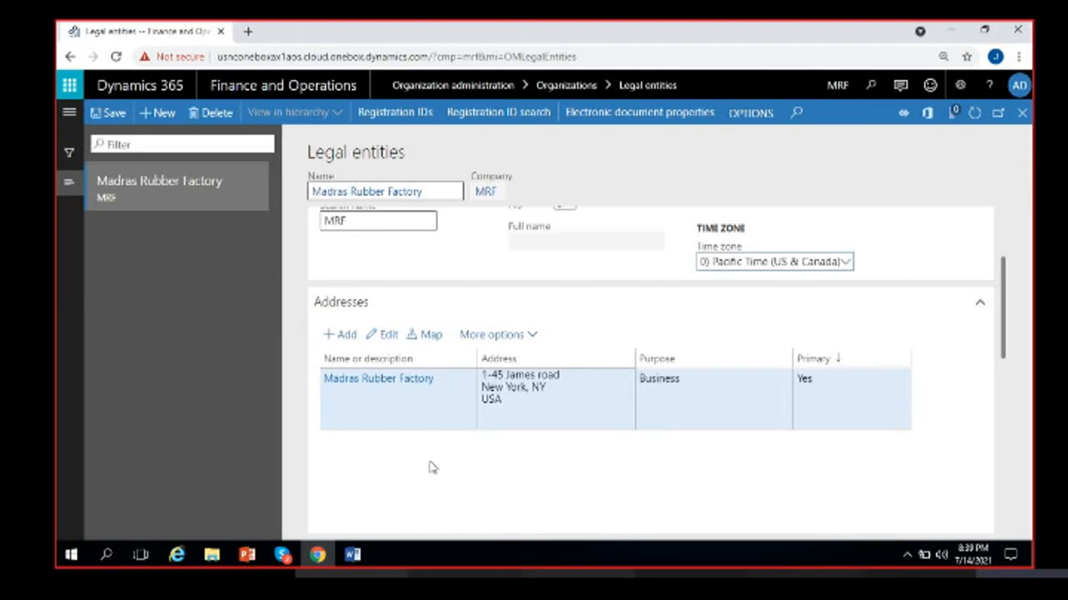
pyautogui.click(667, 398)
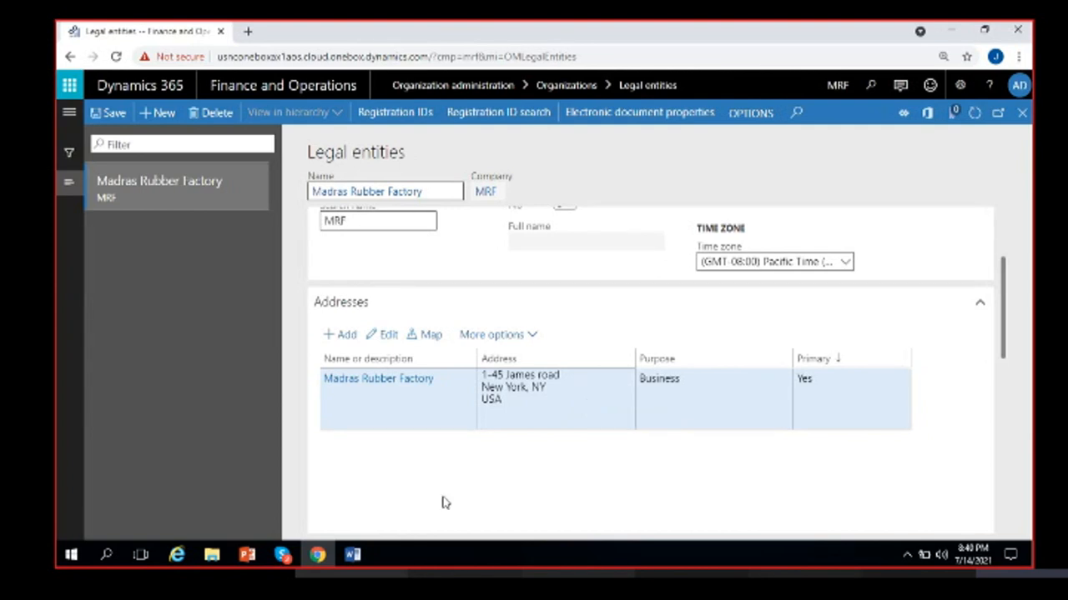
pyautogui.click(344, 338)
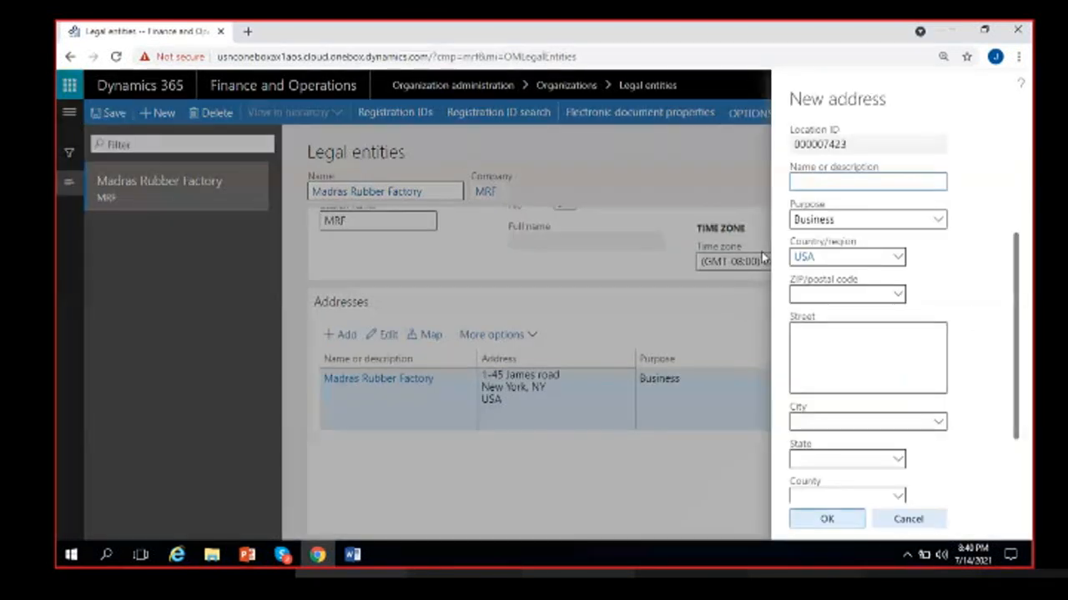
# - Name the new address 'Warehouse-1 - MRF' and set its purpose to Delivery
pyautogui.write('Wares/')
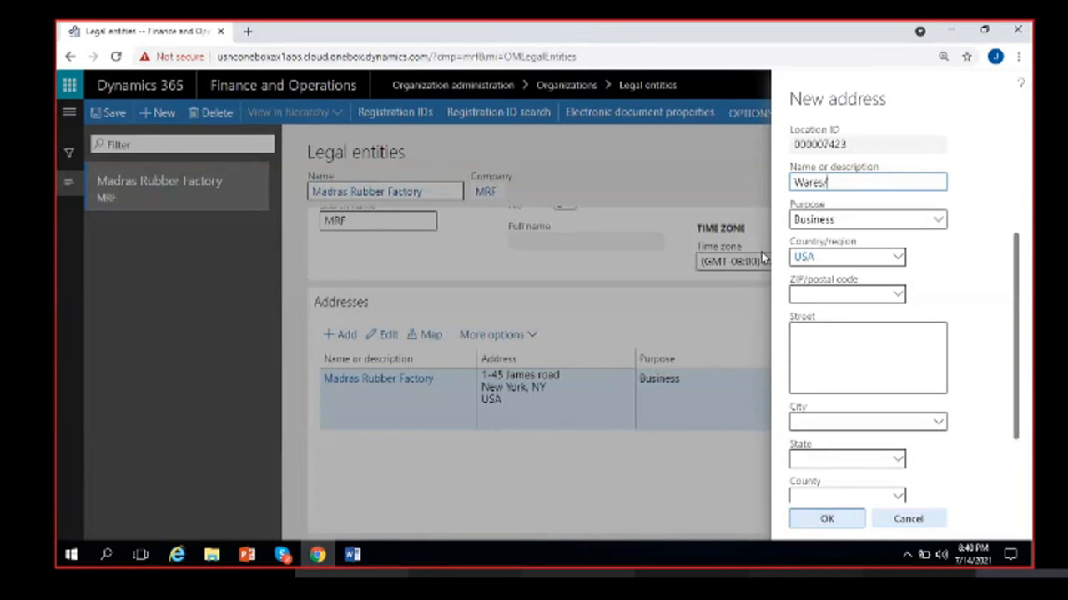
pyautogui.press('BackSpace')
pyautogui.press('BackSpace')
pyautogui.write('house-1 - MRF')
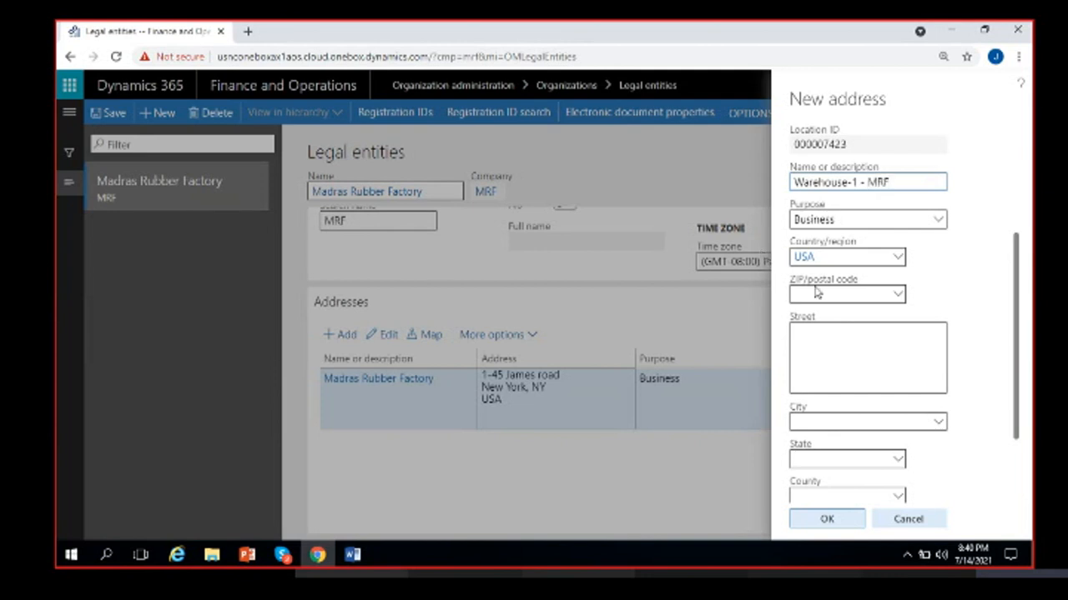
pyautogui.click(939, 221)
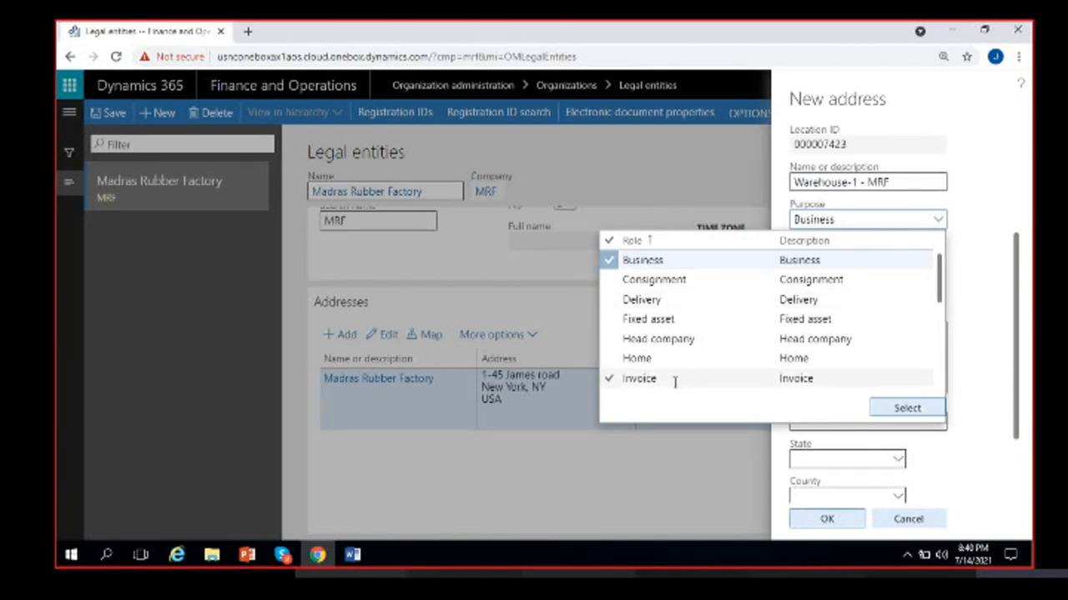
pyautogui.click(675, 301)
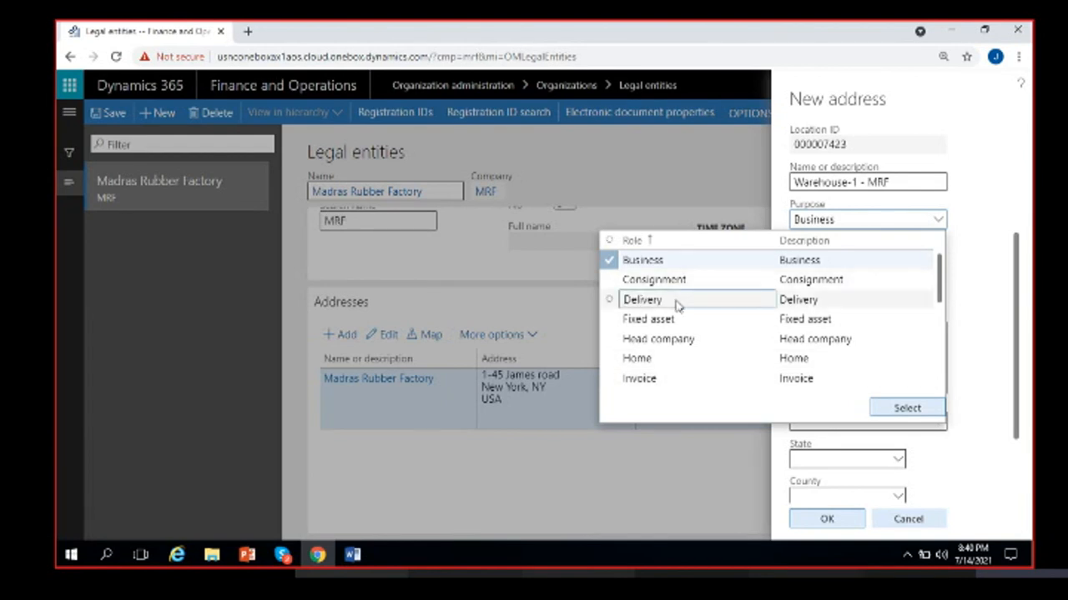
pyautogui.click(900, 408)
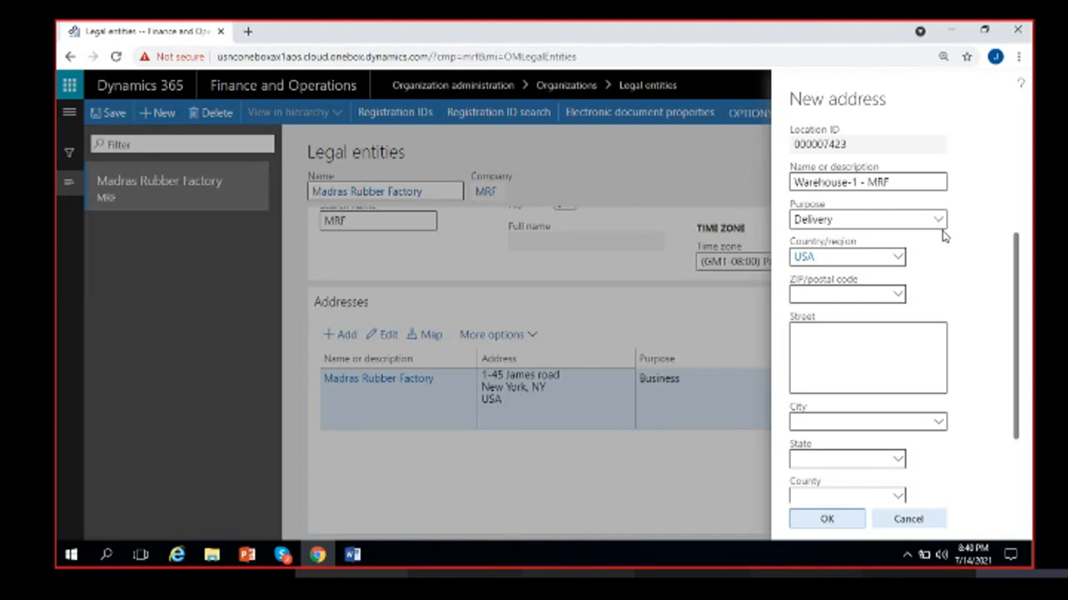
# - Set the warehouse address street to Lane 45
pyautogui.click(848, 342)
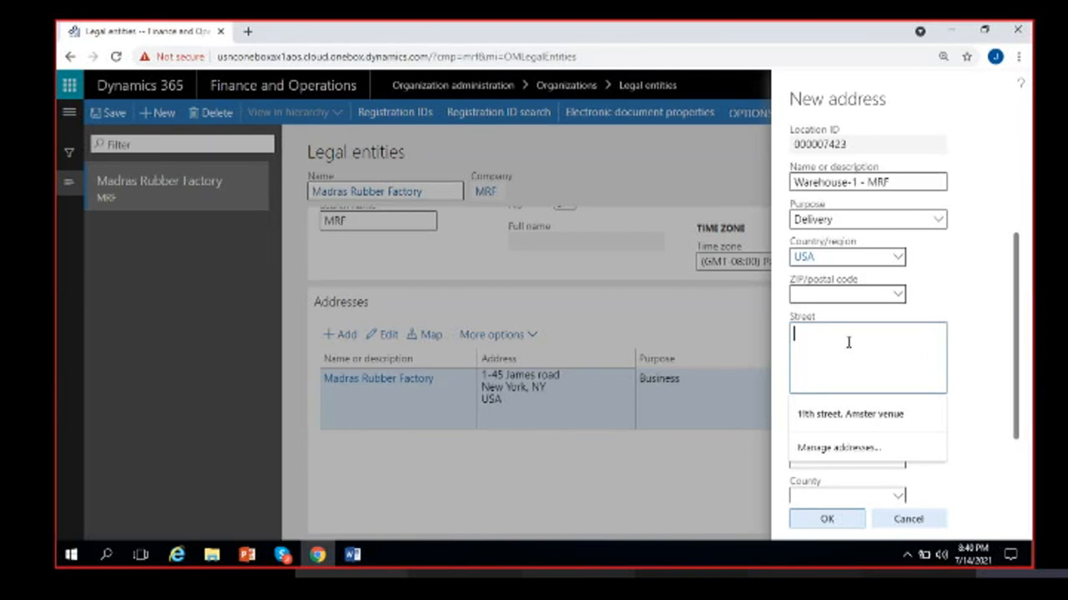
pyautogui.press('BackSpace')
pyautogui.press('BackSpace')
pyautogui.write('Lane ')
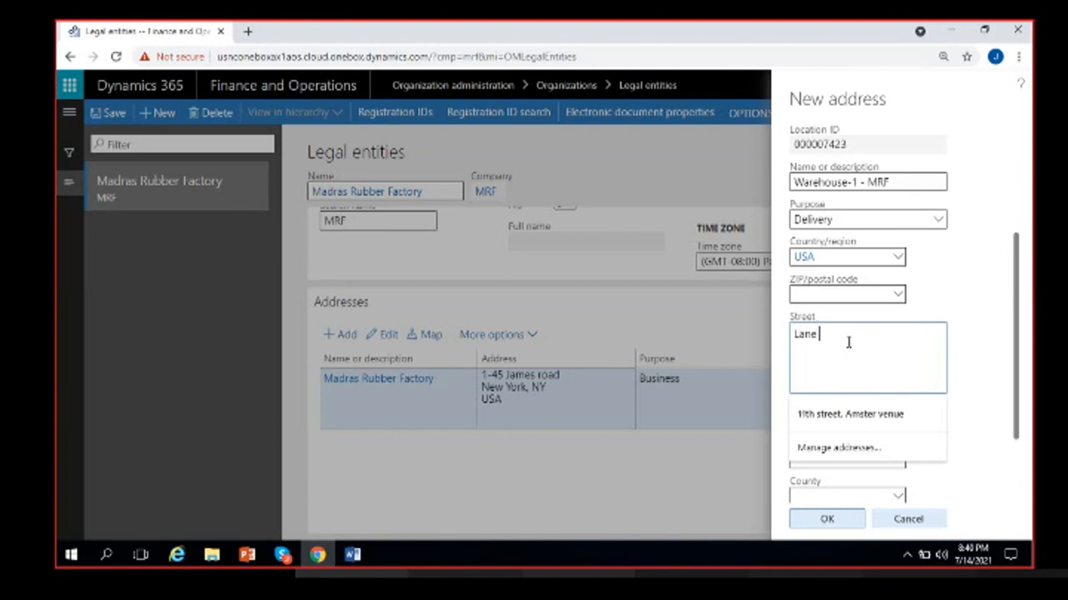
pyautogui.write('45,')
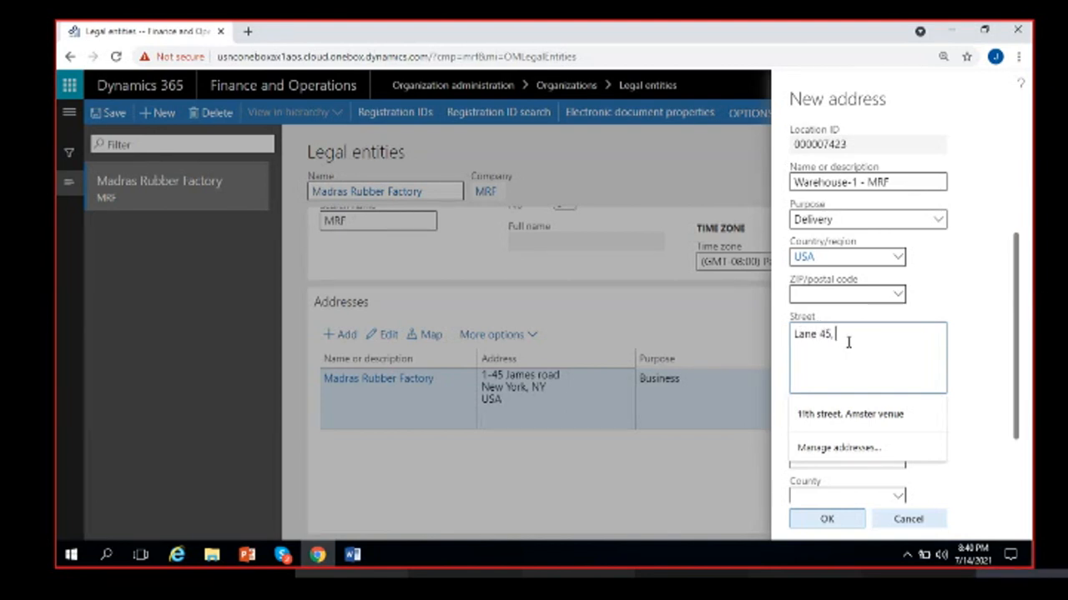
pyautogui.click(982, 357)
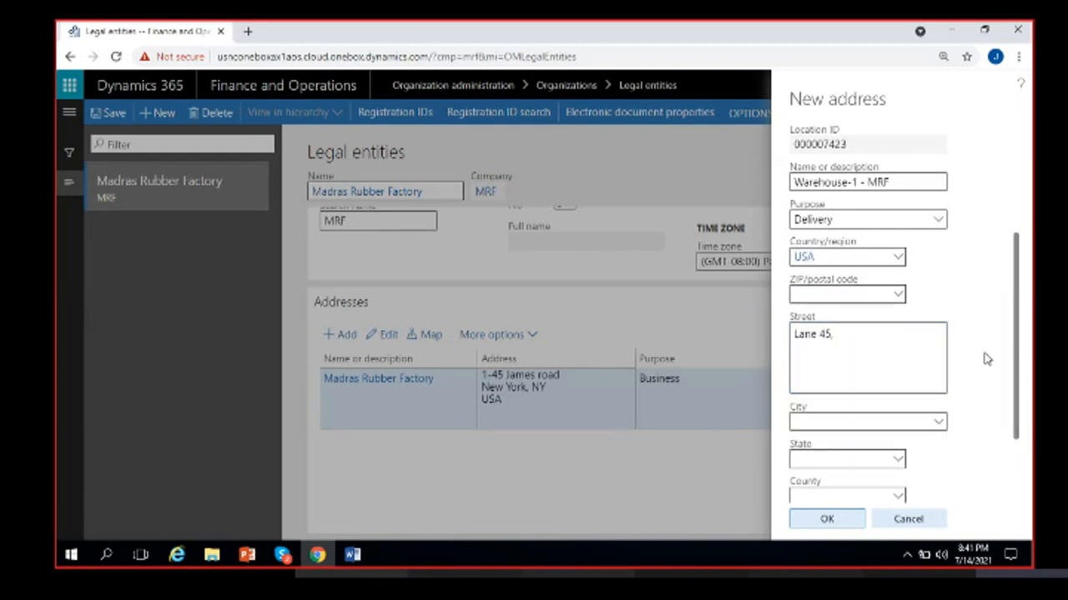
pyautogui.scroll(-2, 978, 361)
# - Set the city to New Johnsonville, TN, and save the Warehouse-1 - MRF address
pyautogui.click(817, 339)
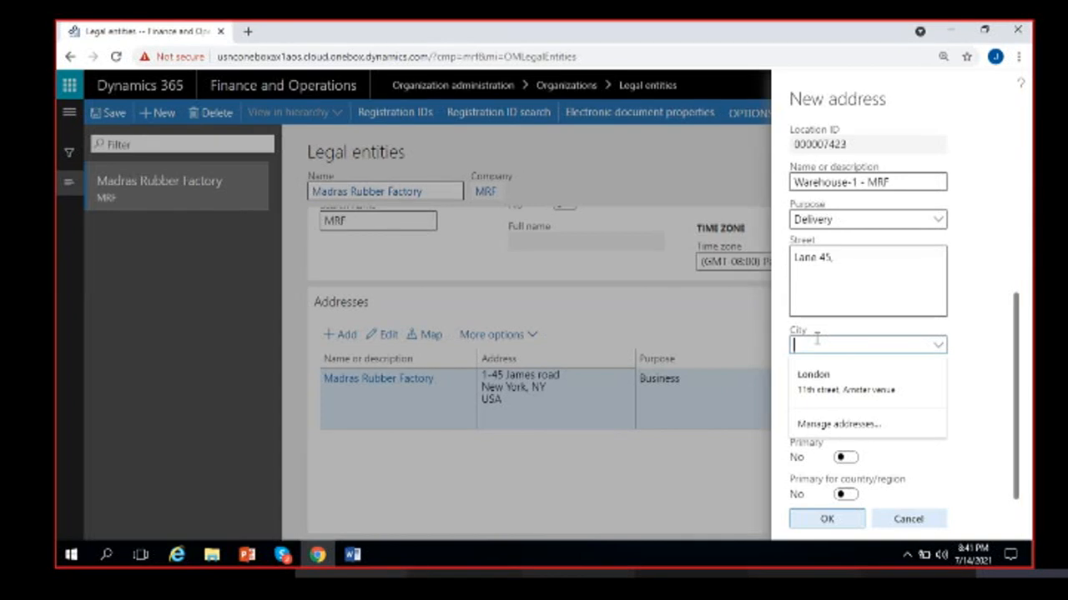
pyautogui.write('new')
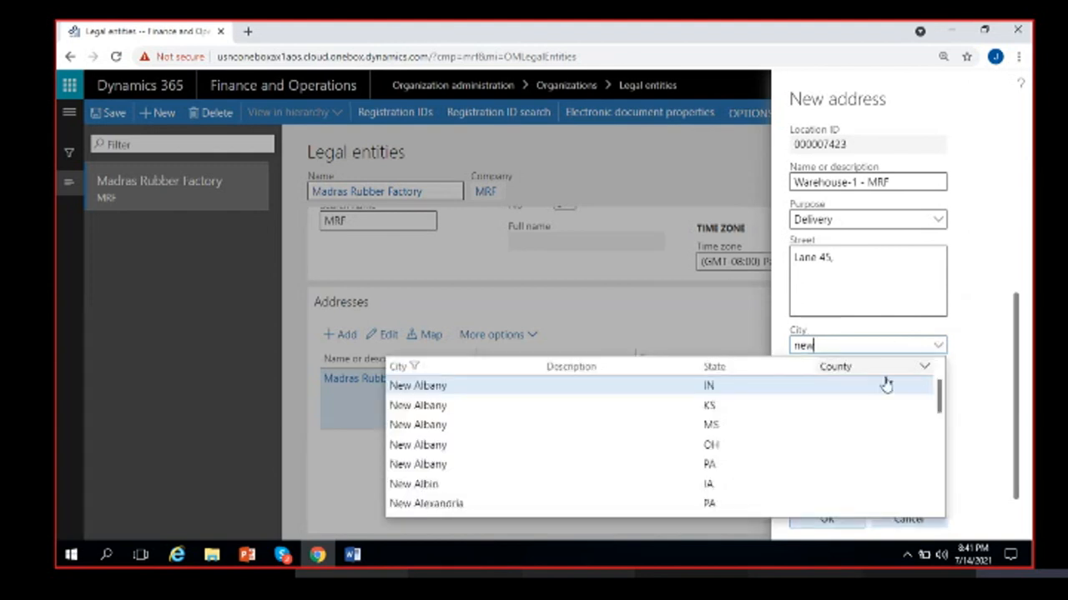
pyautogui.scroll(-5, 589, 421)
pyautogui.write('j')
pyautogui.click(463, 389)
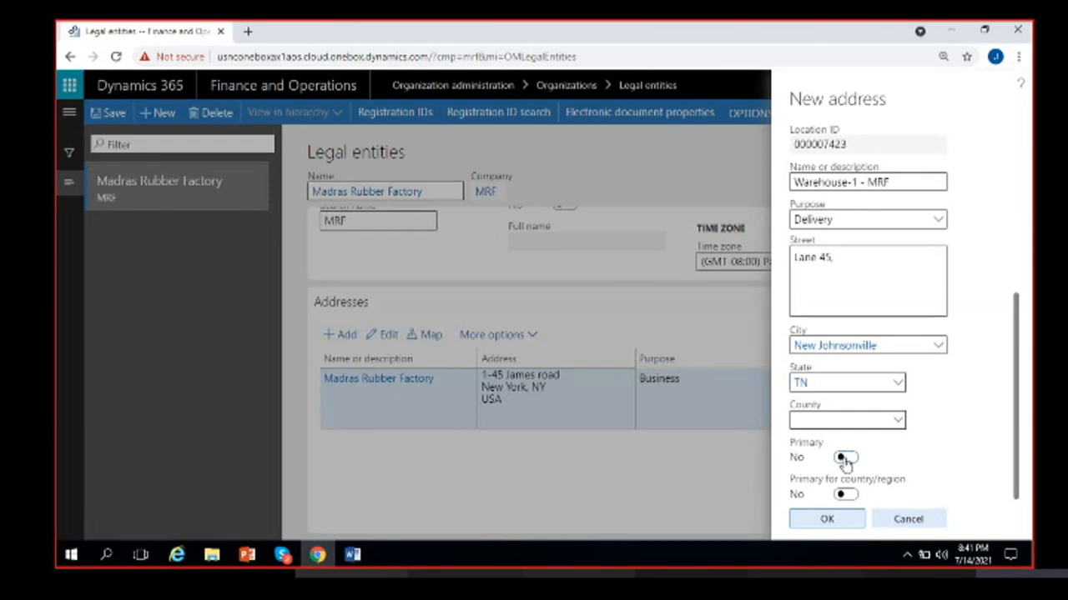
pyautogui.click(811, 523)
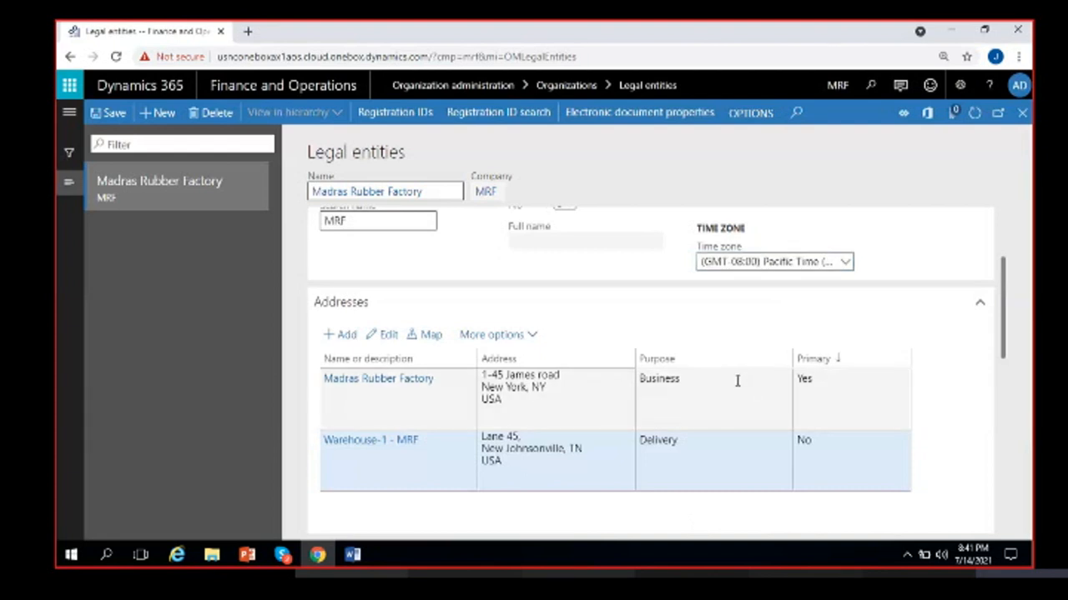
pyautogui.click(724, 403)
pyautogui.click(707, 461)
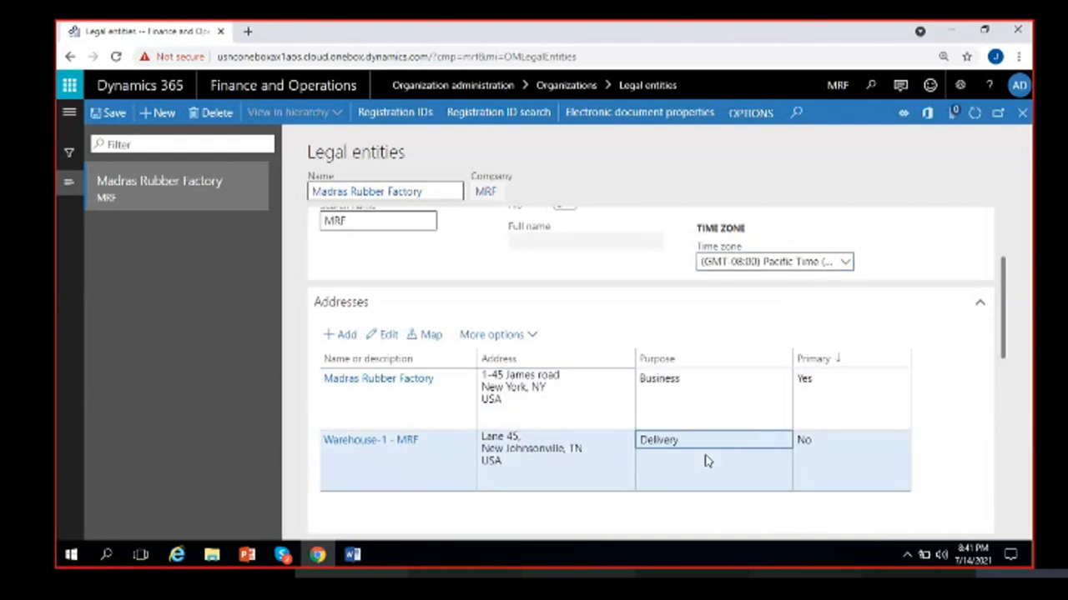
pyautogui.click(828, 382)
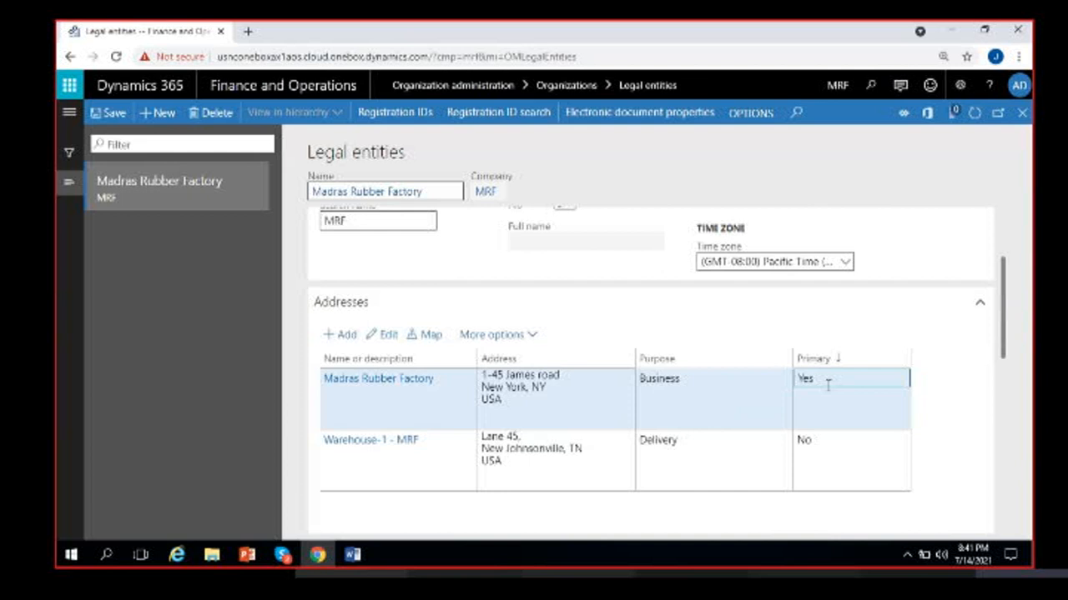
pyautogui.click(830, 447)
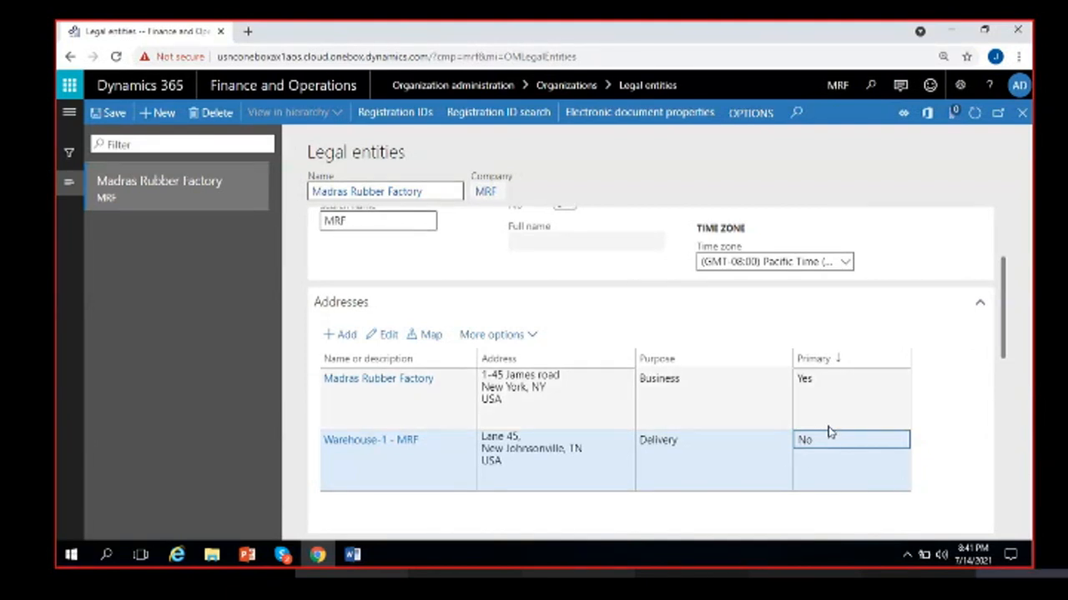
pyautogui.click(831, 457)
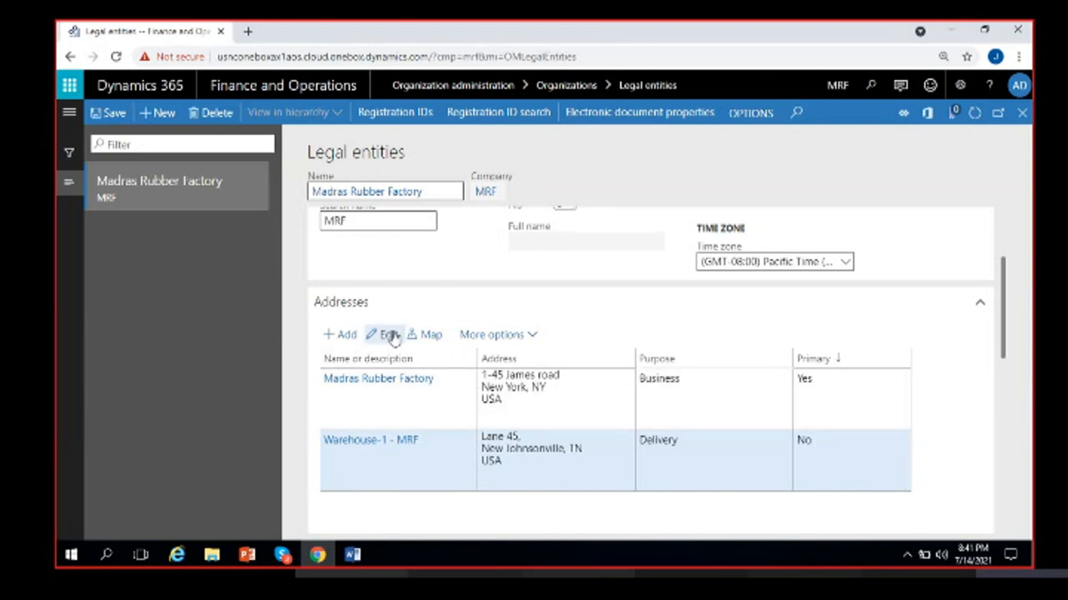
pyautogui.doubleClick(877, 455)
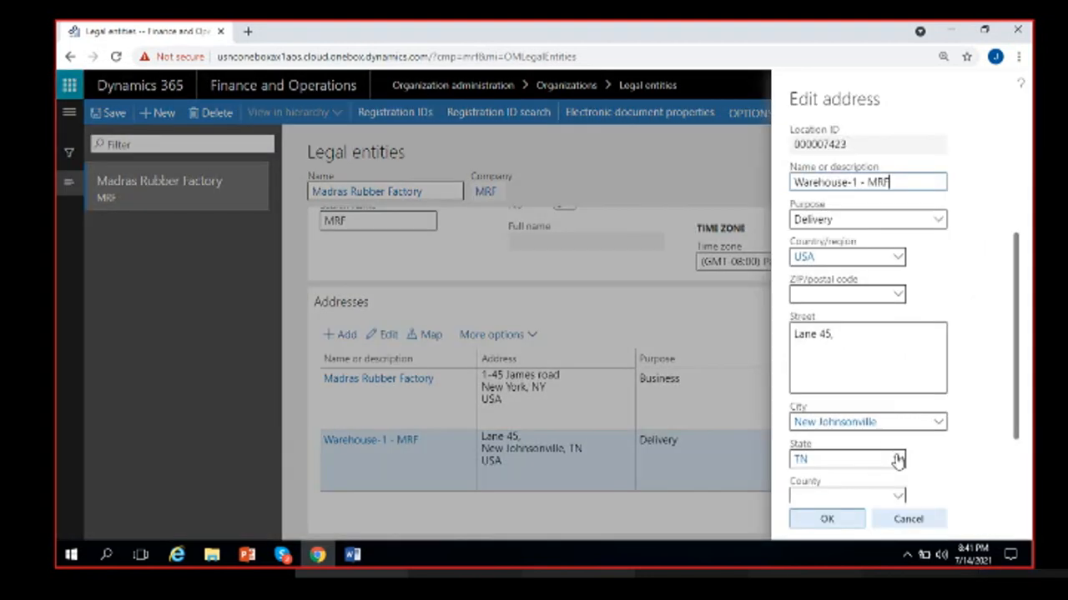
pyautogui.click(844, 458)
pyautogui.click(827, 518)
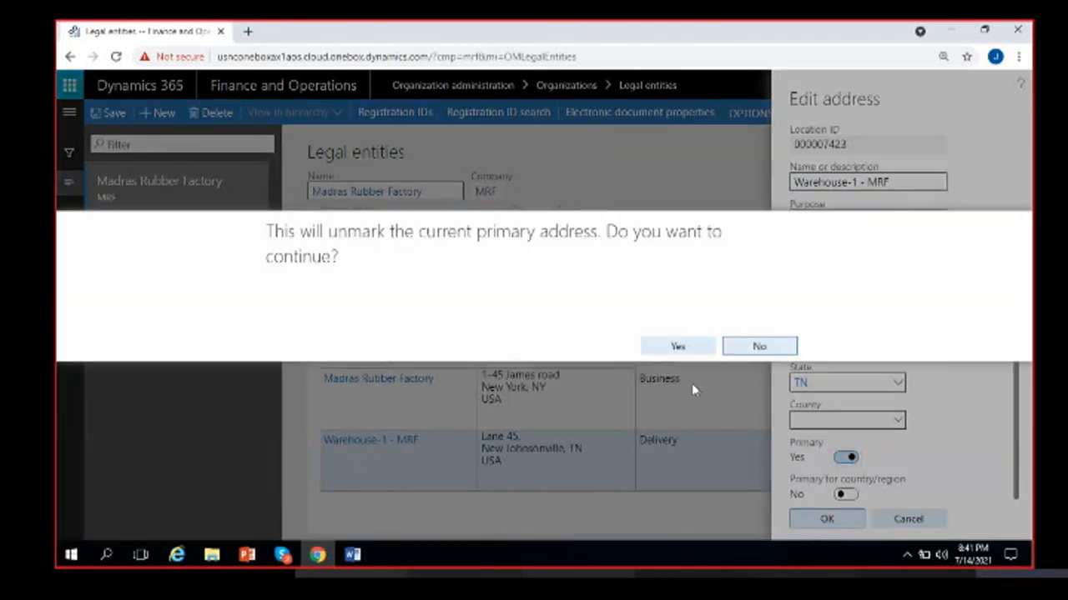
pyautogui.click(682, 345)
pyautogui.click(827, 518)
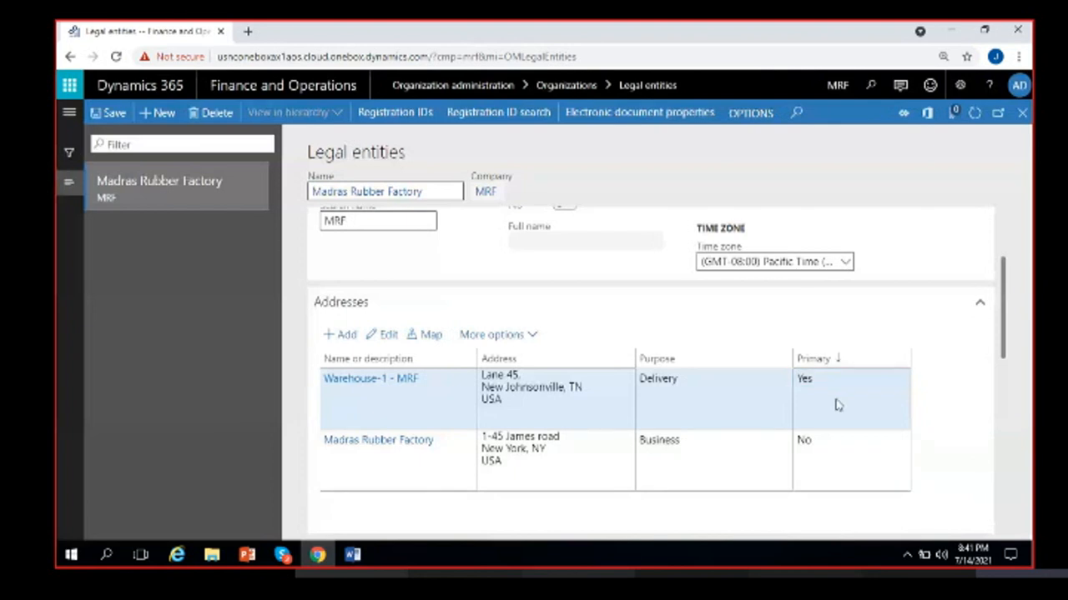
pyautogui.click(644, 379)
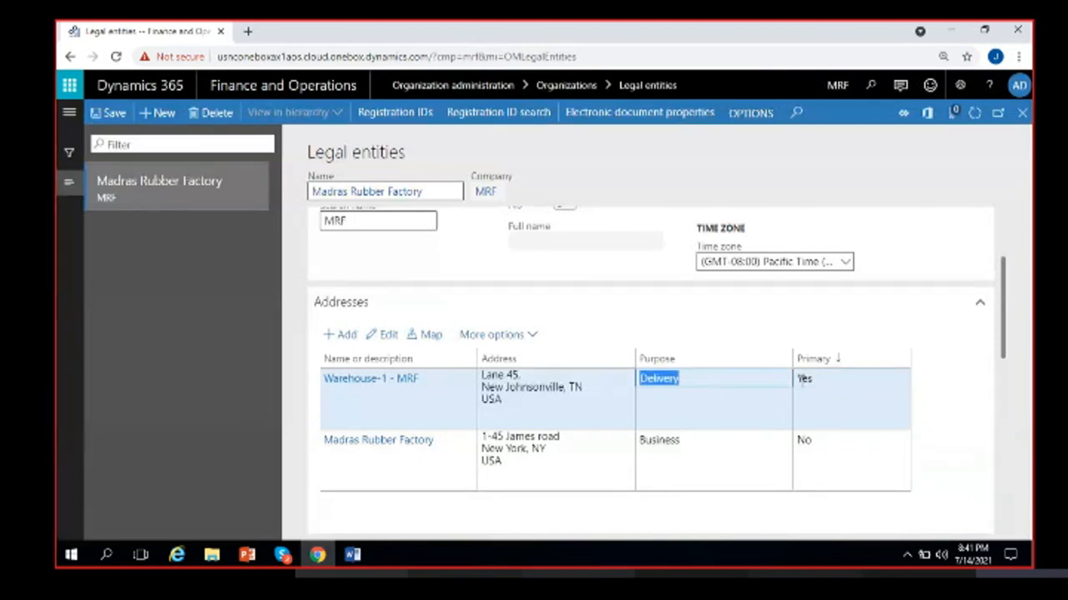
pyautogui.click(639, 441)
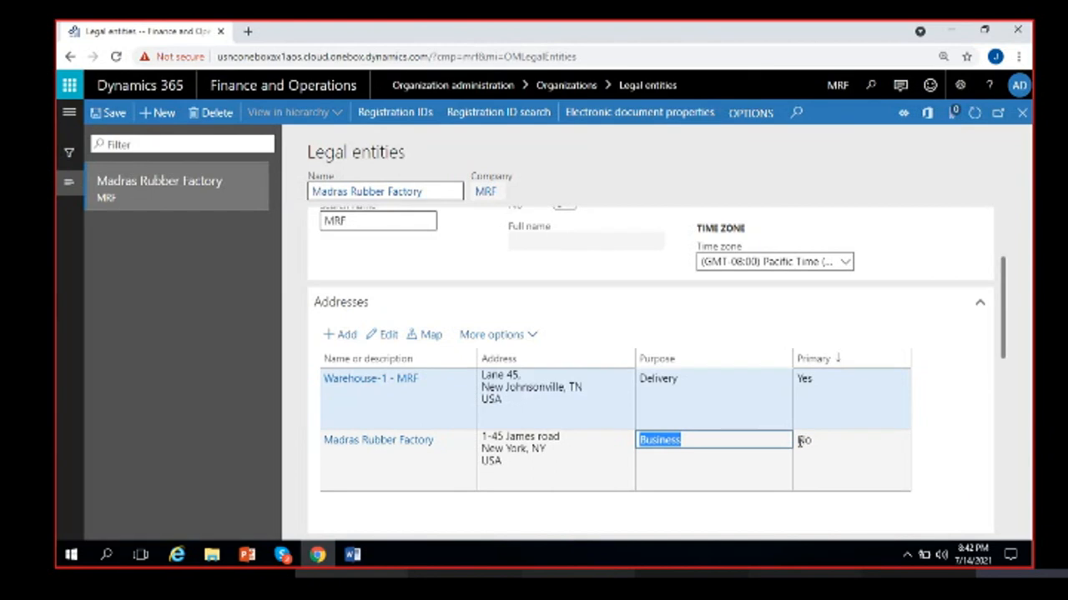
pyautogui.click(799, 442)
pyautogui.click(705, 462)
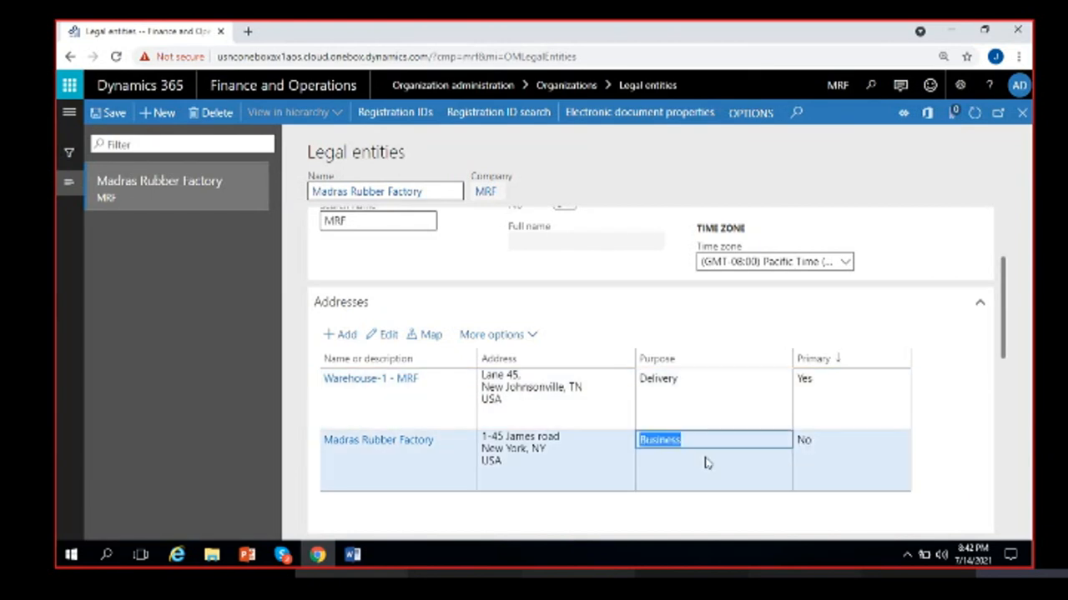
pyautogui.click(388, 335)
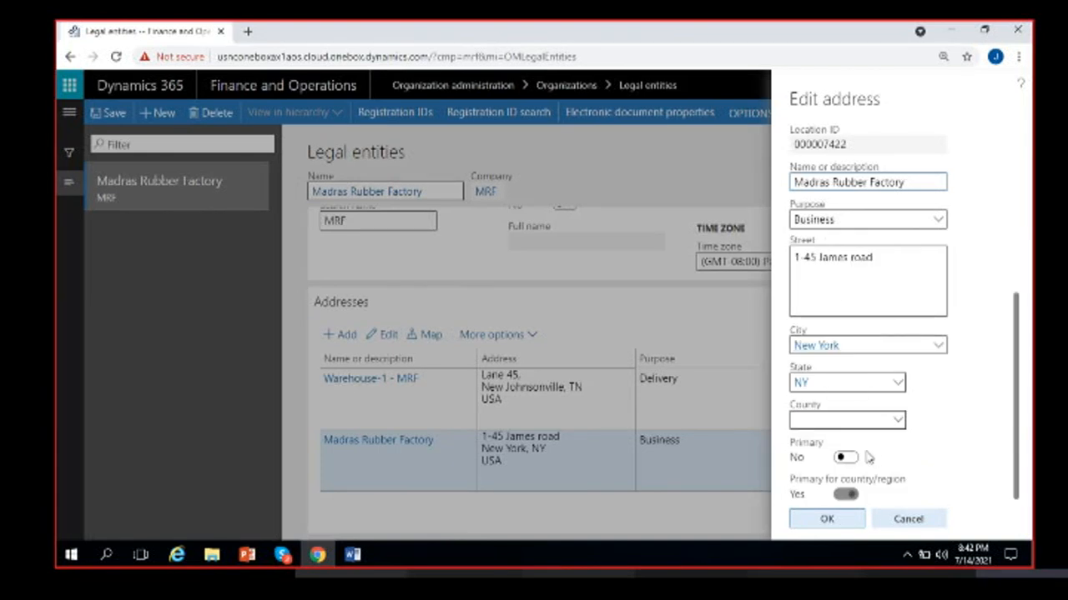
pyautogui.click(845, 457)
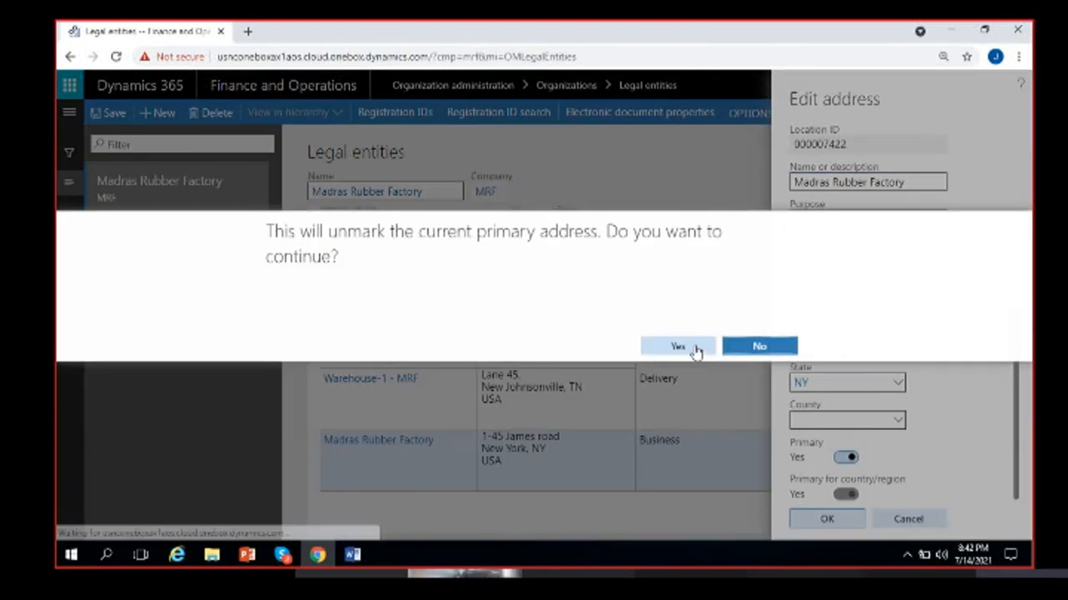
pyautogui.click(694, 347)
pyautogui.click(827, 521)
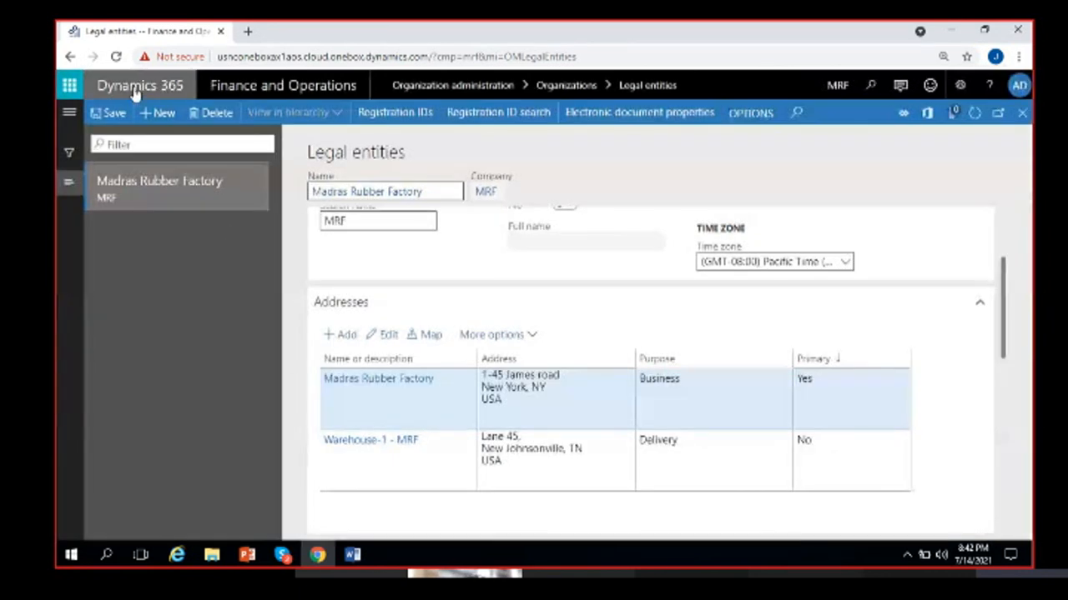
pyautogui.click(107, 112)
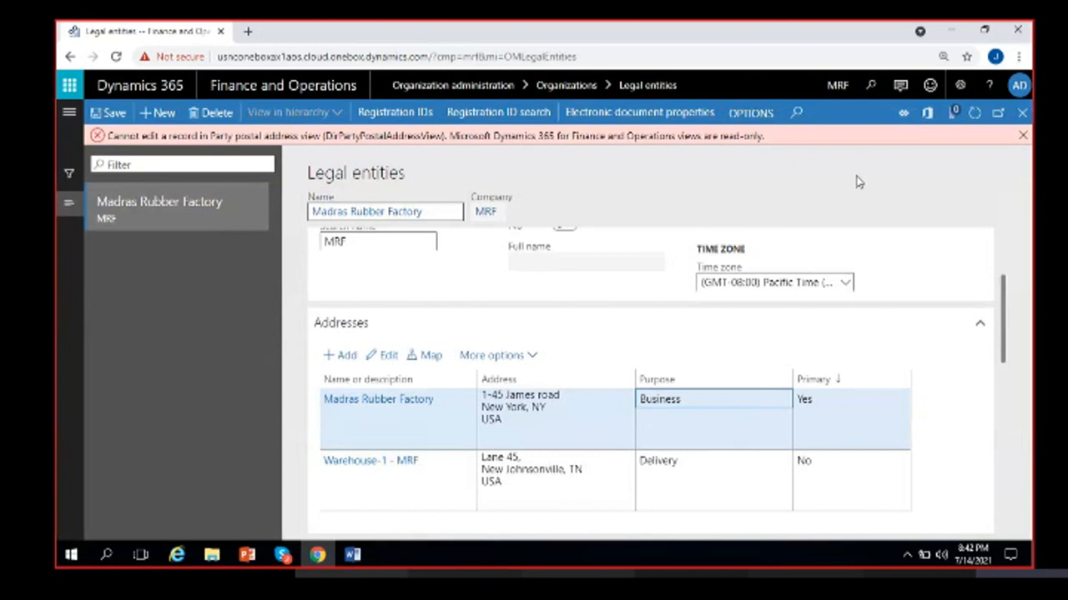
pyautogui.click(1023, 135)
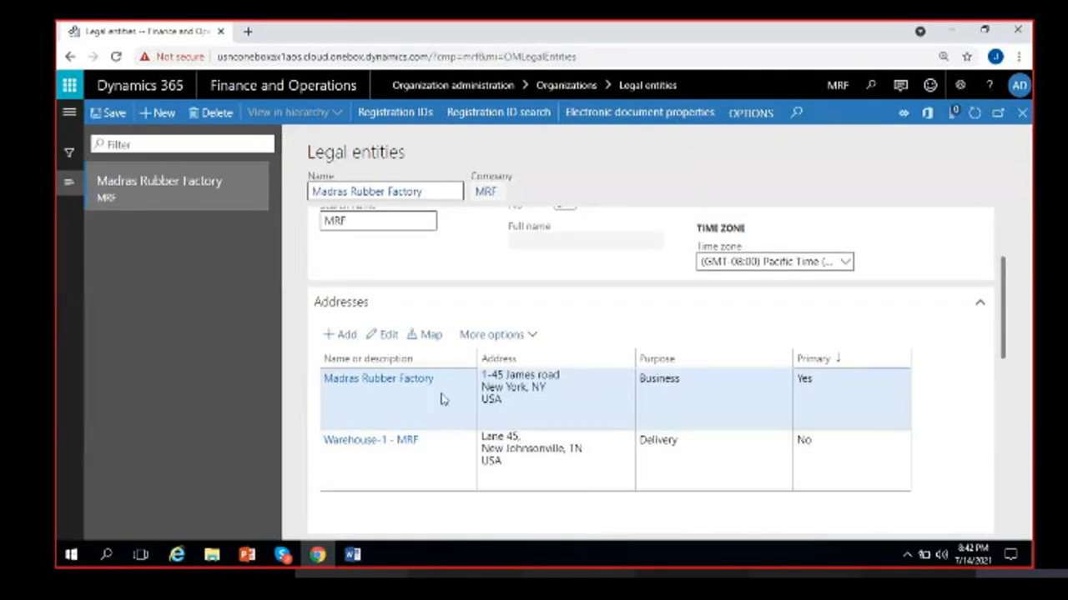
pyautogui.scroll(2, 665, 453)
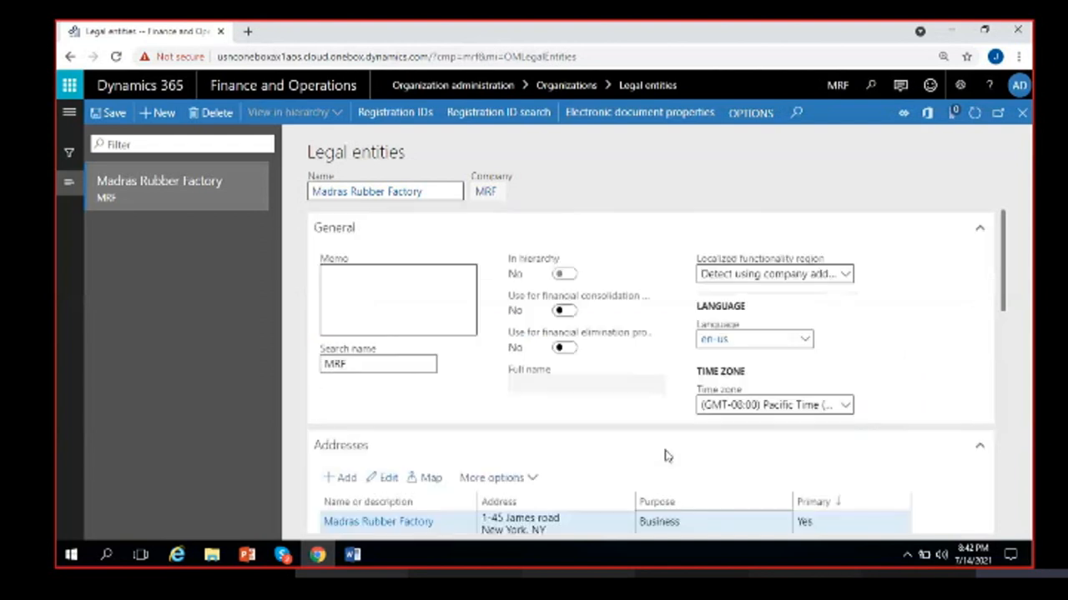
pyautogui.scroll(-3, 667, 453)
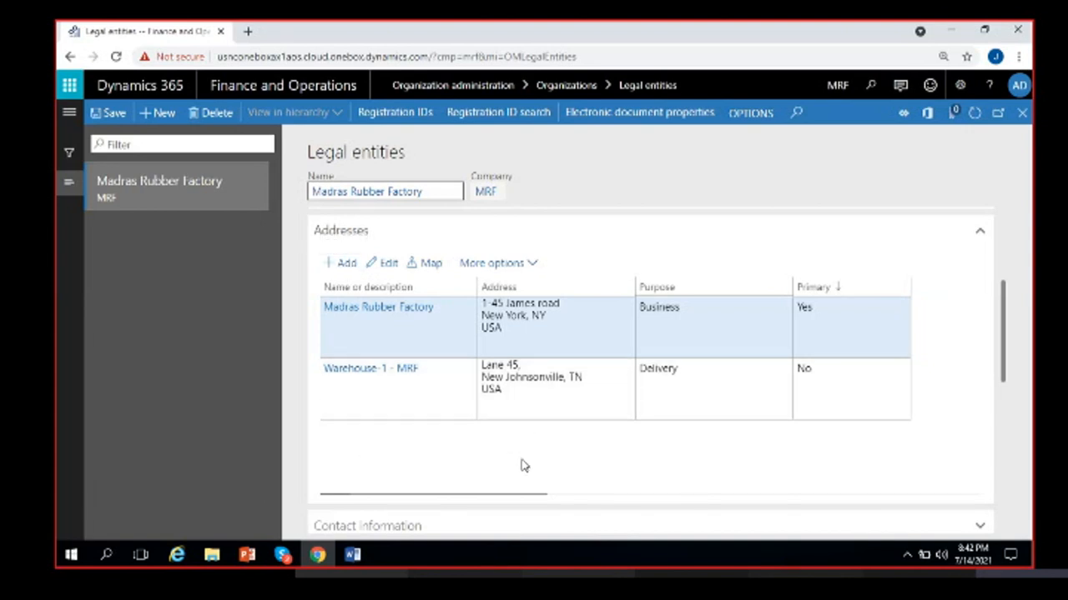
pyautogui.click(427, 264)
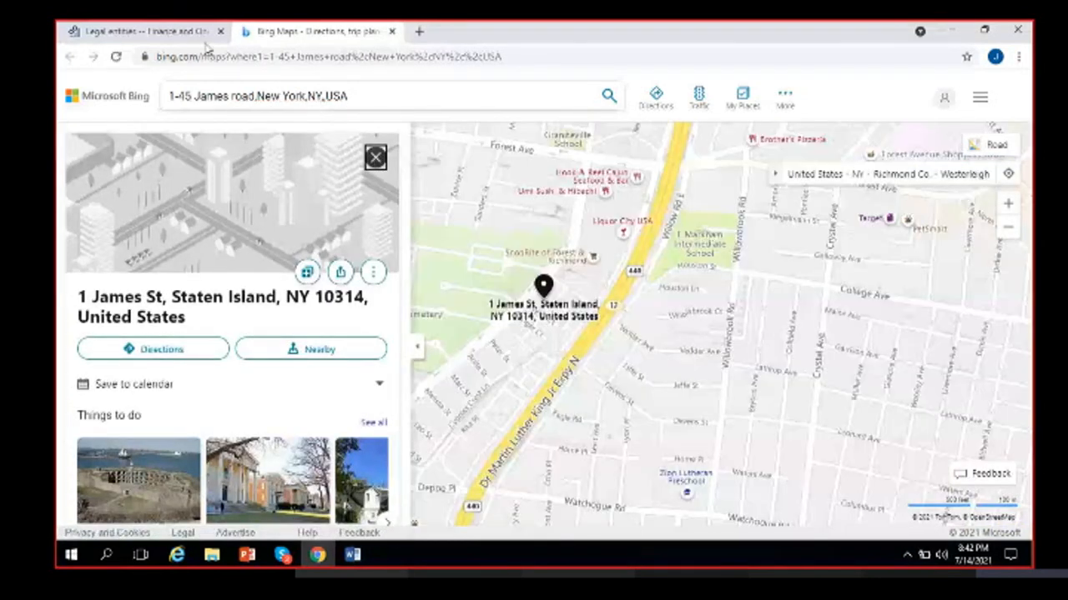
pyautogui.hotkey('ctrl', 'w')
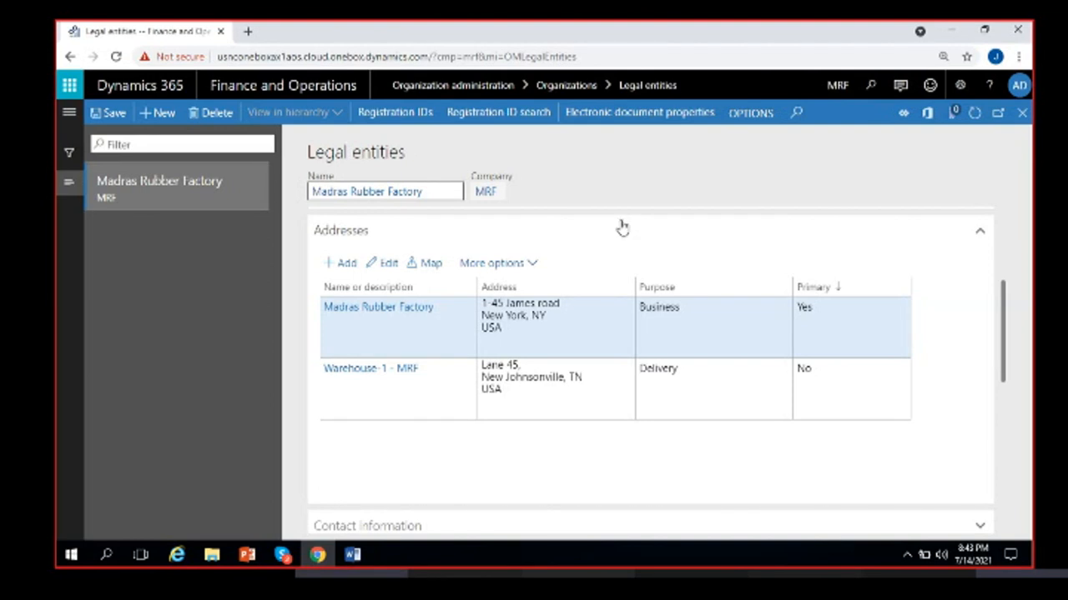
# - Collapse Addresses, expand Contact information and add a new contact entry
pyautogui.click(536, 242)
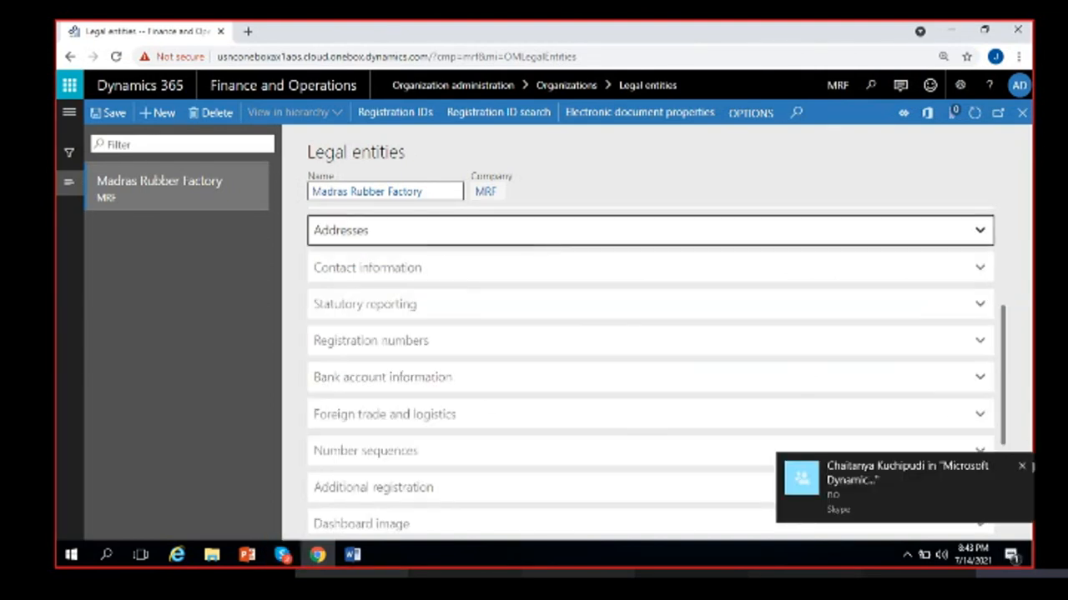
pyautogui.scroll(2, 443, 242)
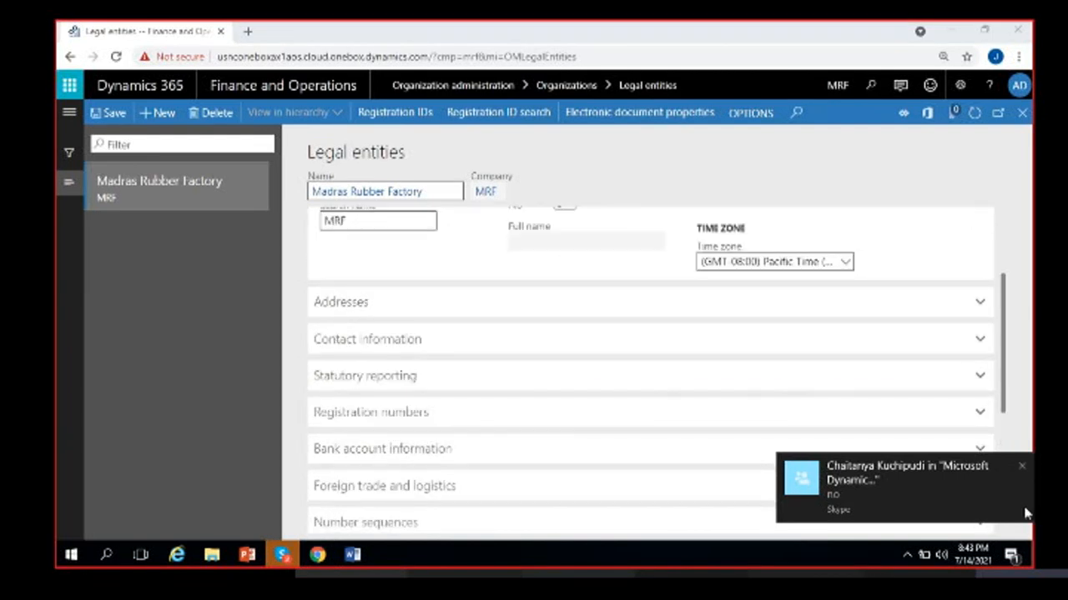
pyautogui.click(1023, 469)
pyautogui.click(350, 343)
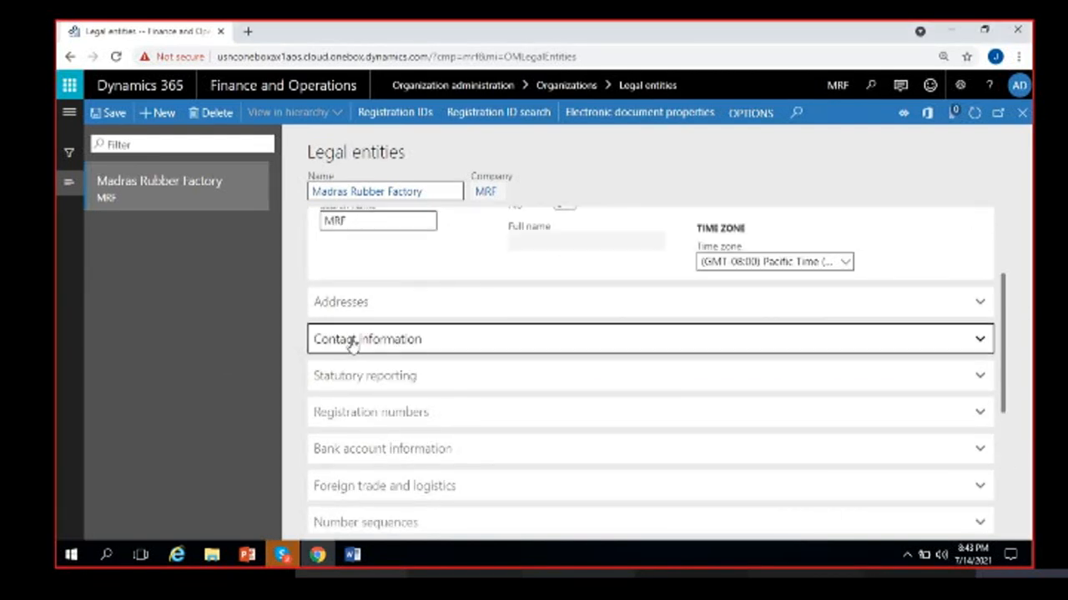
pyautogui.scroll(-1, 406, 436)
pyautogui.click(344, 301)
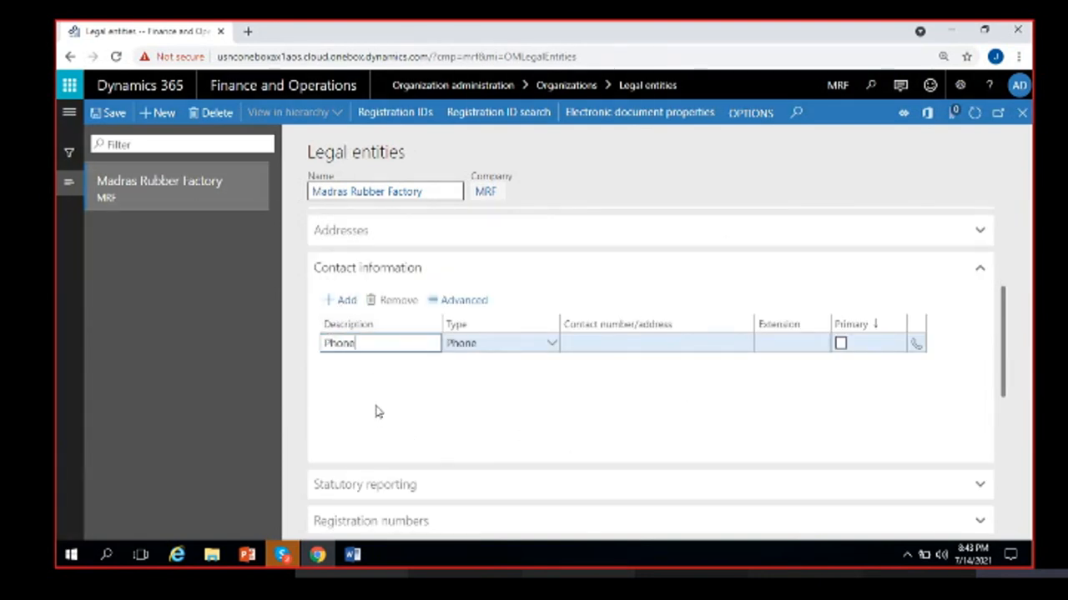
# - Create primary Phone contact 'Main office phone' with its number and extension +91, plus a blank row
pyautogui.write('Main office p')
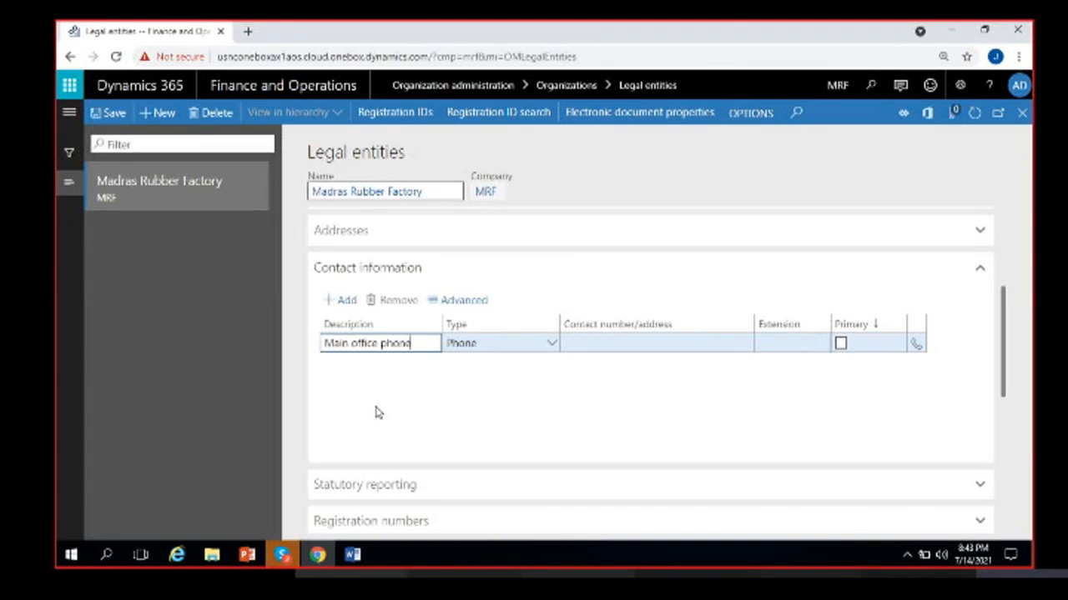
pyautogui.click(551, 345)
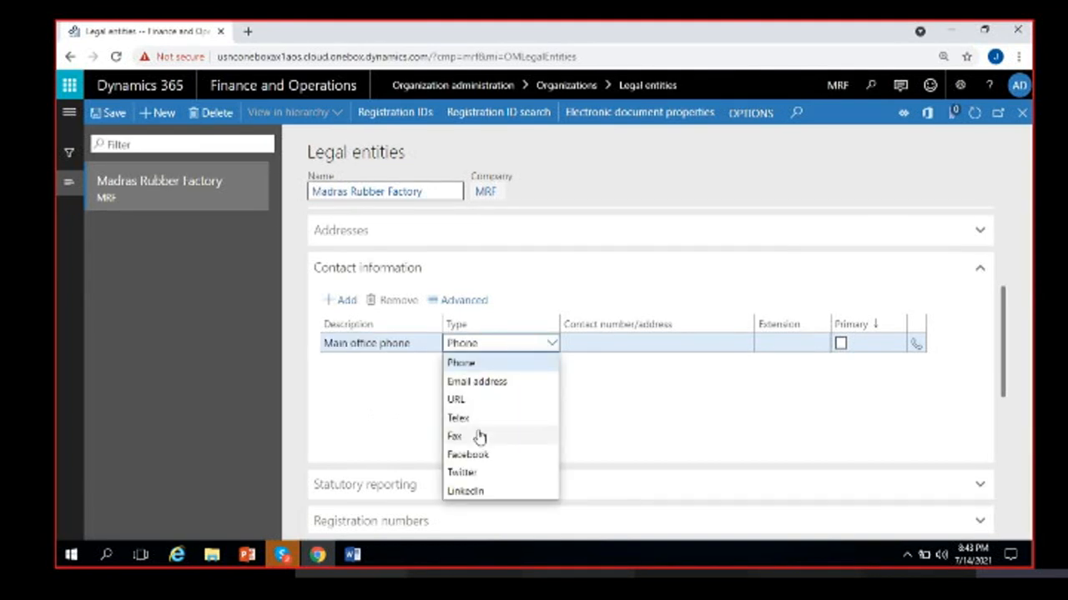
pyautogui.click(508, 364)
pyautogui.click(600, 345)
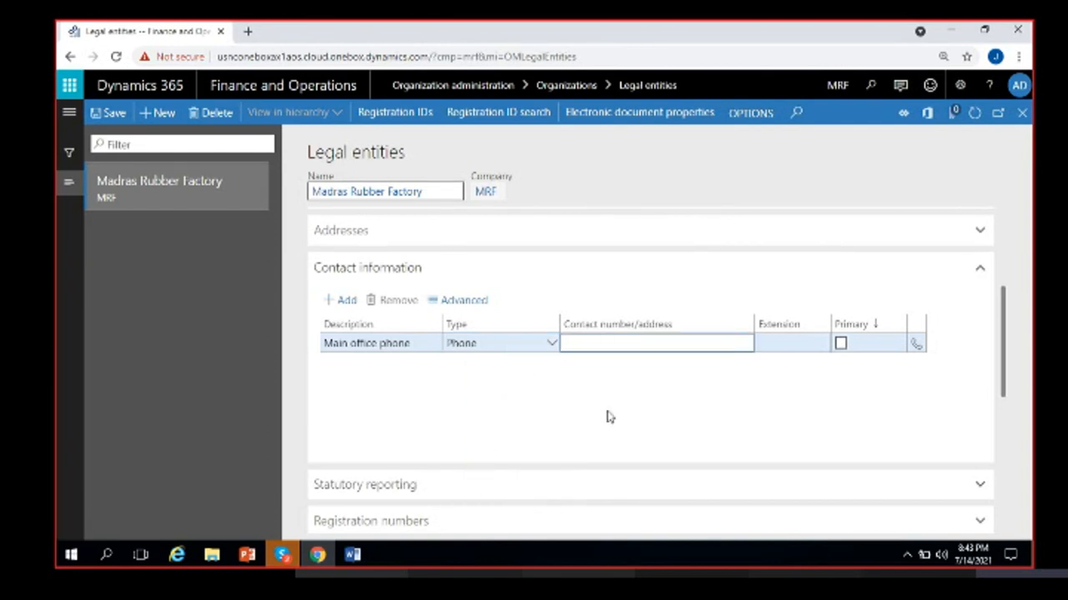
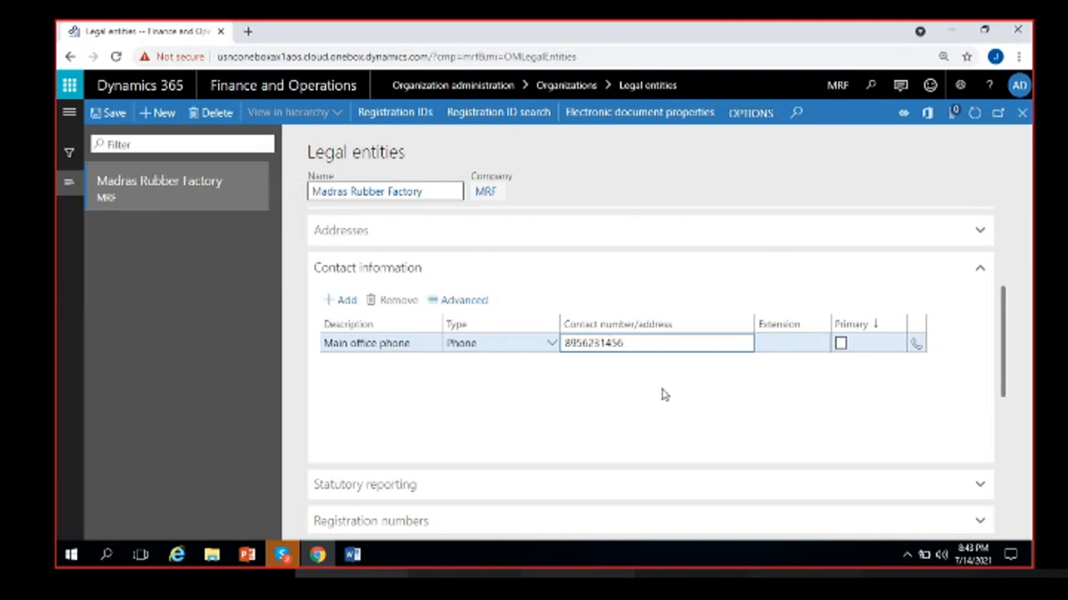
pyautogui.press('Tab')
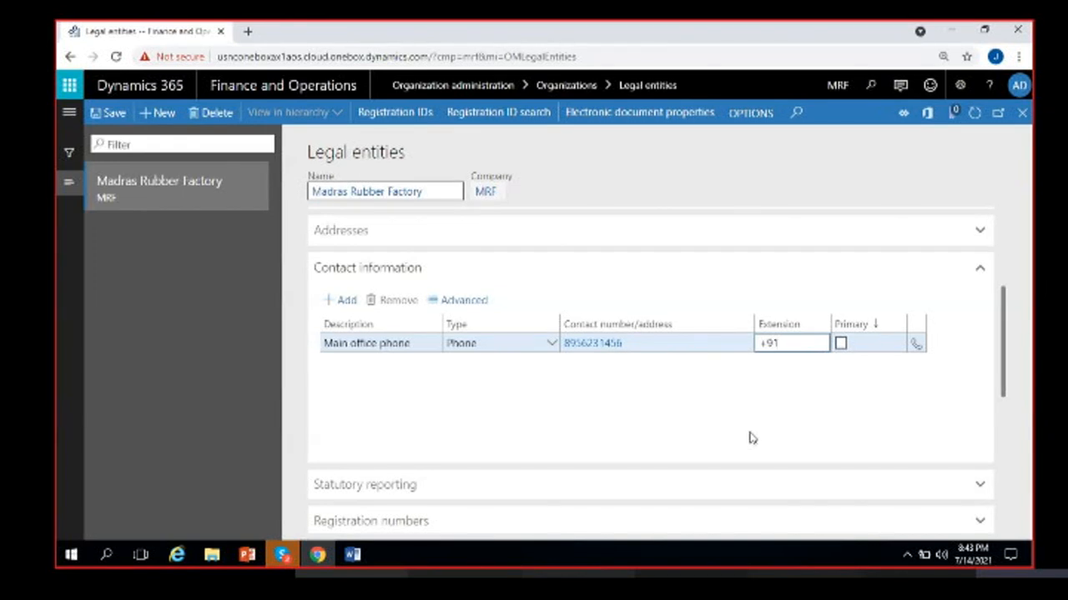
pyautogui.click(840, 345)
pyautogui.click(841, 344)
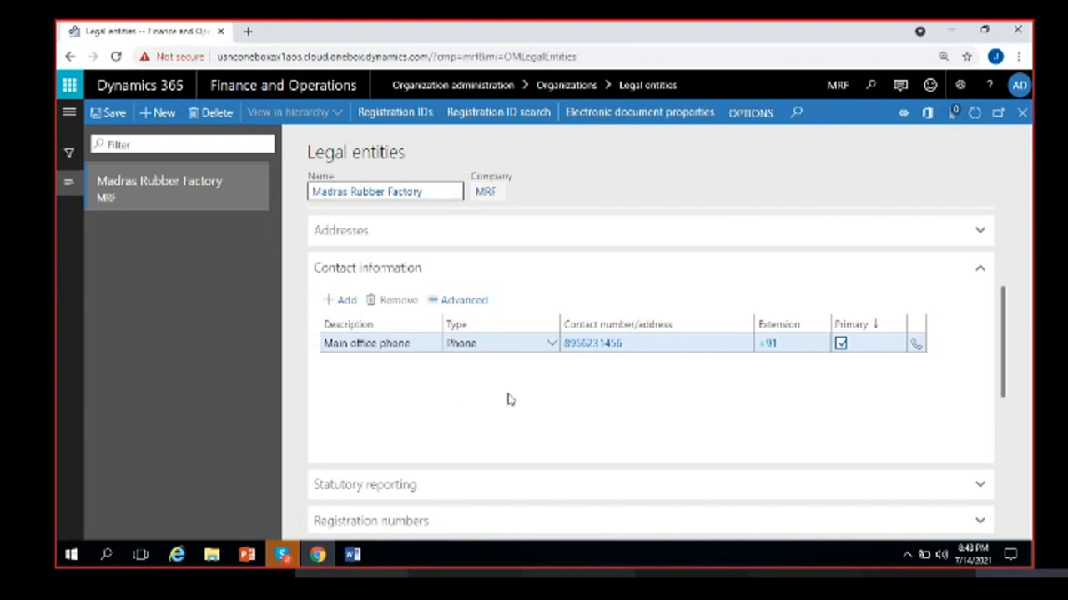
pyautogui.click(346, 301)
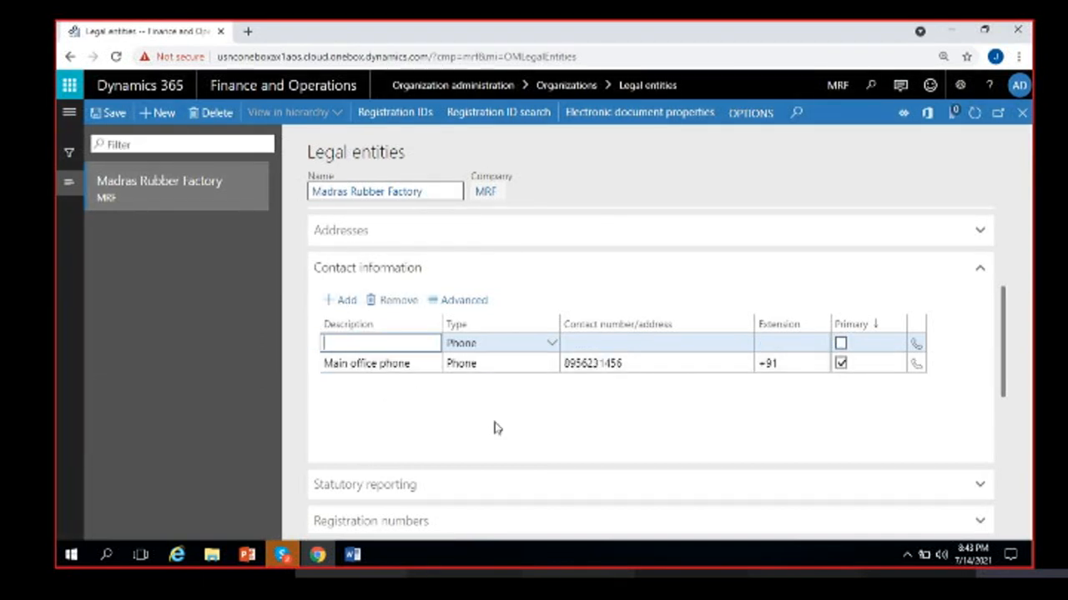
# - Add an 'Email' contact of type Email address with the address MRF
pyautogui.write('Email')
pyautogui.click(552, 343)
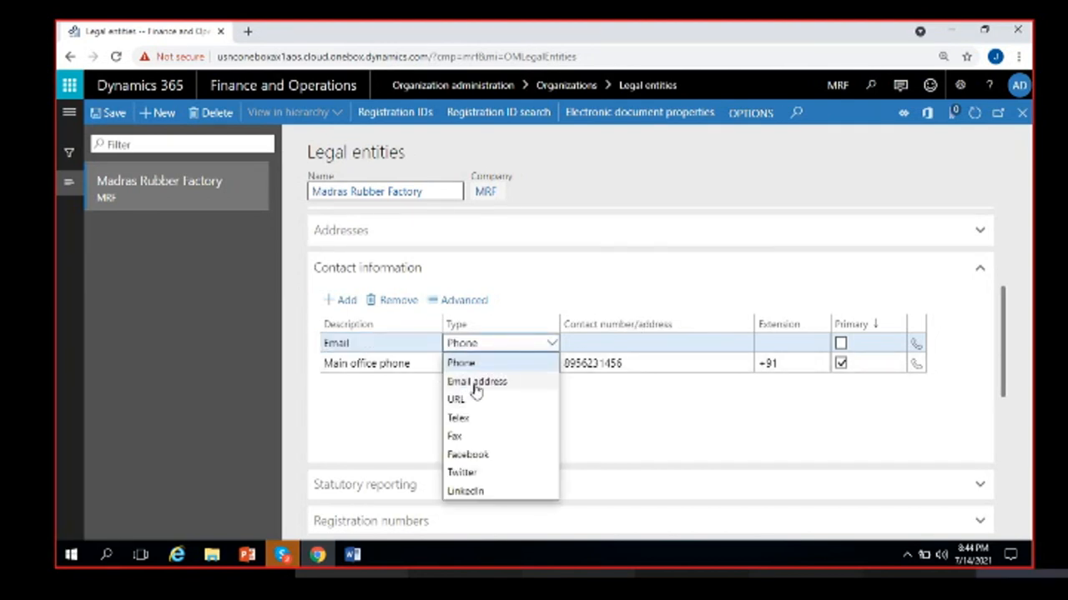
pyautogui.click(476, 385)
pyautogui.click(583, 345)
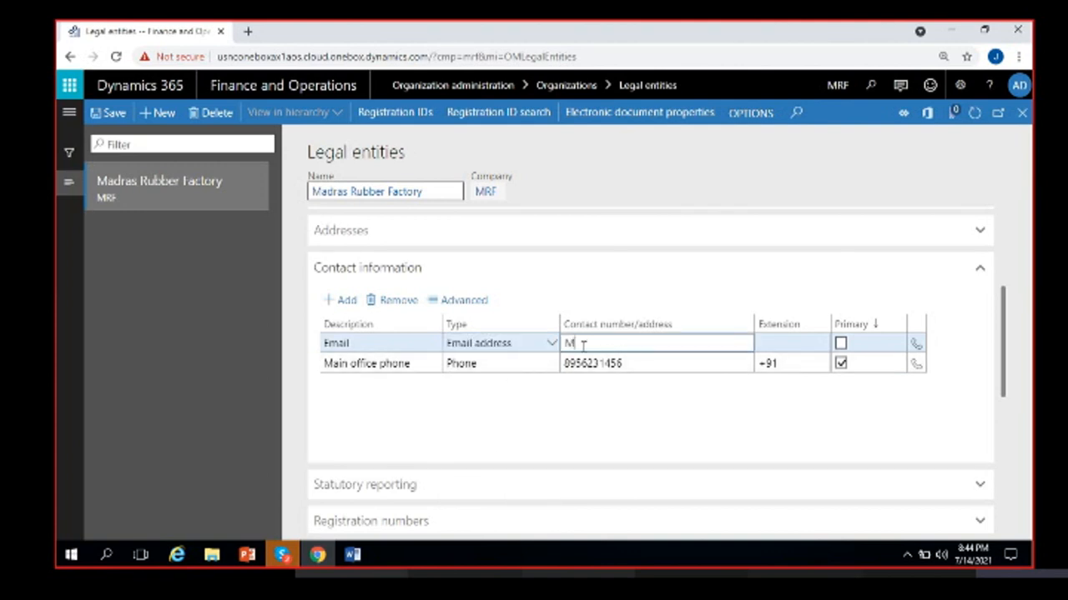
pyautogui.write('MRF.com')
pyautogui.click(693, 406)
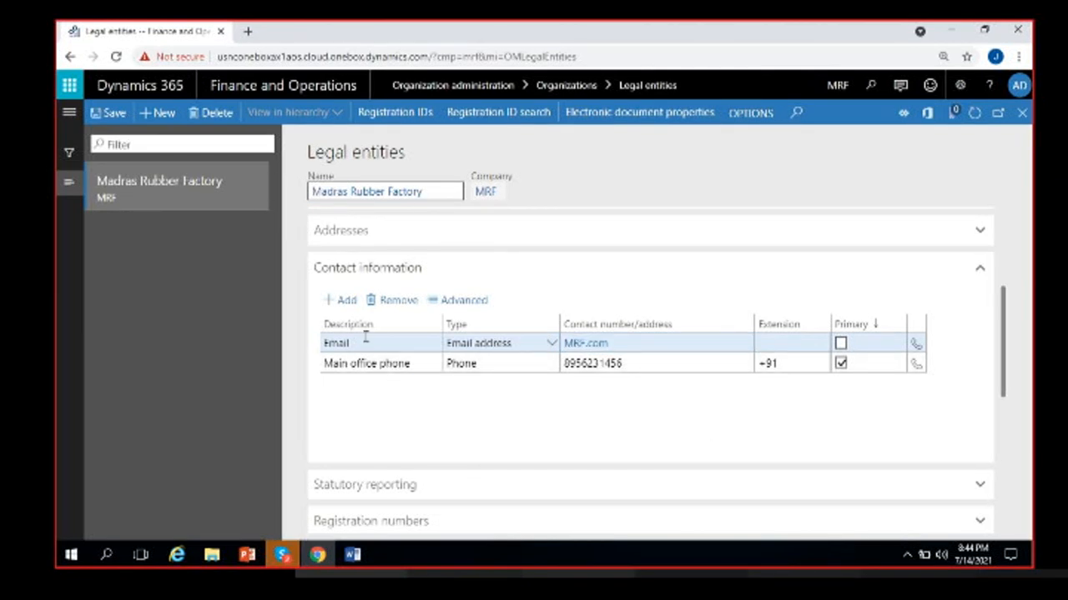
# - Add a Facebook-type contact, correcting its address to MRF/facebook.com
pyautogui.click(343, 300)
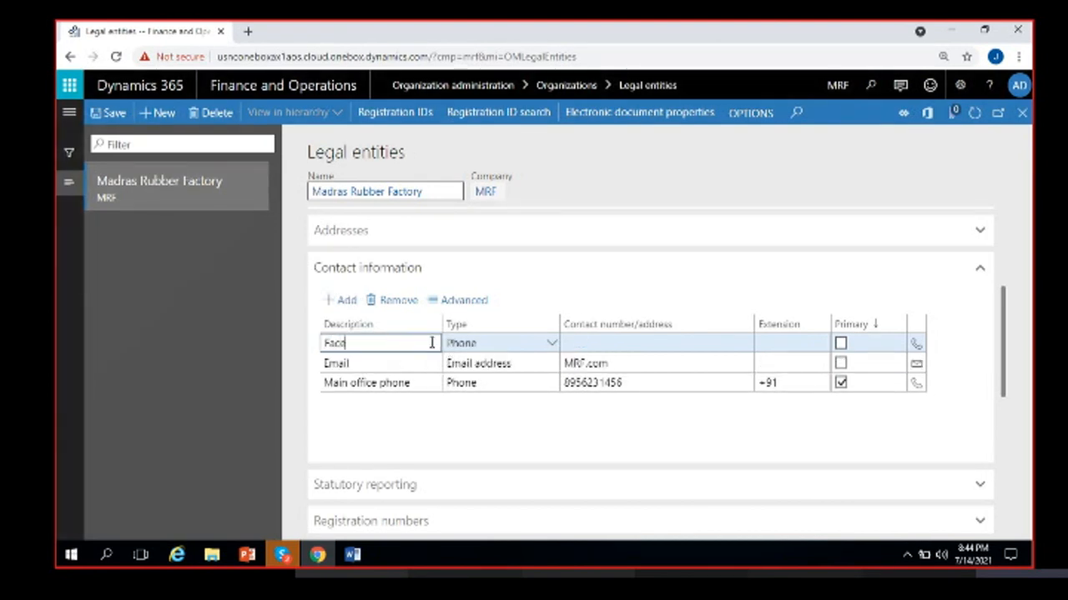
pyautogui.click(548, 343)
pyautogui.click(492, 454)
pyautogui.click(607, 344)
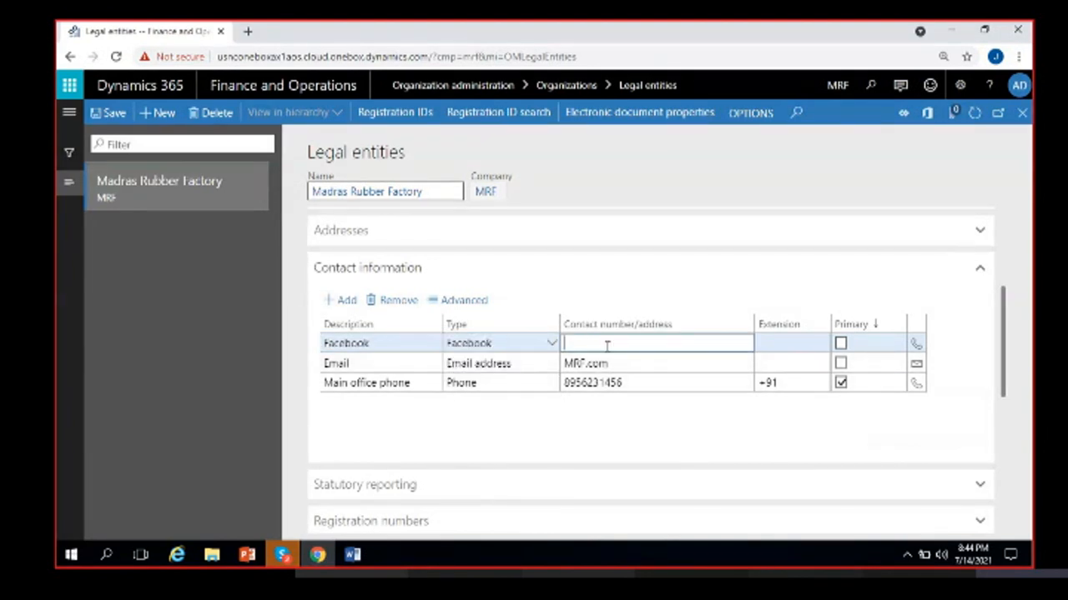
pyautogui.write('MRF/')
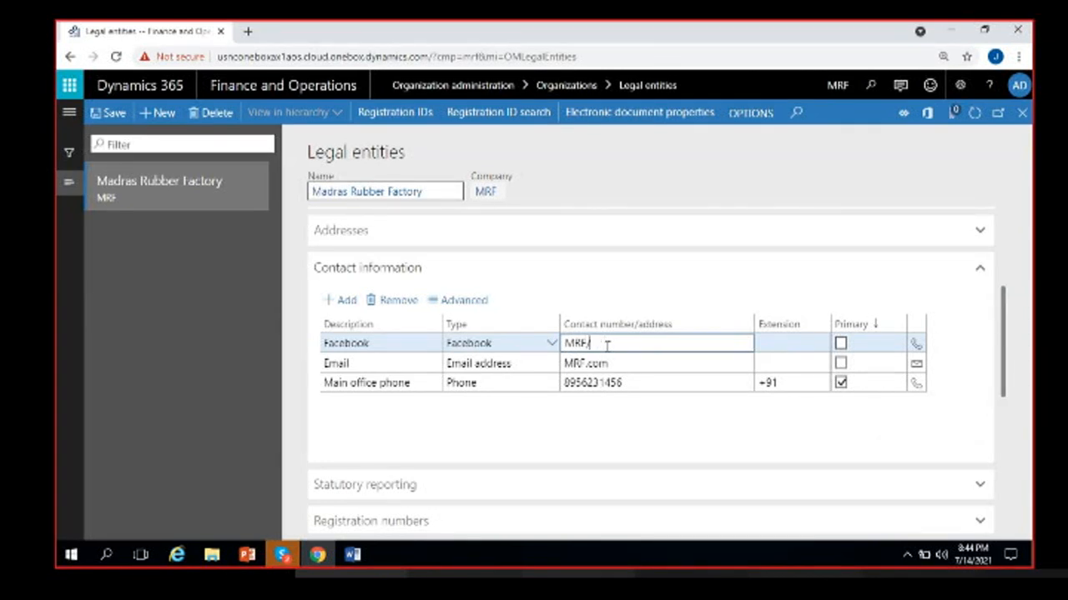
pyautogui.write('AM.com')
pyautogui.click(635, 439)
pyautogui.click(582, 344)
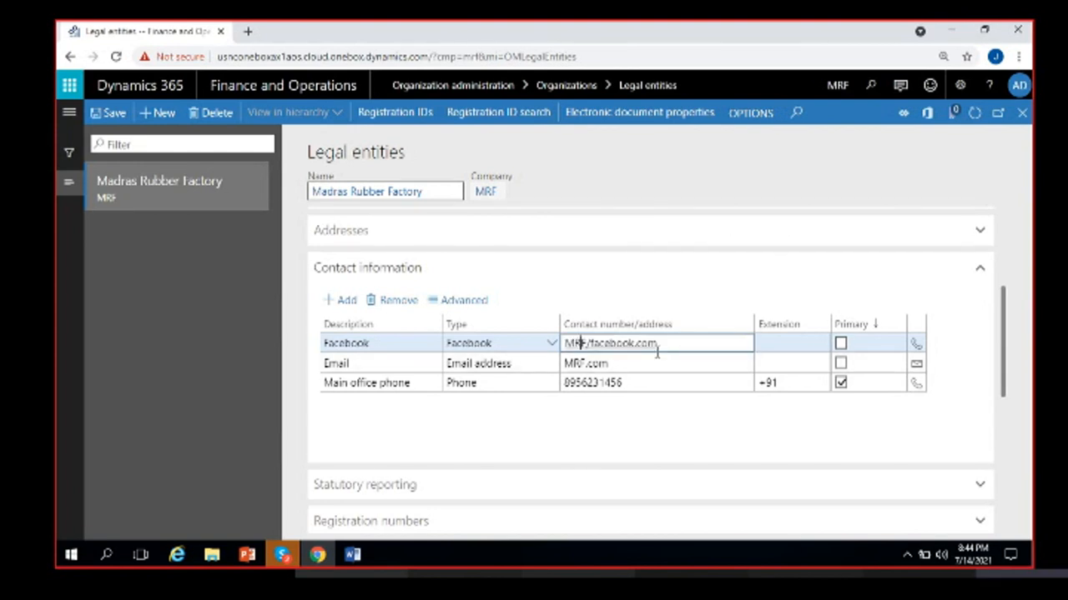
pyautogui.click(631, 439)
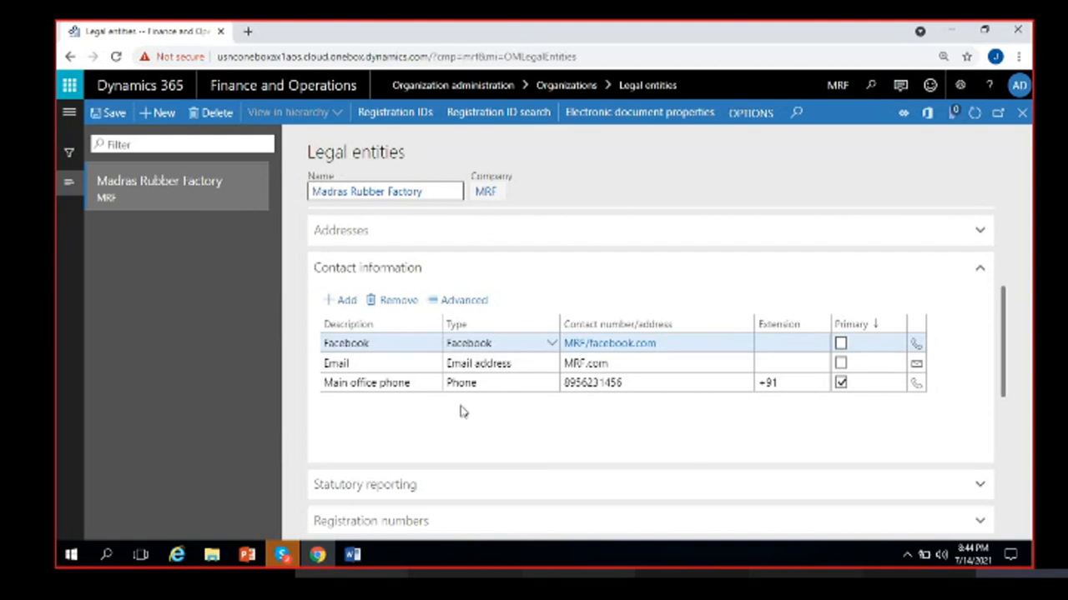
# - Add an empty contact row left as type Phone, then return to the Main office phone row
pyautogui.click(342, 300)
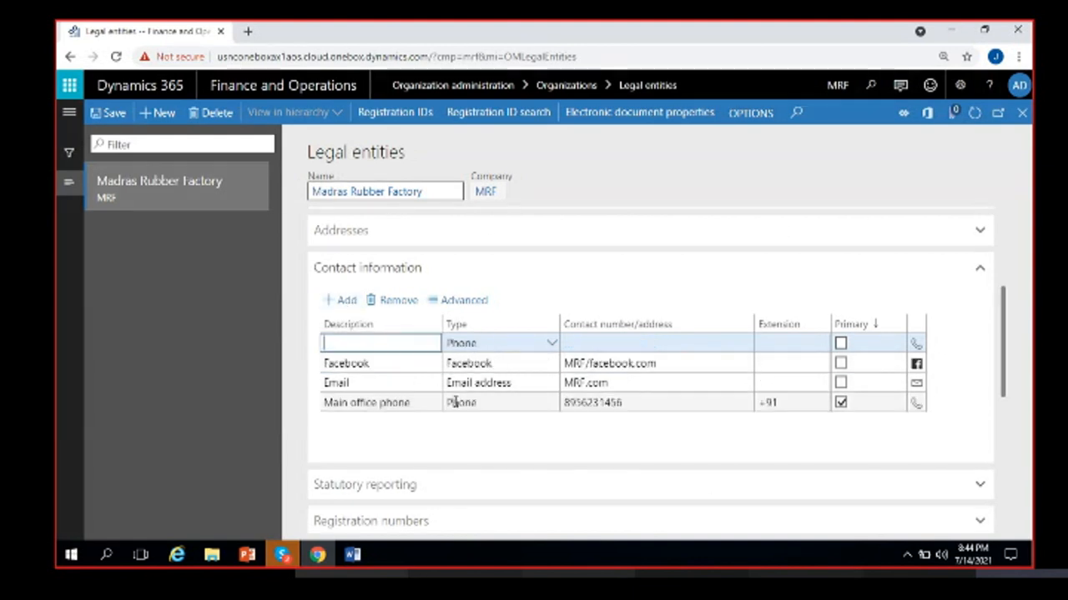
pyautogui.click(548, 343)
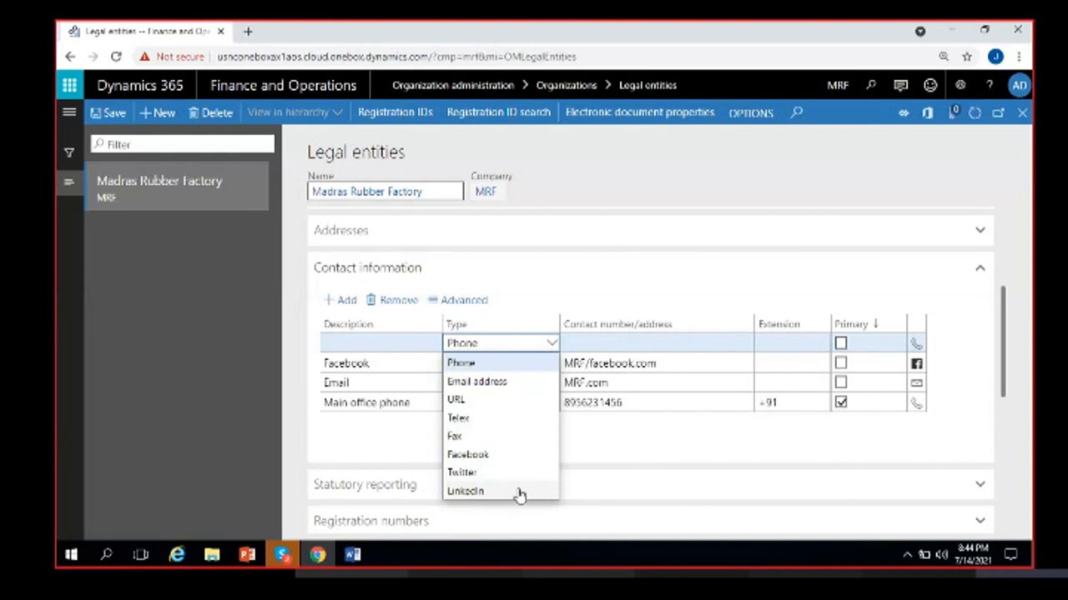
pyautogui.click(409, 449)
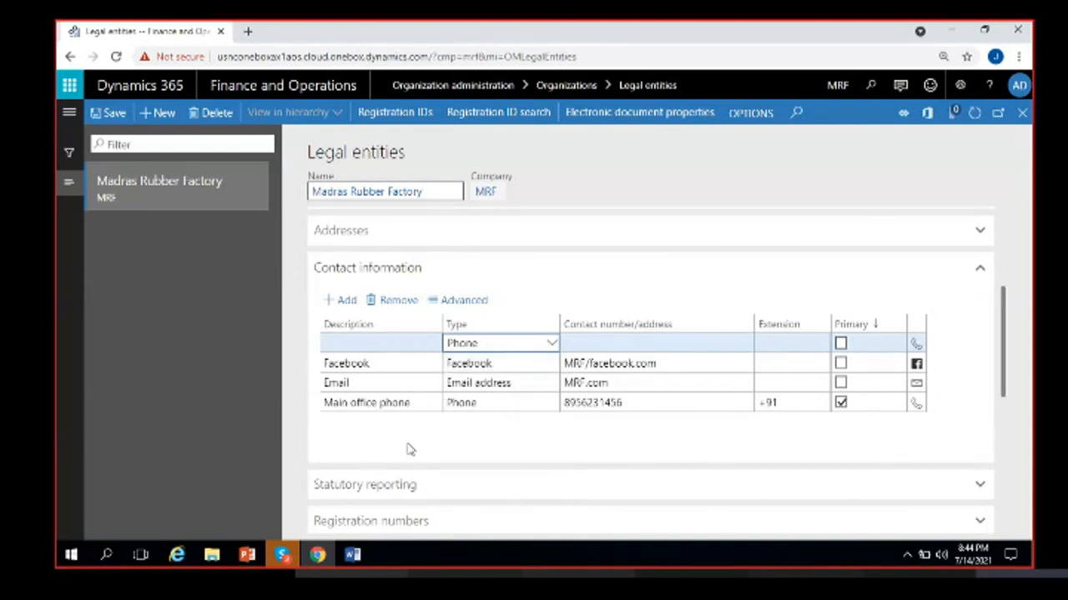
pyautogui.click(386, 344)
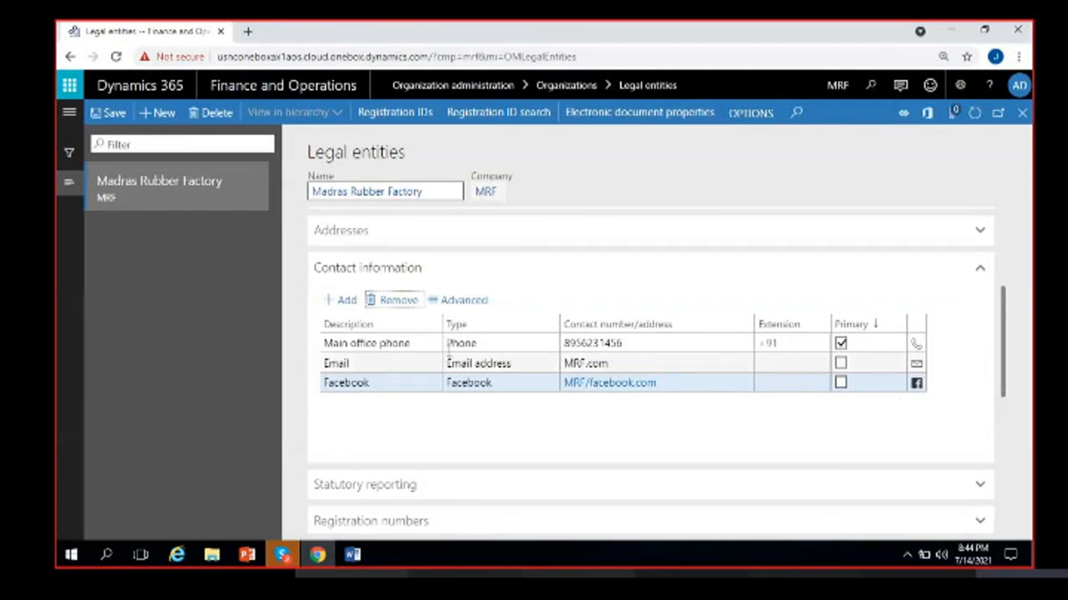
pyautogui.click(492, 343)
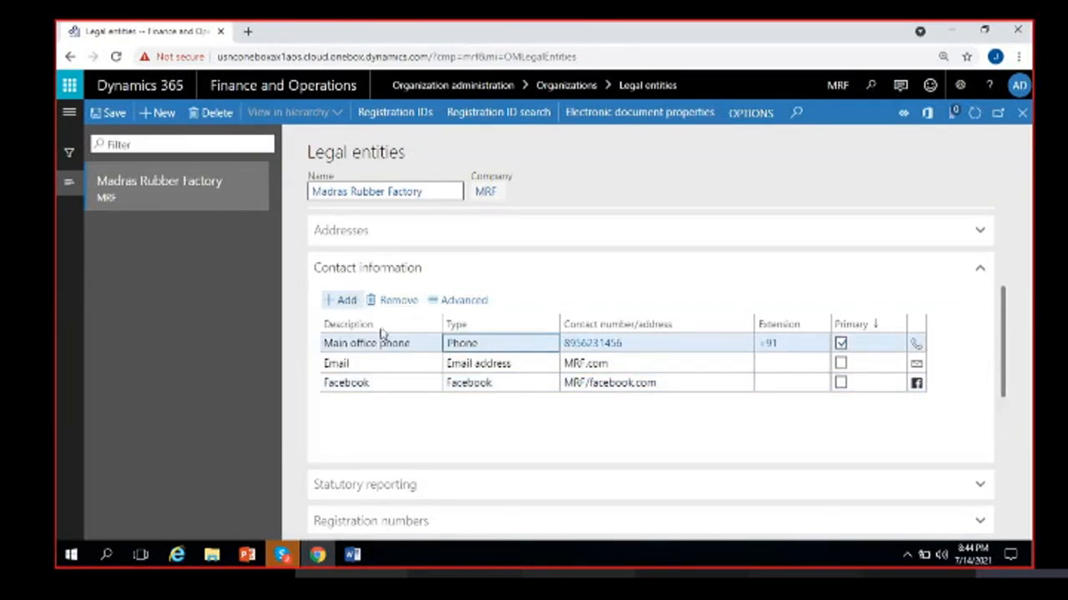
pyautogui.click(457, 430)
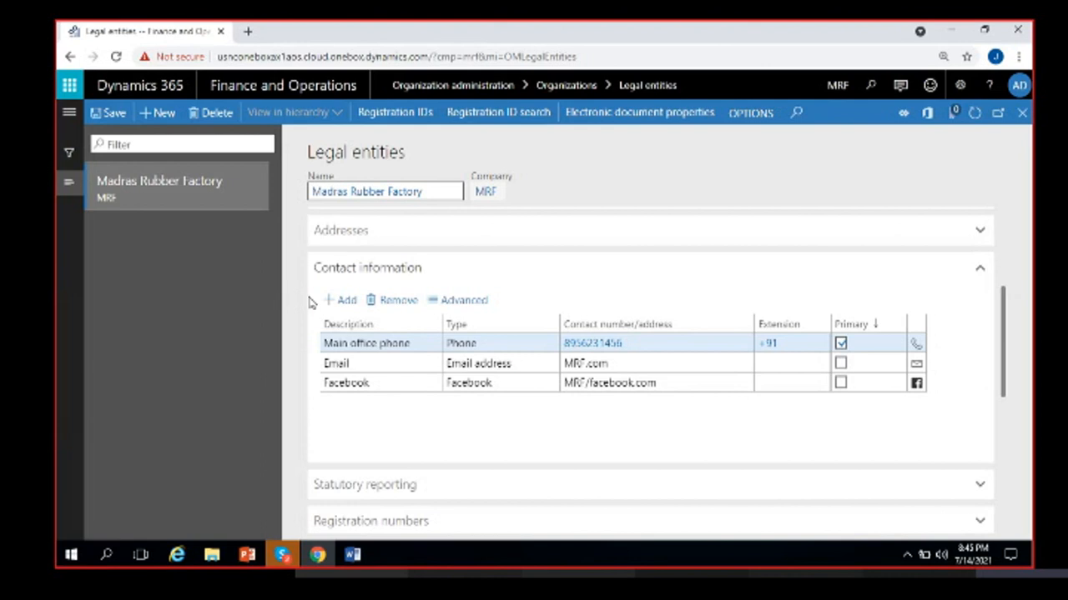
# - Add a 'Warehouse phone' contact of type Phone with the warehouse's phone number
pyautogui.click(343, 301)
pyautogui.write('Warehouse phone')
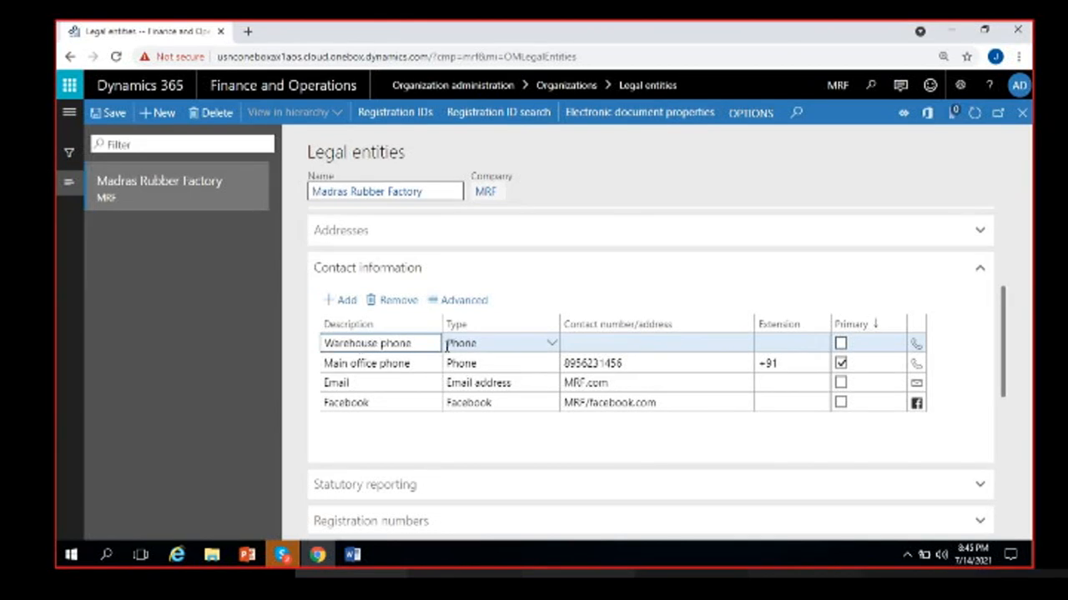
pyautogui.click(580, 342)
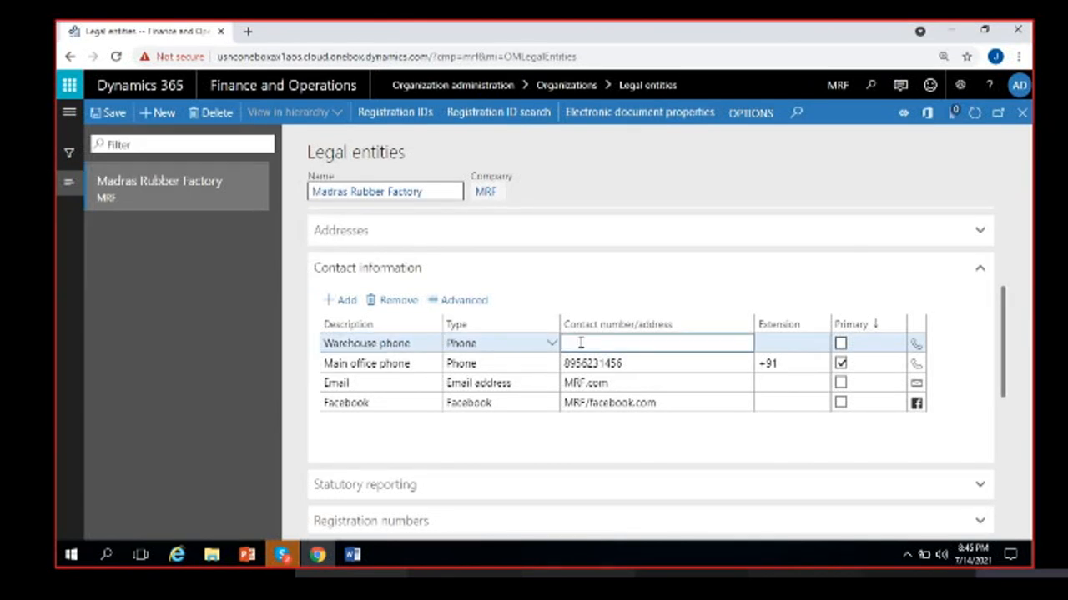
pyautogui.write('789456123')
pyautogui.hotkey('ctrl', 'a')
pyautogui.click(739, 437)
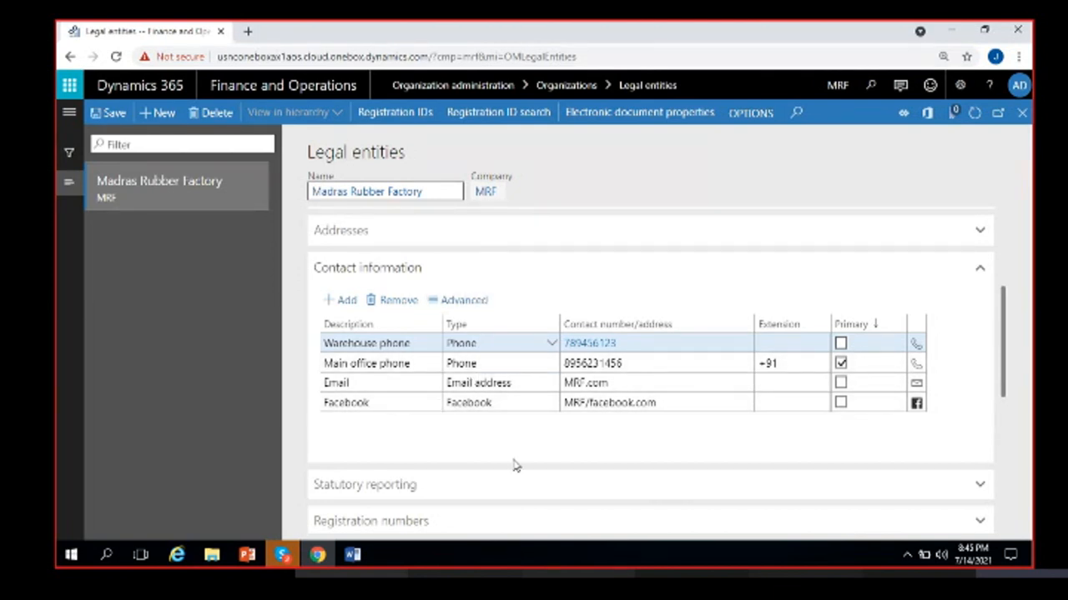
# - Expand the Statutory reporting section of the legal entity form and select the empty DUNS number field
pyautogui.scroll(-1, 486, 440)
pyautogui.scroll(1, 487, 444)
pyautogui.scroll(-1, 492, 443)
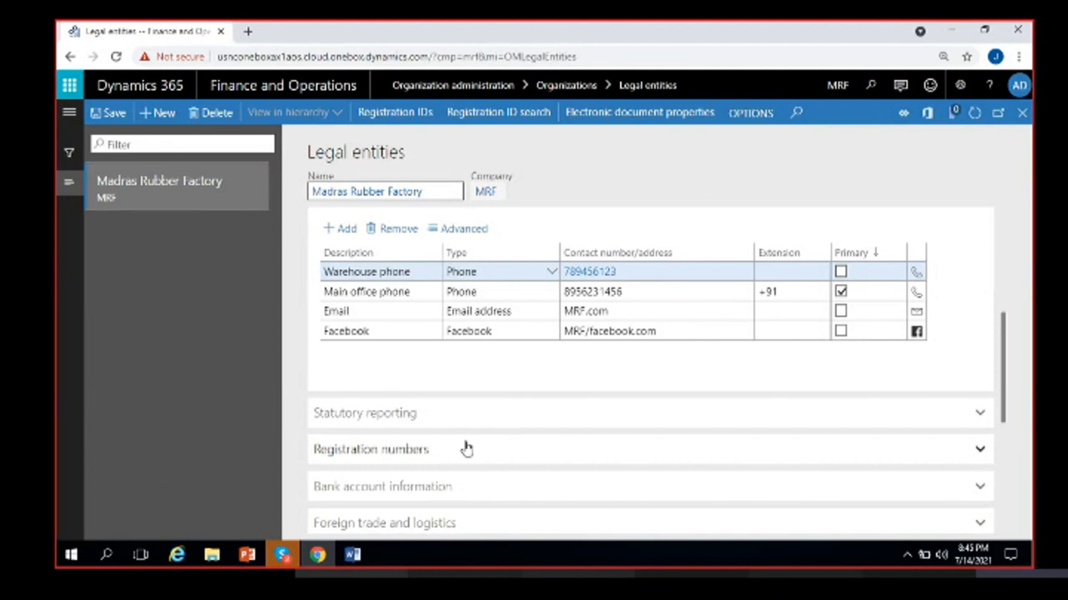
pyautogui.scroll(-2, 467, 449)
pyautogui.scroll(-1, 463, 444)
pyautogui.scroll(2, 461, 442)
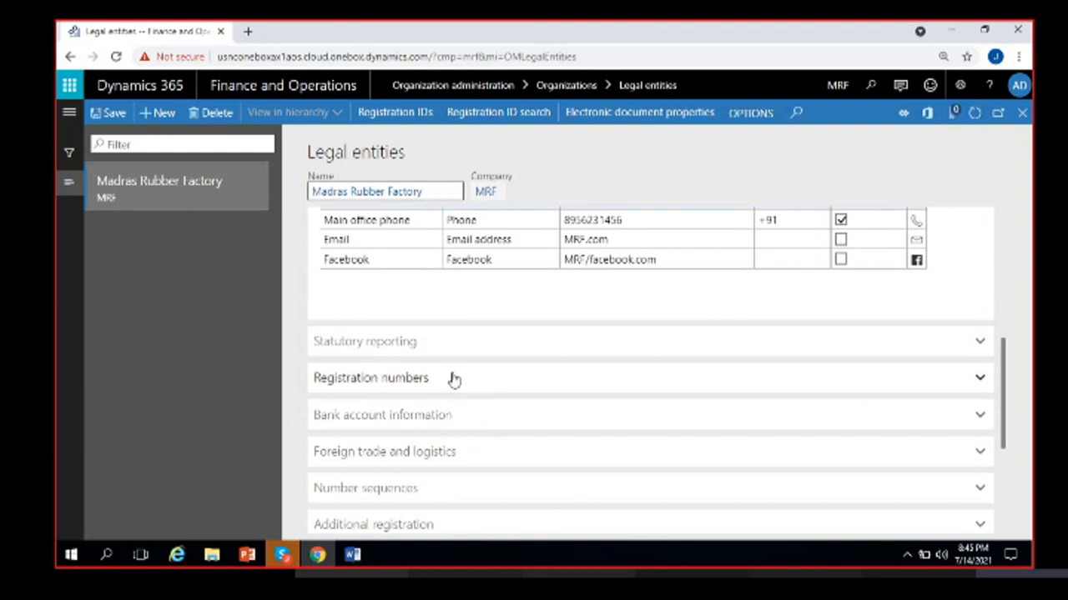
pyautogui.scroll(-2, 440, 426)
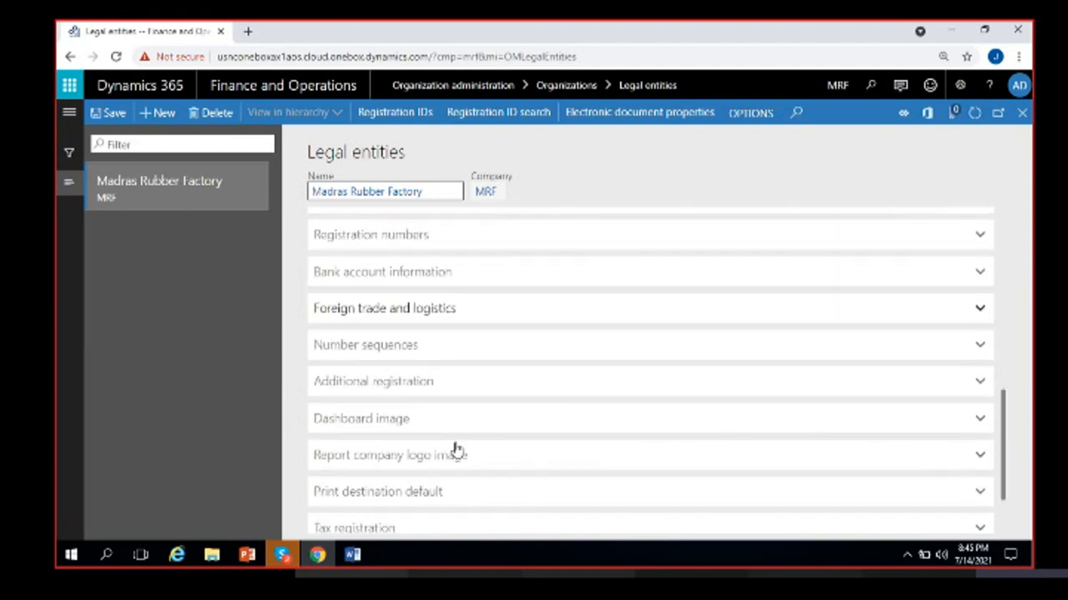
pyautogui.scroll(2, 443, 469)
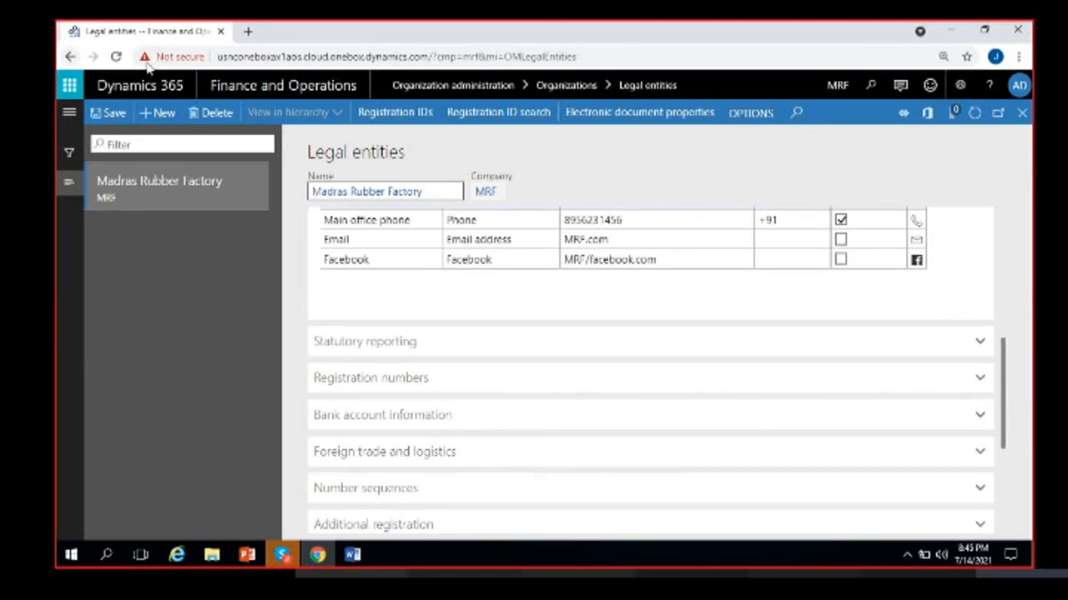
pyautogui.click(406, 354)
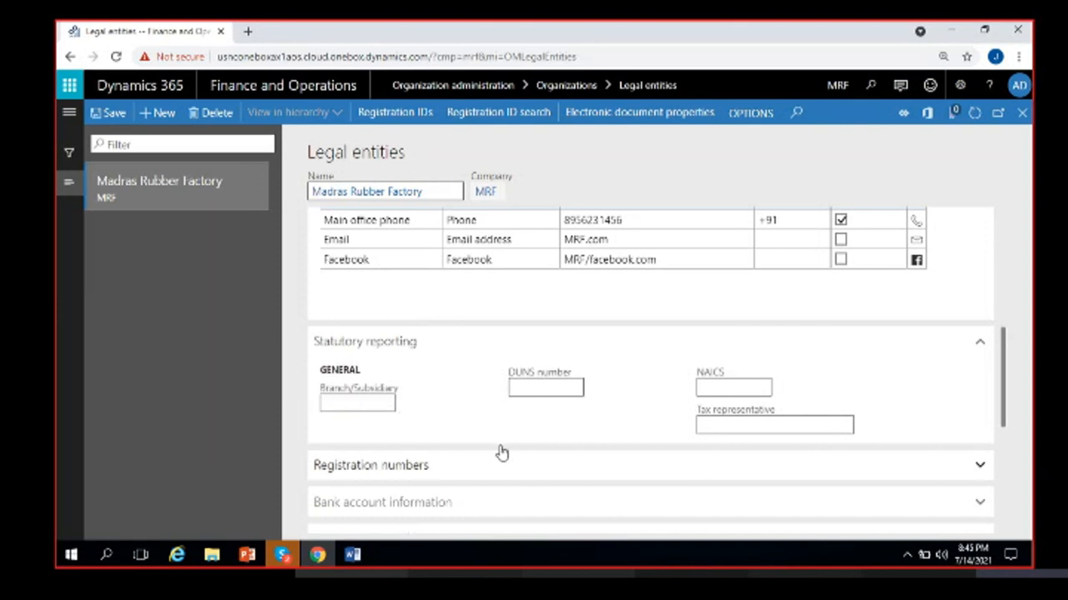
pyautogui.click(539, 386)
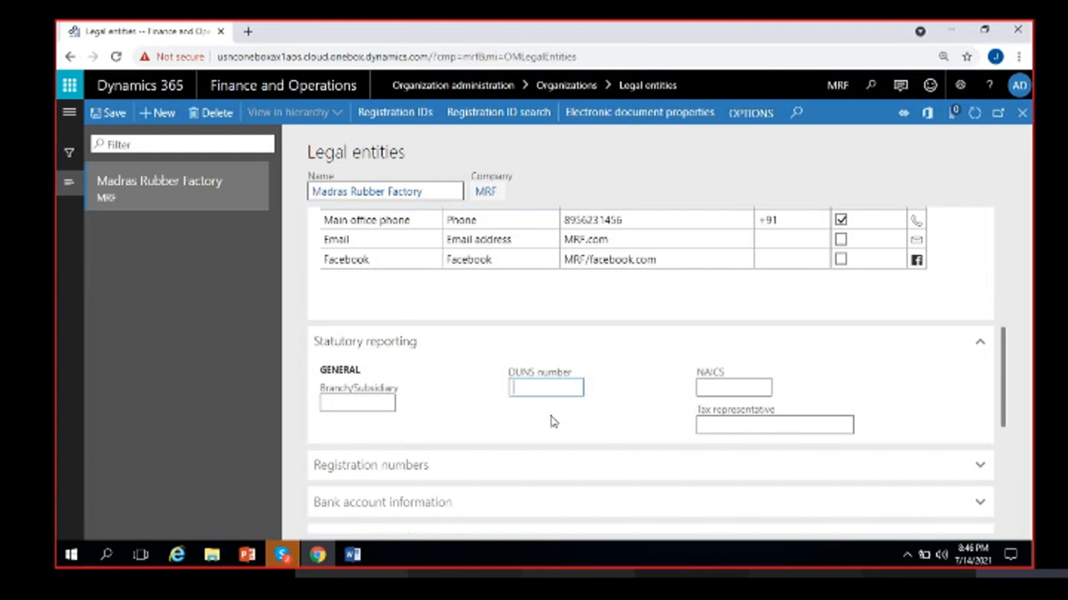
# - Leave the DUNS number field and expand the Registration numbers FastTab
pyautogui.click(579, 414)
pyautogui.scroll(-1, 437, 455)
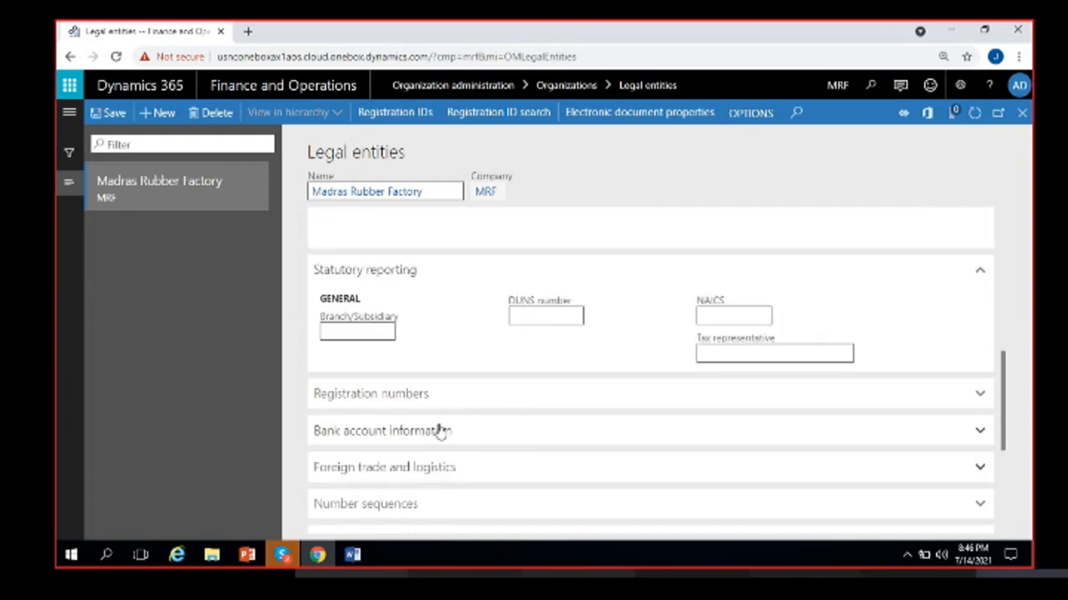
pyautogui.click(422, 388)
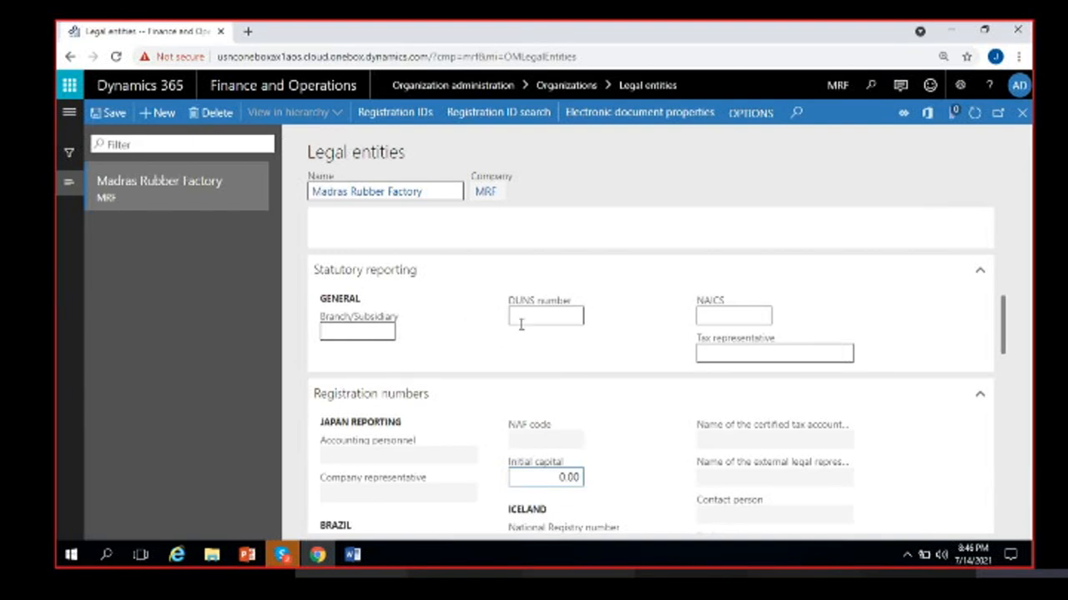
# - Review the registration number fields and enter 1,000,000.00 as the Initial capital
pyautogui.click(714, 351)
pyautogui.scroll(-1, 501, 347)
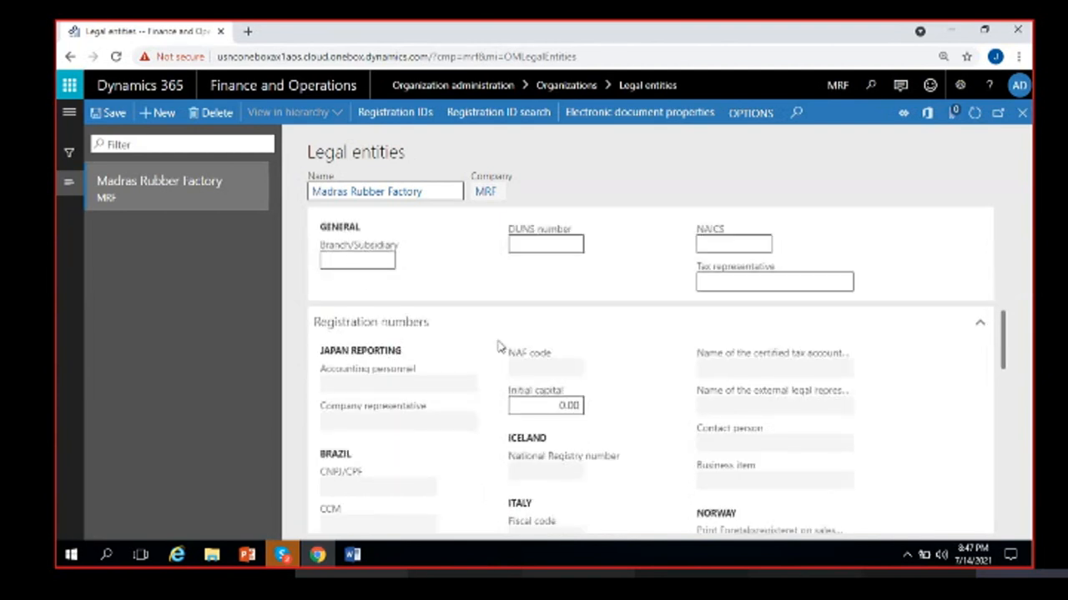
pyautogui.scroll(-2, 458, 361)
pyautogui.scroll(1, 409, 370)
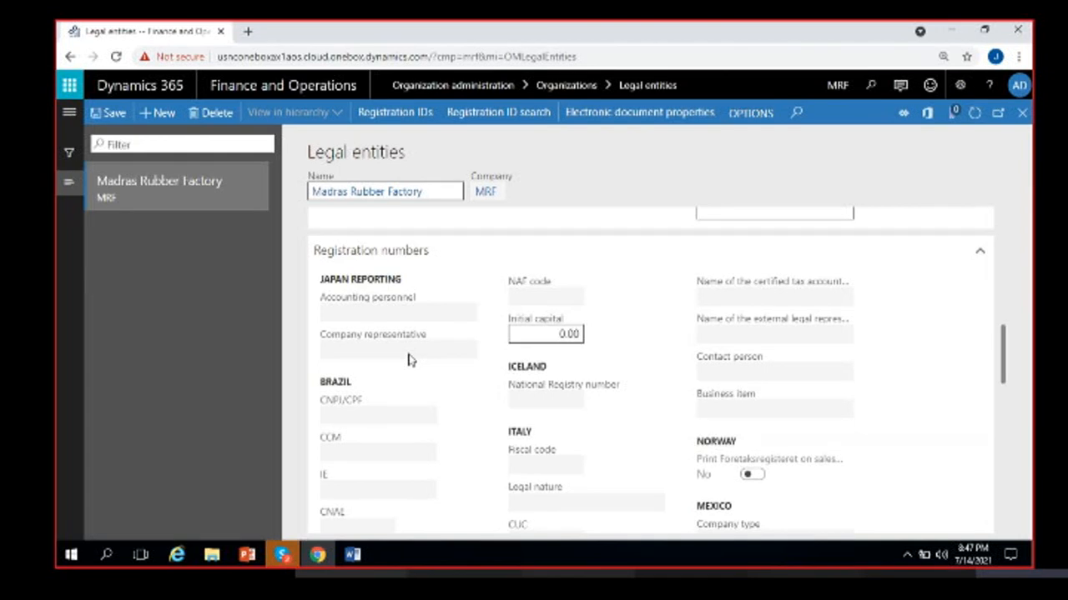
pyautogui.scroll(-4, 408, 360)
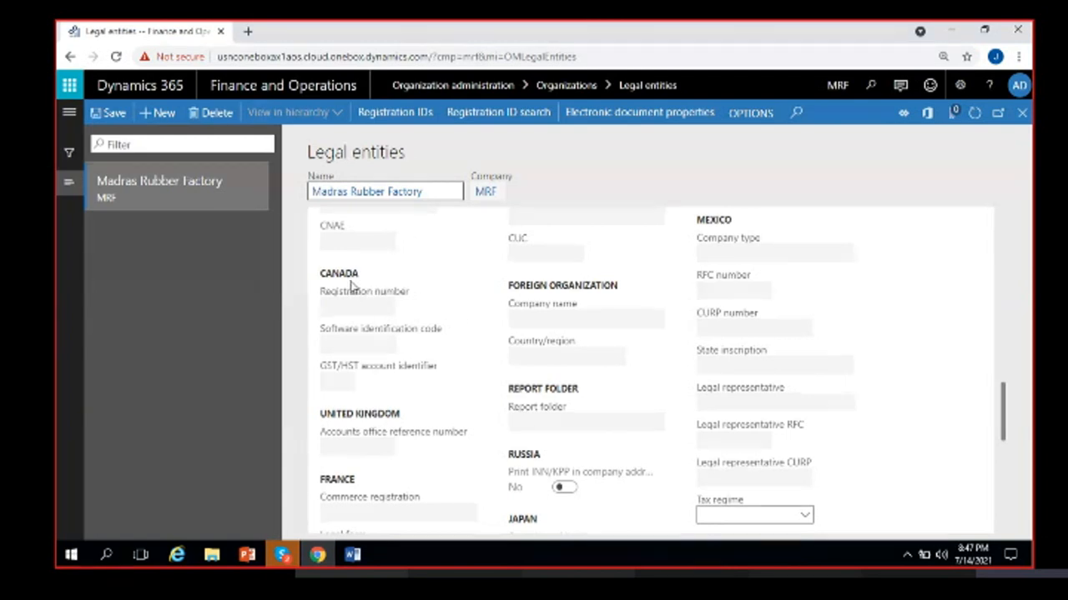
pyautogui.moveTo(319, 298)
pyautogui.moveTo(319, 298); pyautogui.dragTo(391, 371)
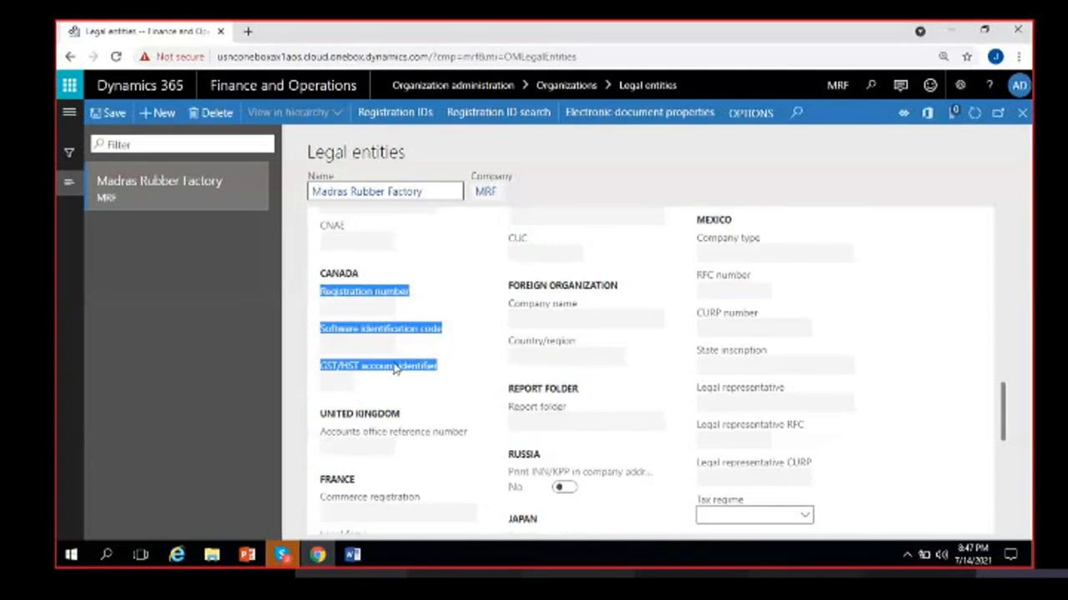
pyautogui.click(394, 369)
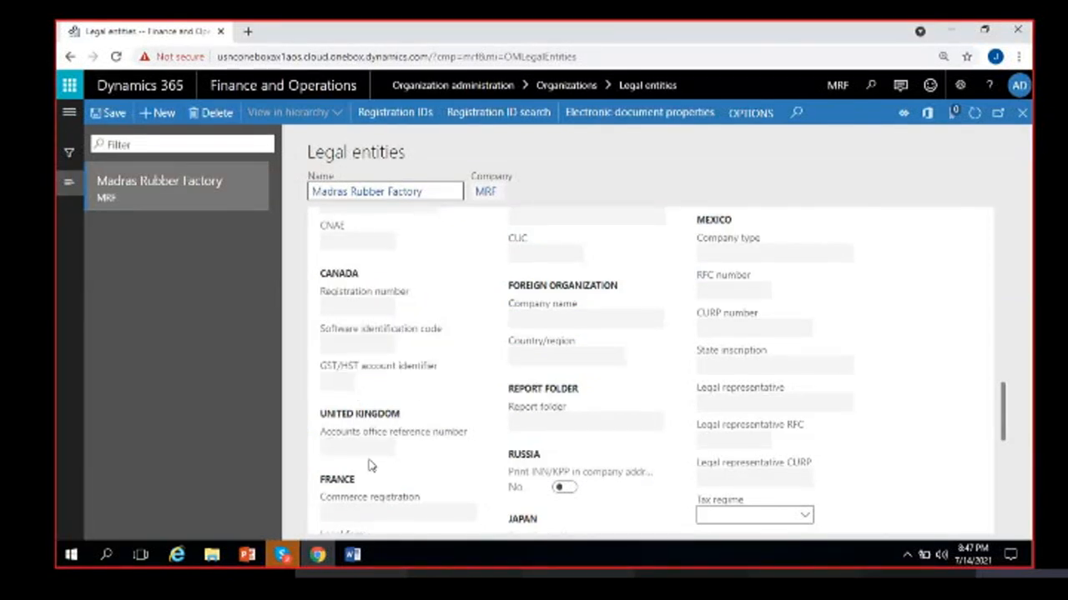
pyautogui.scroll(-1, 360, 487)
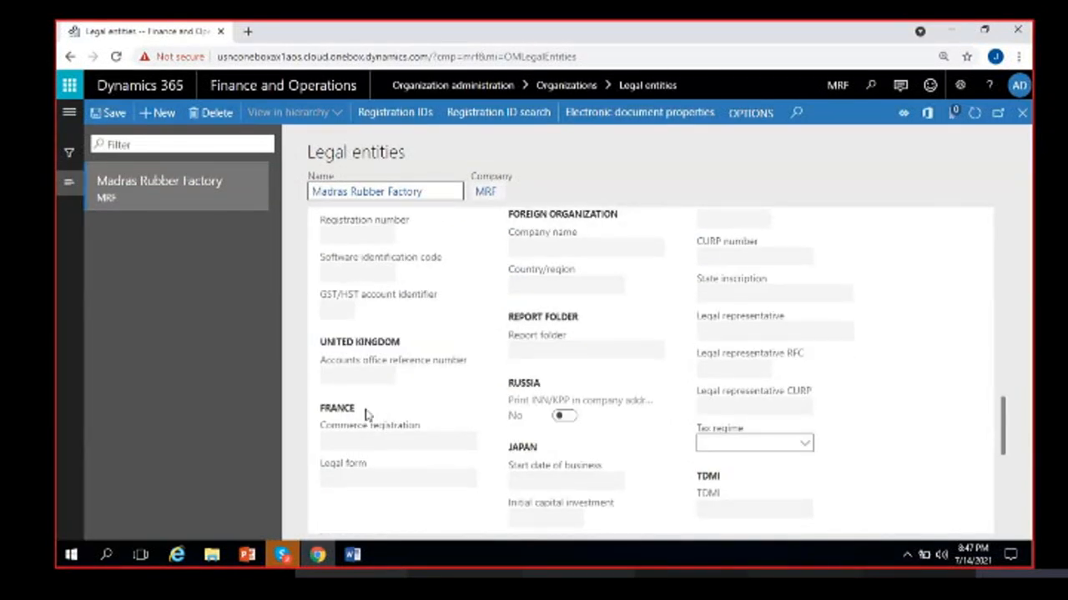
pyautogui.scroll(2, 372, 412)
pyautogui.scroll(3, 372, 412)
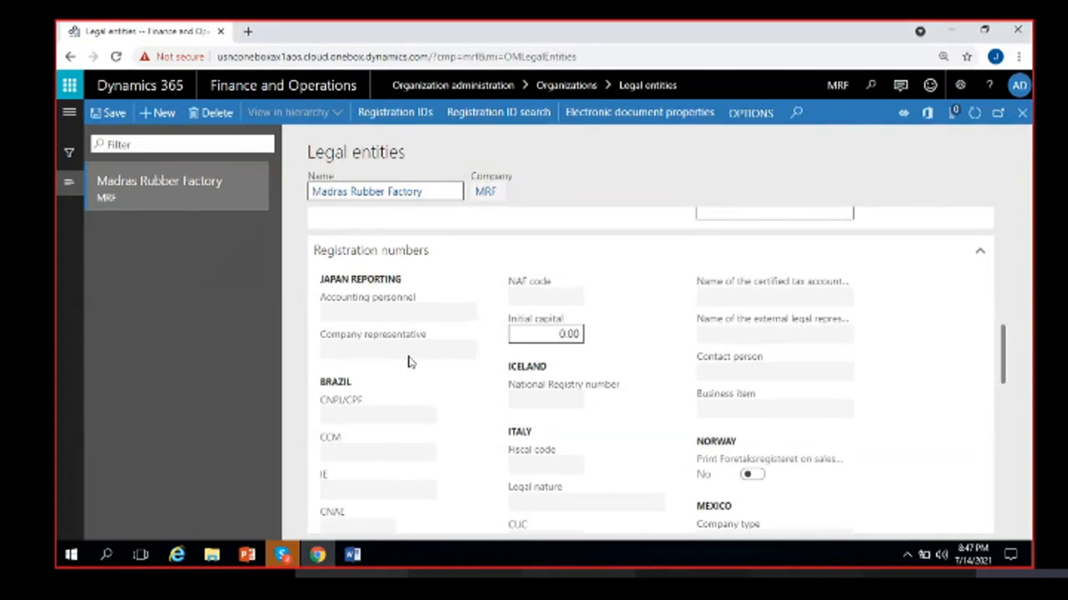
pyautogui.scroll(-3, 419, 406)
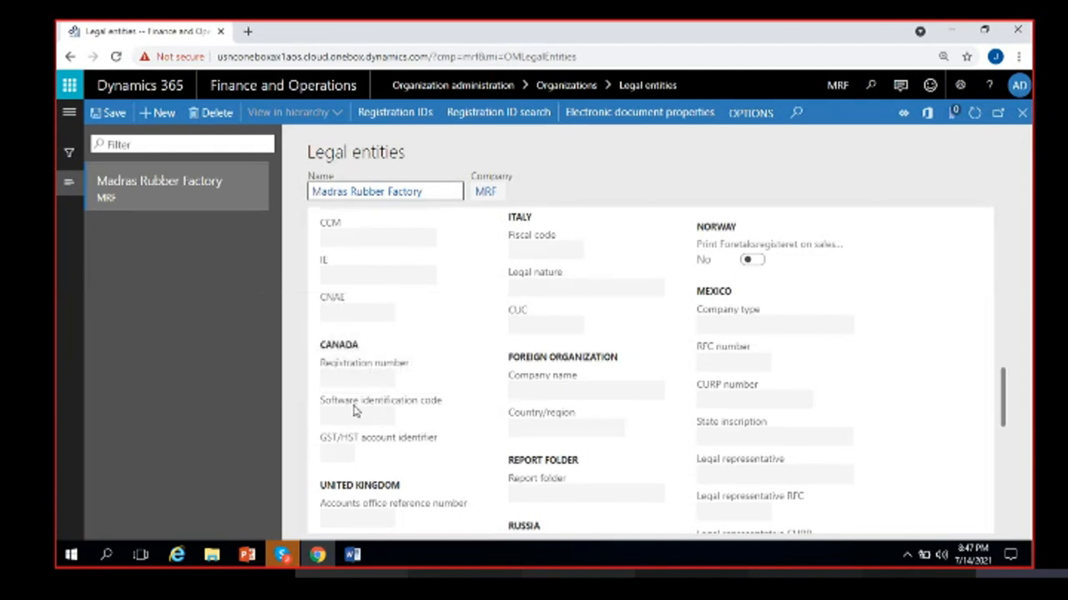
pyautogui.scroll(-3, 457, 423)
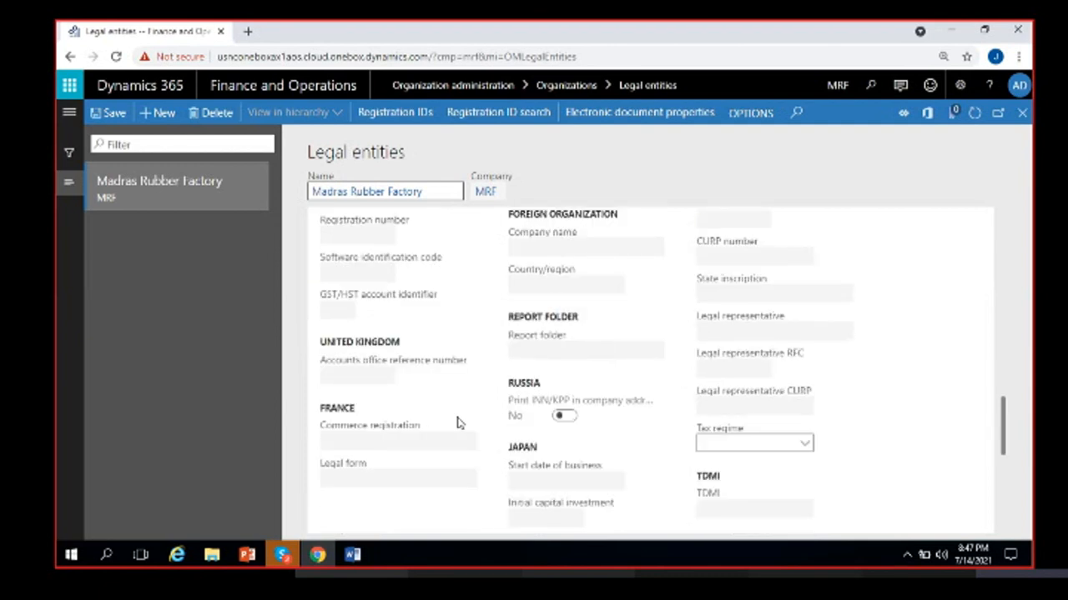
pyautogui.scroll(8, 457, 423)
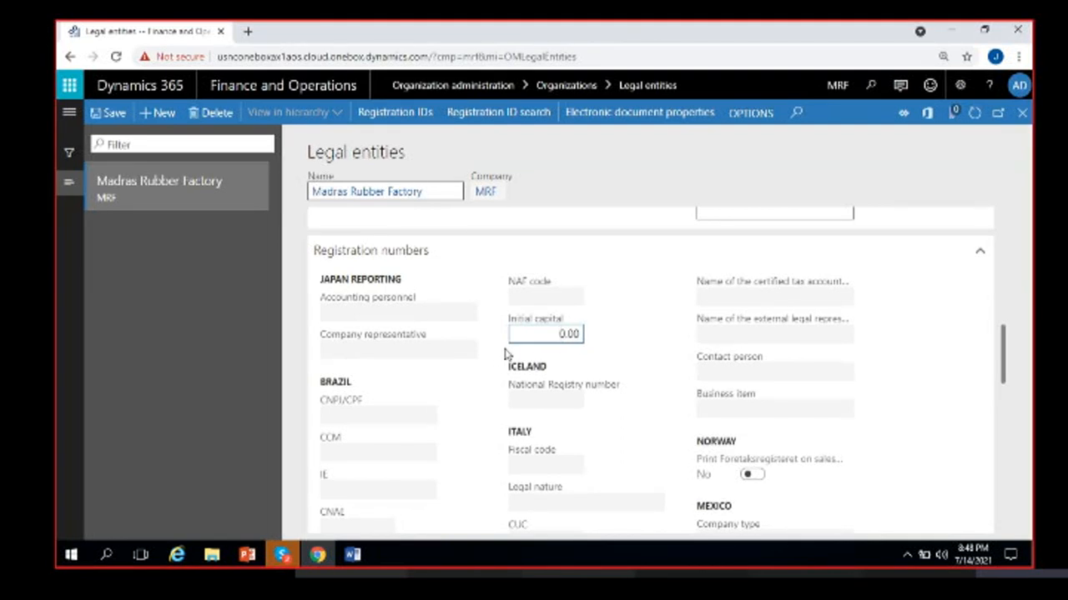
pyautogui.write('100000')
# - Browse the Tax regime lookup list without choosing a regime
pyautogui.scroll(-2, 595, 406)
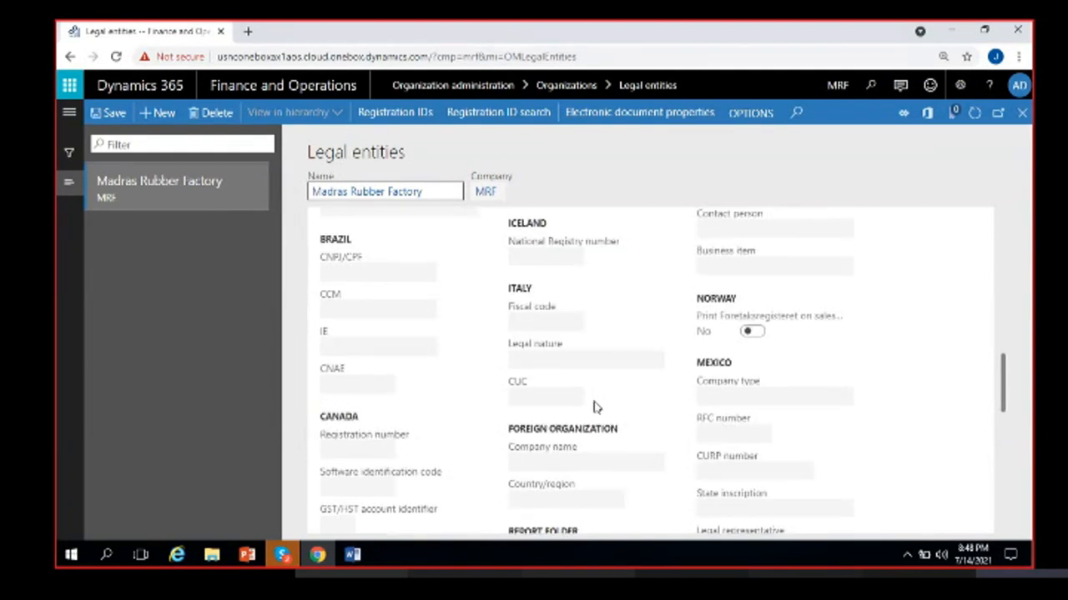
pyautogui.scroll(-4, 596, 406)
pyautogui.click(806, 375)
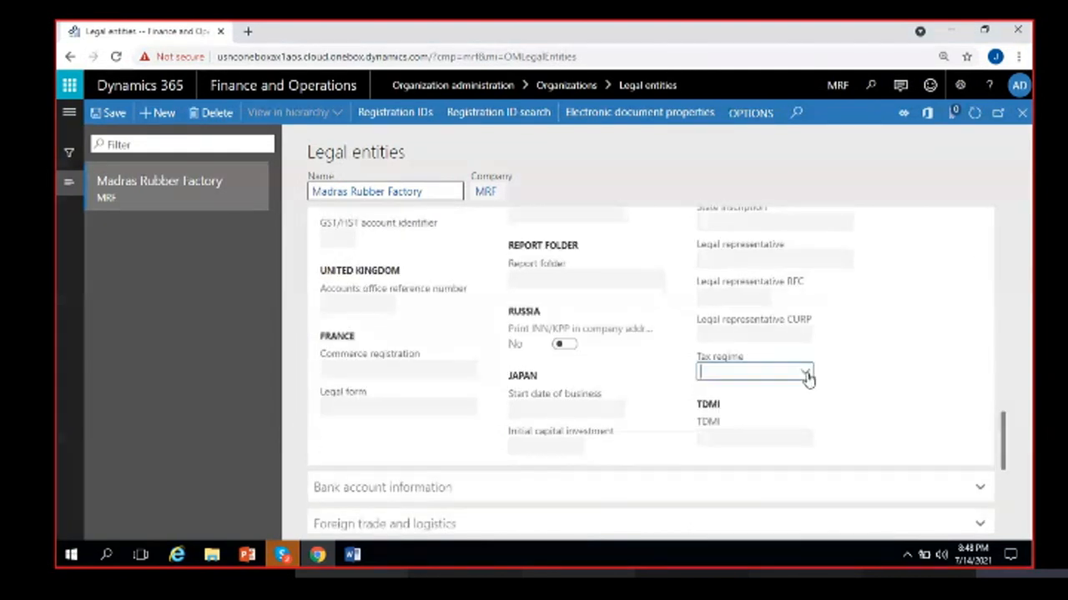
pyautogui.click(766, 404)
pyautogui.scroll(1, 835, 397)
pyautogui.scroll(1, 826, 445)
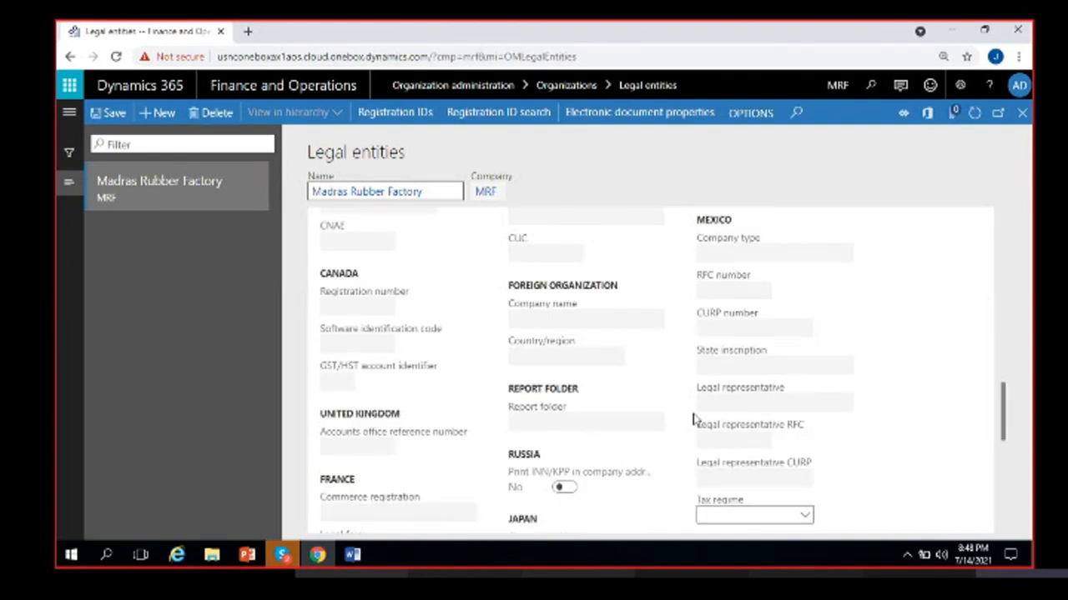
pyautogui.scroll(2, 665, 372)
pyautogui.scroll(2, 650, 373)
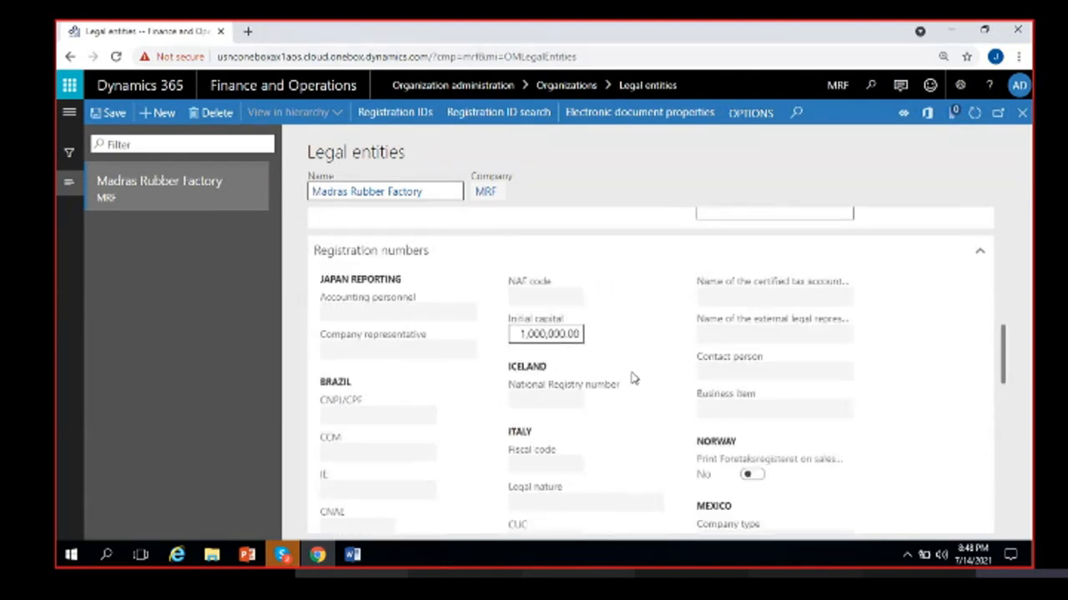
pyautogui.scroll(-4, 617, 430)
pyautogui.scroll(-3, 606, 425)
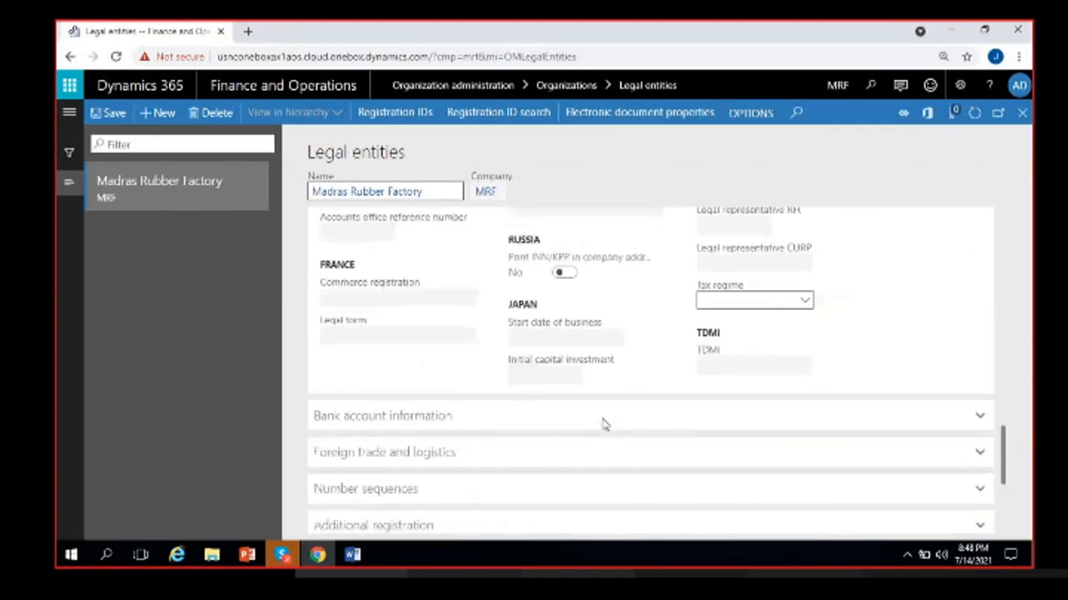
pyautogui.scroll(-2, 604, 426)
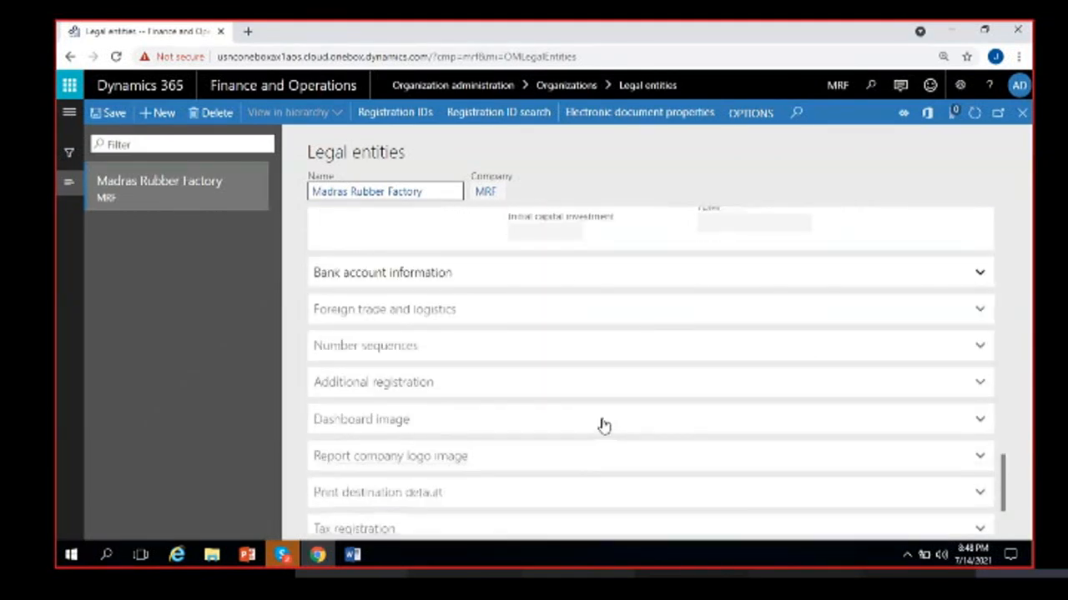
# - Expand Bank account information and confirm the Bank account lookup is empty
pyautogui.click(487, 283)
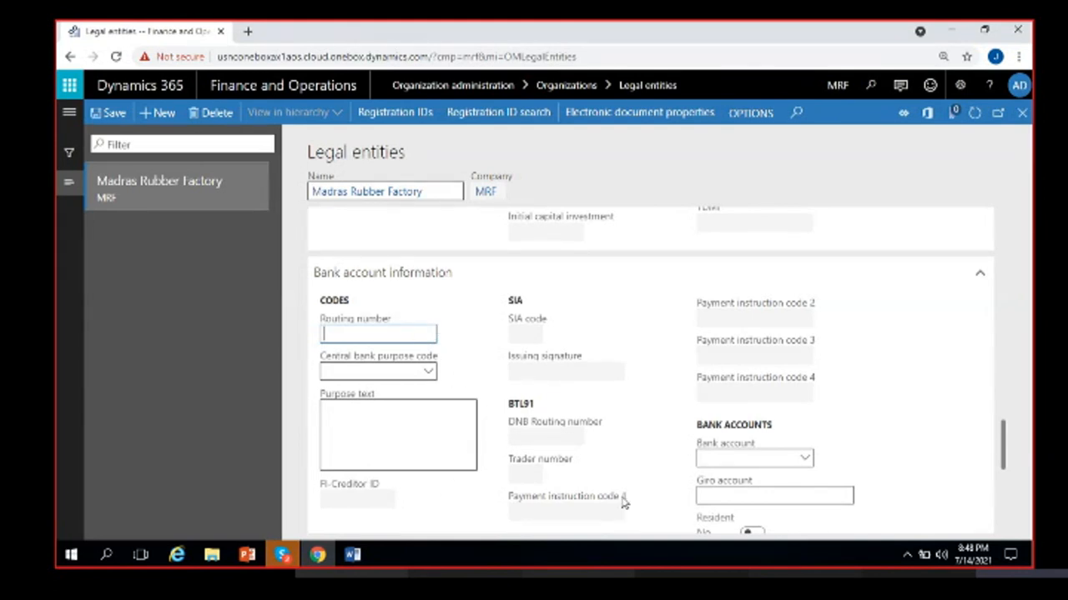
pyautogui.scroll(-1, 590, 487)
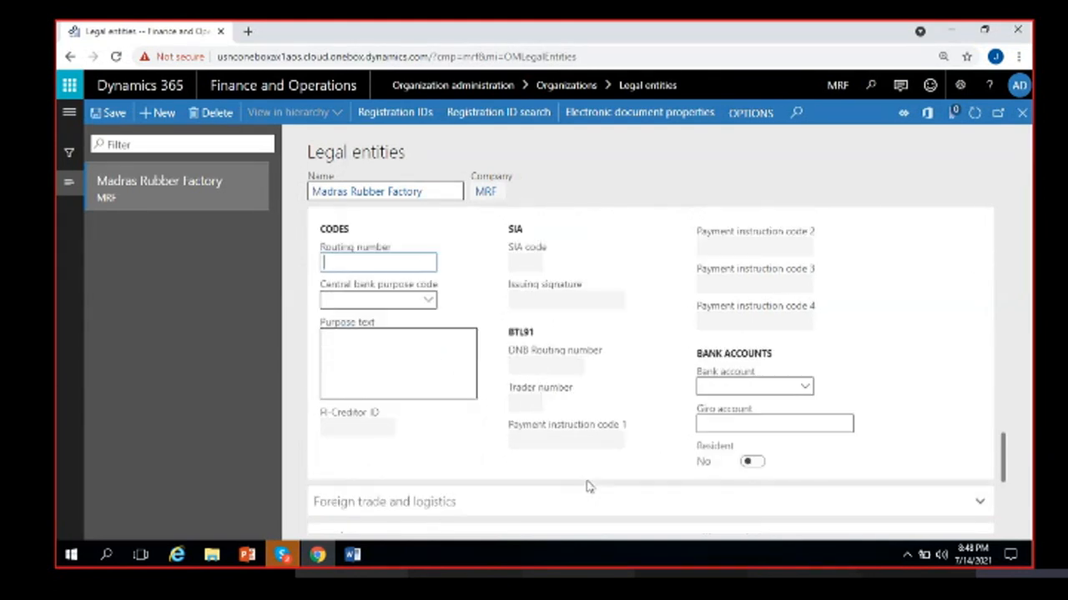
pyautogui.click(806, 389)
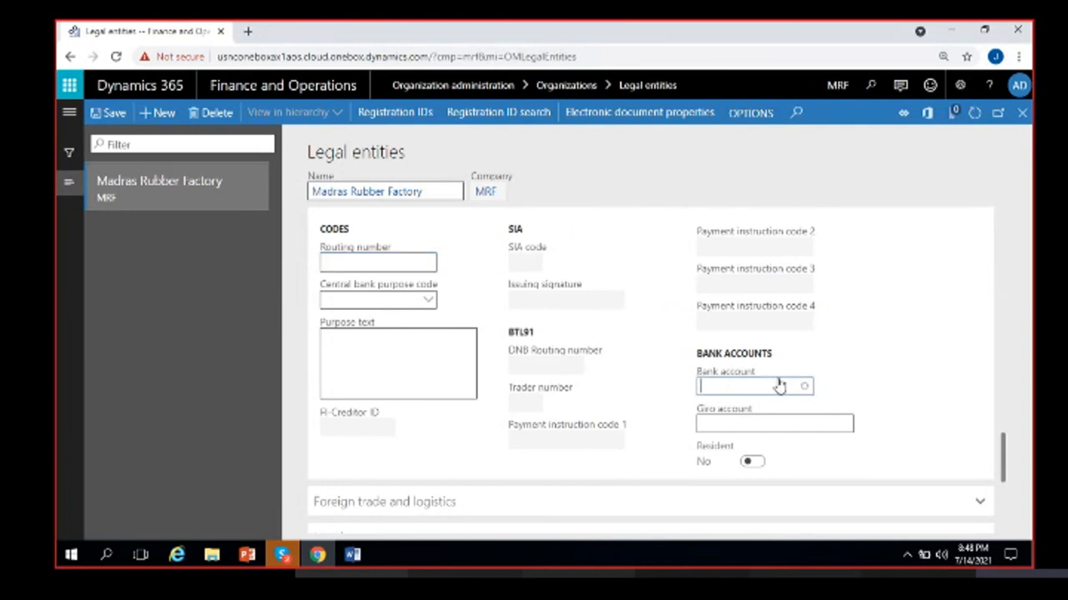
pyautogui.click(639, 381)
pyautogui.scroll(1, 664, 419)
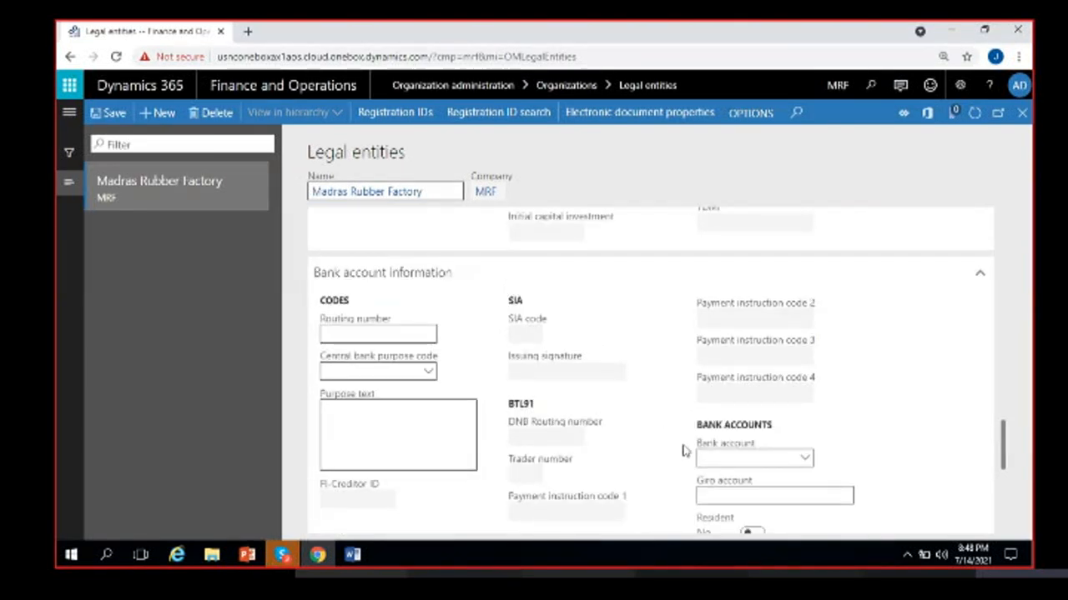
# - Collapse Bank account information and expand Foreign trade and logistics
pyautogui.click(460, 283)
pyautogui.click(477, 311)
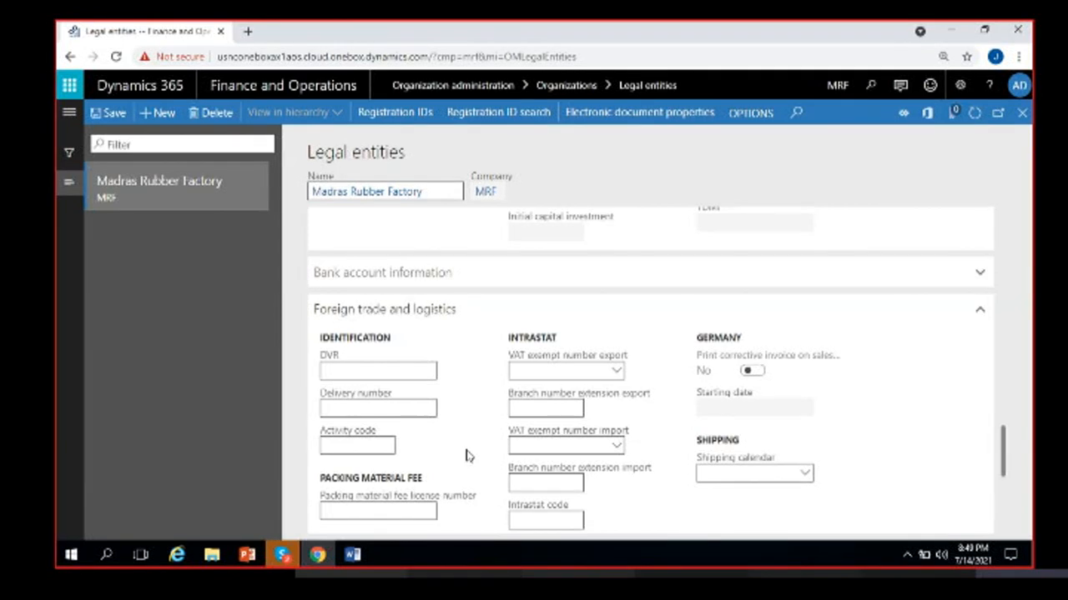
pyautogui.scroll(-1, 461, 449)
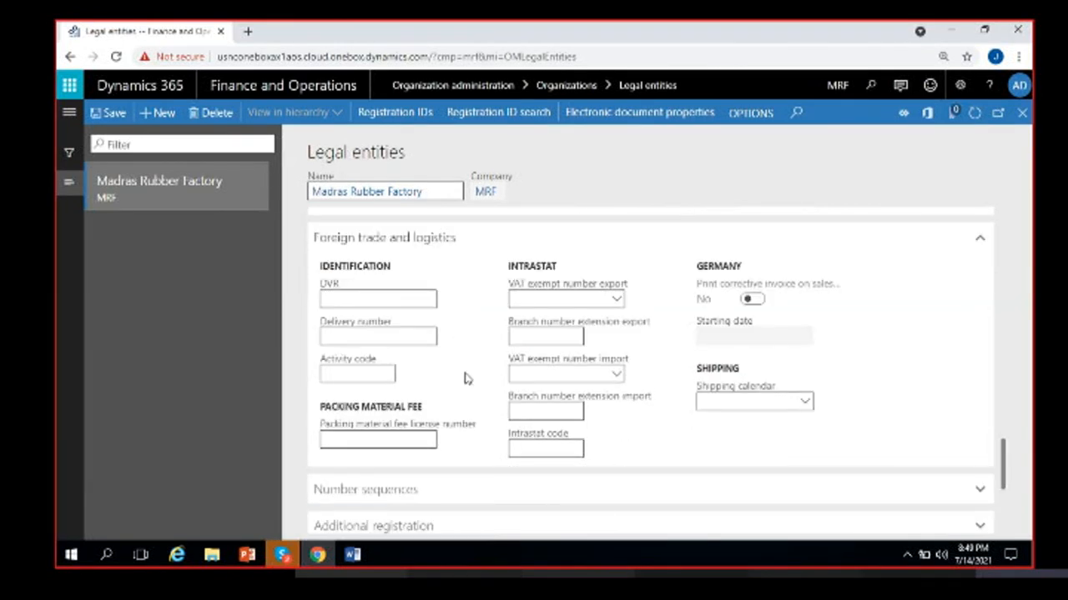
# - Collapse Foreign trade and logistics, glance at Number sequences, and expand Additional registration
pyautogui.moveTo(559, 289)
pyautogui.click(472, 246)
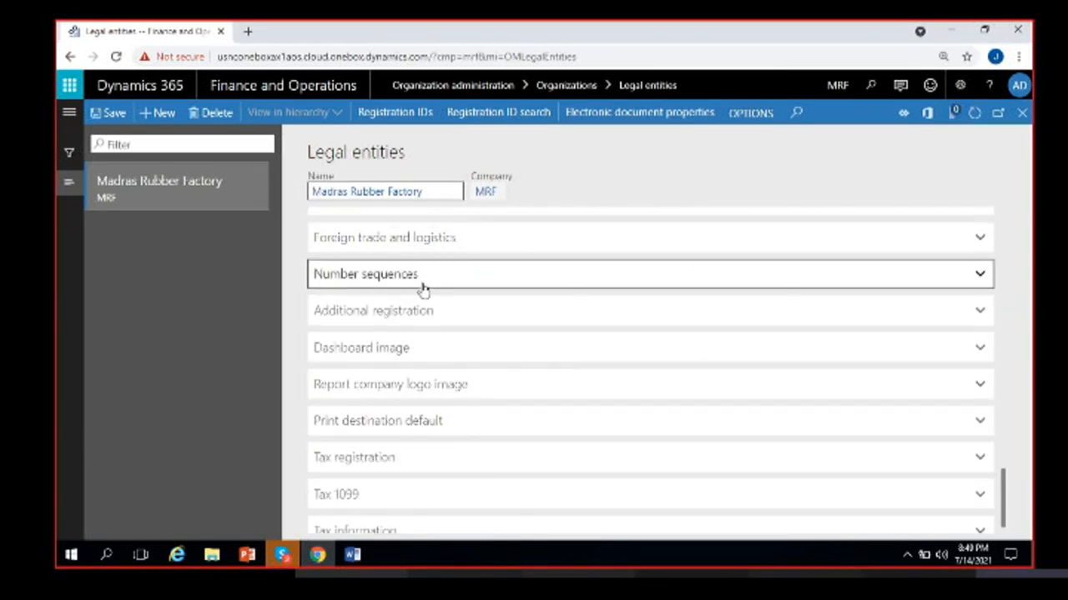
pyautogui.click(422, 287)
pyautogui.click(412, 278)
pyautogui.click(435, 318)
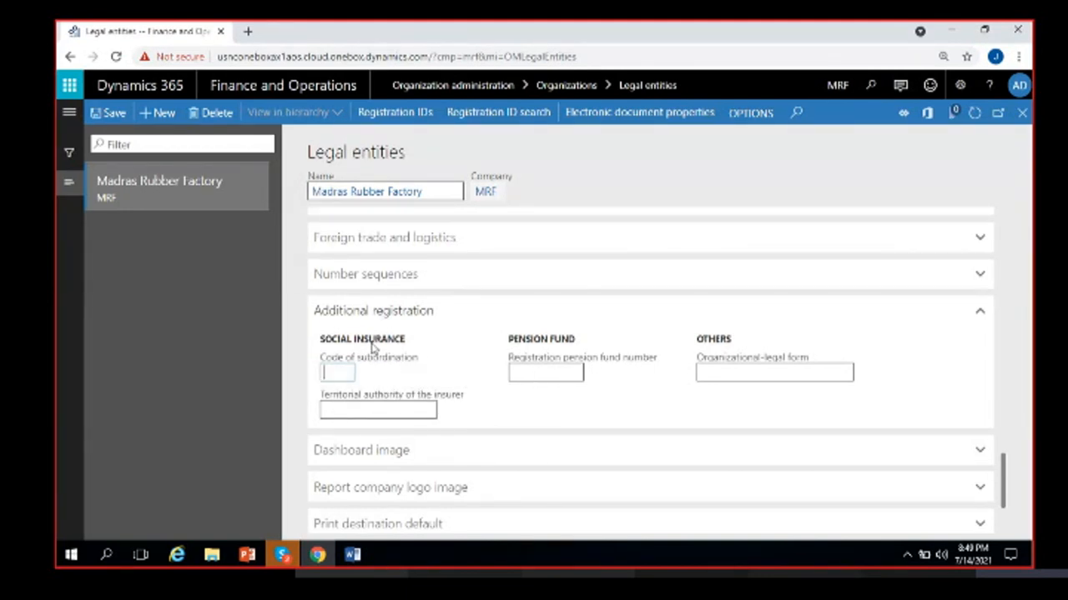
# - Look over the insurer authority, pension fund and legal form fields, then switch to Dashboard image
pyautogui.click(389, 410)
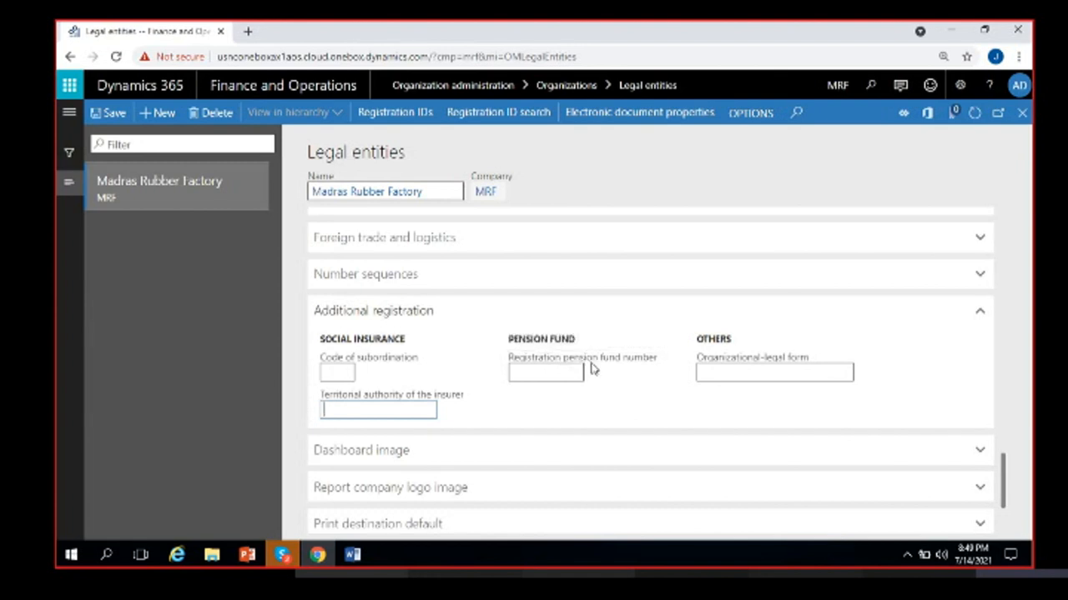
pyautogui.click(540, 377)
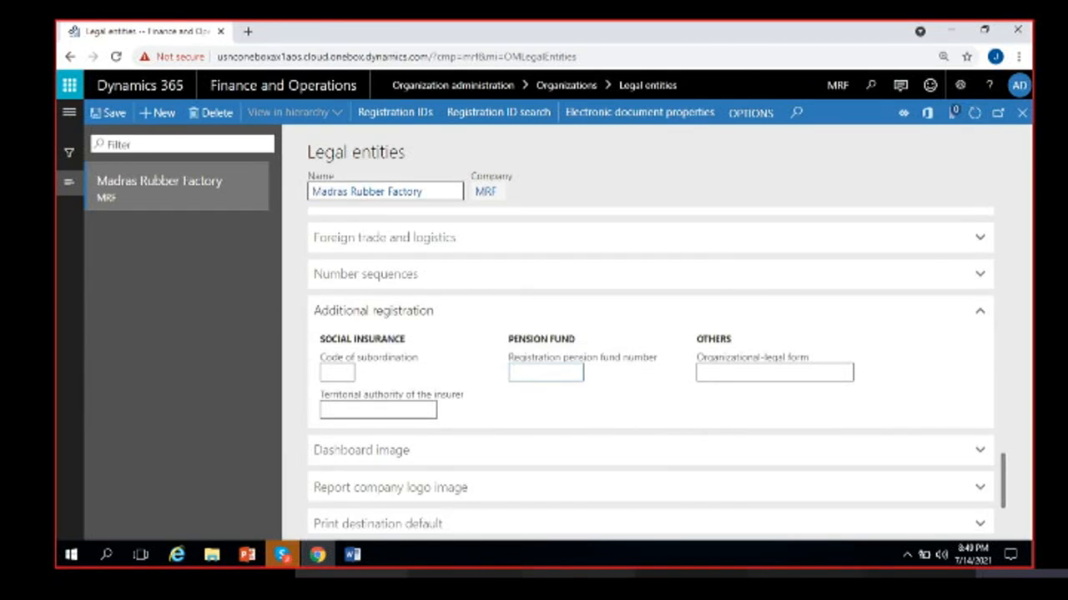
pyautogui.click(743, 376)
pyautogui.click(451, 325)
pyautogui.click(435, 356)
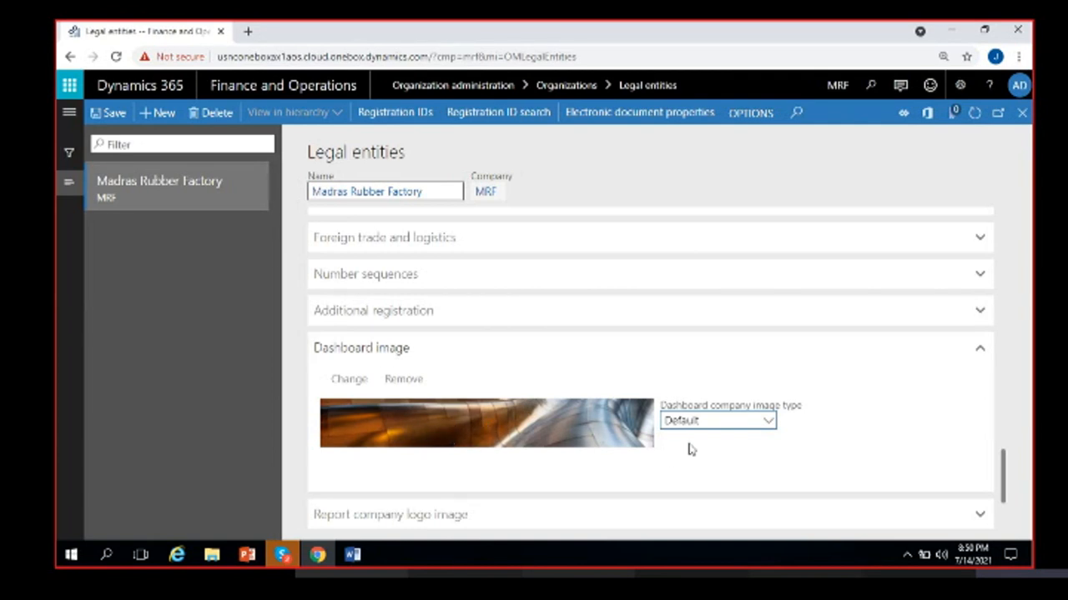
# - Try the Banner dashboard image type and cancel the image upload without a file
pyautogui.click(360, 380)
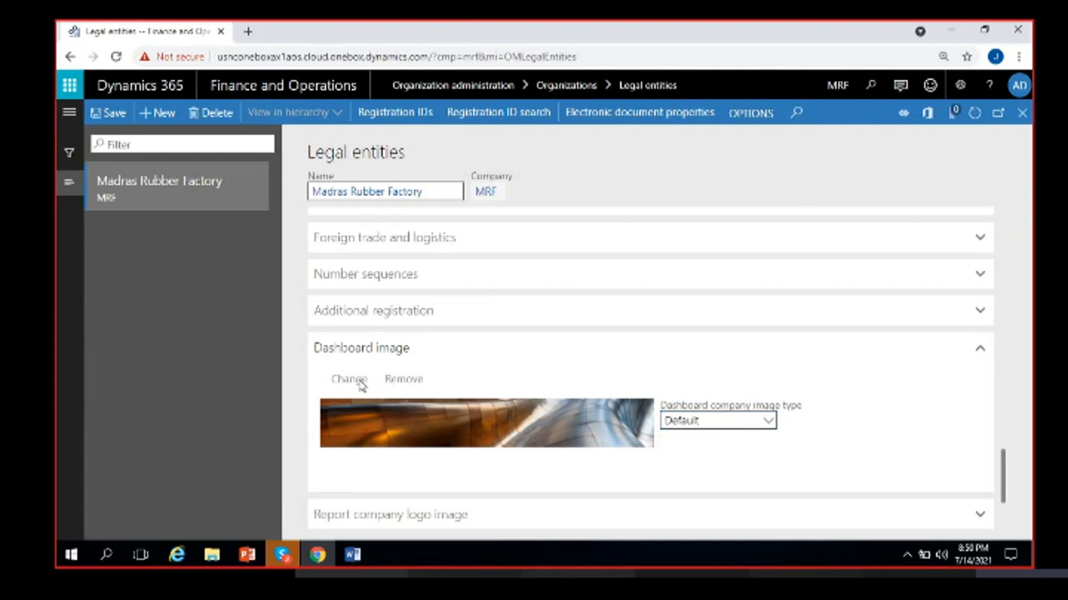
pyautogui.click(762, 419)
pyautogui.click(709, 477)
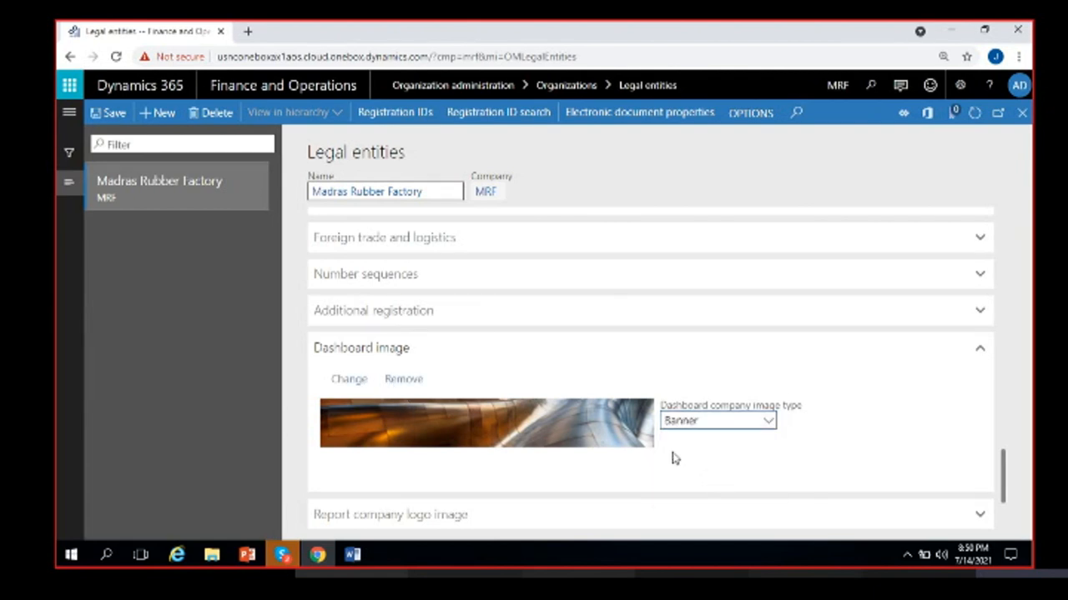
pyautogui.click(361, 384)
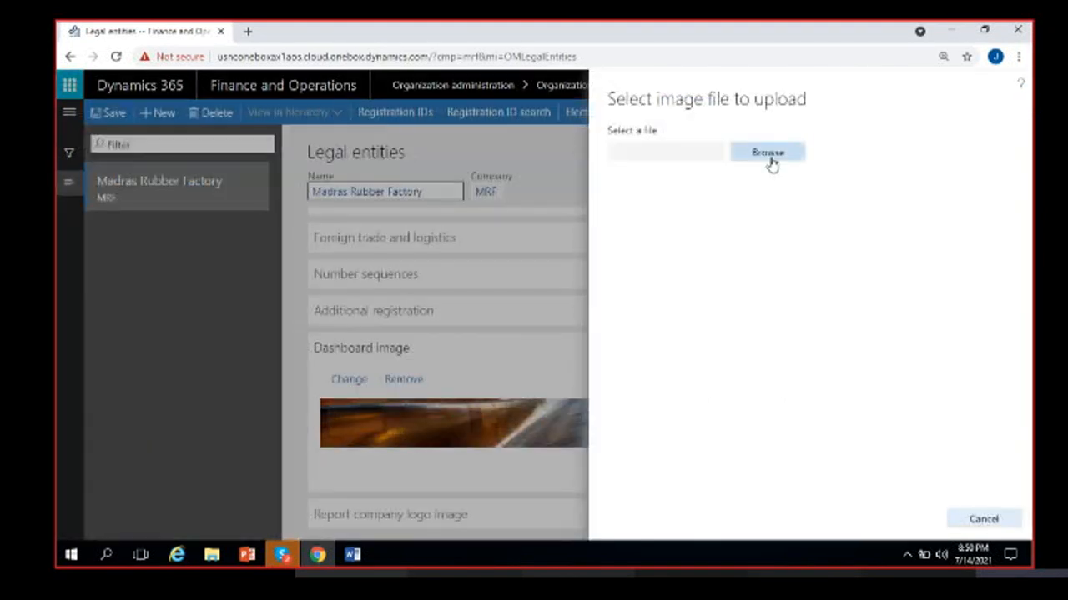
pyautogui.click(771, 160)
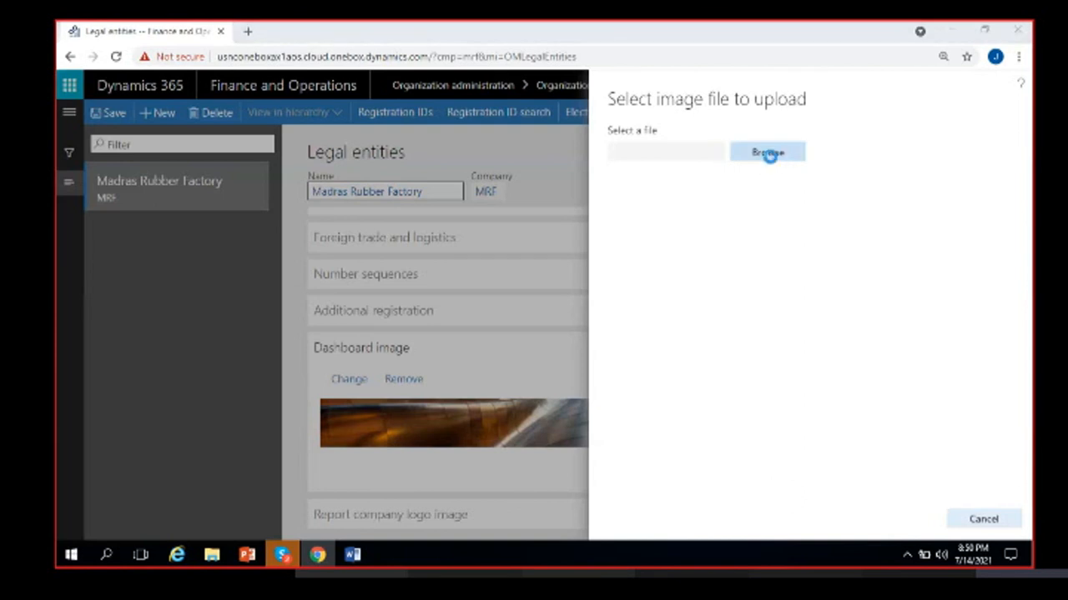
pyautogui.scroll(-10, 300, 259)
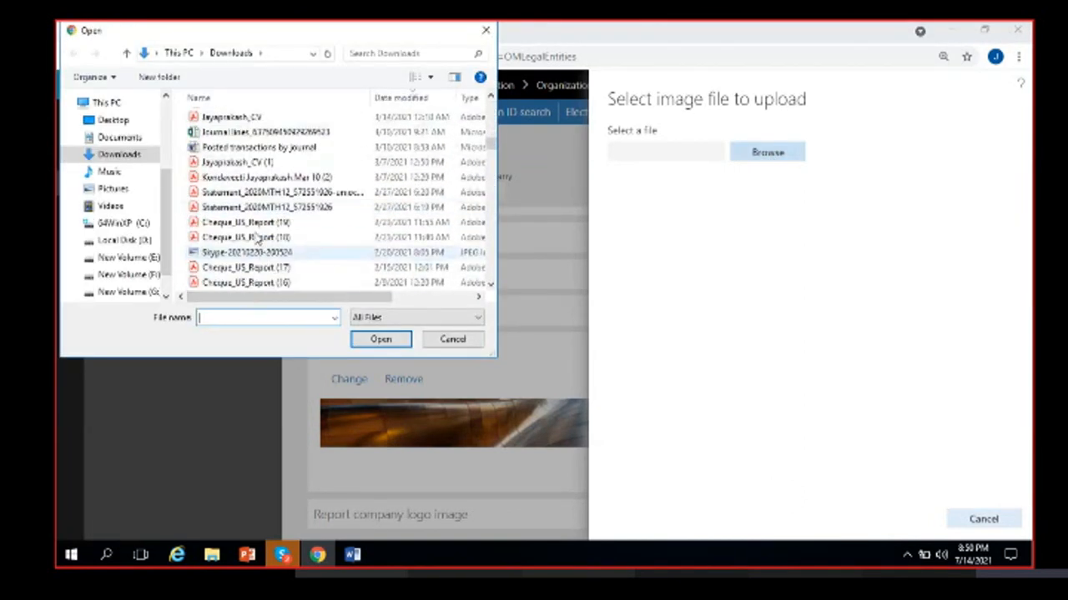
pyautogui.click(451, 340)
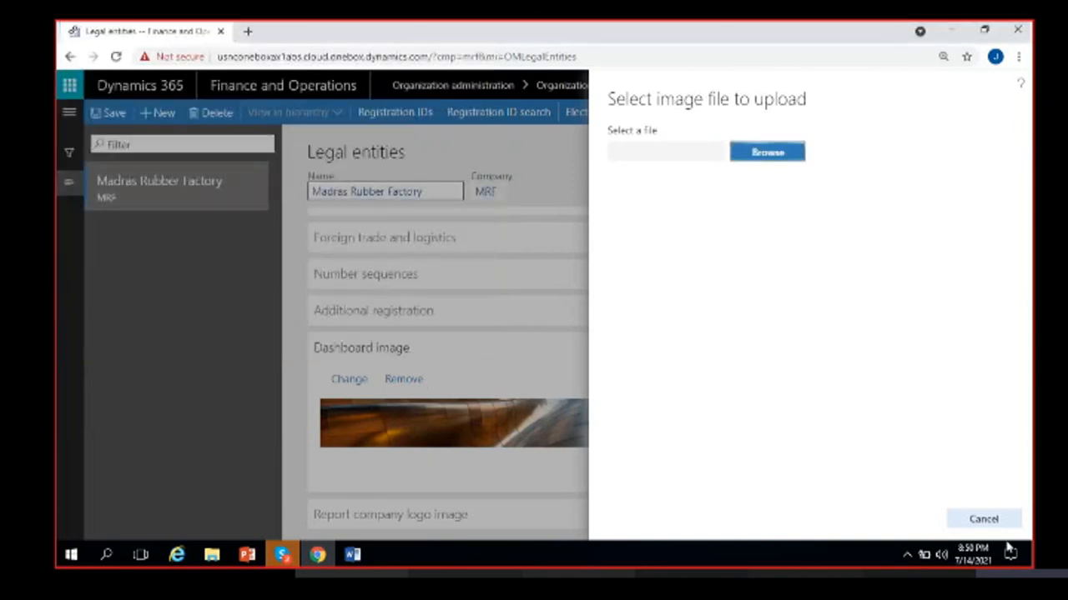
pyautogui.click(443, 473)
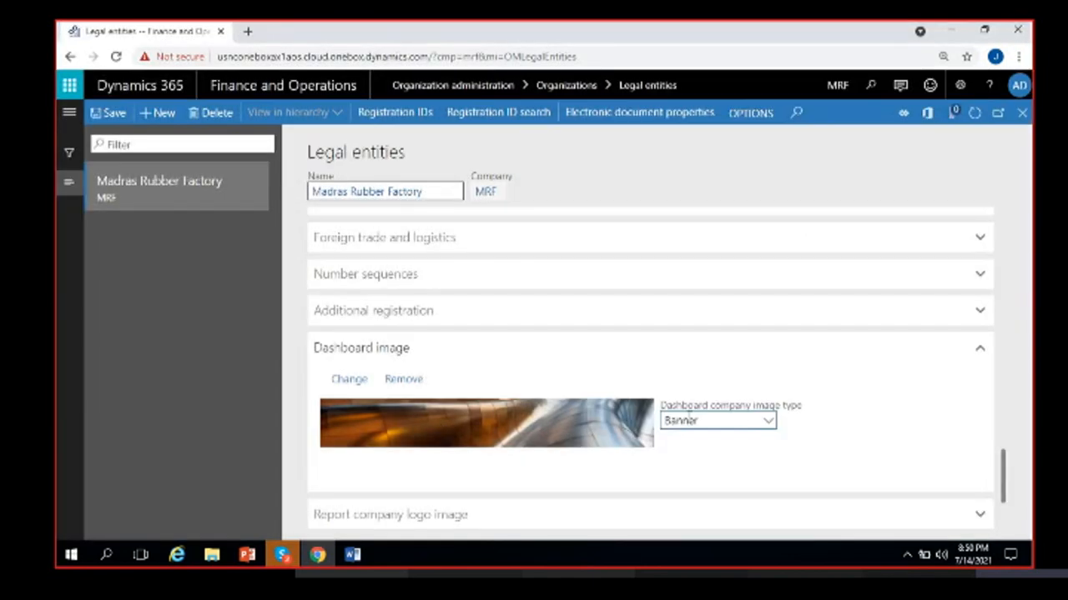
# - Try the Logo image type, then set the dashboard company image type back to Default
pyautogui.click(768, 421)
pyautogui.click(702, 495)
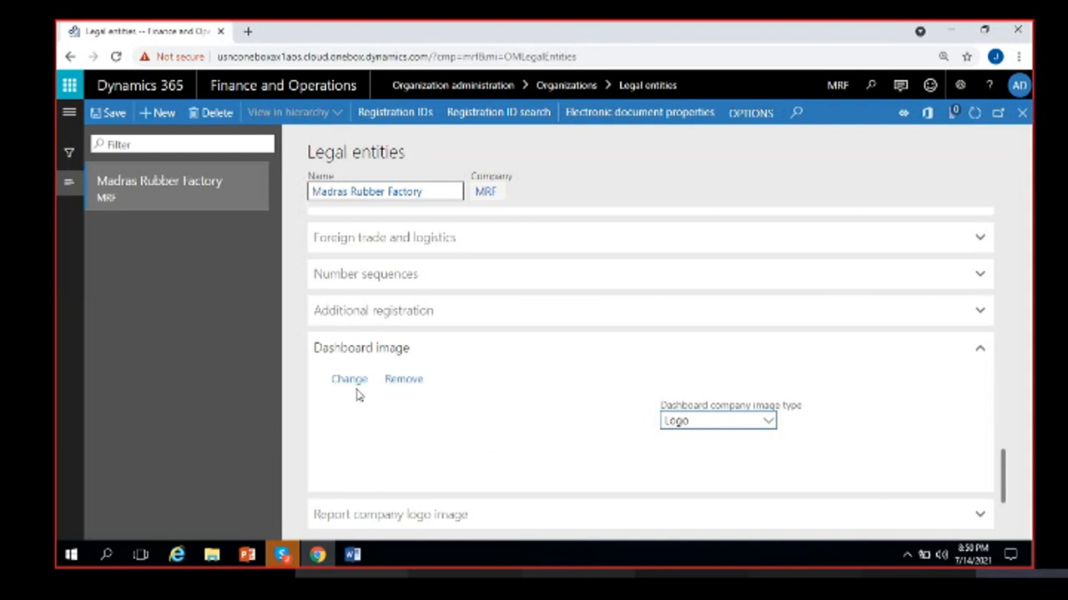
pyautogui.click(768, 421)
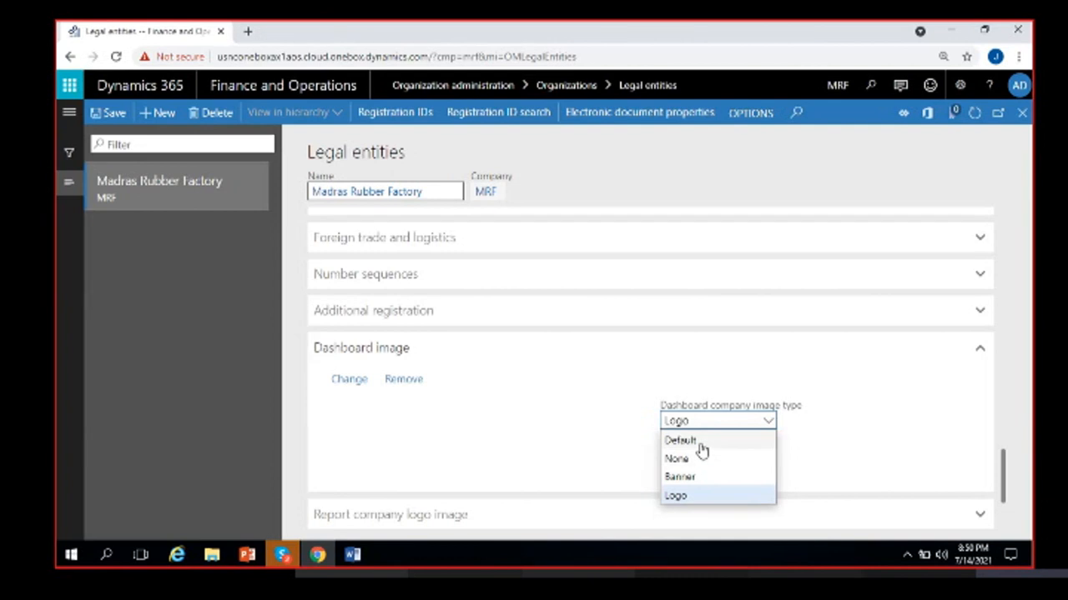
pyautogui.click(701, 440)
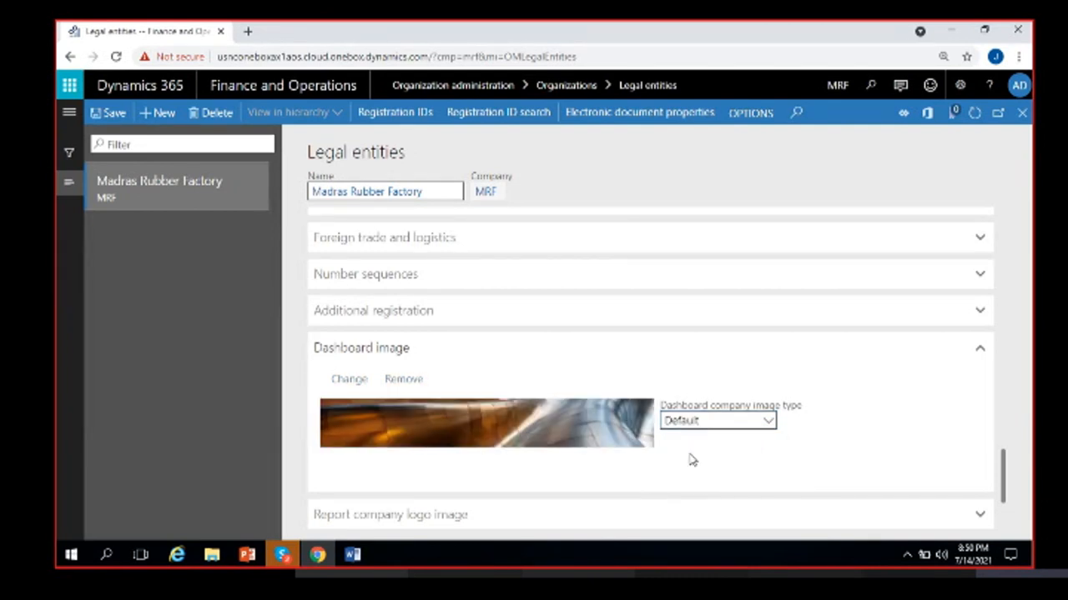
pyautogui.scroll(-1, 689, 454)
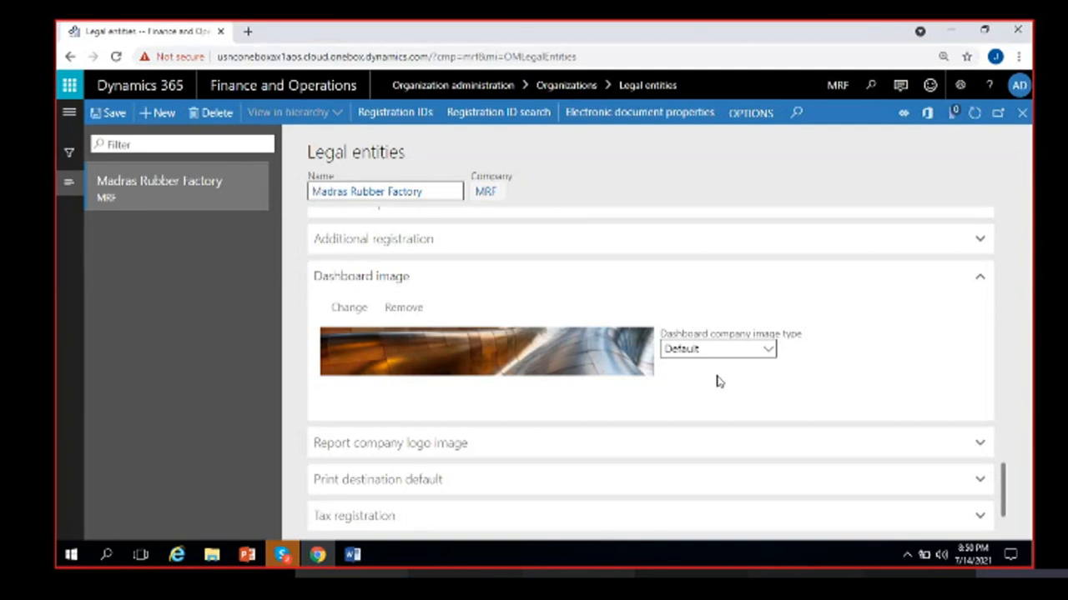
# - Expand Report company logo image and collapse the Dashboard image section
pyautogui.click(508, 441)
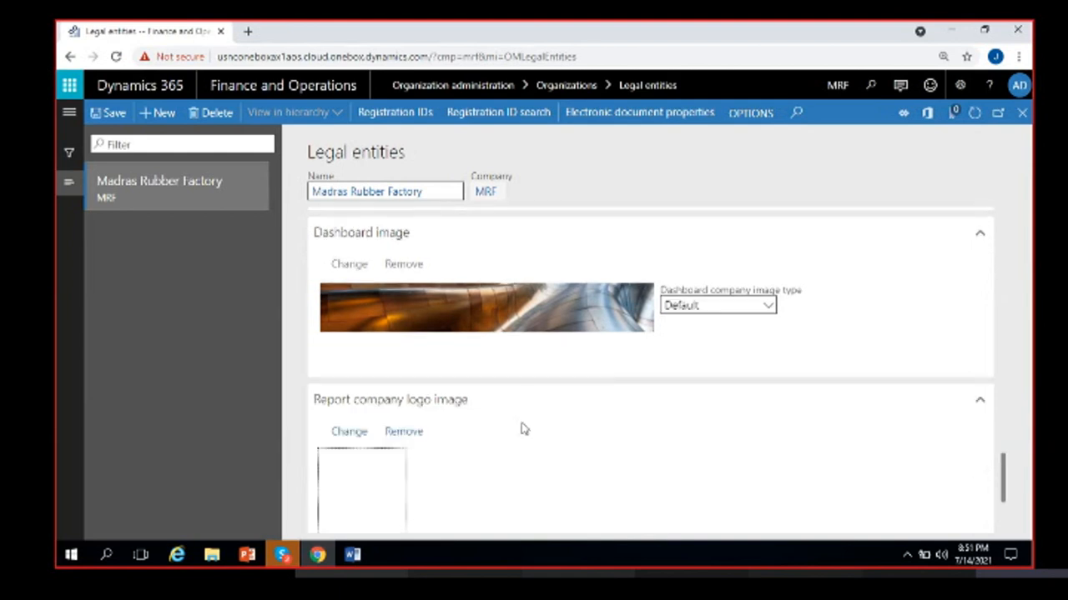
pyautogui.scroll(-1, 529, 425)
pyautogui.scroll(2, 527, 424)
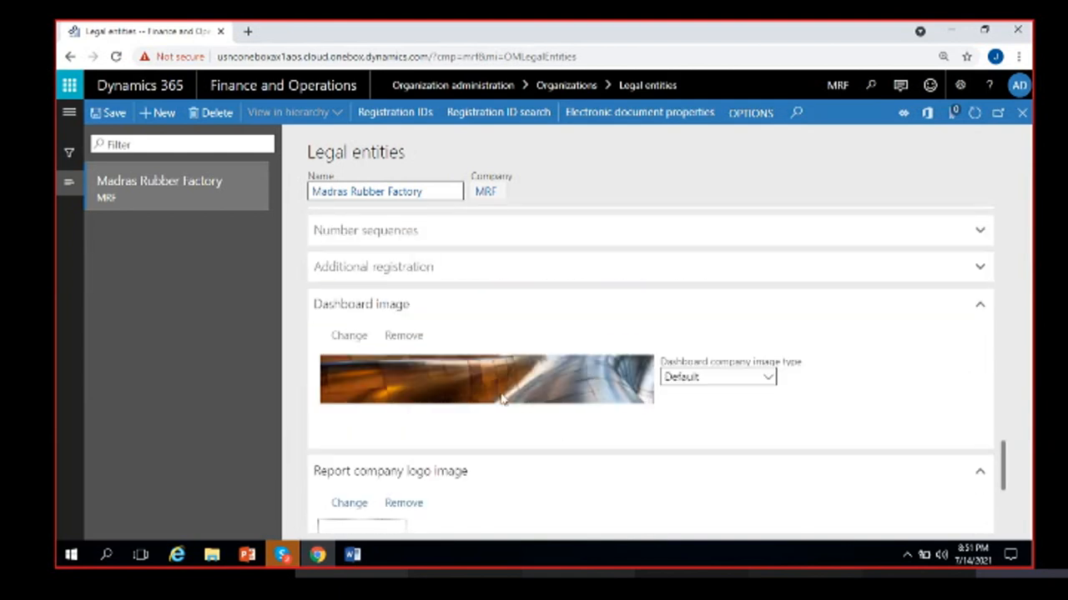
pyautogui.click(704, 321)
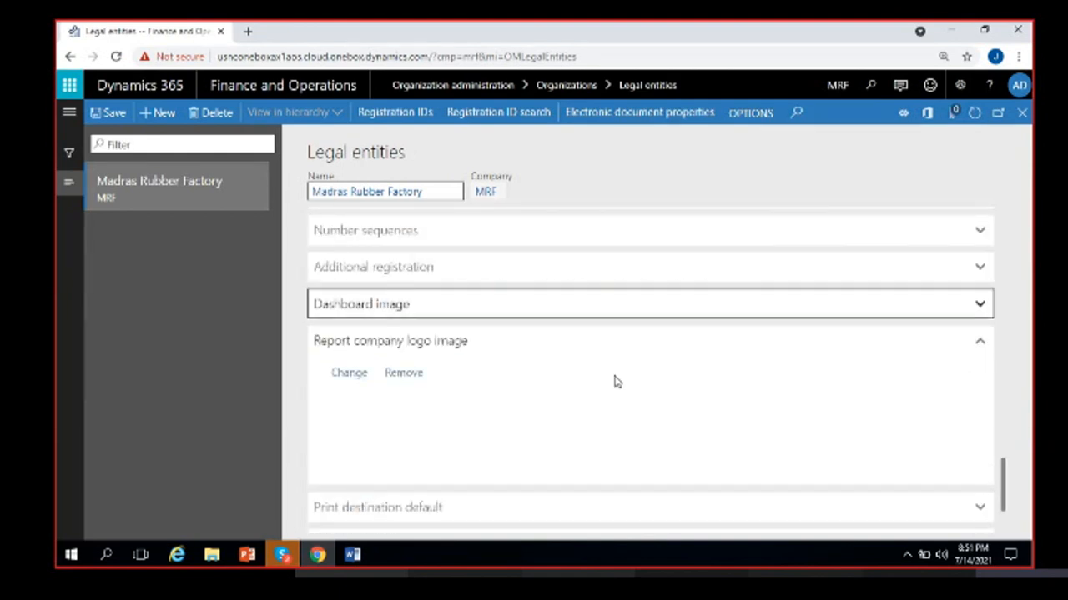
pyautogui.click(534, 310)
pyautogui.scroll(-3, 453, 422)
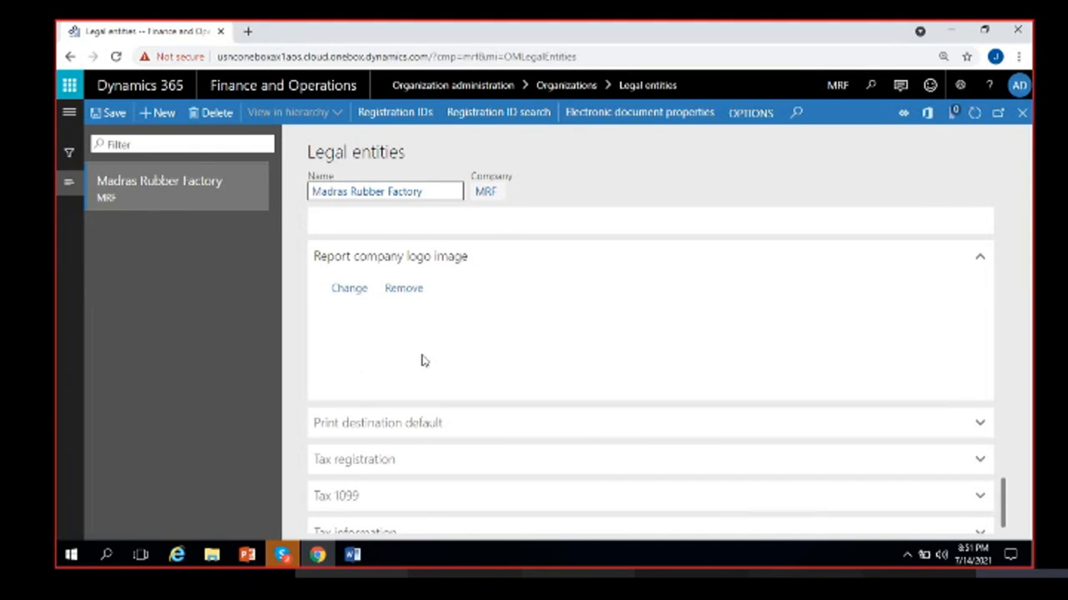
# - Start a report logo upload, then cancel it, leaving the logo blank
pyautogui.click(350, 291)
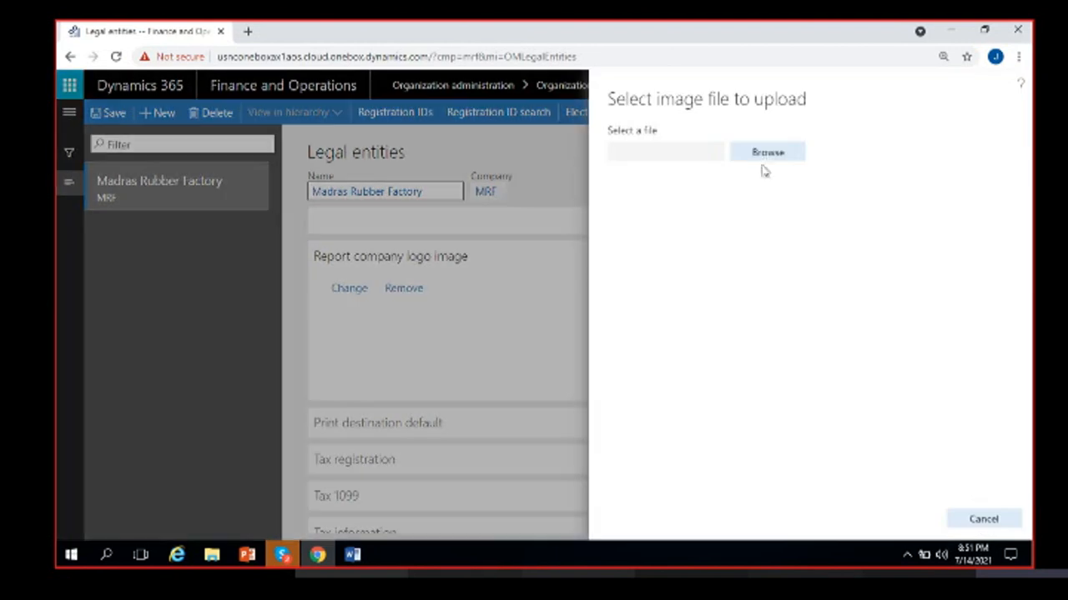
pyautogui.click(762, 155)
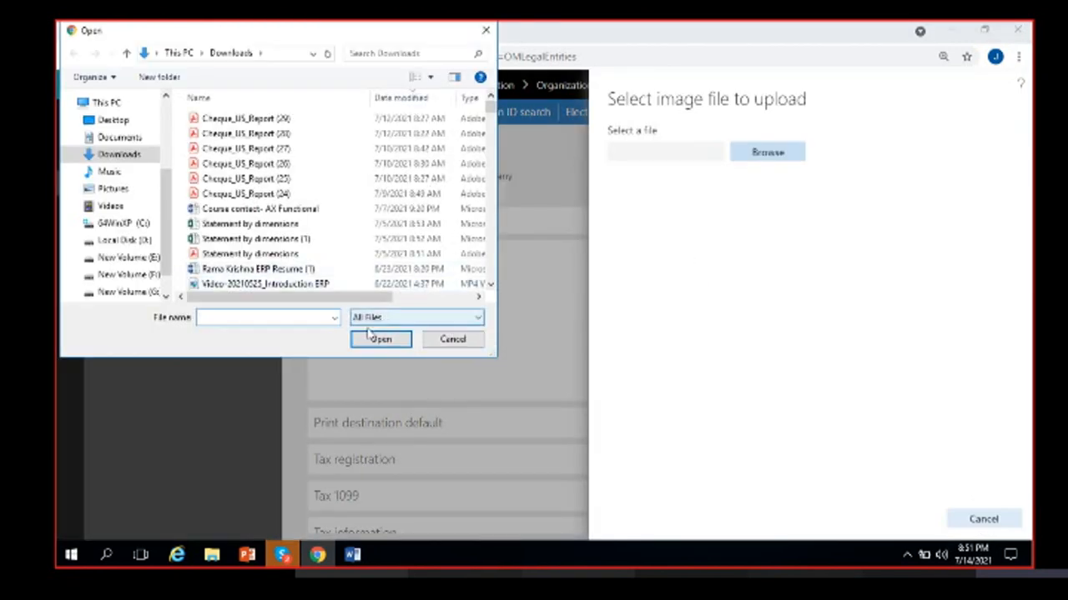
pyautogui.click(453, 339)
pyautogui.click(984, 518)
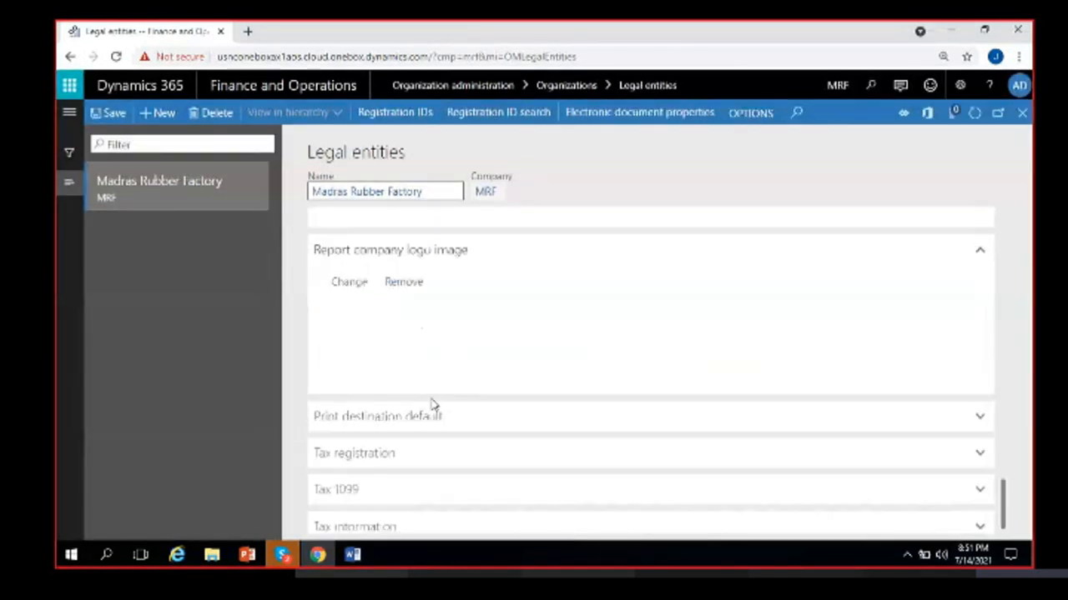
# - Keep the default print destination on Screen after trying PDF File, then expand Tax registration
pyautogui.click(454, 419)
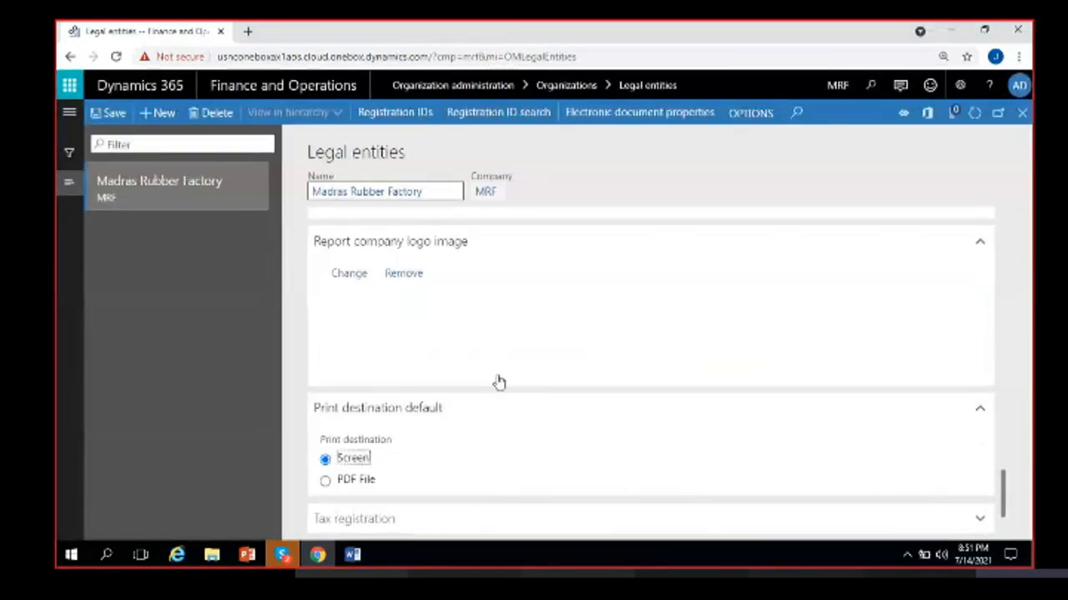
pyautogui.scroll(-1, 499, 382)
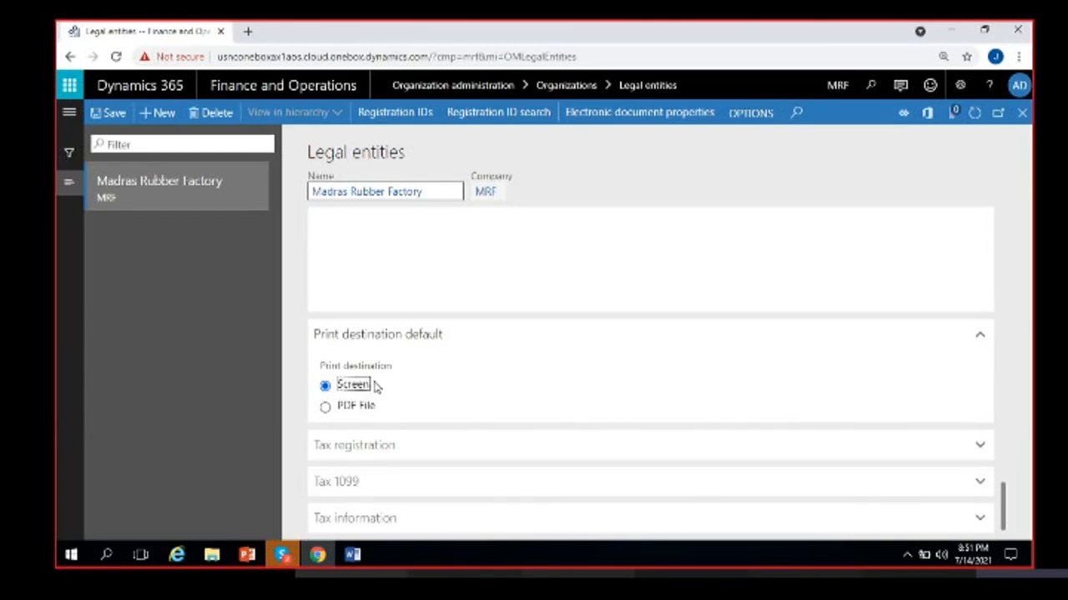
pyautogui.click(362, 407)
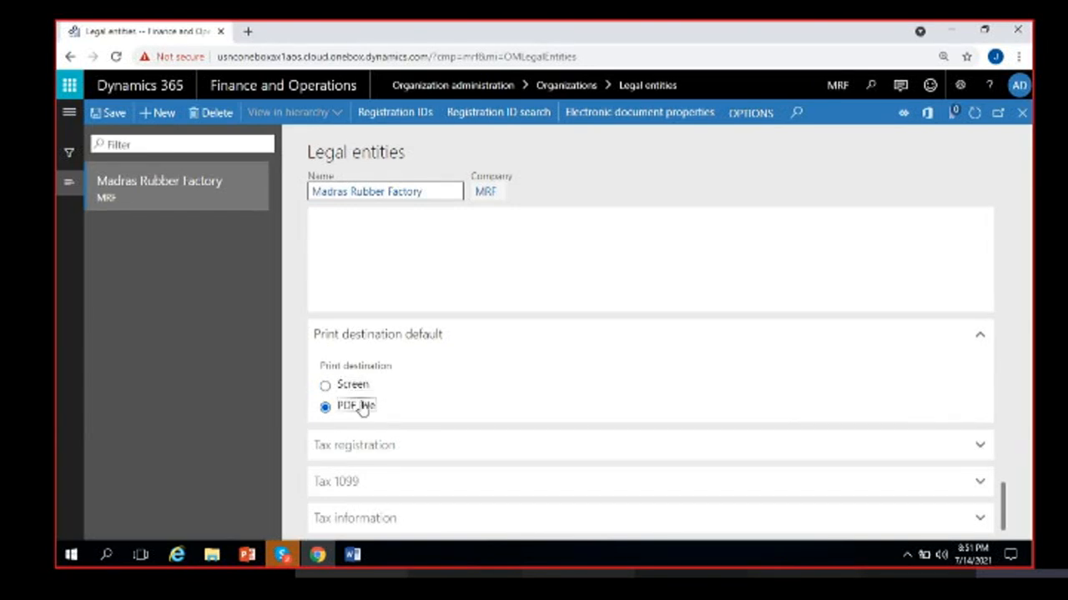
pyautogui.click(351, 386)
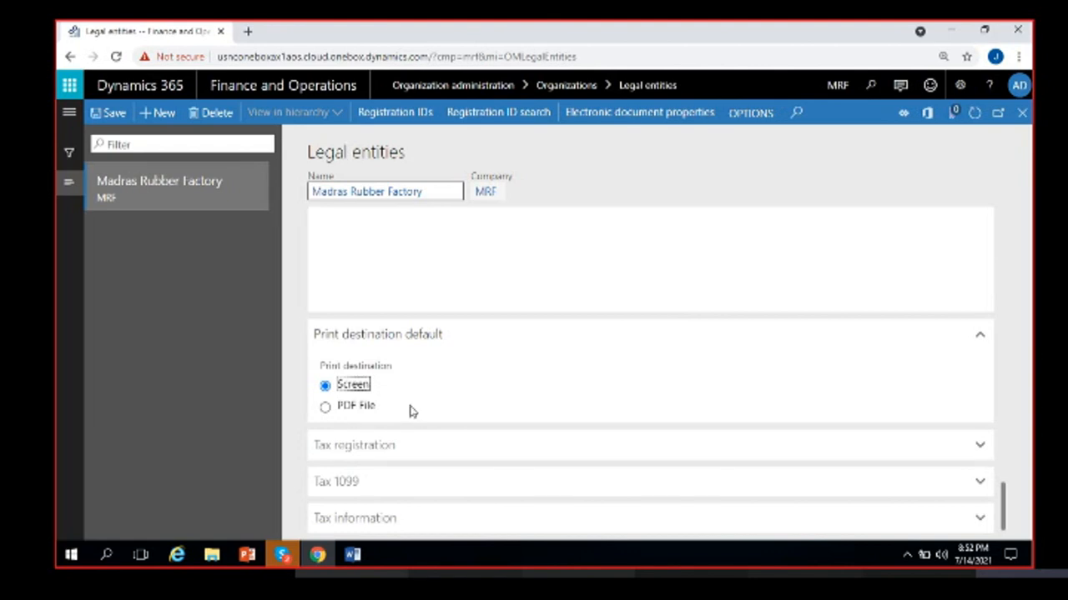
pyautogui.click(375, 393)
pyautogui.click(379, 445)
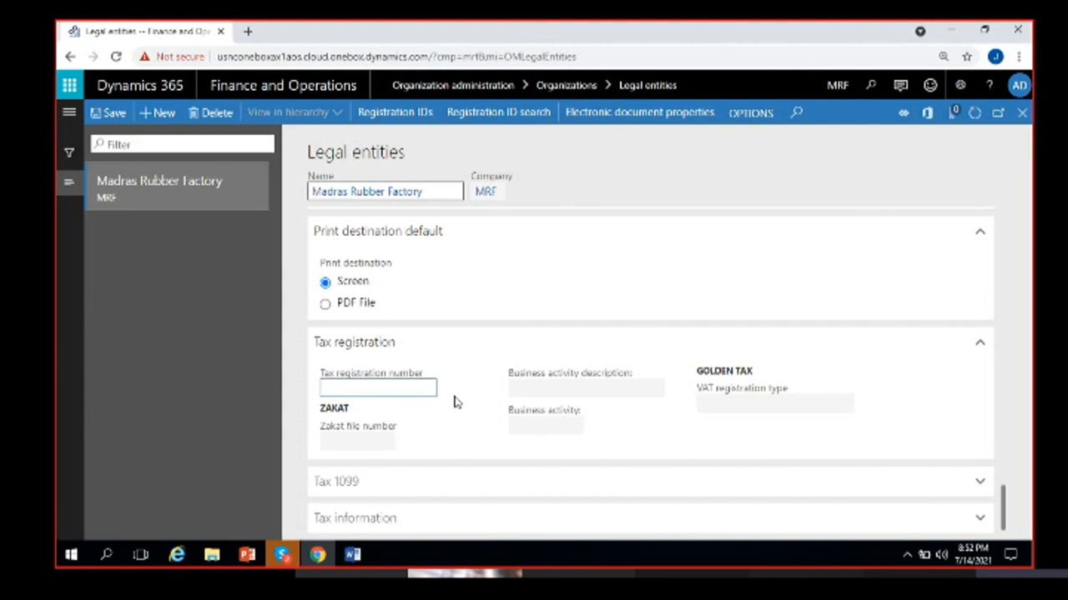
pyautogui.click(400, 486)
pyautogui.scroll(3, 461, 461)
pyautogui.scroll(-3, 461, 461)
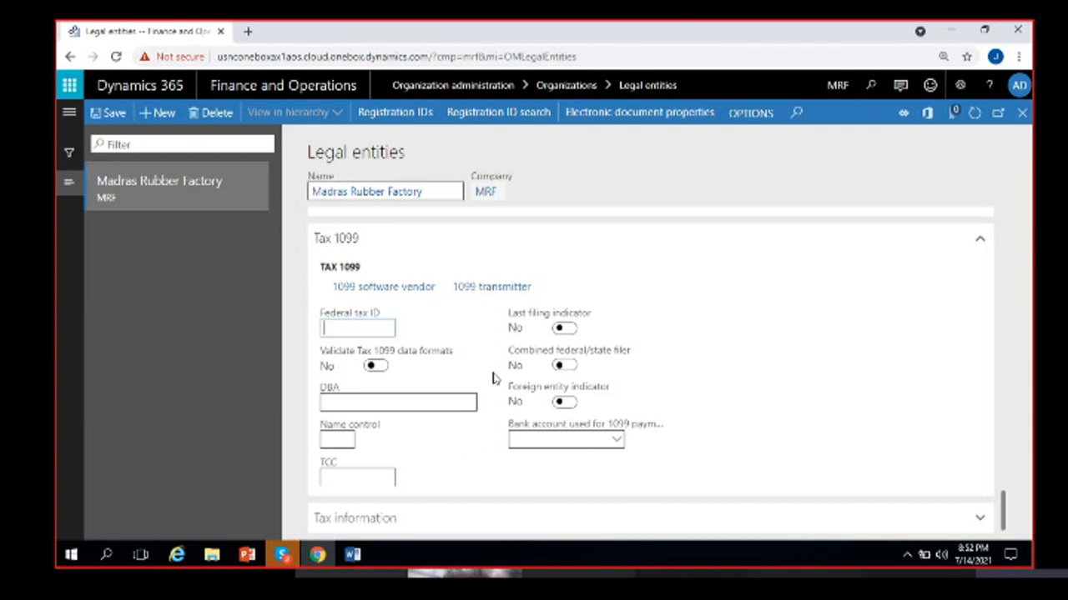
pyautogui.click(431, 241)
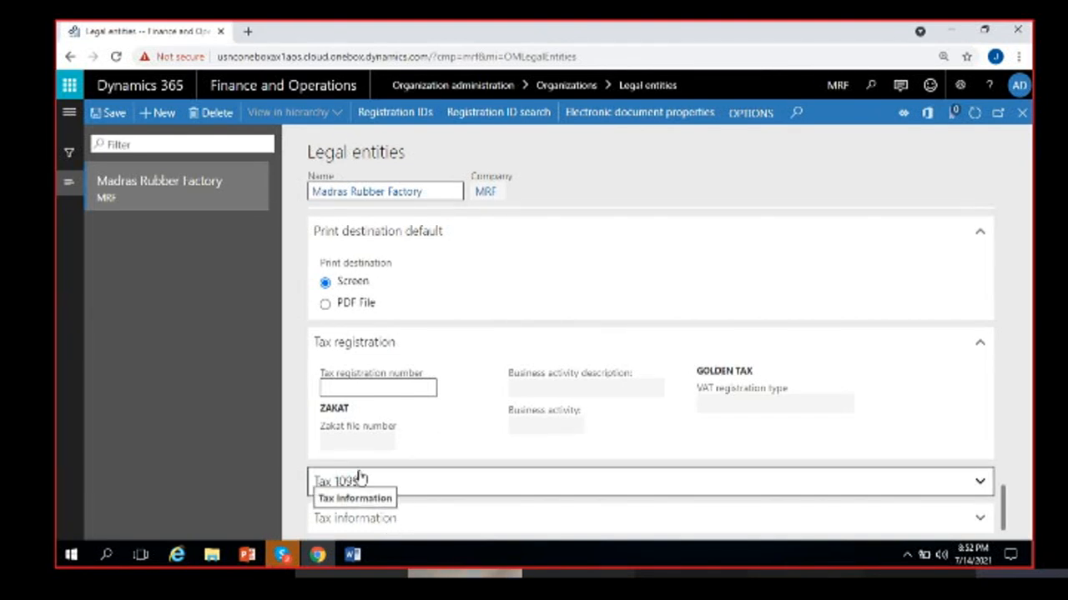
# - Expand Tax information to show the PAN information and withholding tax fields
pyautogui.click(393, 519)
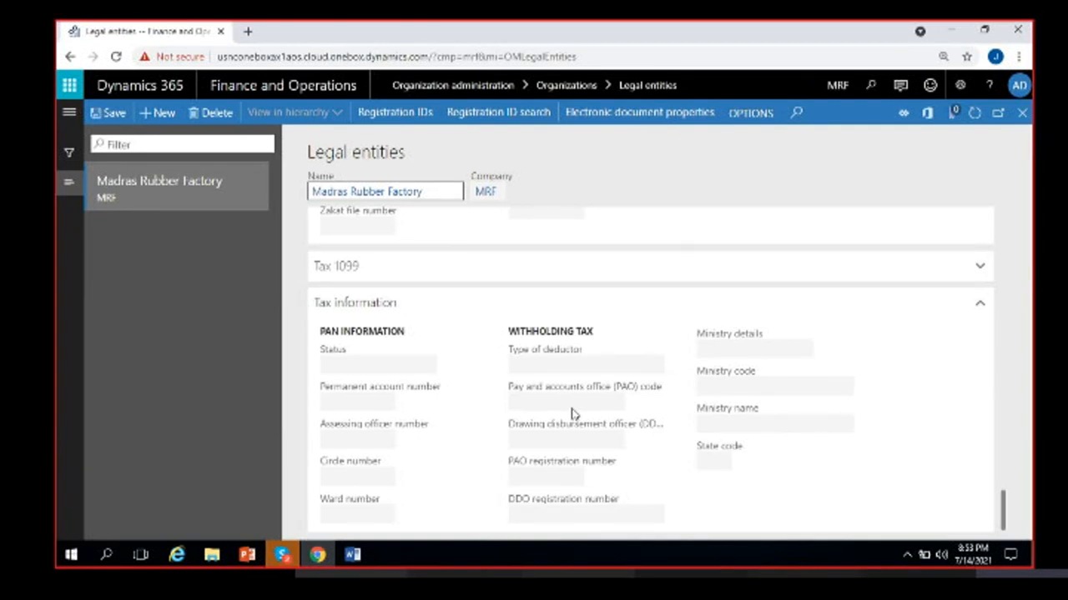
# - Scroll up and expand Addresses to list the Madras Rubber Factory and Warehouse-1 addresses
pyautogui.click(431, 304)
pyautogui.scroll(10, 555, 387)
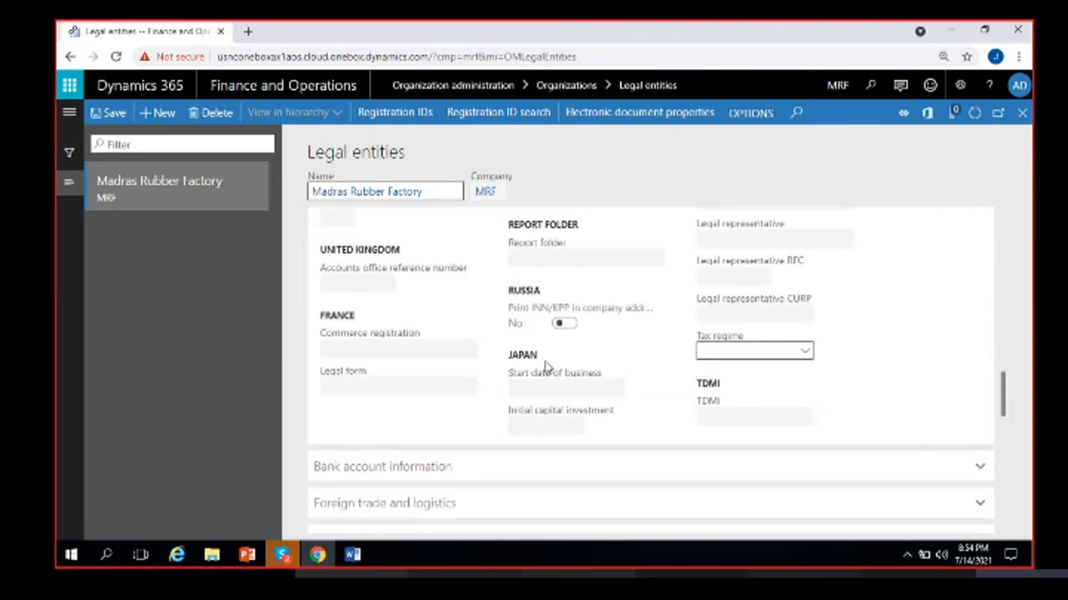
pyautogui.scroll(5, 548, 367)
pyautogui.scroll(15, 543, 365)
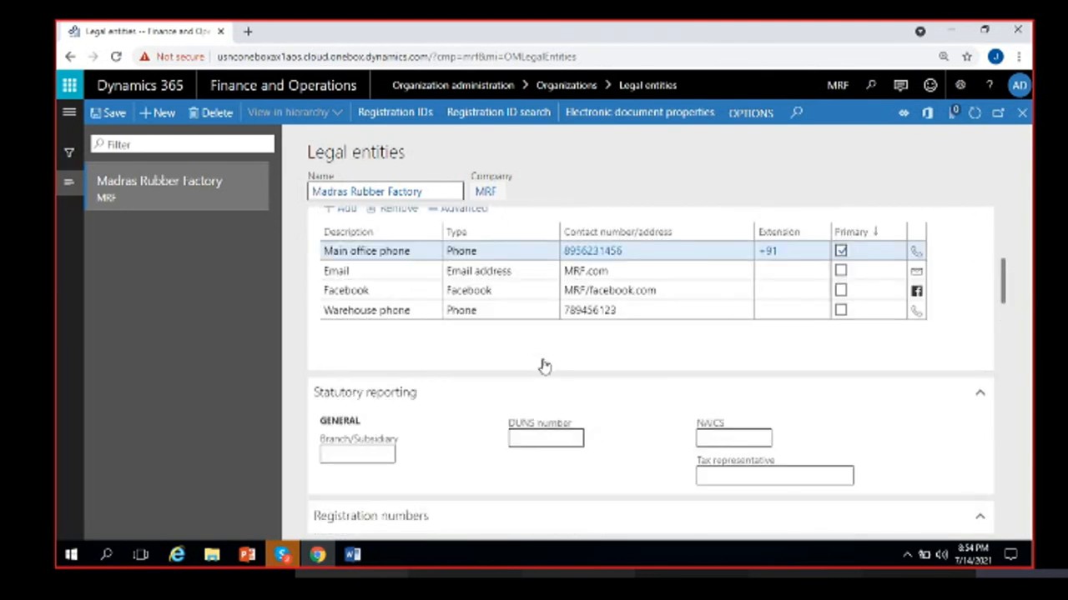
pyautogui.click(449, 365)
pyautogui.scroll(2, 584, 438)
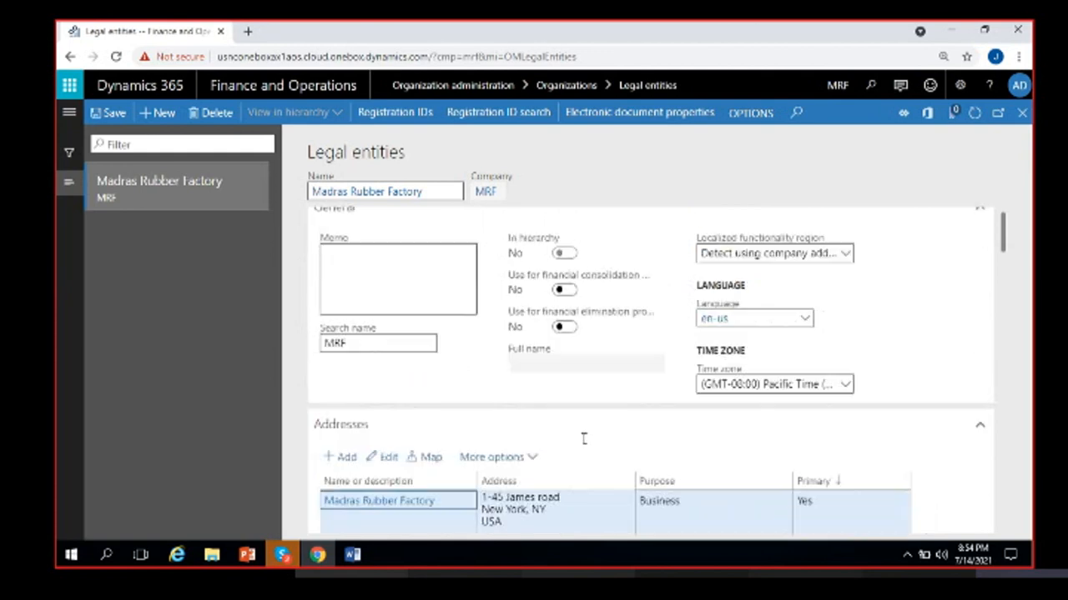
pyautogui.scroll(1, 677, 329)
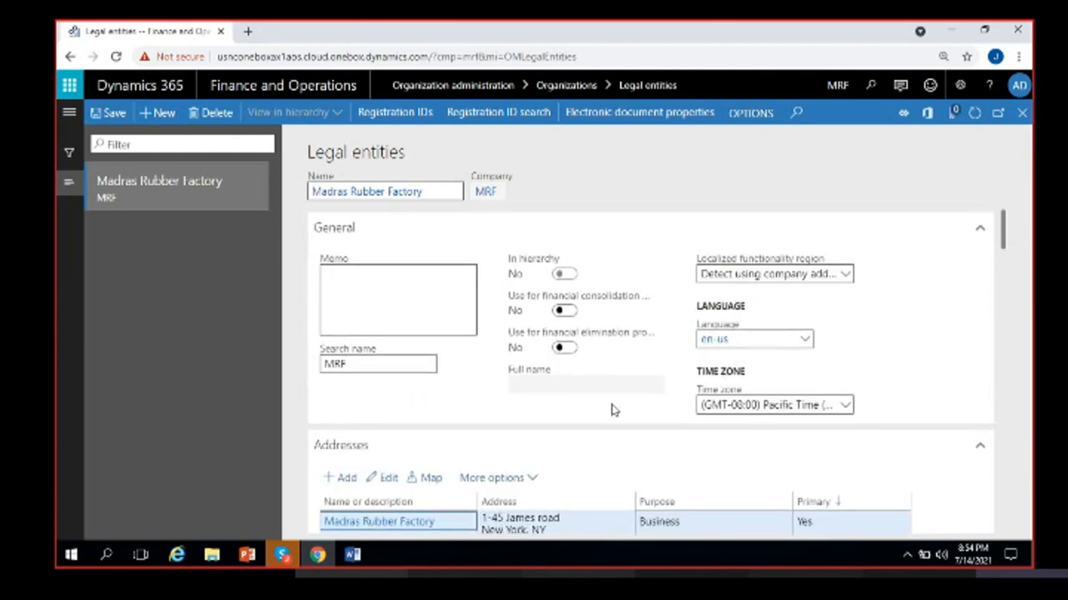
pyautogui.scroll(-2, 613, 410)
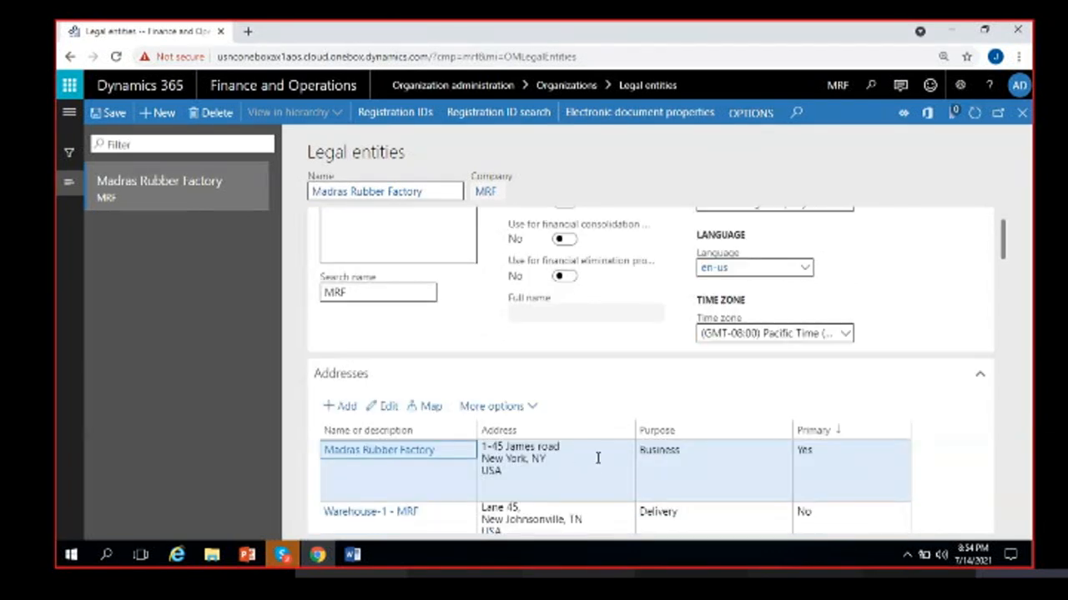
pyautogui.scroll(2, 597, 458)
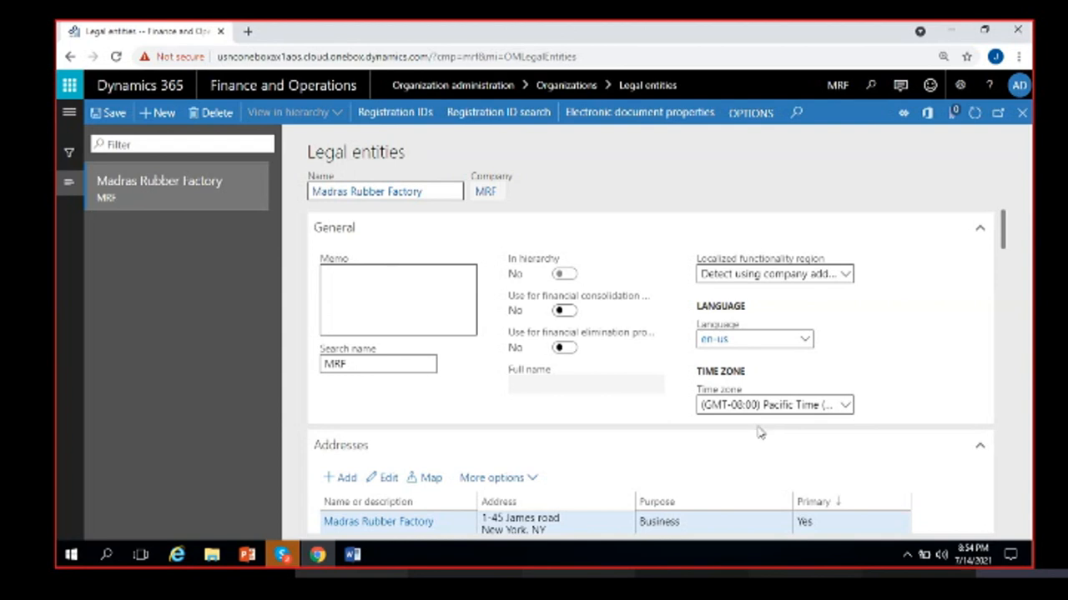
pyautogui.moveTo(974, 564)
# - Save the Madras Rubber Factory legal entity and go to its Registration IDs
pyautogui.click(114, 120)
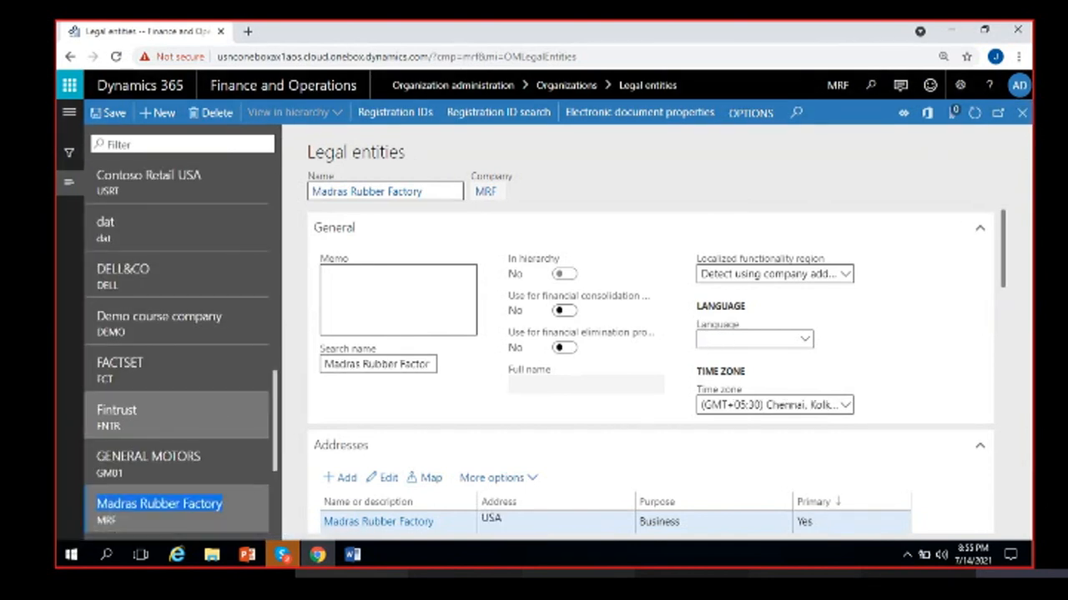
pyautogui.scroll(-3, 209, 400)
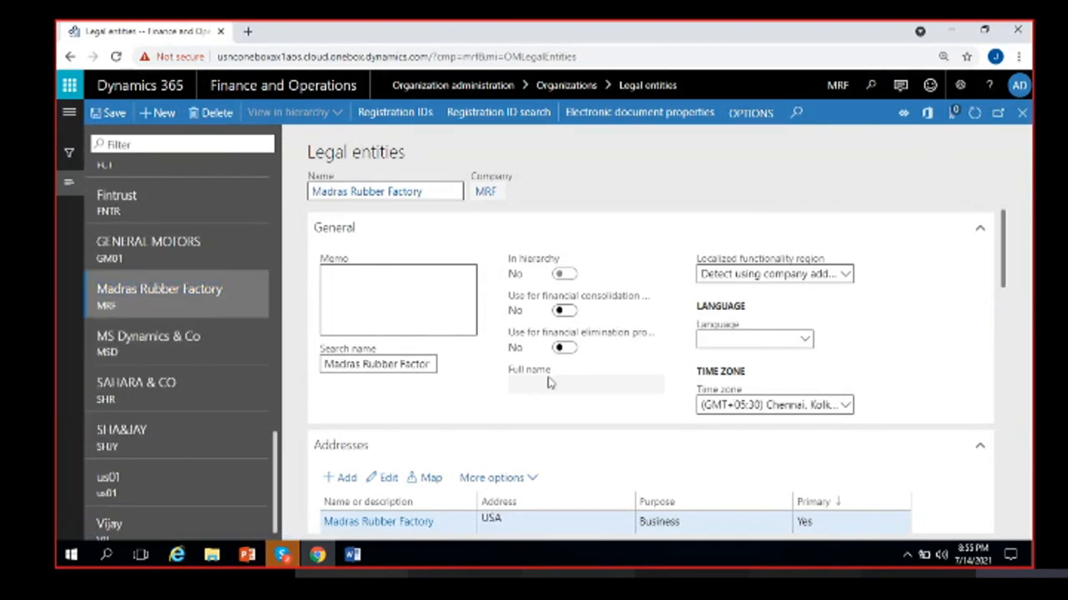
pyautogui.scroll(-6, 590, 357)
pyautogui.scroll(8, 592, 360)
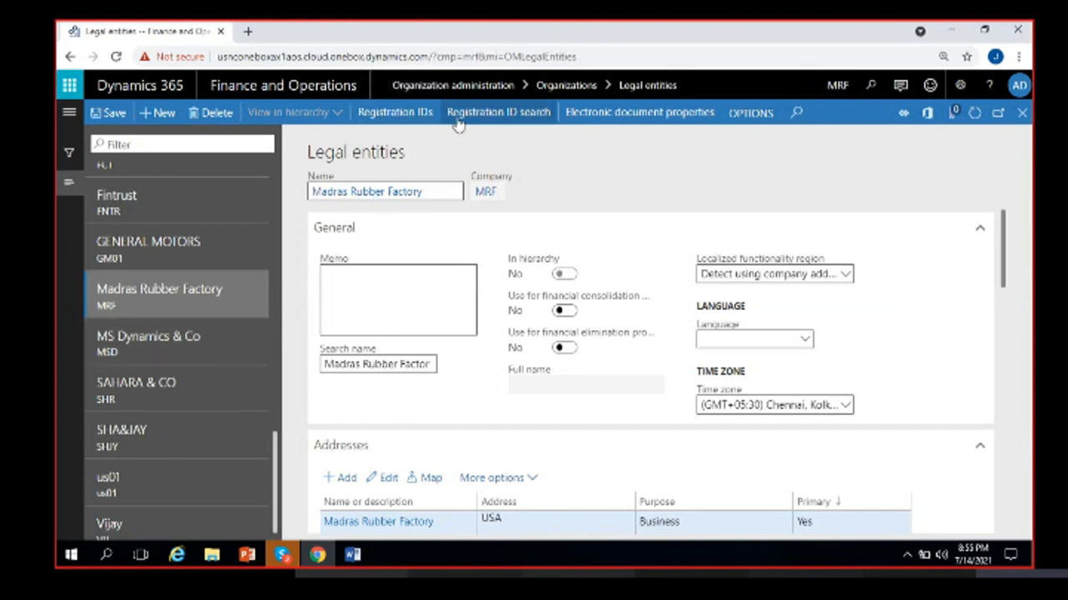
pyautogui.click(412, 125)
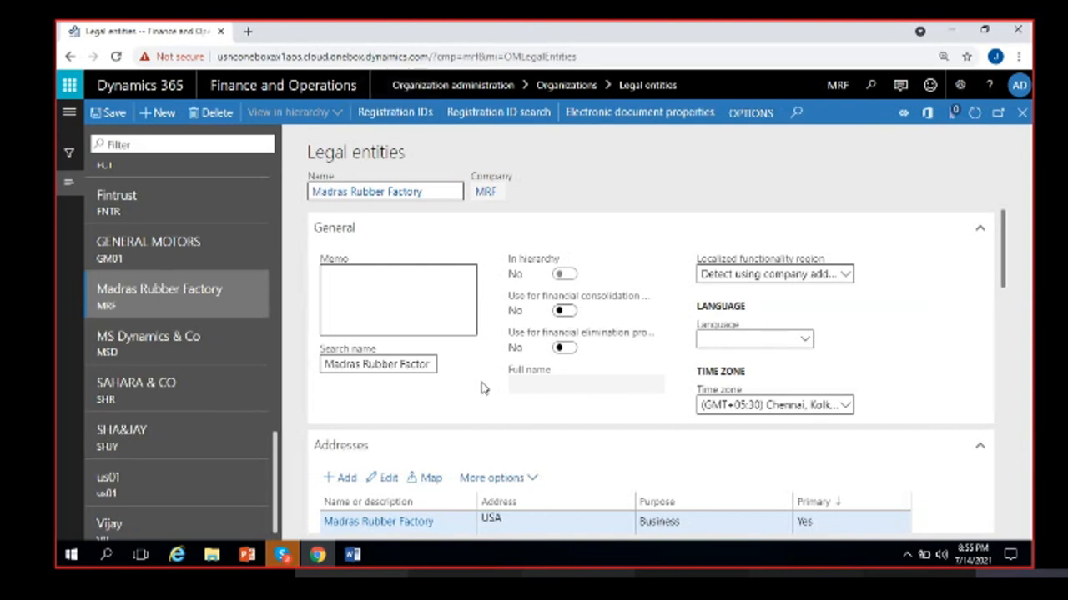
# - Under Registration IDs, add a Federal code (USA) line to the Madras Rubber Factory address
pyautogui.click(400, 118)
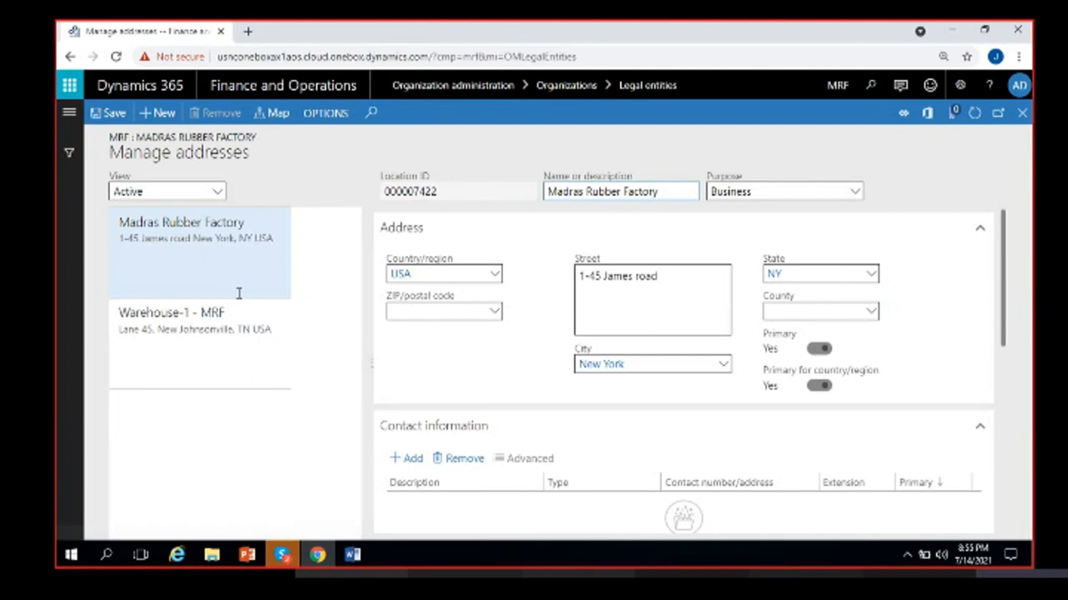
pyautogui.click(254, 267)
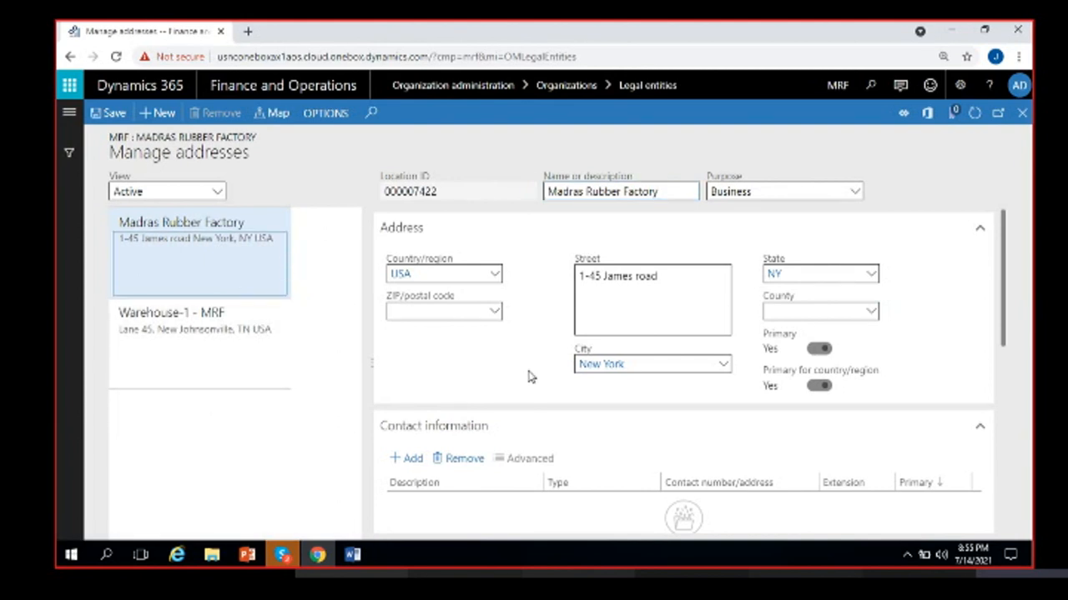
pyautogui.scroll(-4, 528, 377)
pyautogui.scroll(2, 528, 377)
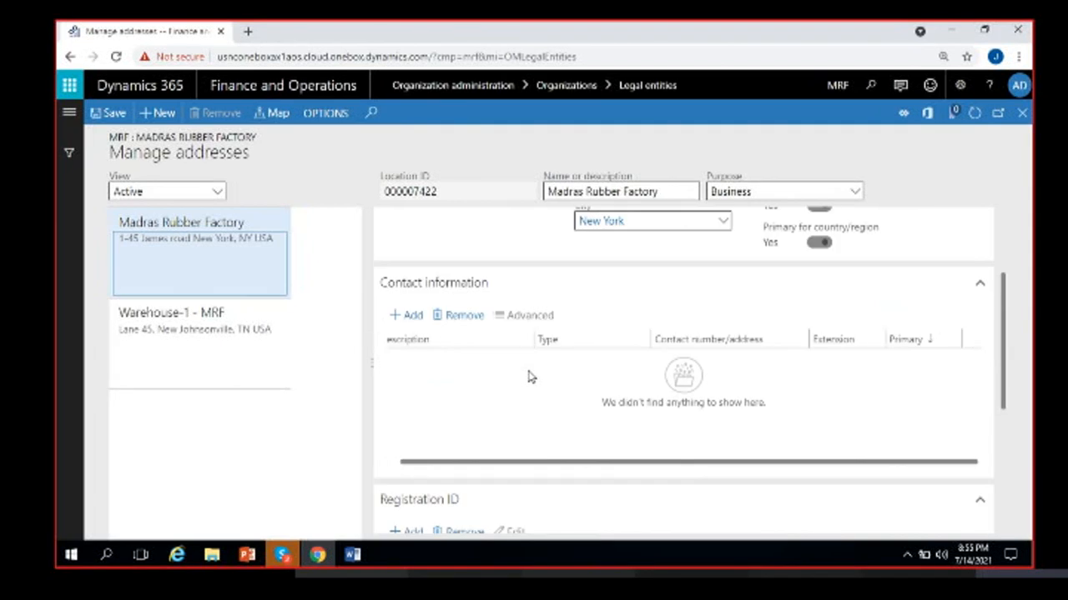
pyautogui.scroll(-3, 696, 479)
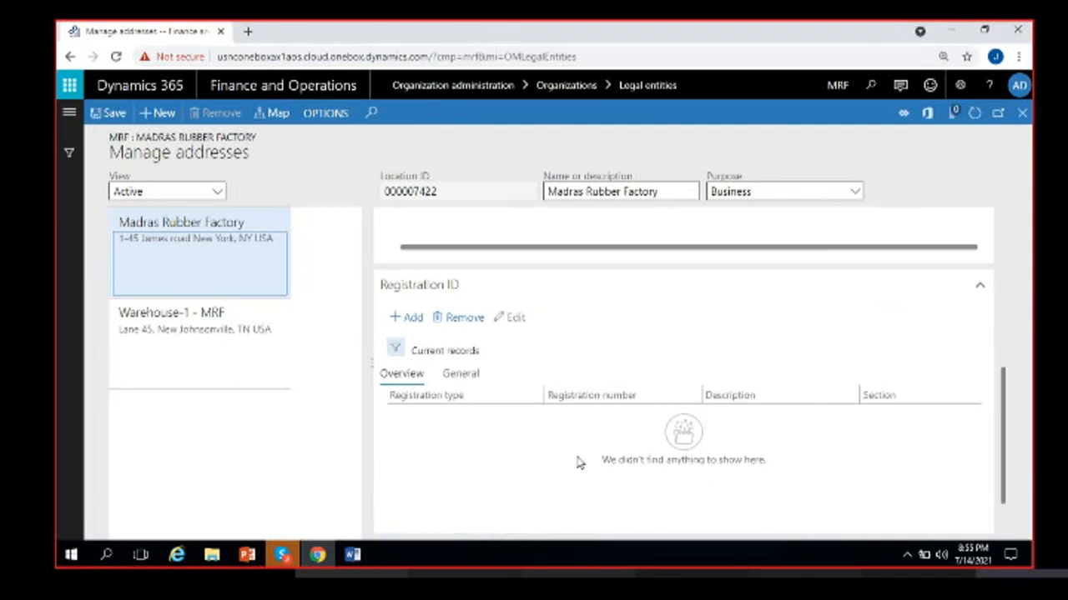
pyautogui.click(414, 319)
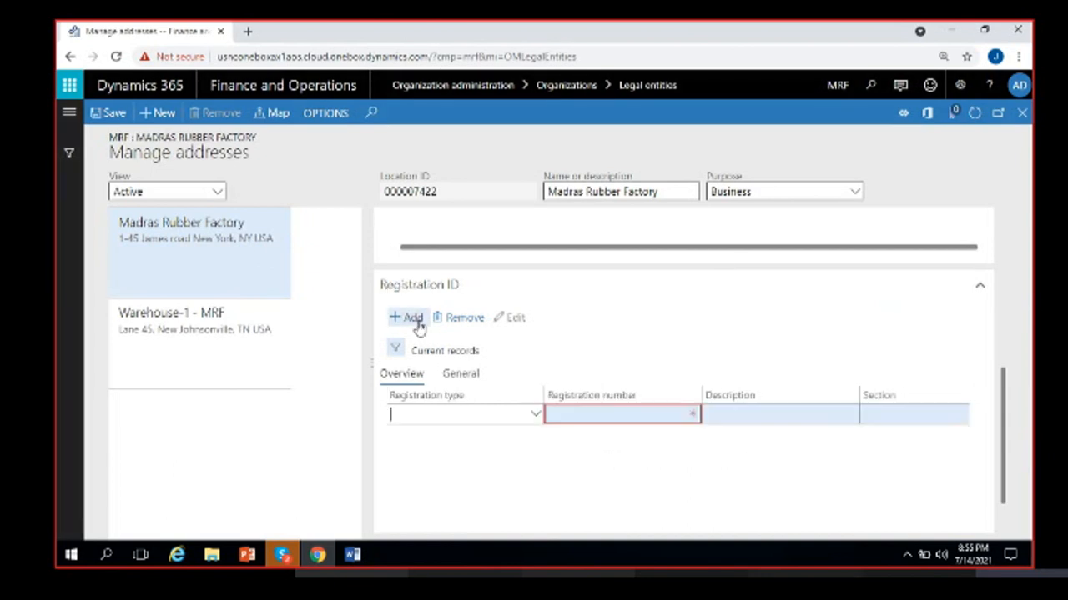
pyautogui.click(535, 415)
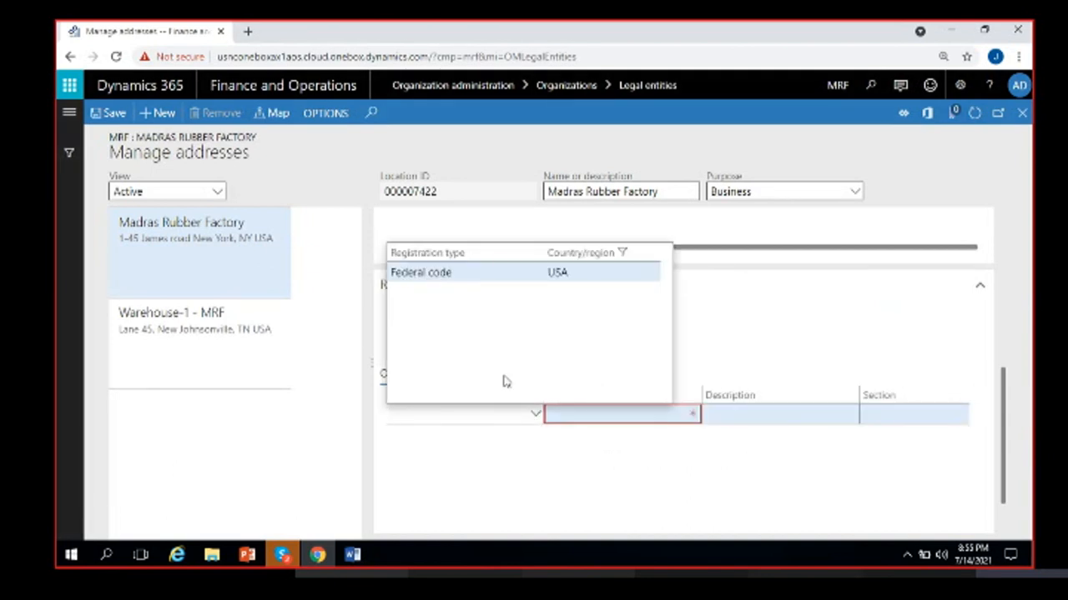
pyautogui.click(464, 273)
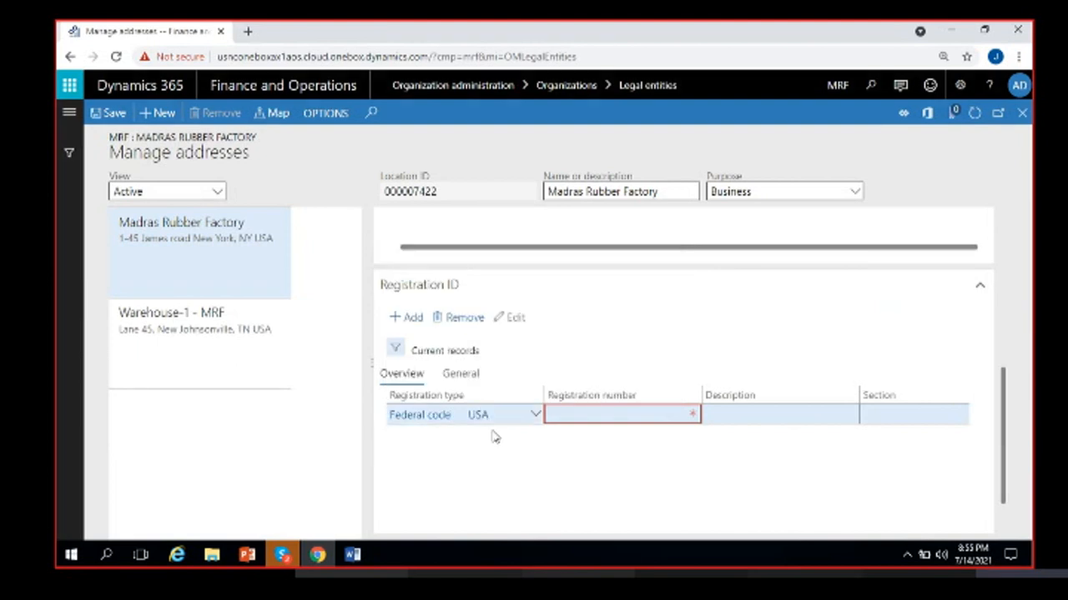
# - Enter registration number 456789, section 123A(c), and issuing agency Federal agency
pyautogui.click(604, 416)
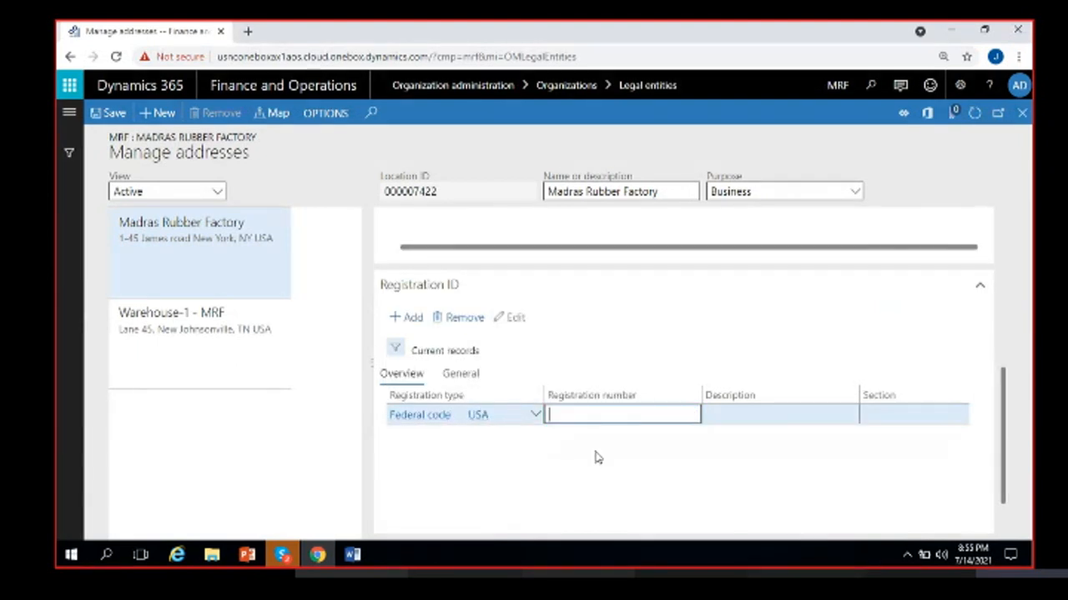
pyautogui.write('456789')
pyautogui.click(815, 409)
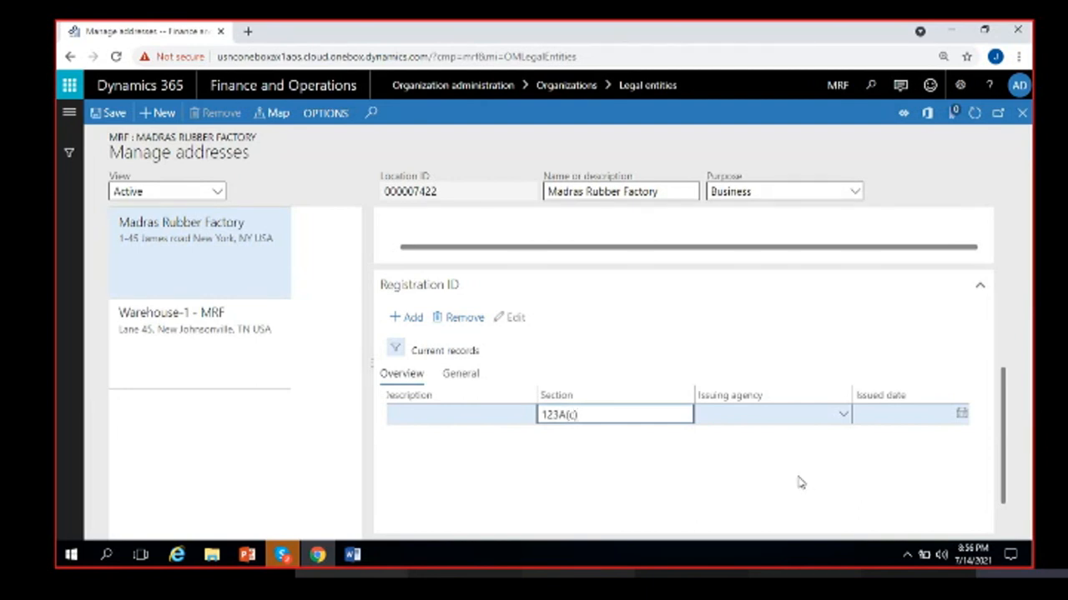
pyautogui.click(841, 424)
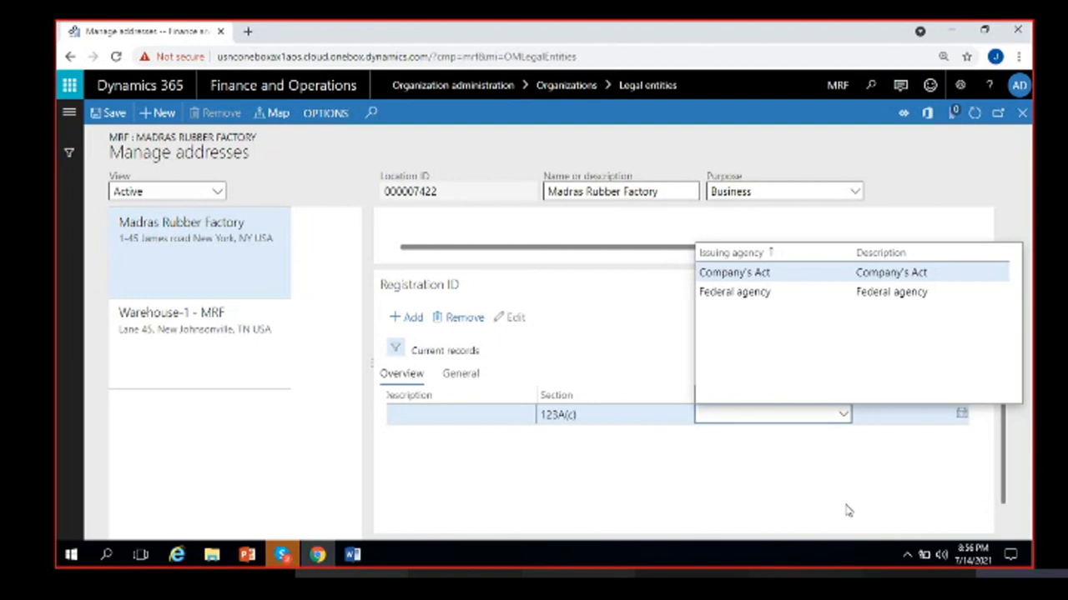
pyautogui.click(734, 292)
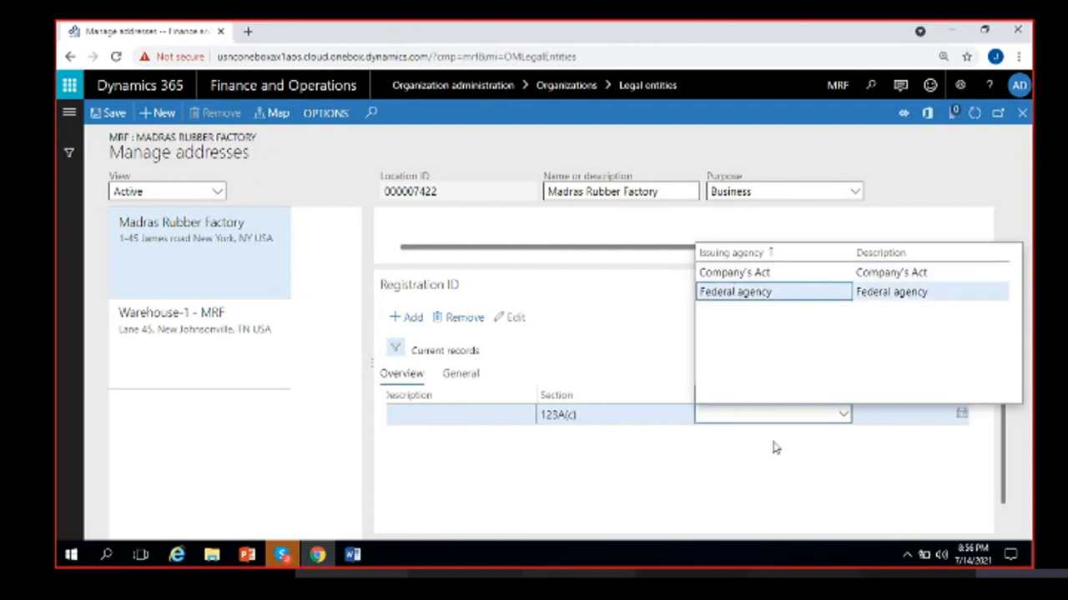
# - Set the registration's issued date to 1/1/2021, correcting the earlier 7/1/2021
pyautogui.click(959, 416)
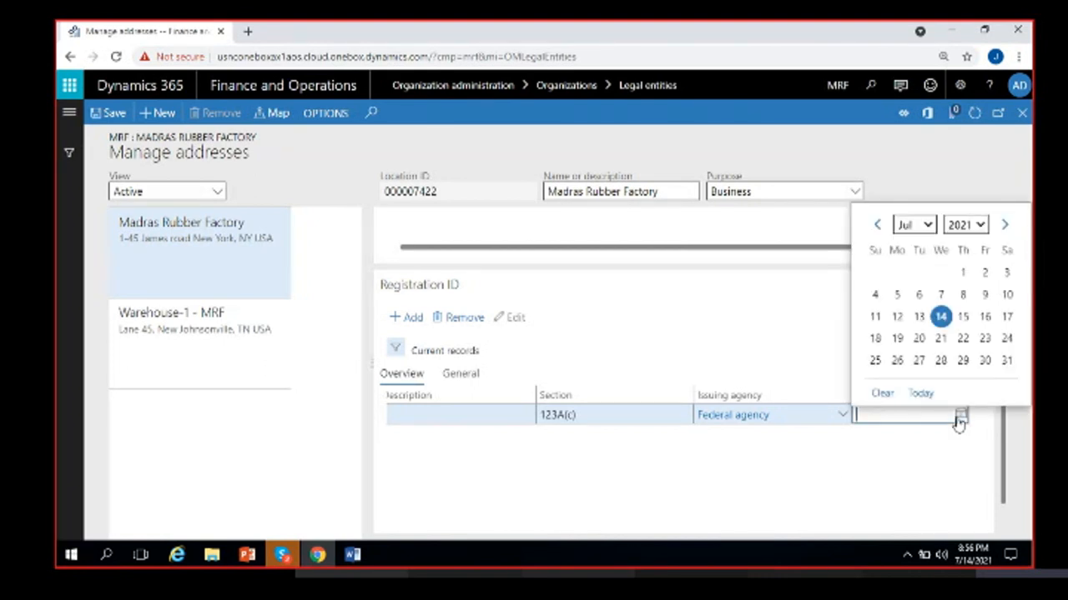
pyautogui.click(963, 273)
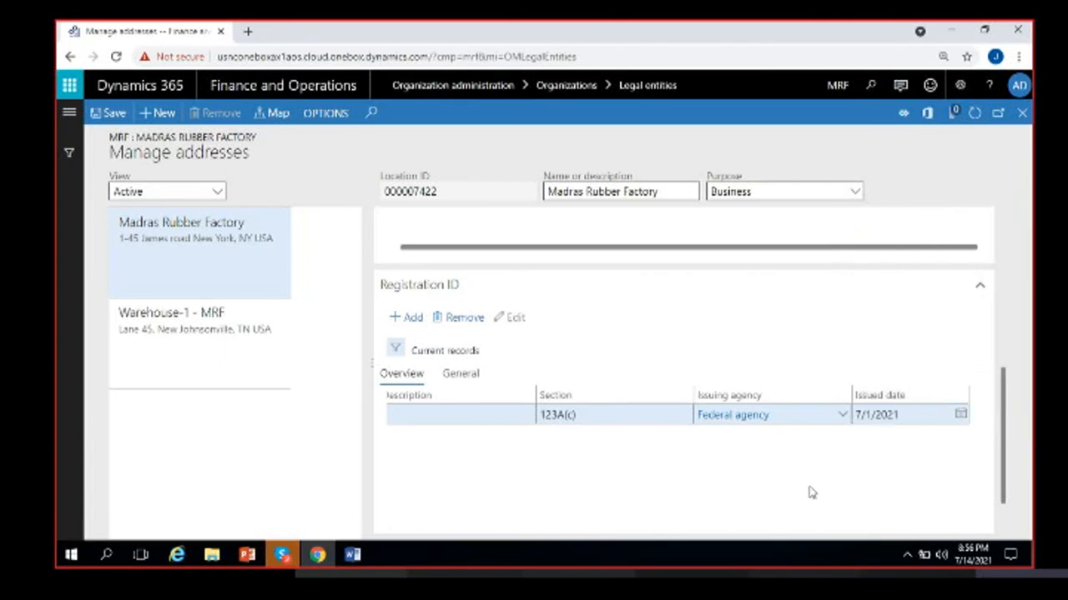
pyautogui.click(960, 414)
pyautogui.click(914, 226)
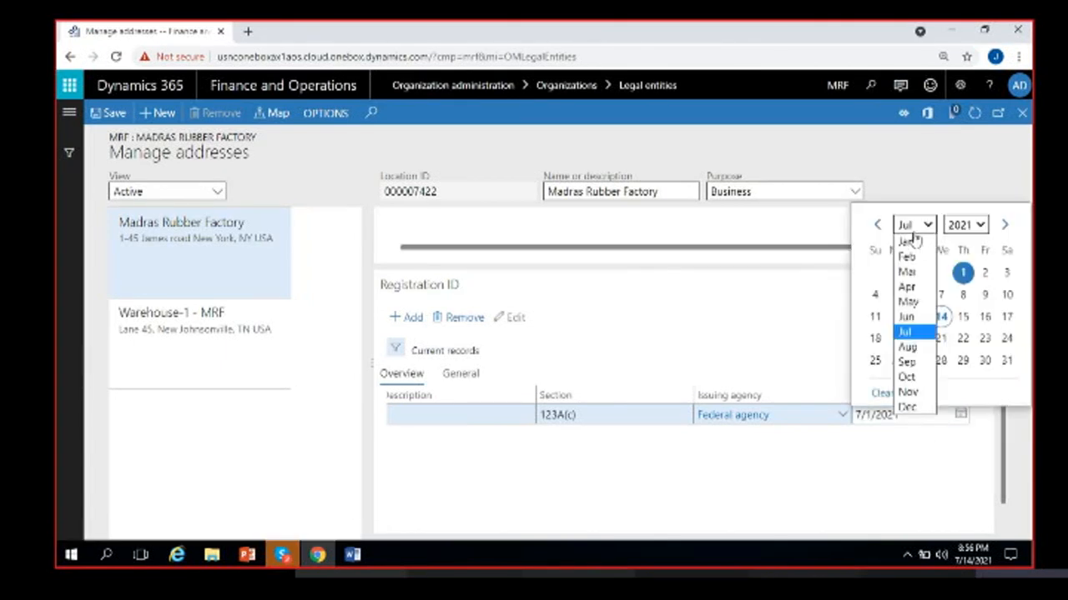
pyautogui.click(909, 242)
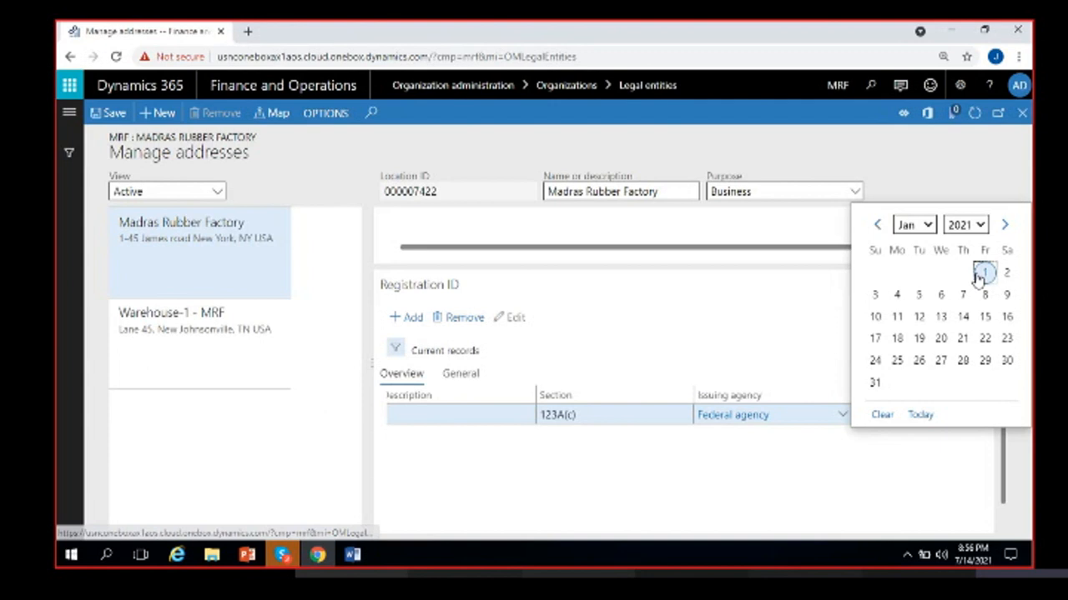
pyautogui.click(984, 273)
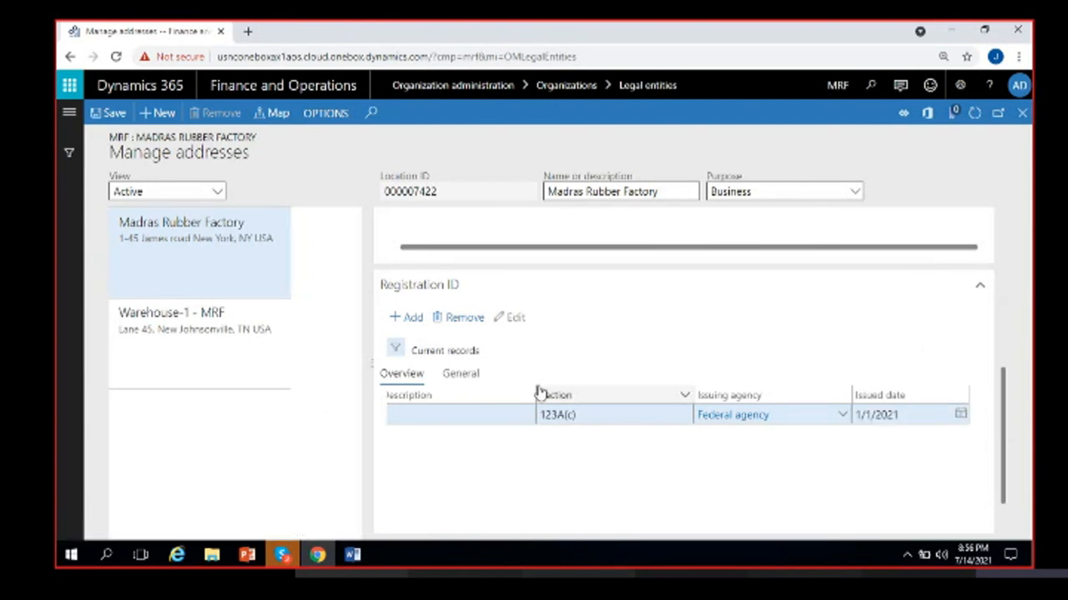
# - Move the Description column left and edit the registration's description cell
pyautogui.moveTo(529, 393); pyautogui.dragTo(467, 399)
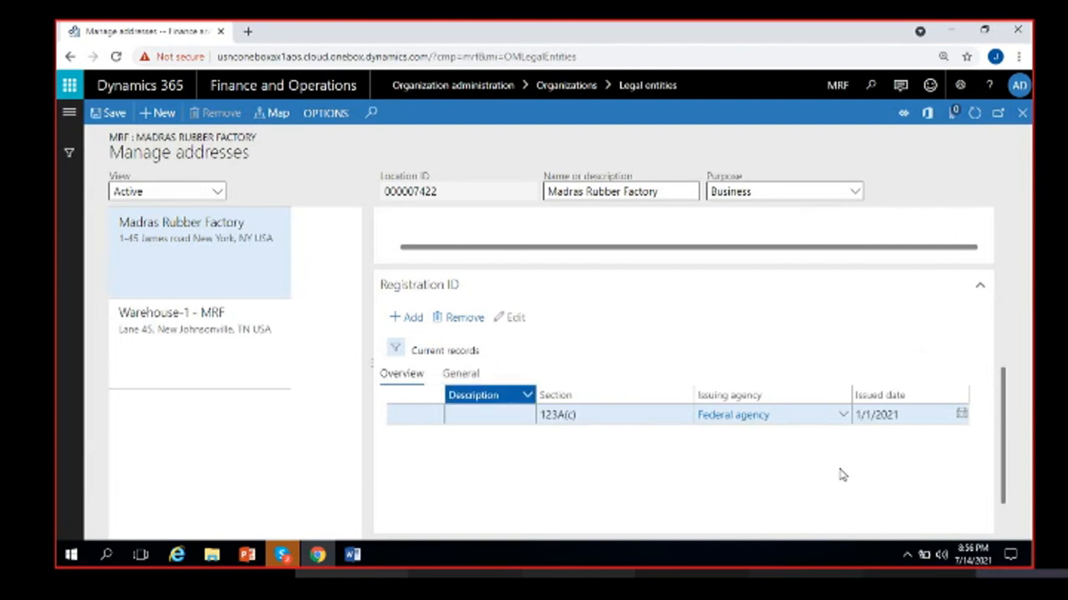
pyautogui.click(780, 491)
pyautogui.click(484, 421)
pyautogui.click(482, 422)
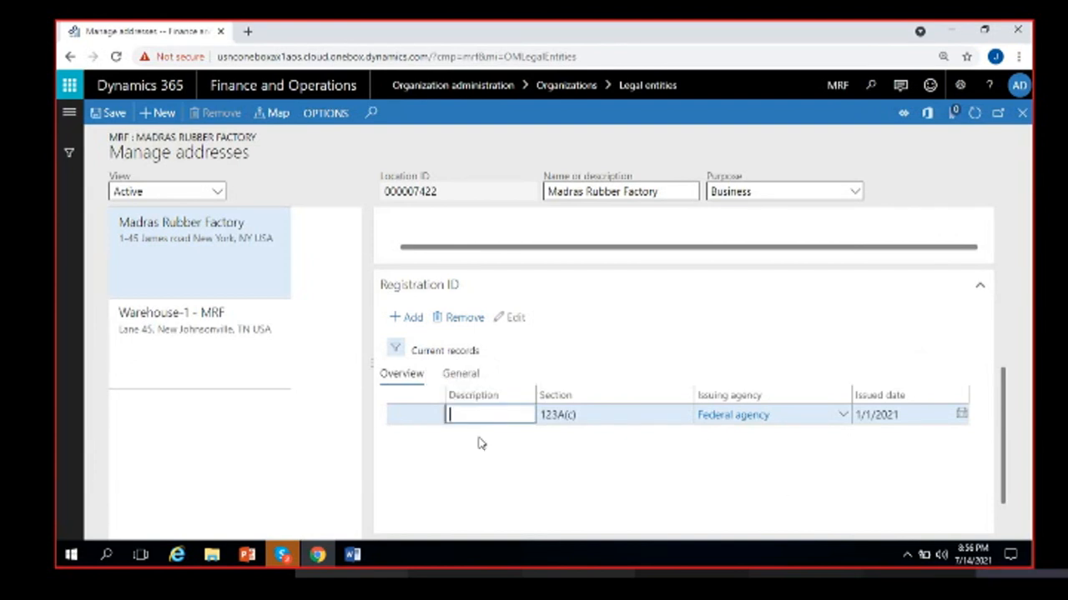
pyautogui.click(485, 459)
pyautogui.hscroll(-3, 471, 488)
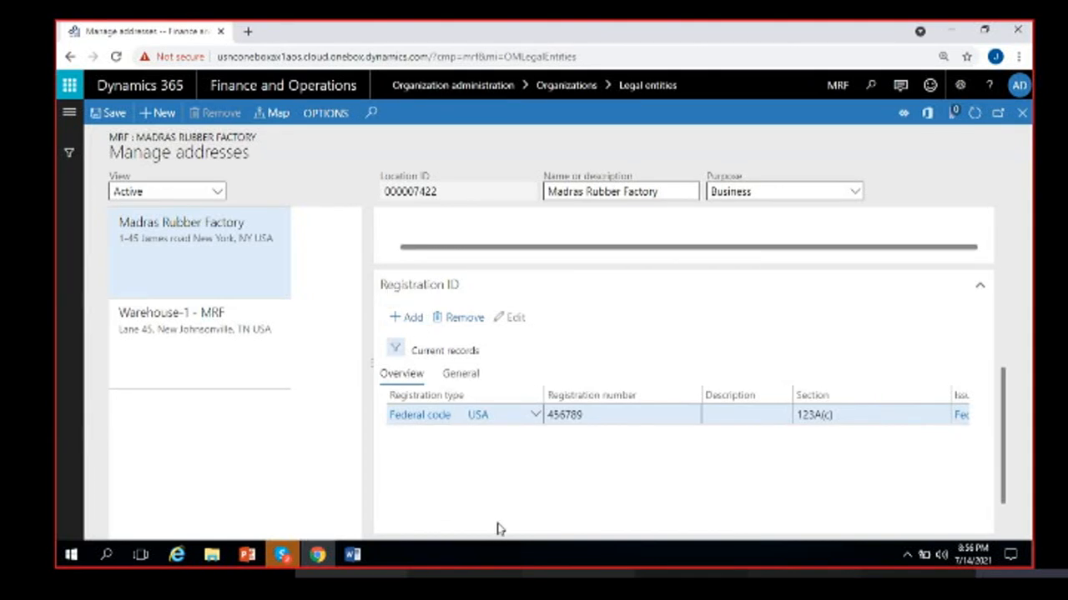
# - Open the attachments page for the Warehouse-1 - MRF address
pyautogui.click(217, 345)
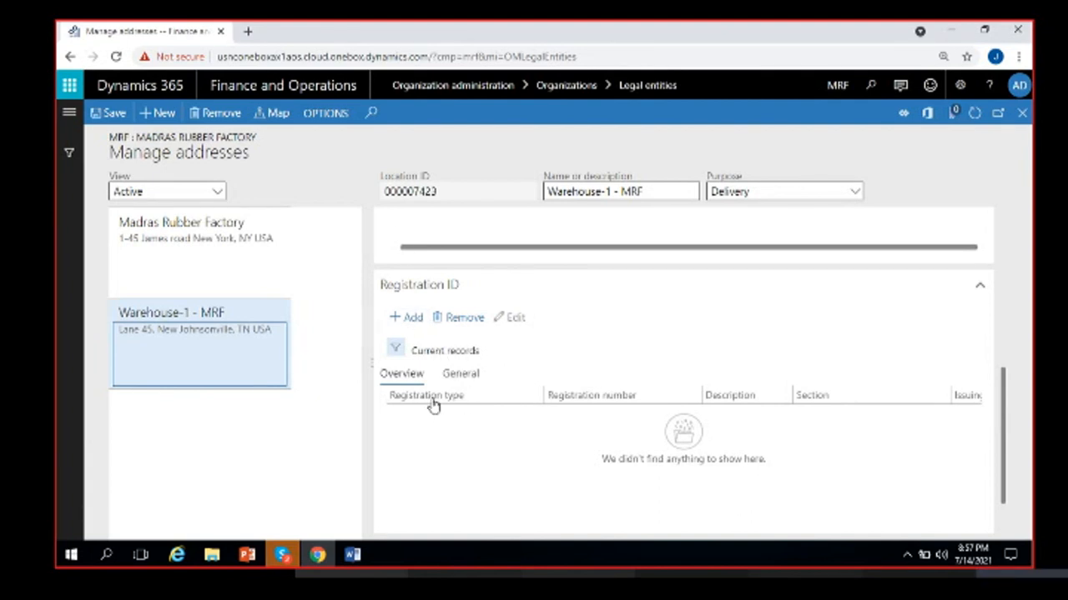
pyautogui.click(949, 122)
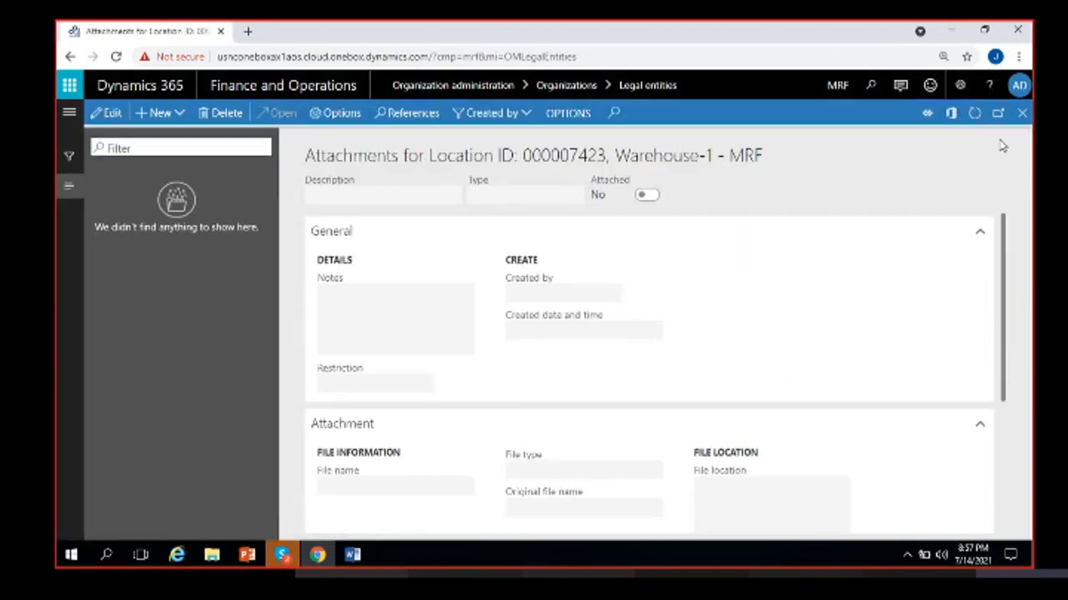
# - Upload Cheque_US_Report (29).pdf as a new file attachment
pyautogui.click(177, 115)
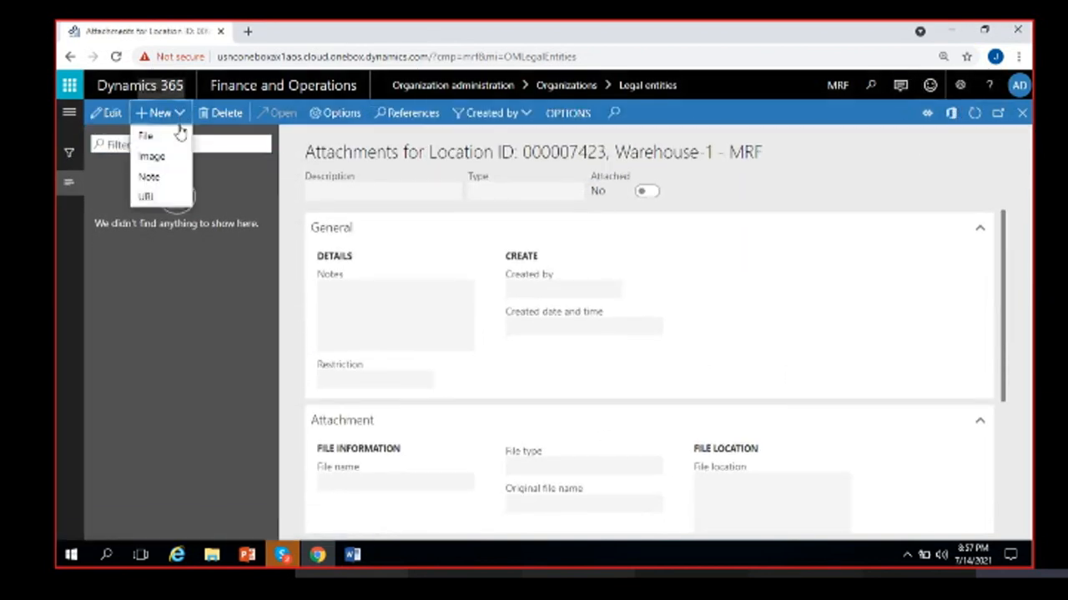
pyautogui.click(169, 140)
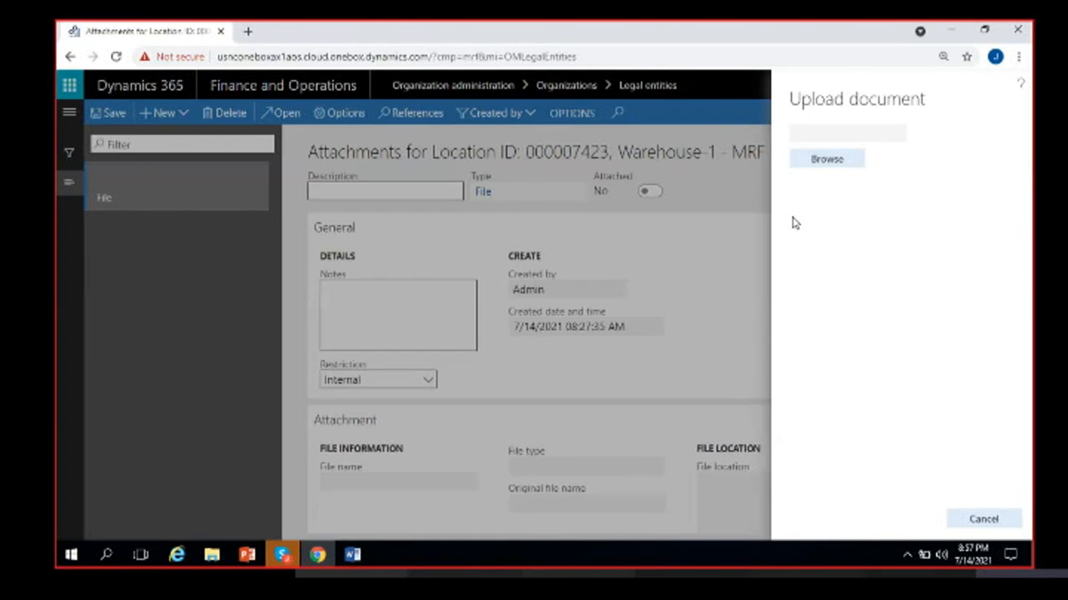
pyautogui.click(839, 160)
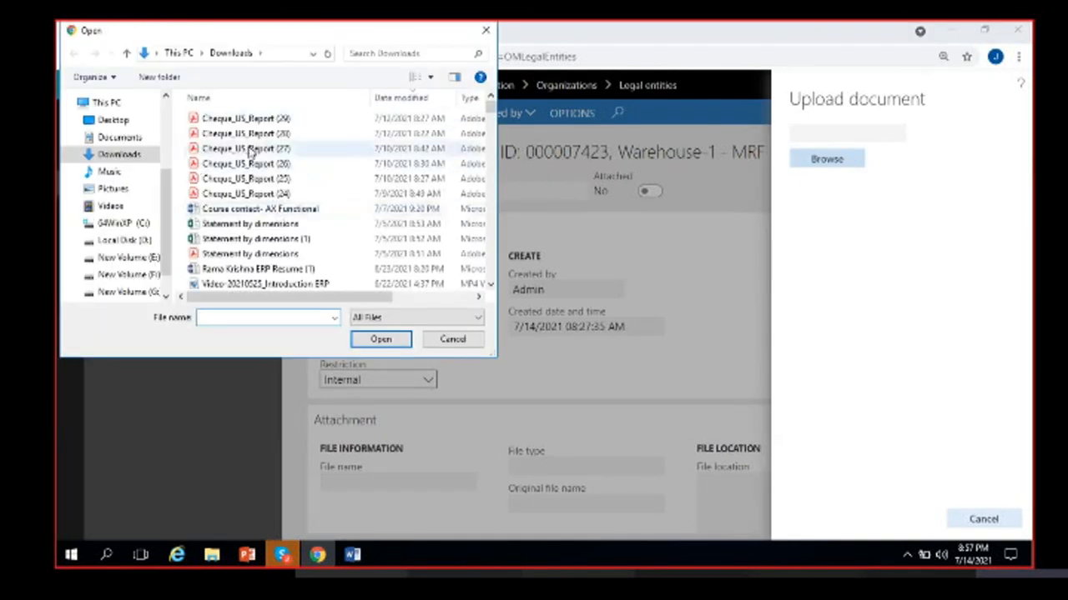
pyautogui.click(260, 120)
pyautogui.click(380, 338)
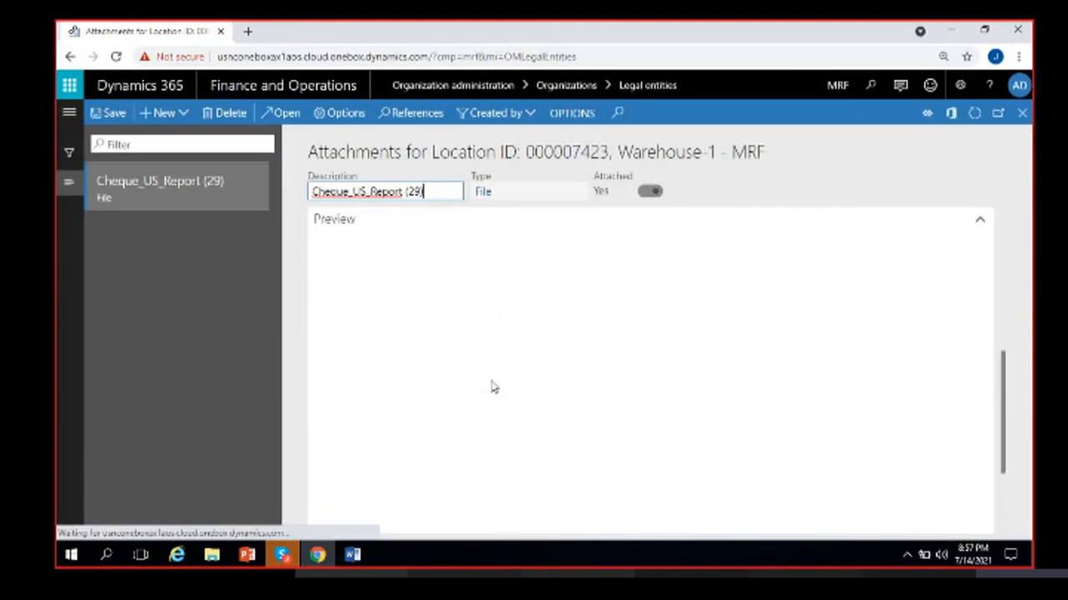
# - Replace the attachment's description with License and close the Attachments page
pyautogui.scroll(-2, 475, 374)
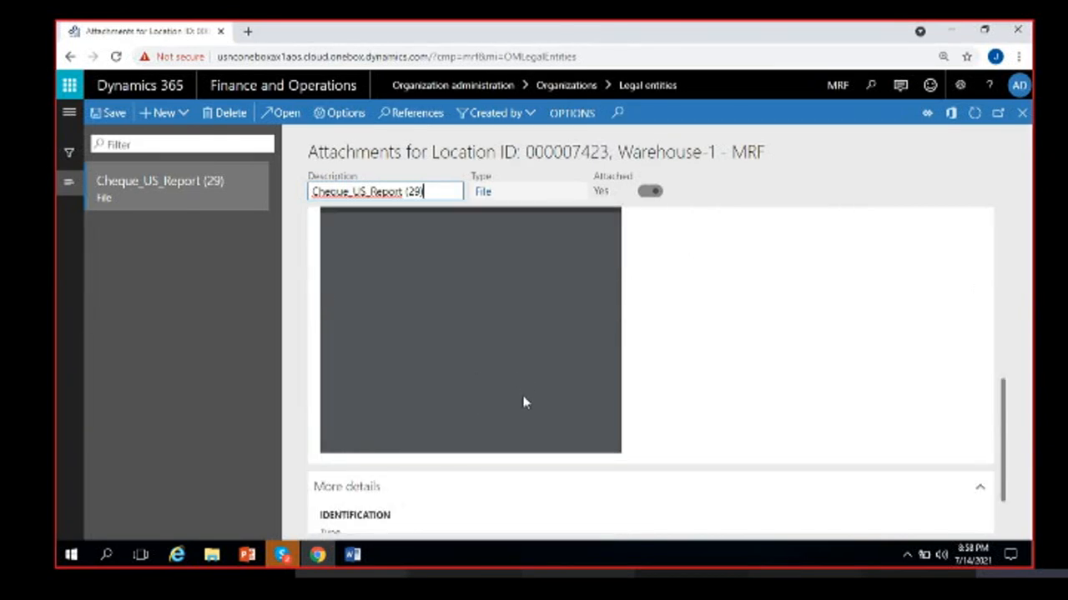
pyautogui.scroll(-2, 513, 370)
pyautogui.scroll(2, 513, 370)
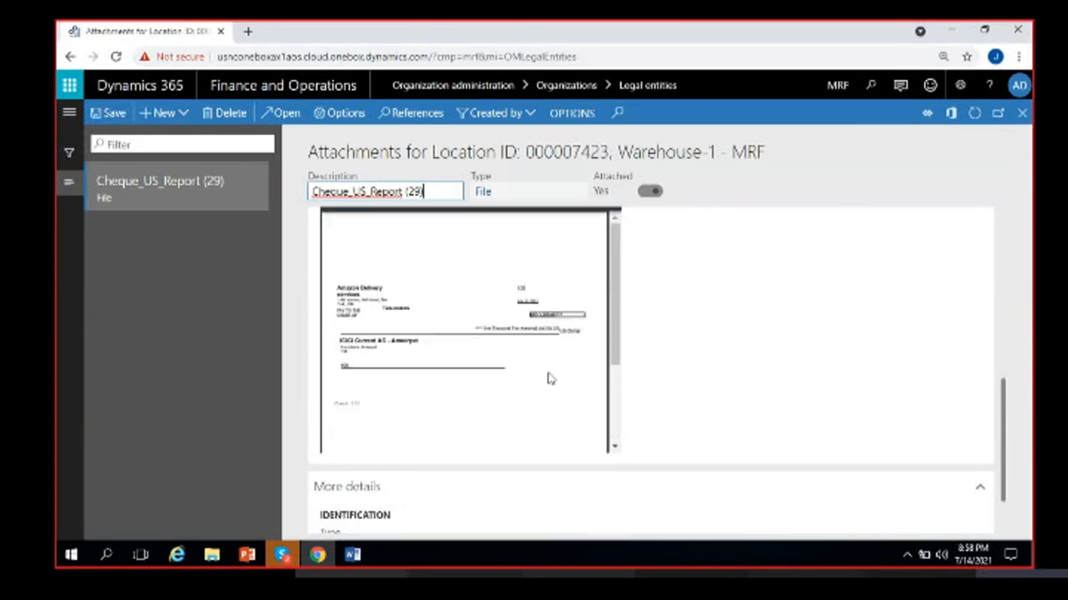
pyautogui.scroll(5, 658, 398)
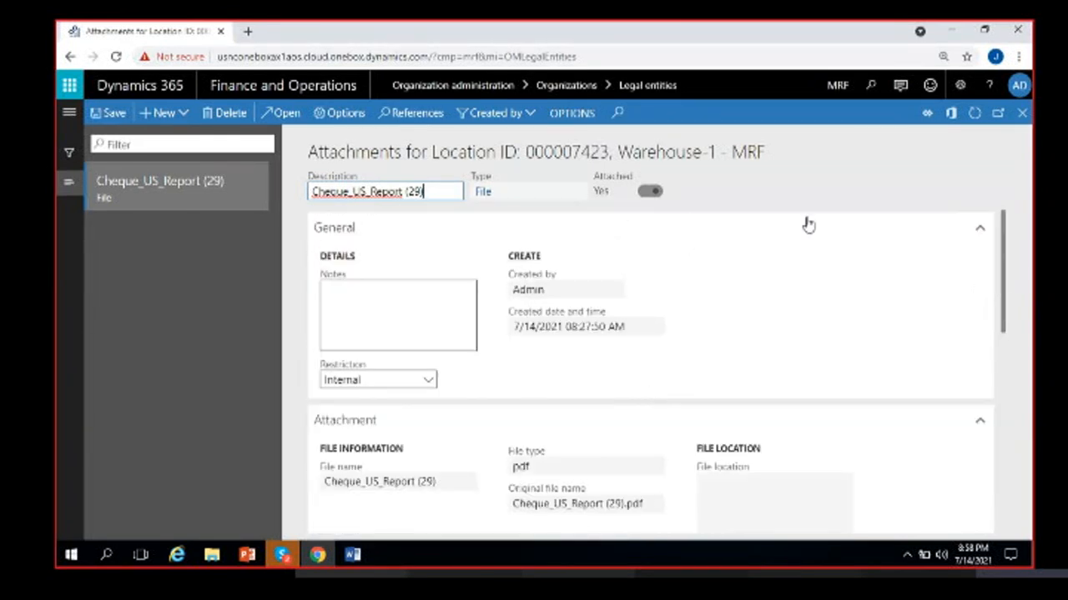
pyautogui.click(174, 308)
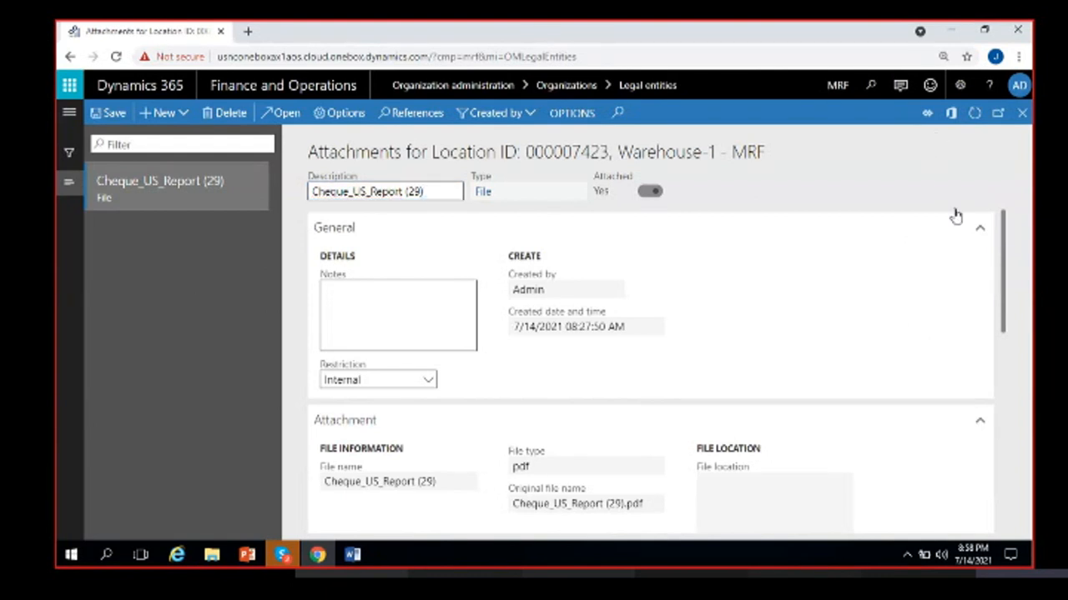
pyautogui.moveTo(436, 191); pyautogui.dragTo(258, 220)
pyautogui.press('BackSpace')
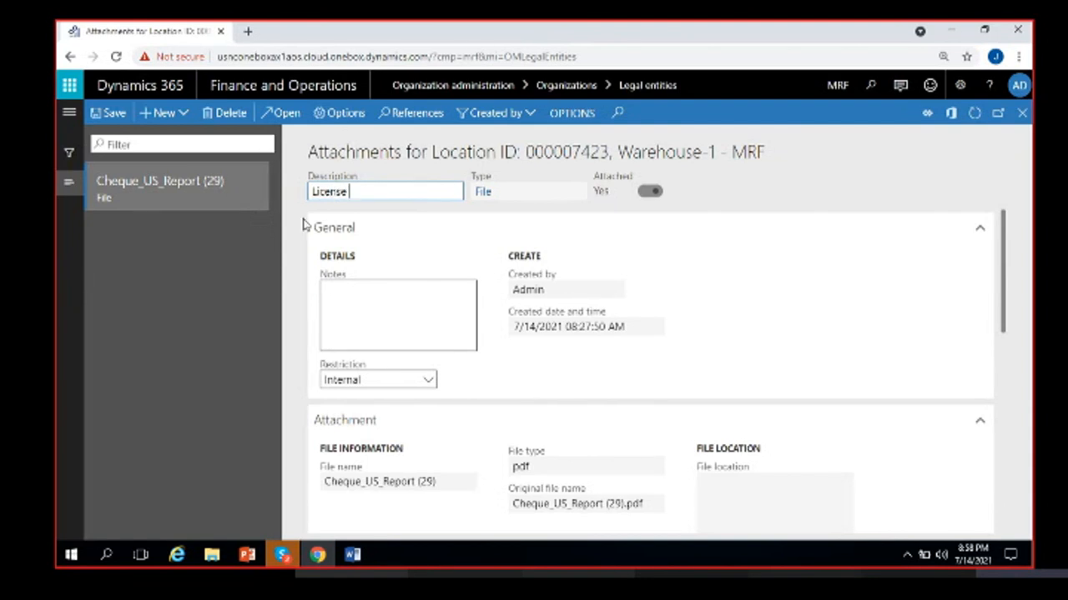
pyautogui.click(1021, 113)
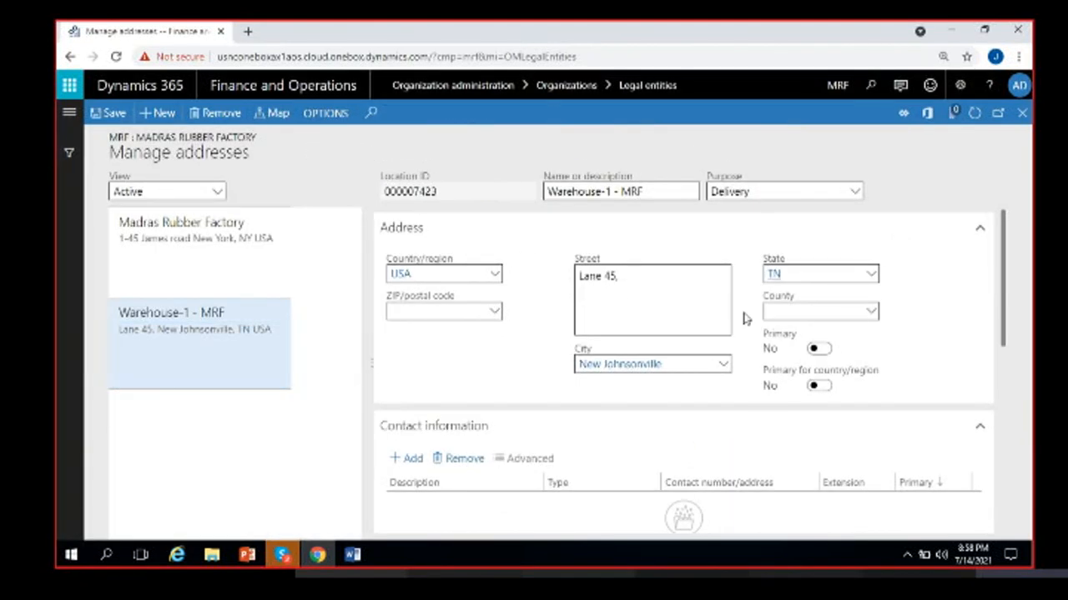
# - Save Manage addresses and close it to return to the Madras Rubber Factory page
pyautogui.click(112, 115)
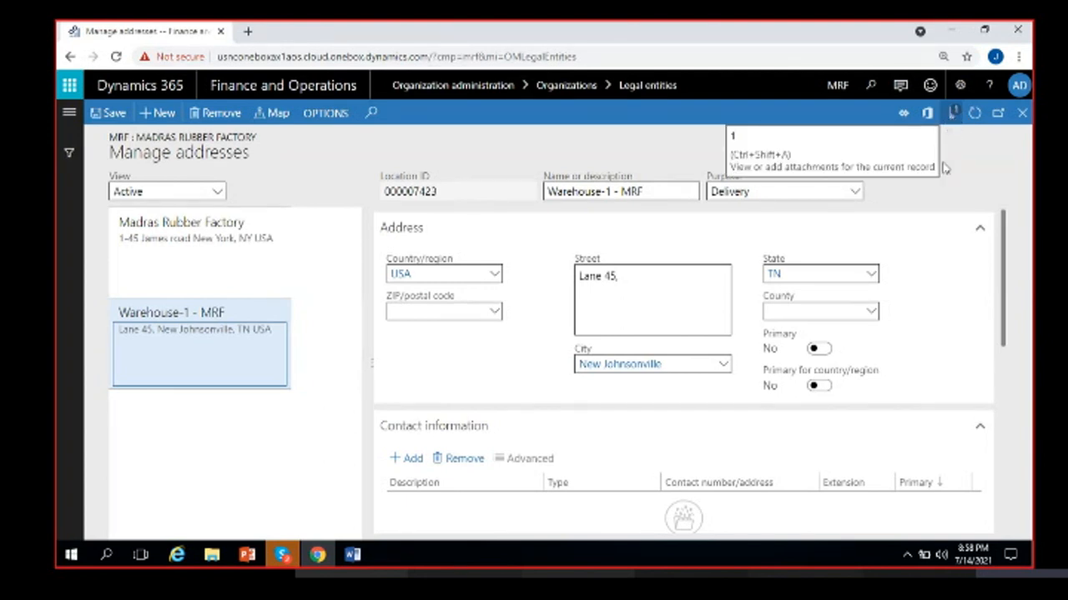
pyautogui.click(1022, 113)
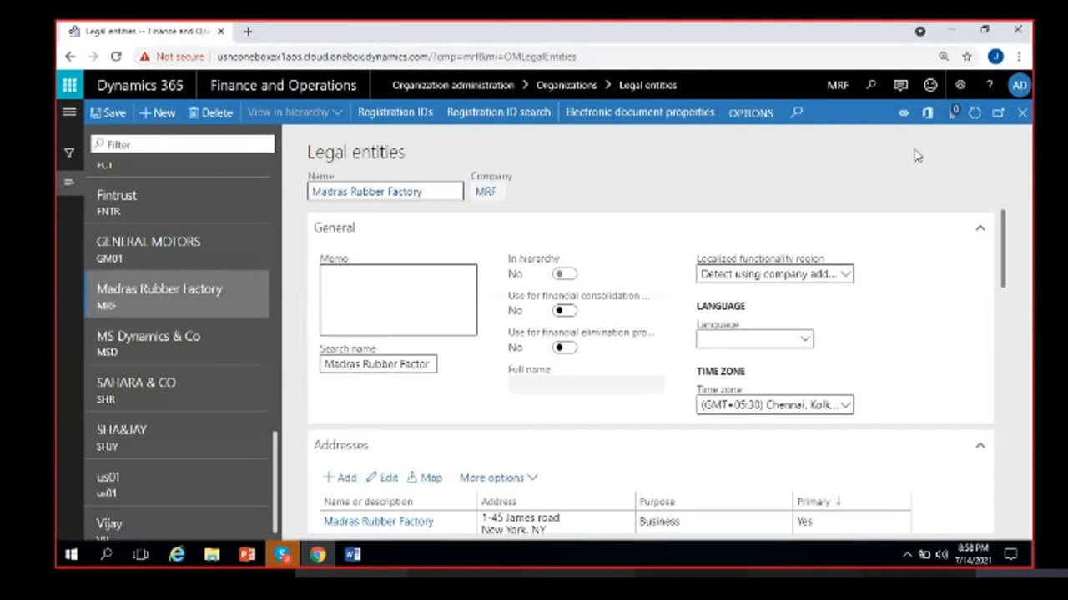
pyautogui.click(954, 114)
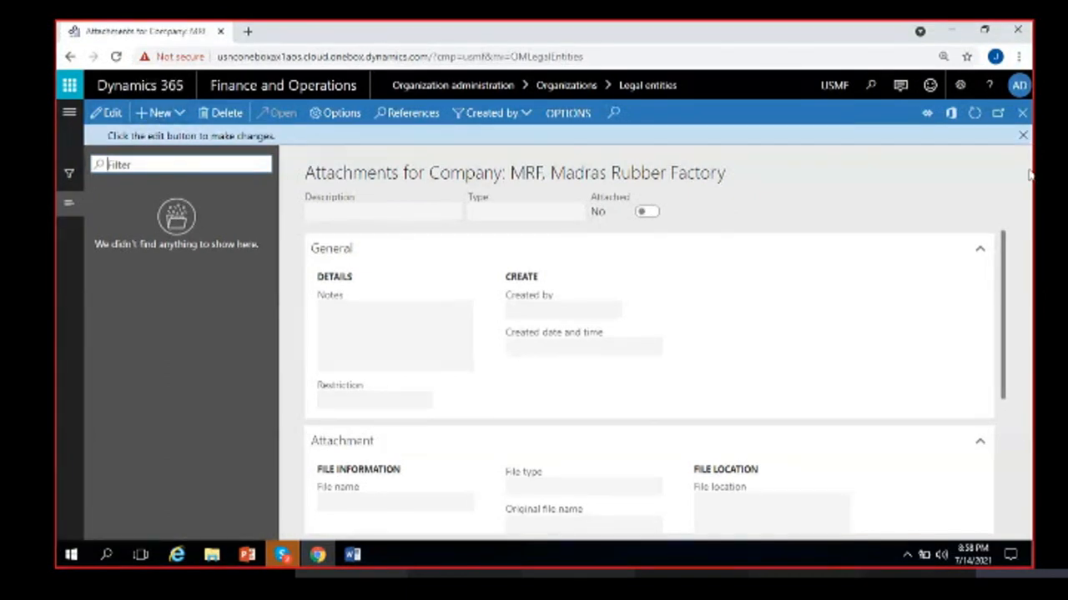
pyautogui.click(1022, 136)
pyautogui.click(1022, 114)
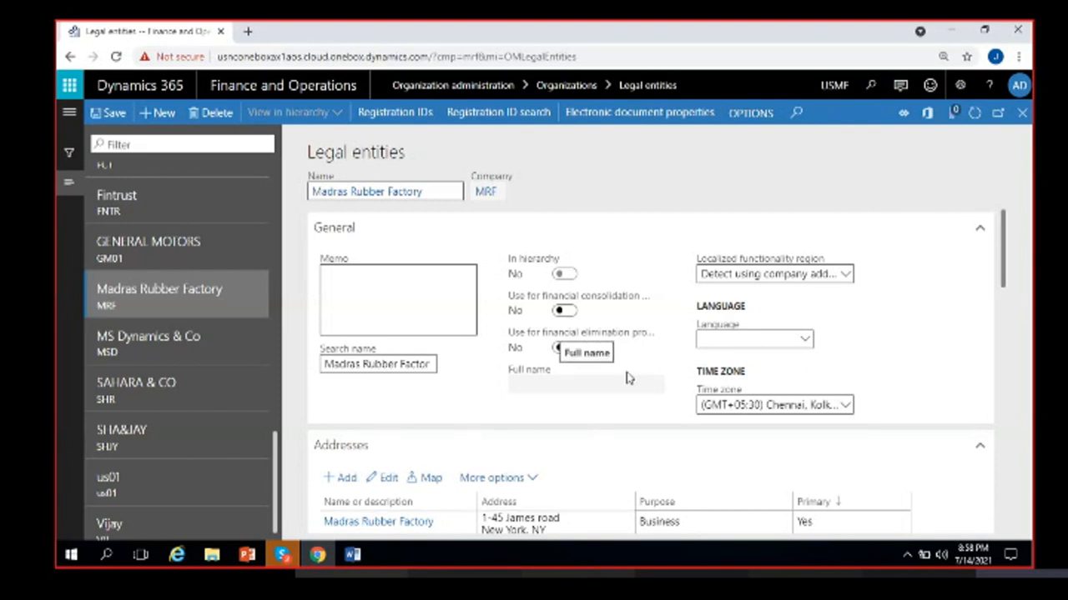
pyautogui.scroll(-3, 637, 390)
pyautogui.scroll(4, 637, 389)
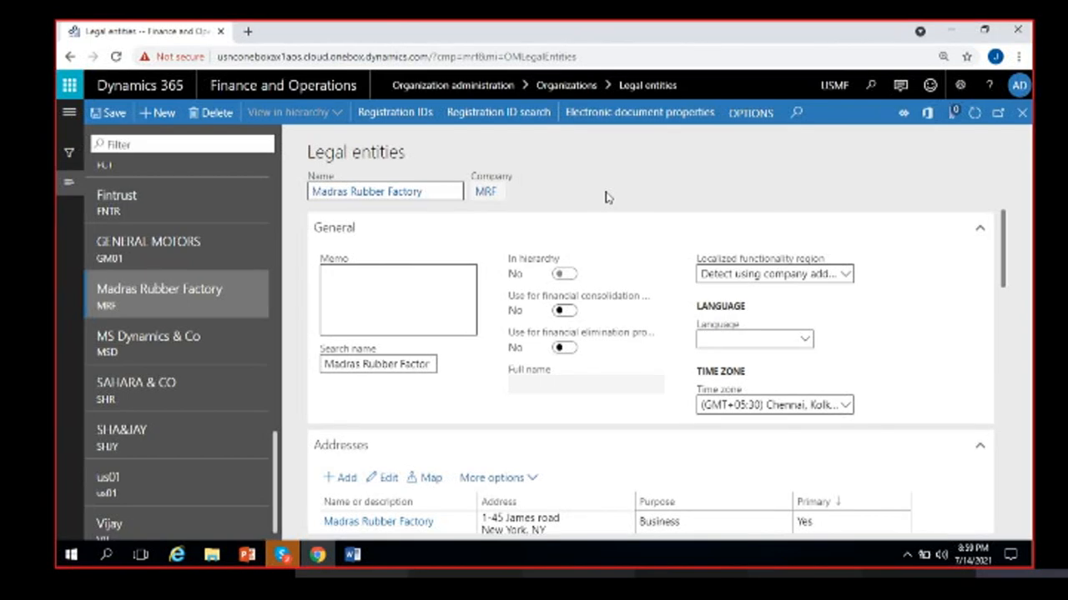
pyautogui.scroll(-10, 646, 363)
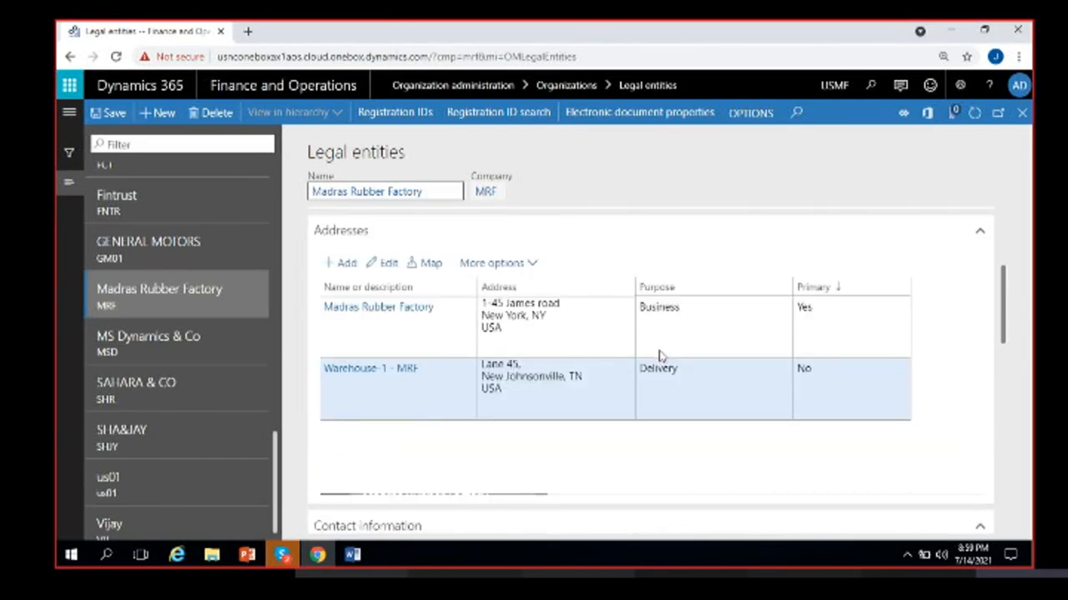
pyautogui.scroll(8, 636, 381)
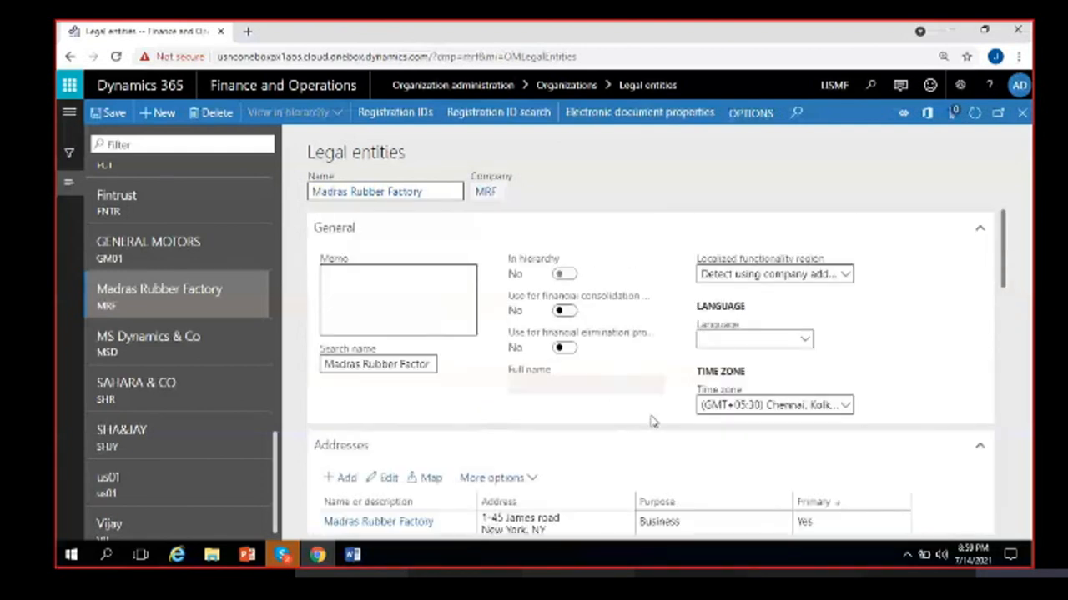
pyautogui.scroll(-8, 678, 404)
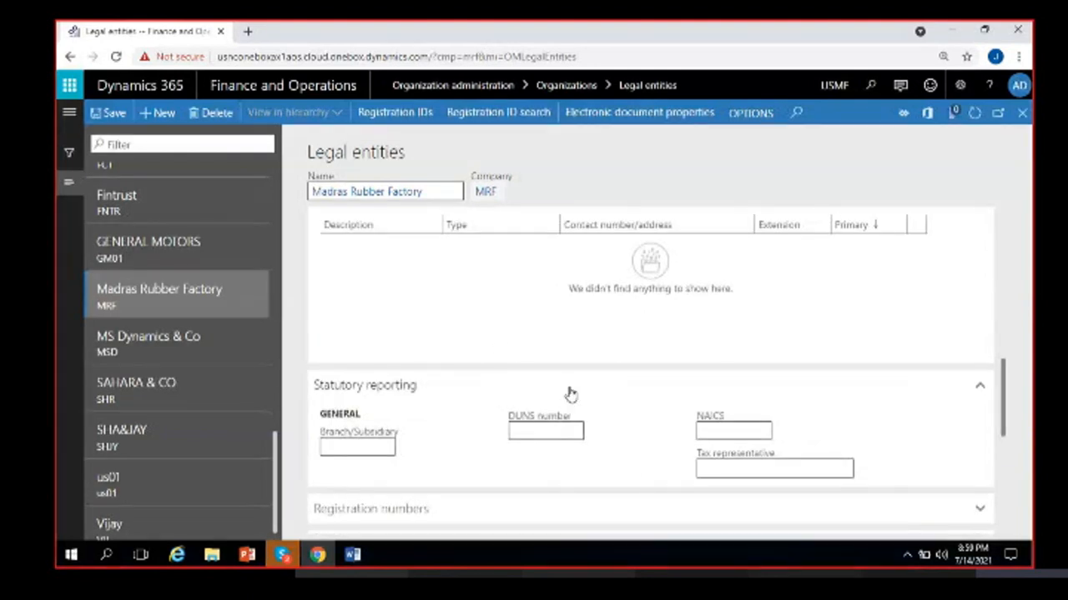
pyautogui.scroll(-10, 570, 394)
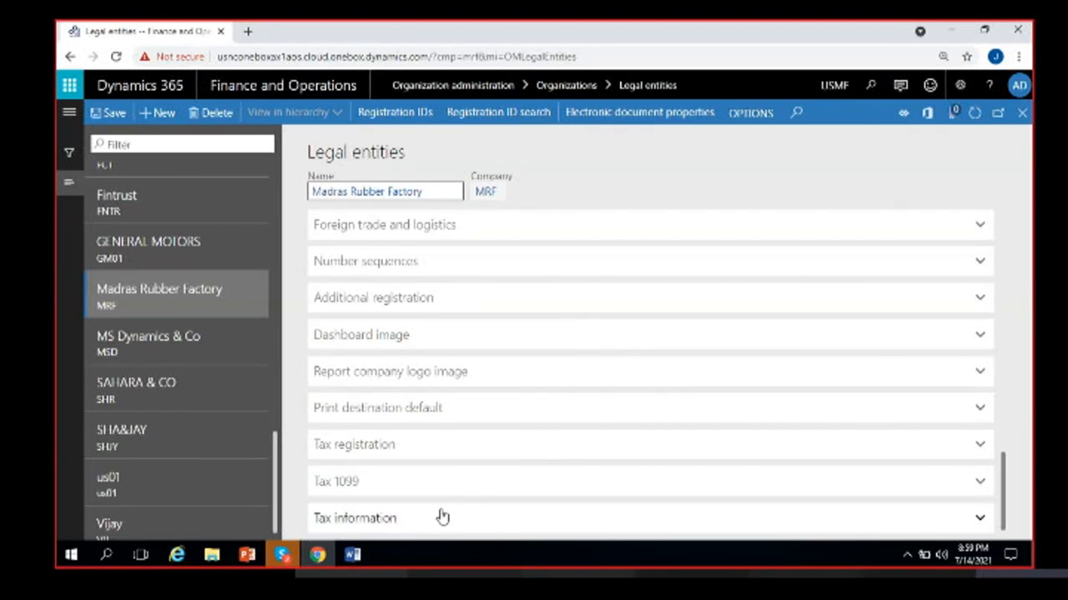
pyautogui.click(393, 335)
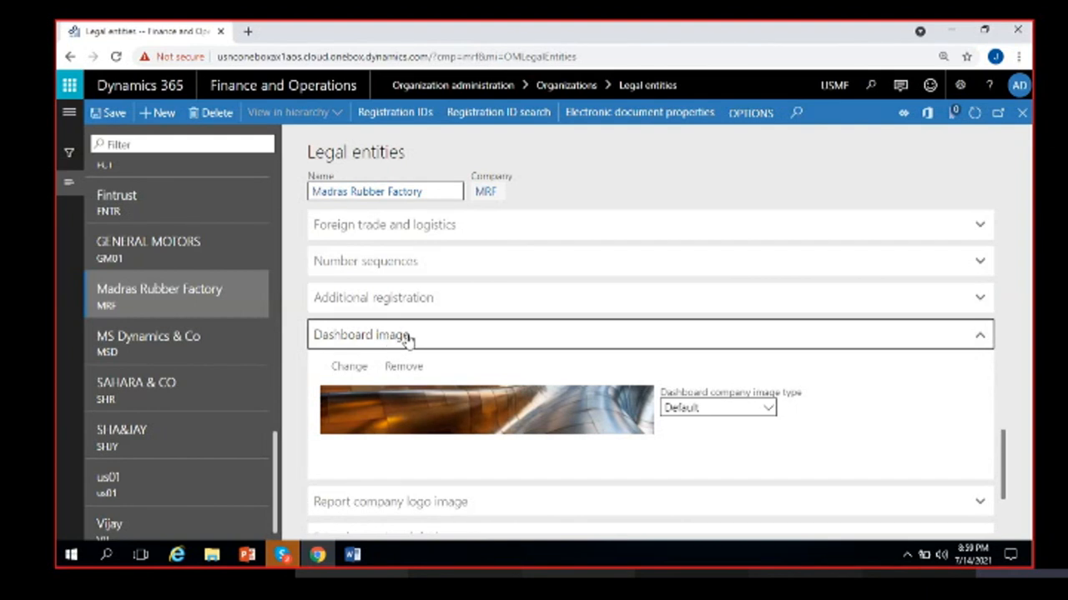
pyautogui.click(407, 336)
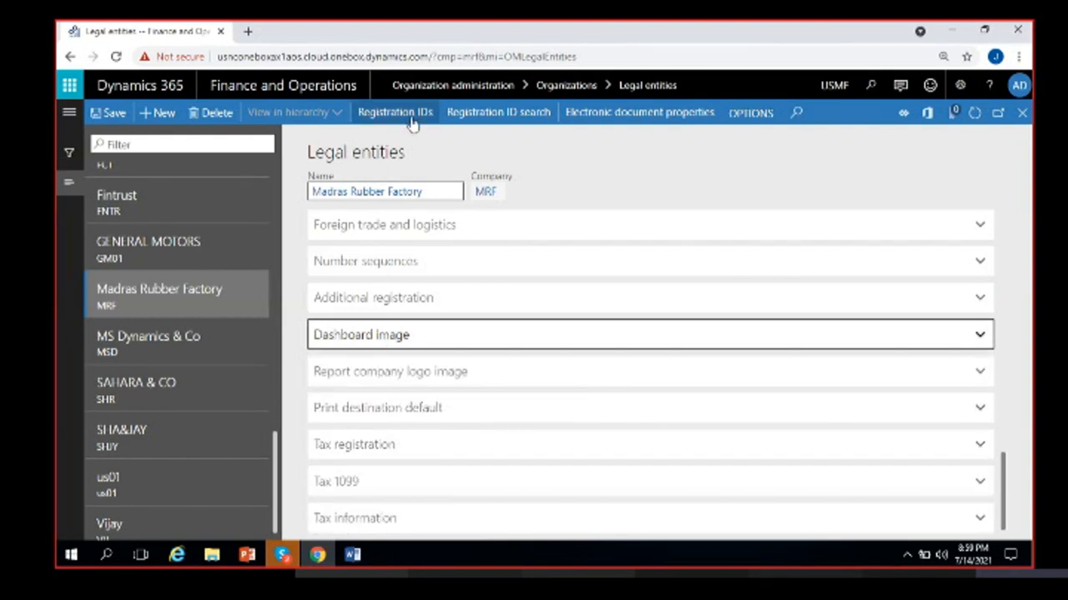